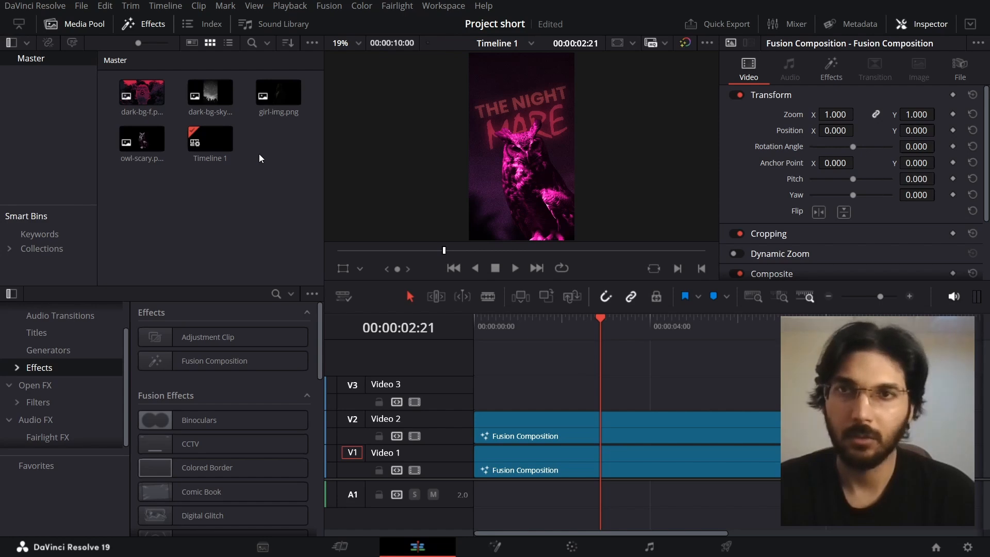
Create a new empty vertical 1080 x 1920 timeline with its own settings instead of the project settings
{"action": "left_click", "coordinate": [265, 168]}
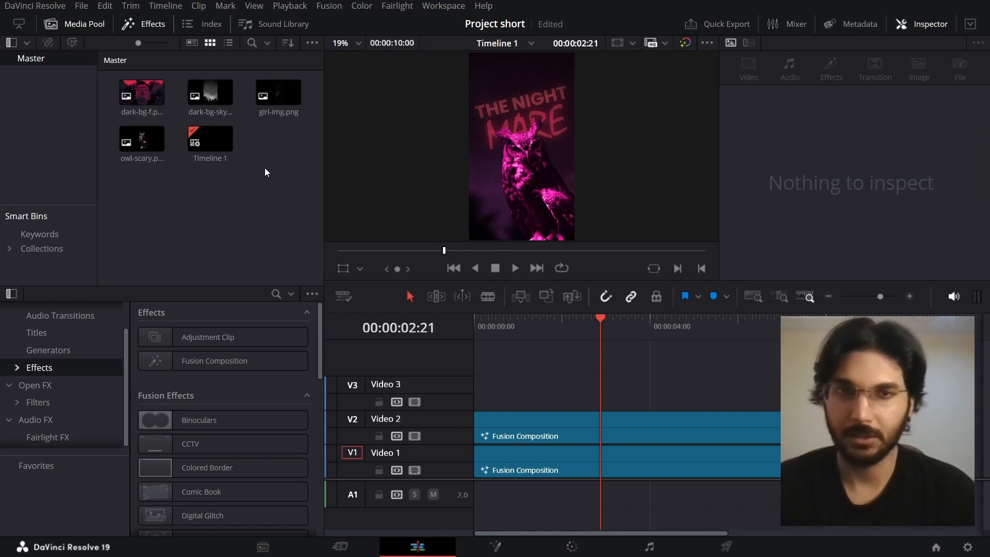
{"action": "right_click", "coordinate": [267, 160]}
{"action": "mouse_move", "coordinate": [391, 168]}
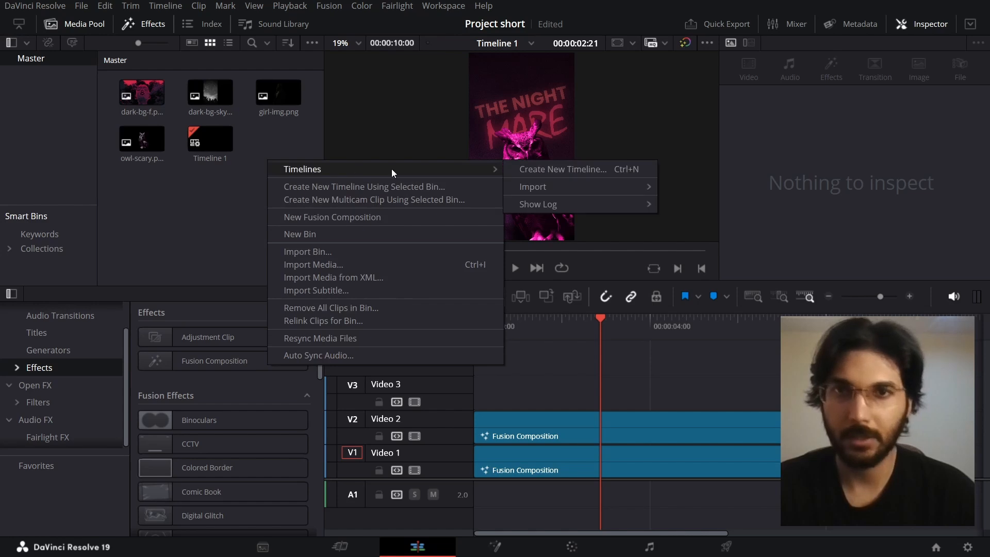
{"action": "left_click", "coordinate": [537, 171]}
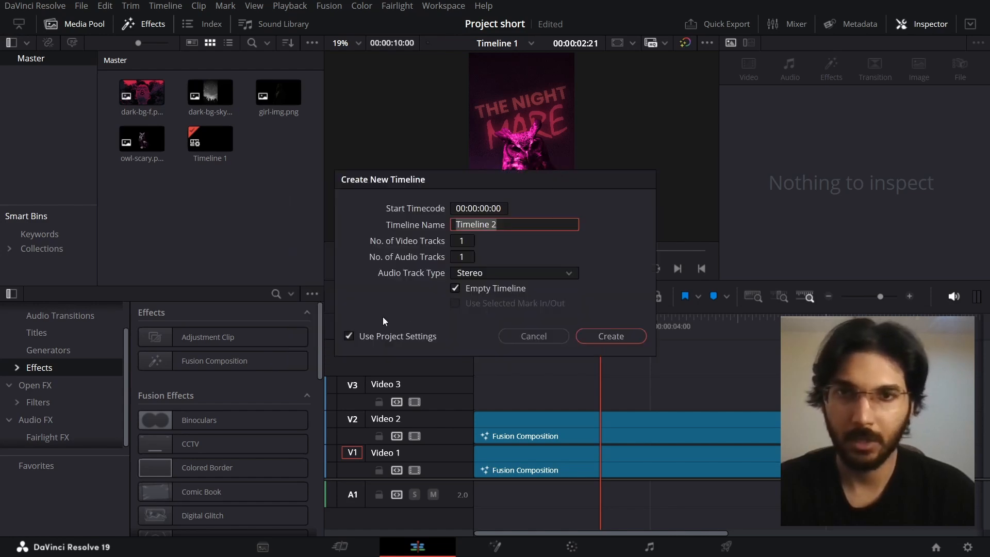
{"action": "left_click", "coordinate": [348, 337]}
{"action": "left_click", "coordinate": [468, 212]}
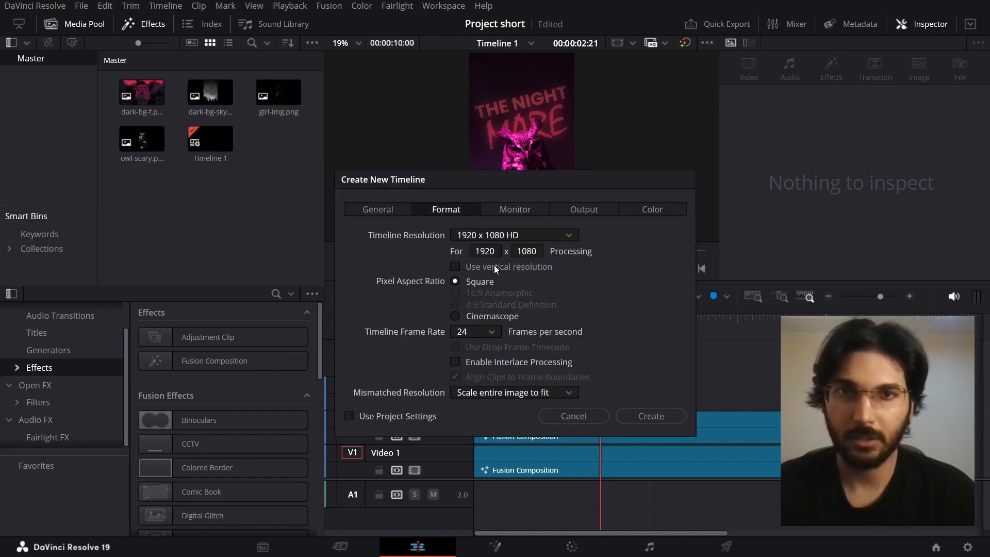
{"action": "left_click", "coordinate": [634, 416]}
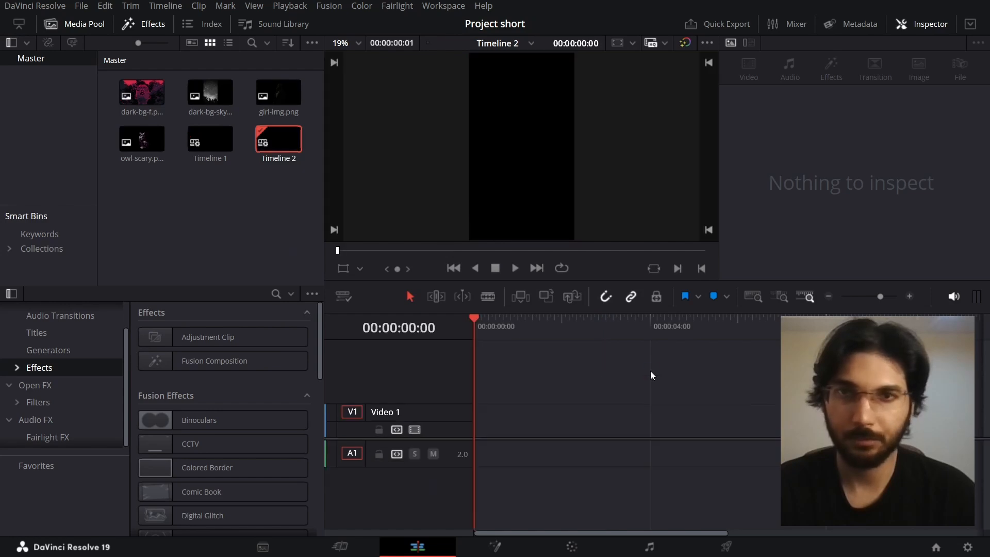
Add a Fusion Composition at the start of Video 1 and extend it to 10 seconds
{"action": "left_click_drag", "start_coordinate": [210, 360], "coordinate": [476, 426]}
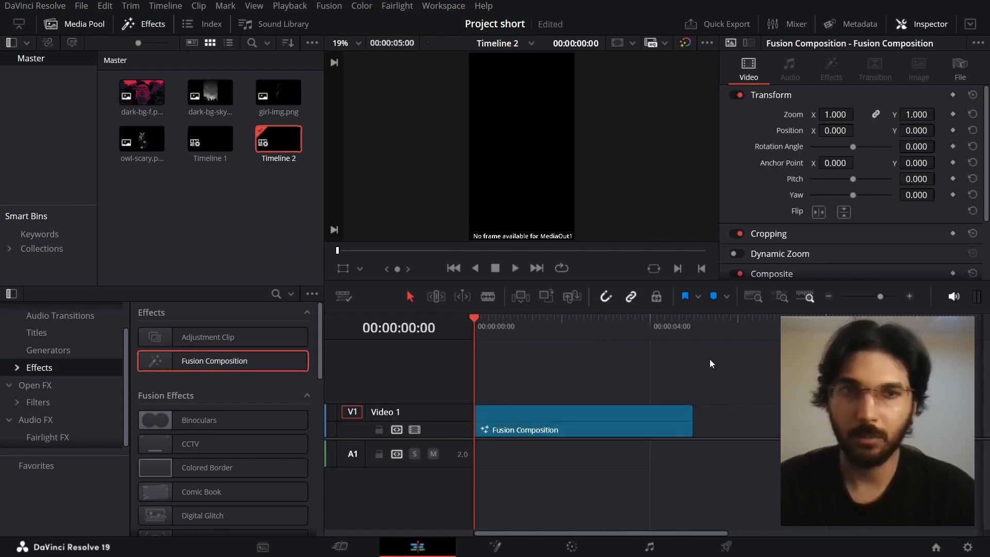
{"action": "left_click", "coordinate": [749, 333]}
{"action": "left_click_drag", "start_coordinate": [749, 327], "coordinate": [832, 328]}
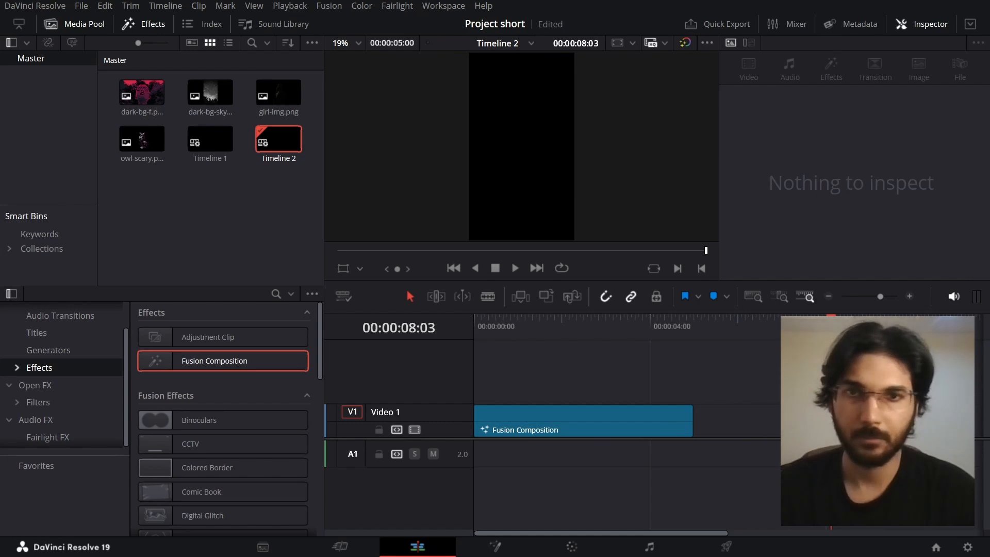
{"action": "scroll", "coordinate": [757, 358], "scroll_direction": "down", "scroll_amount": 3}
{"action": "mouse_move", "coordinate": [619, 329]}
{"action": "left_mouse_down"}
{"action": "mouse_move", "coordinate": [647, 329]}
{"action": "mouse_move", "coordinate": [635, 333]}
{"action": "left_mouse_up"}
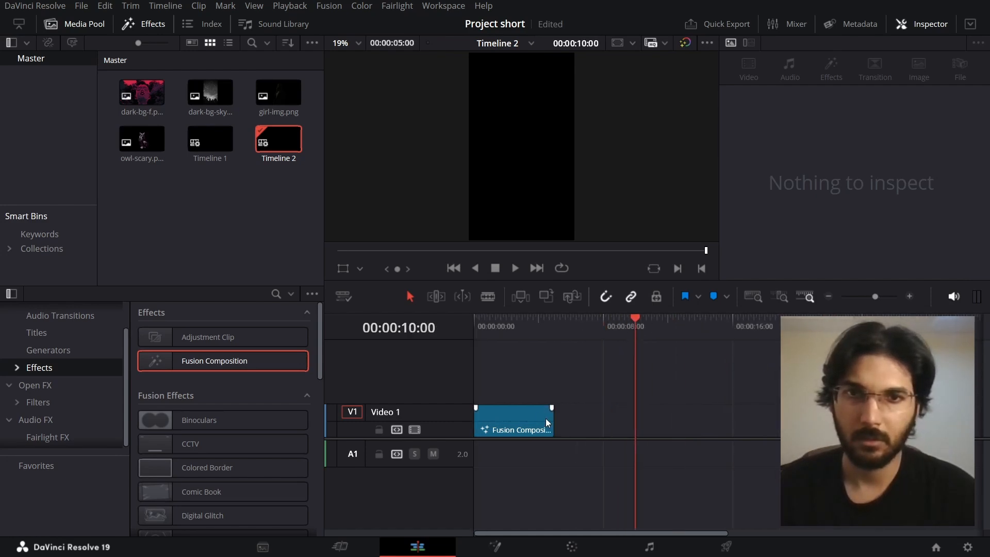
{"action": "left_click_drag", "start_coordinate": [553, 420], "coordinate": [635, 416]}
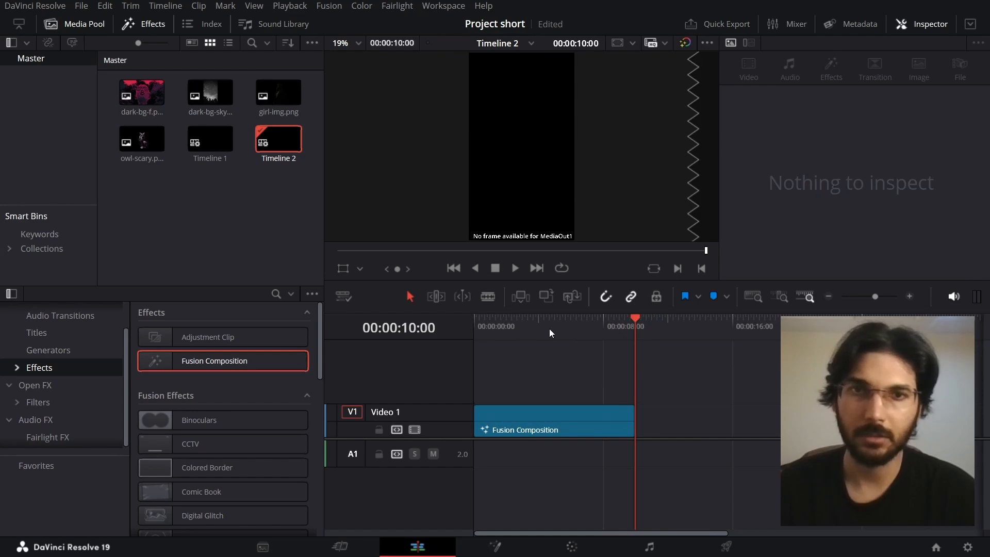
Return the playhead to the start of the timeline and open the Fusion Composition clip in the Fusion page
{"action": "left_click", "coordinate": [535, 329]}
{"action": "left_click_drag", "start_coordinate": [470, 329], "coordinate": [470, 331]}
{"action": "right_click", "coordinate": [525, 417]}
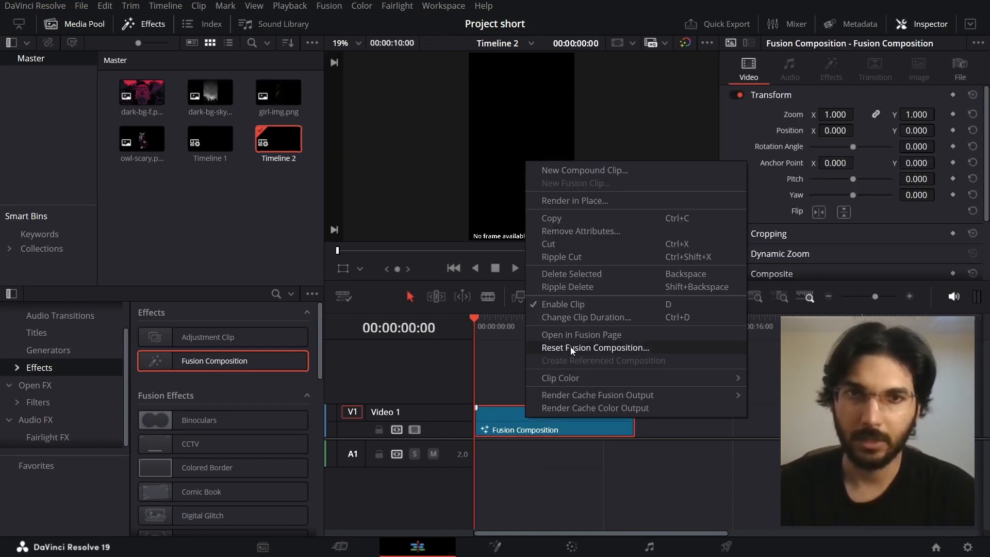
{"action": "left_click", "coordinate": [574, 334]}
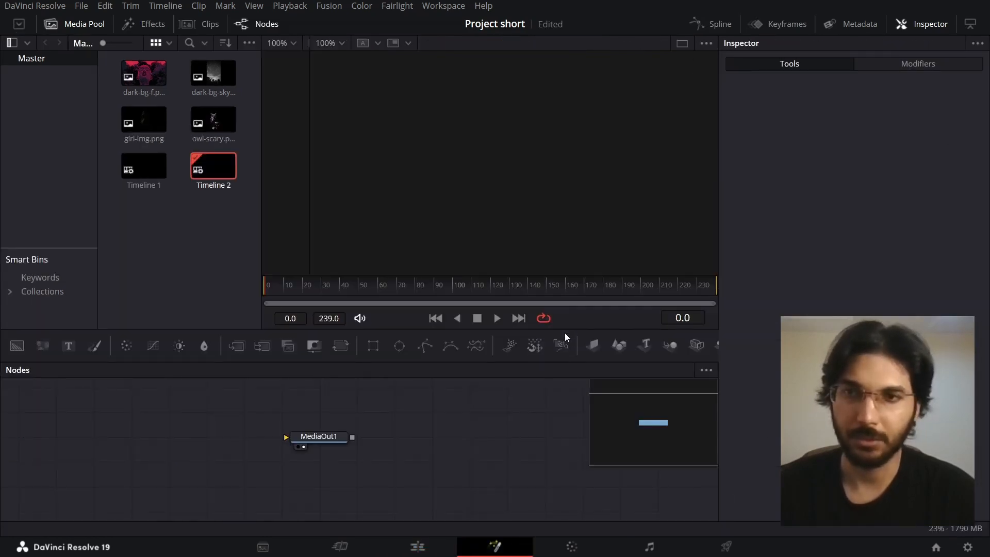
Add a Background node connected to MediaOut1 and set its type to Gradient
{"action": "left_click_drag", "start_coordinate": [22, 351], "coordinate": [43, 371]}
{"action": "left_click_drag", "start_coordinate": [95, 444], "coordinate": [322, 438]}
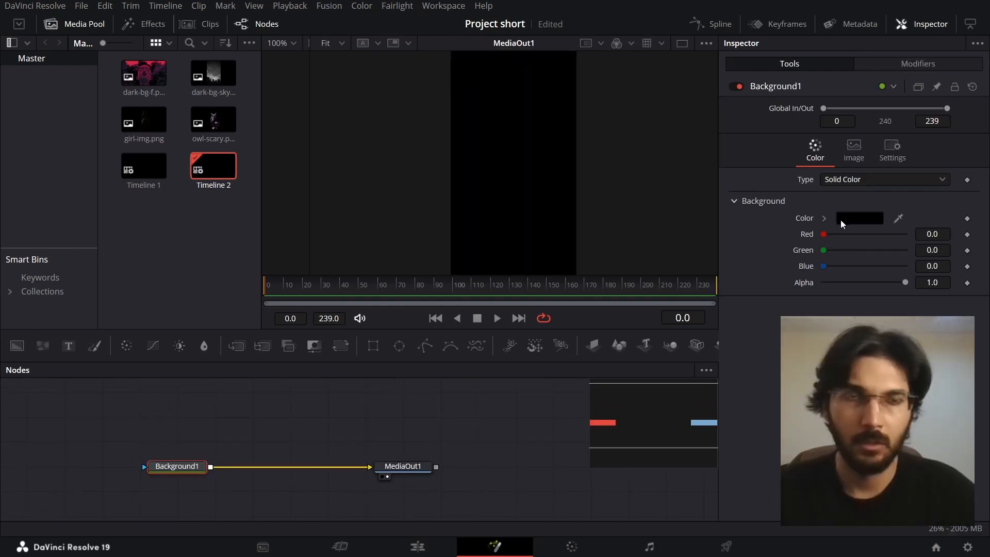
{"action": "left_click", "coordinate": [835, 182]}
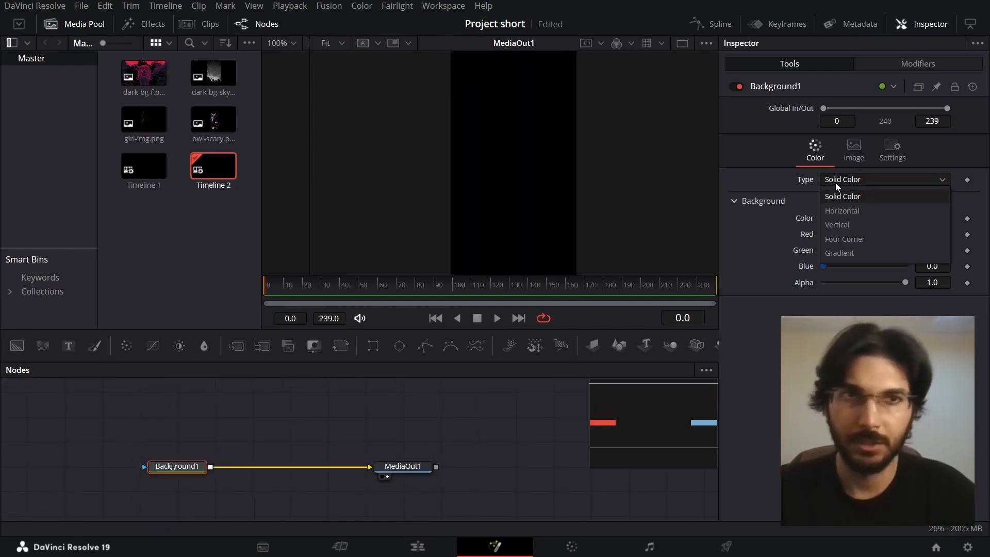
{"action": "left_click", "coordinate": [840, 252]}
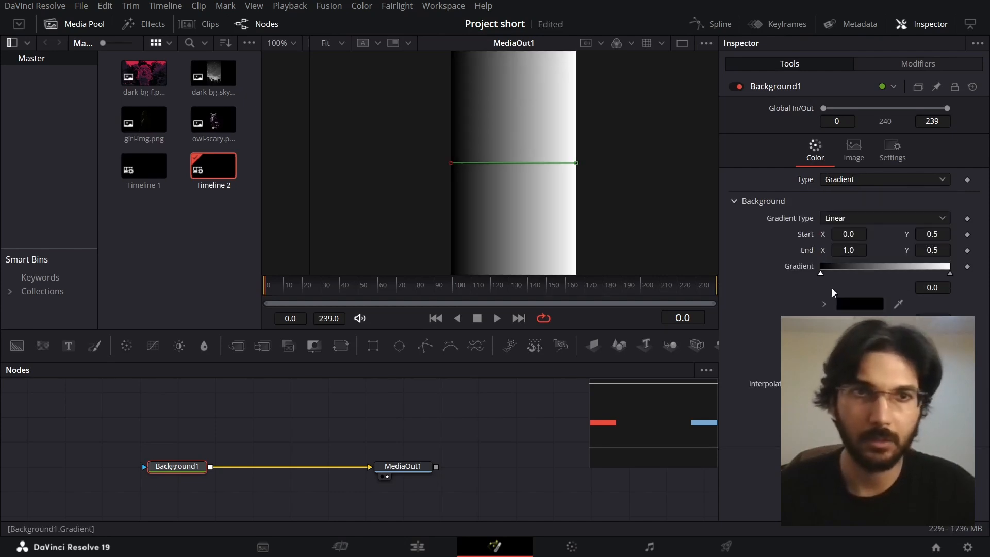
Set the gradient's start color to #522258
{"action": "left_click", "coordinate": [859, 304]}
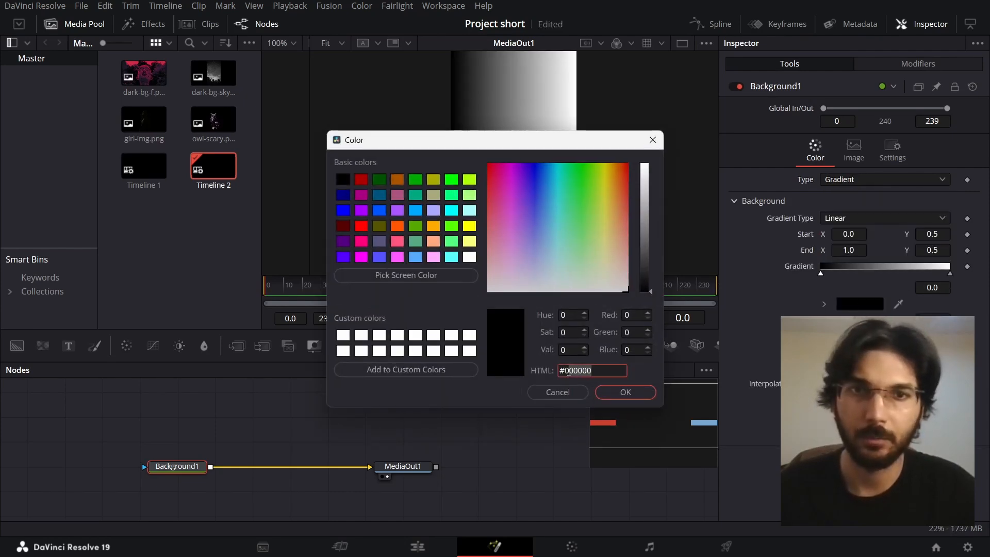
{"action": "type", "text": "522258"}
{"action": "left_click_drag", "start_coordinate": [569, 373], "coordinate": [539, 369]}
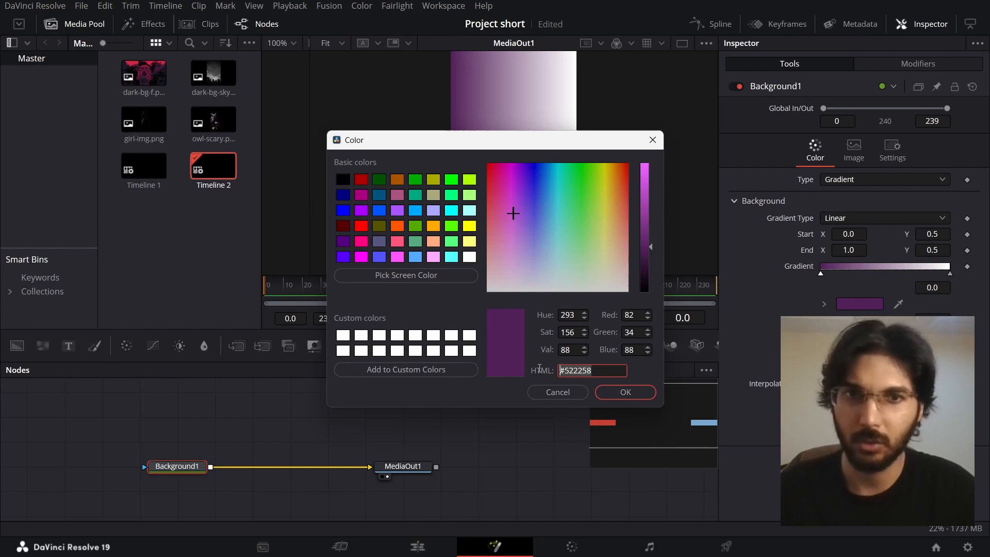
{"action": "left_click", "coordinate": [618, 392]}
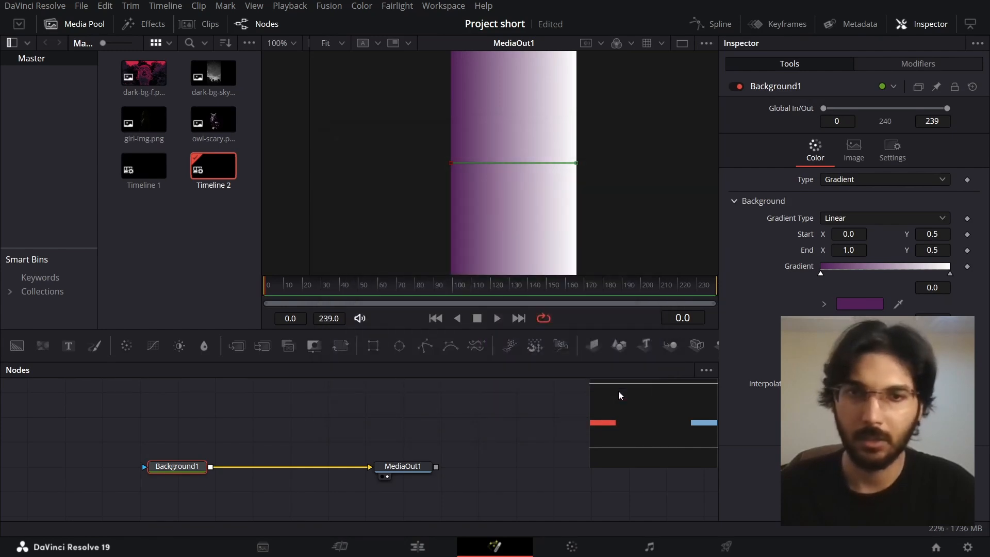
Set the gradient's end color to #8c3061
{"action": "left_click", "coordinate": [950, 273]}
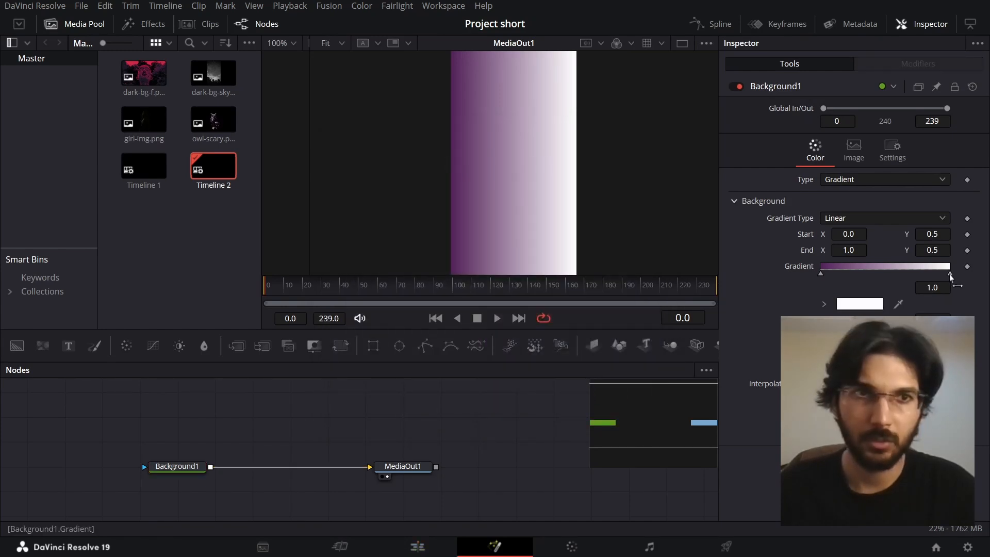
{"action": "left_click", "coordinate": [877, 303]}
{"action": "left_click_drag", "start_coordinate": [591, 370], "coordinate": [560, 371]}
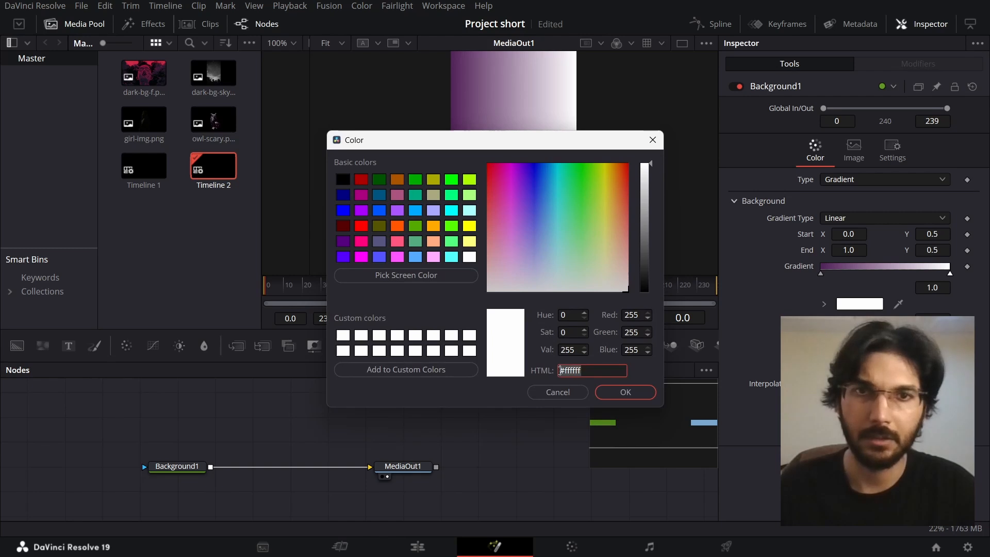
{"action": "type", "text": "#8c3061"}
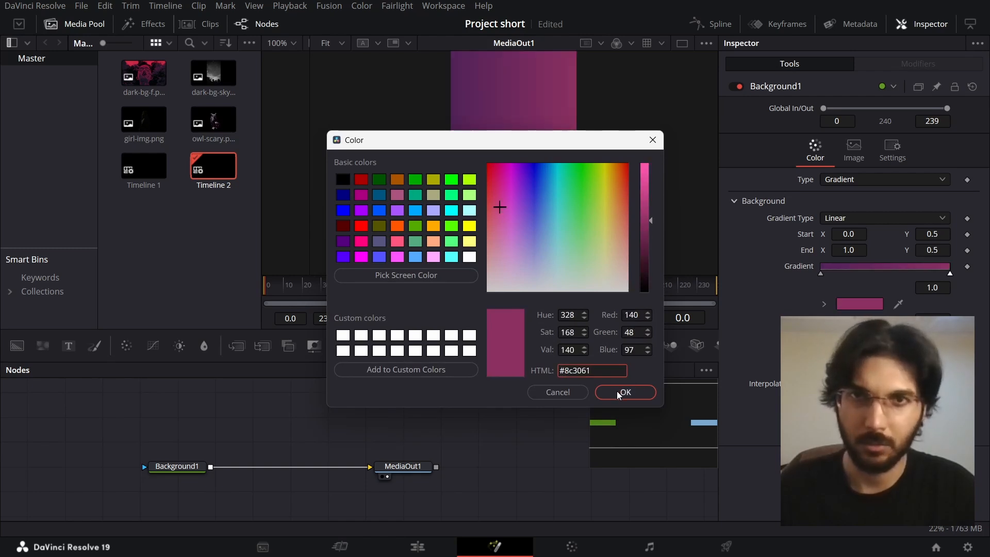
{"action": "left_click", "coordinate": [617, 391]}
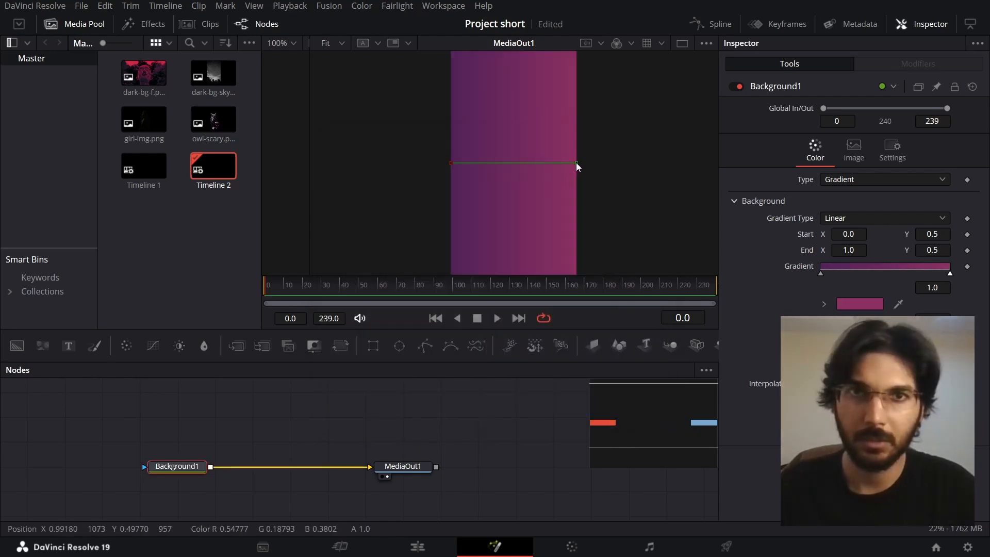
Slant the gradient diagonally, from about X -0.28, Y 0.25 beyond the frame's lower left to just outside its upper right
{"action": "left_click_drag", "start_coordinate": [577, 162], "coordinate": [589, 79]}
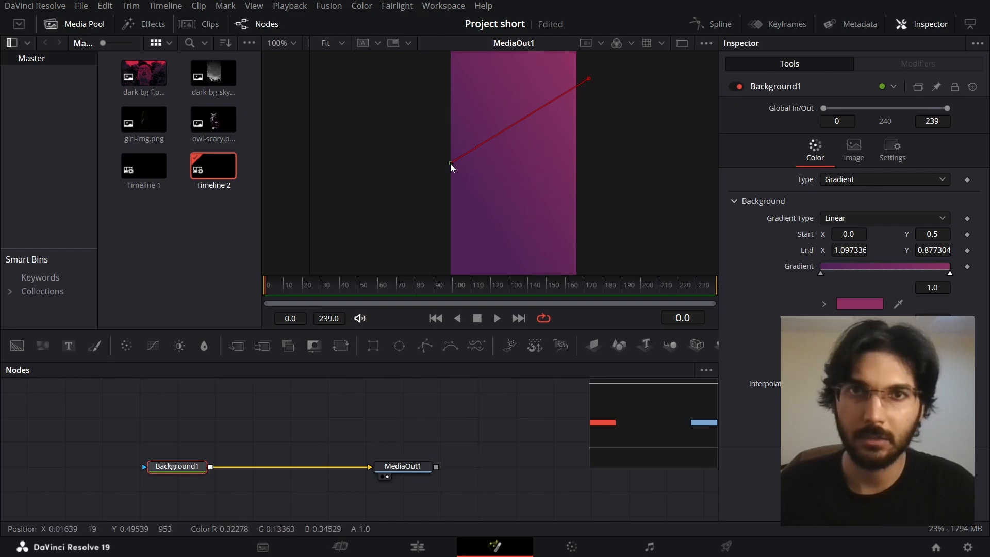
{"action": "left_click_drag", "start_coordinate": [451, 163], "coordinate": [416, 220]}
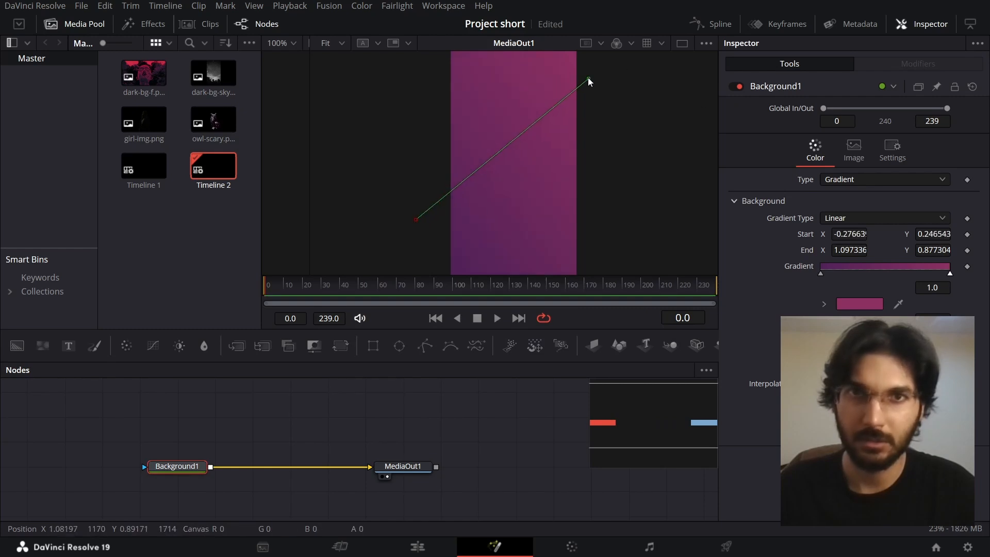
{"action": "left_click_drag", "start_coordinate": [588, 79], "coordinate": [602, 75]}
Bring the dark-bg-sky-night.png image into the node graph and merge it over Background1
{"action": "left_click", "coordinate": [475, 421]}
{"action": "left_click_drag", "start_coordinate": [213, 72], "coordinate": [307, 410]}
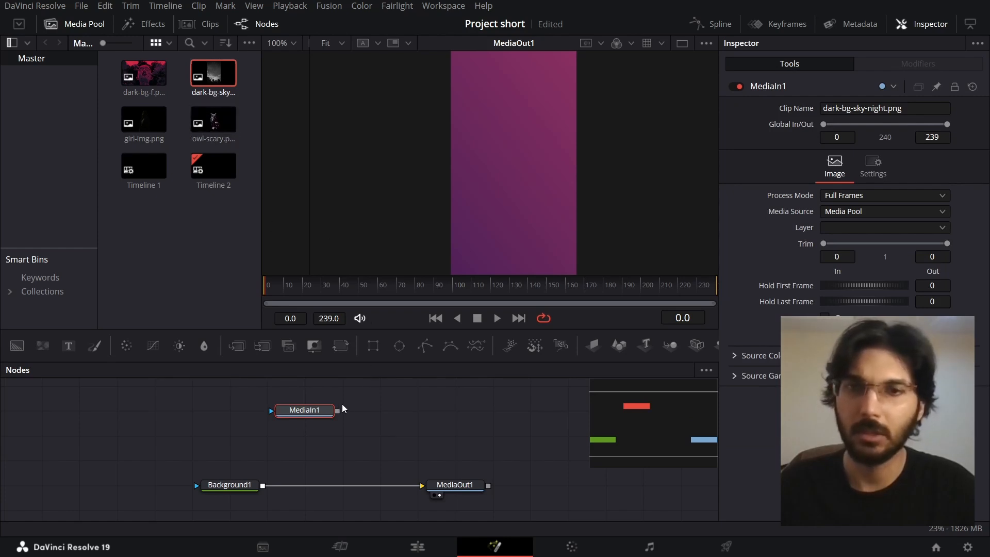
{"action": "left_click_drag", "start_coordinate": [338, 410], "coordinate": [268, 488]}
Insert a Transform node after the sky image and set its size to 2.5 so it fills the frame
{"action": "left_click", "coordinate": [317, 414]}
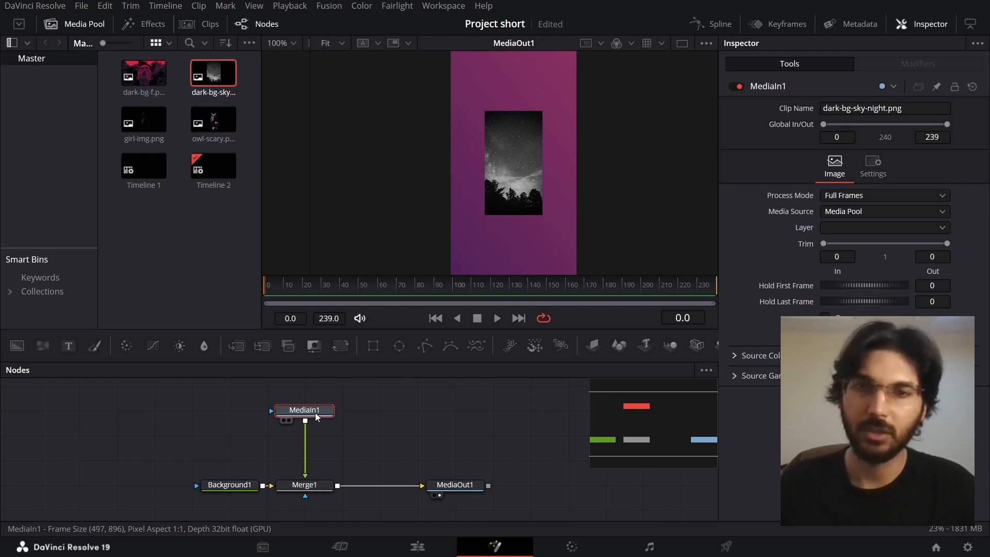
{"action": "left_click", "coordinate": [342, 346]}
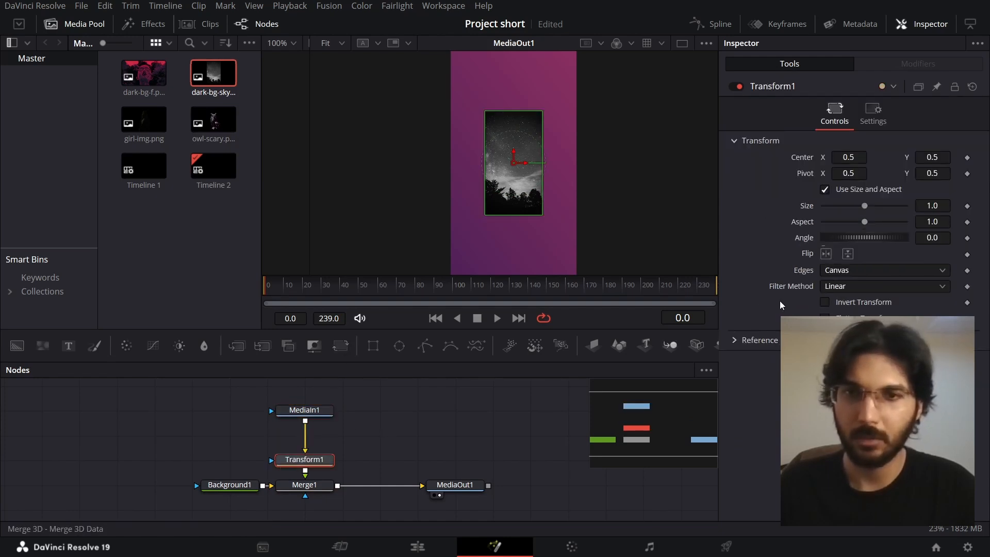
{"action": "left_click_drag", "start_coordinate": [866, 209], "coordinate": [880, 207]}
{"action": "scroll", "coordinate": [552, 192], "scroll_direction": "down", "scroll_amount": 1}
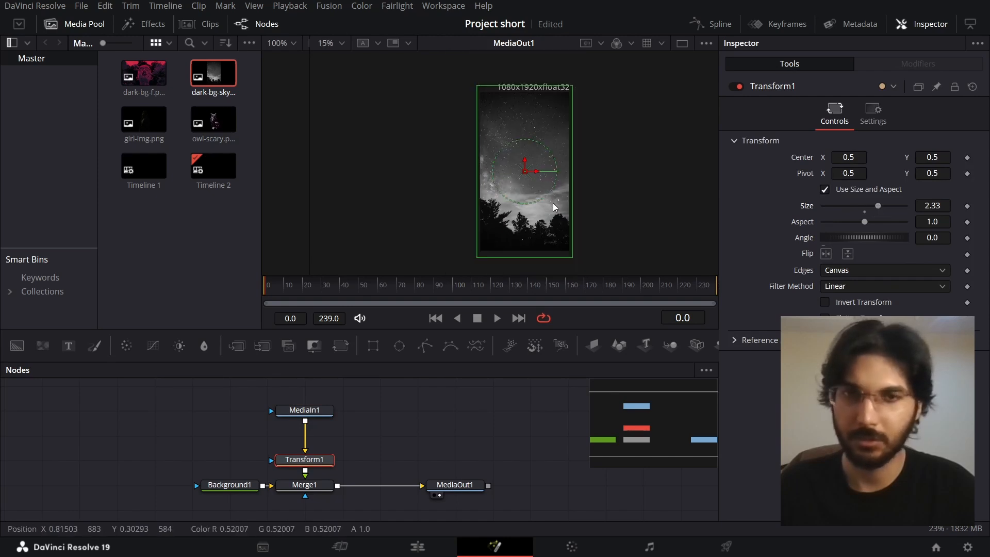
{"action": "left_click", "coordinate": [940, 205]}
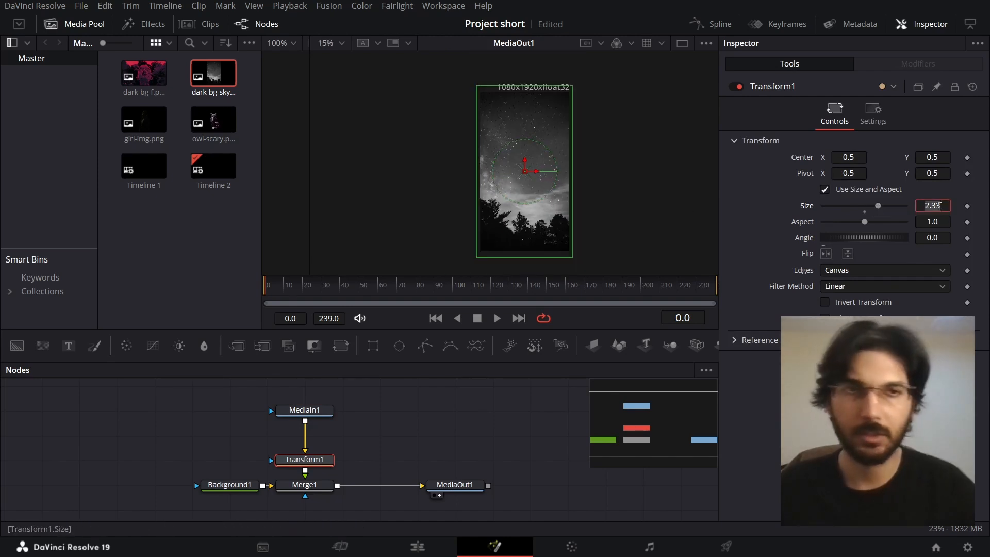
{"action": "key", "text": "BackSpace"}
{"action": "key", "text": "BackSpace"}
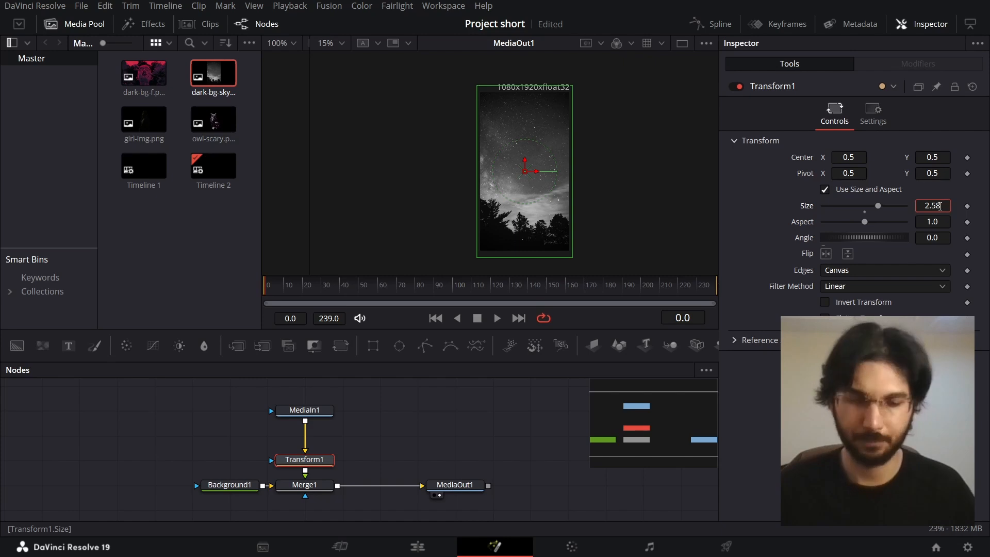
{"action": "type", "text": "58"}
{"action": "key", "text": "Tab"}
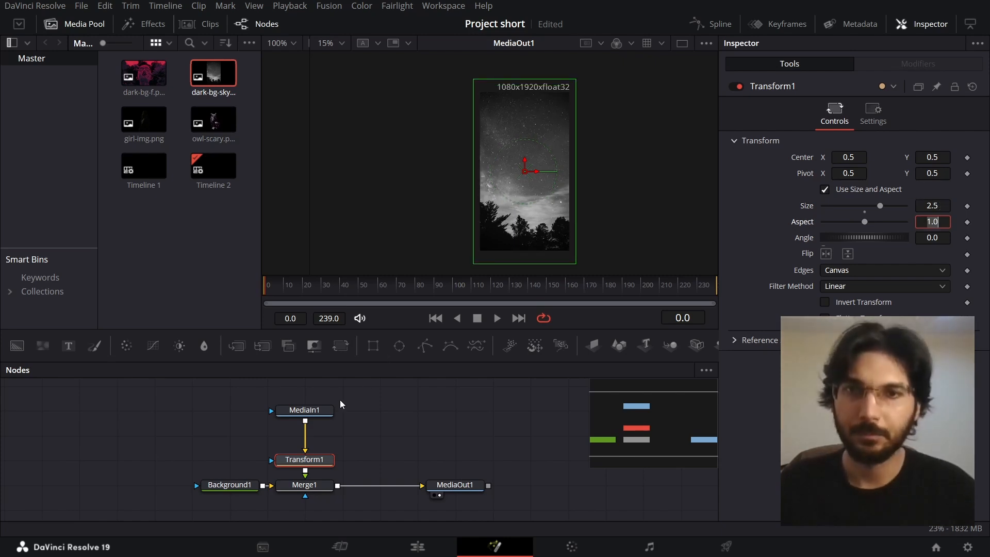
Insert a Film Grain node between MediaIn1 and Transform1
{"action": "left_click", "coordinate": [320, 412]}
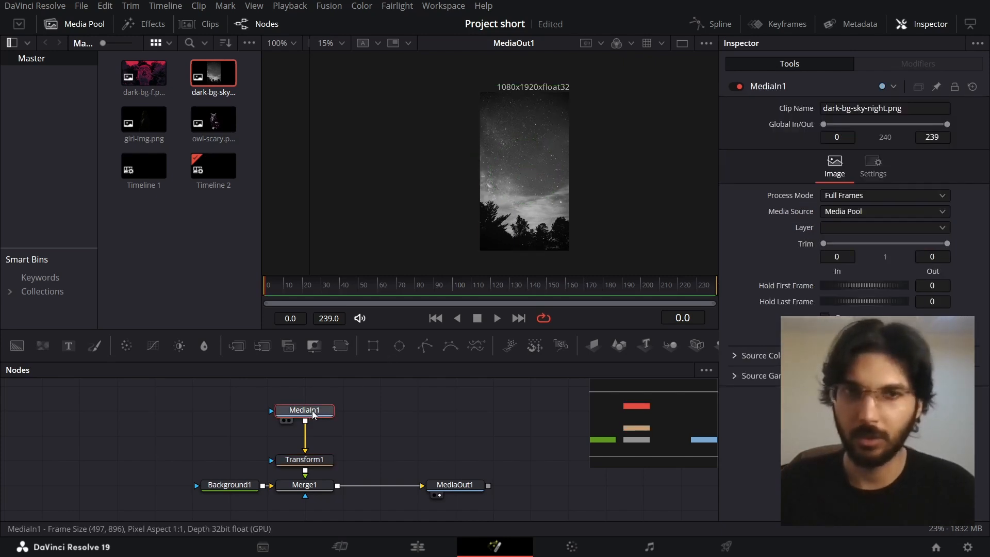
{"action": "key", "text": "shift+space"}
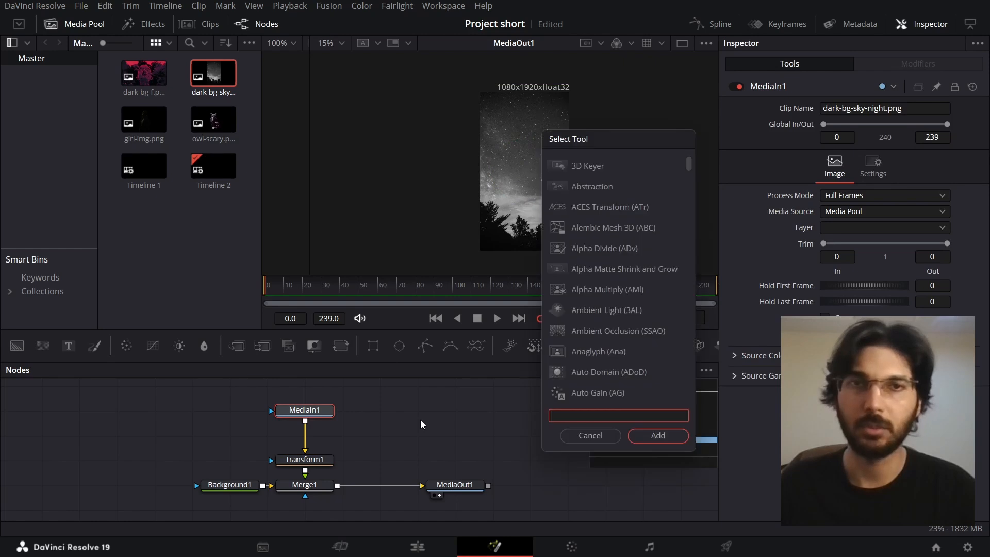
{"action": "type", "text": "grain"}
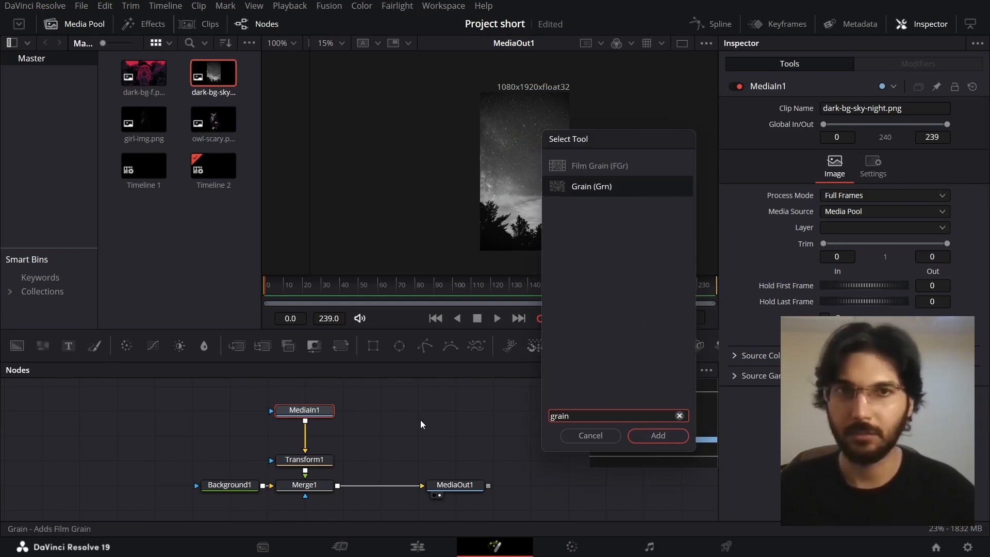
{"action": "key", "text": "Up"}
{"action": "key", "text": "Return"}
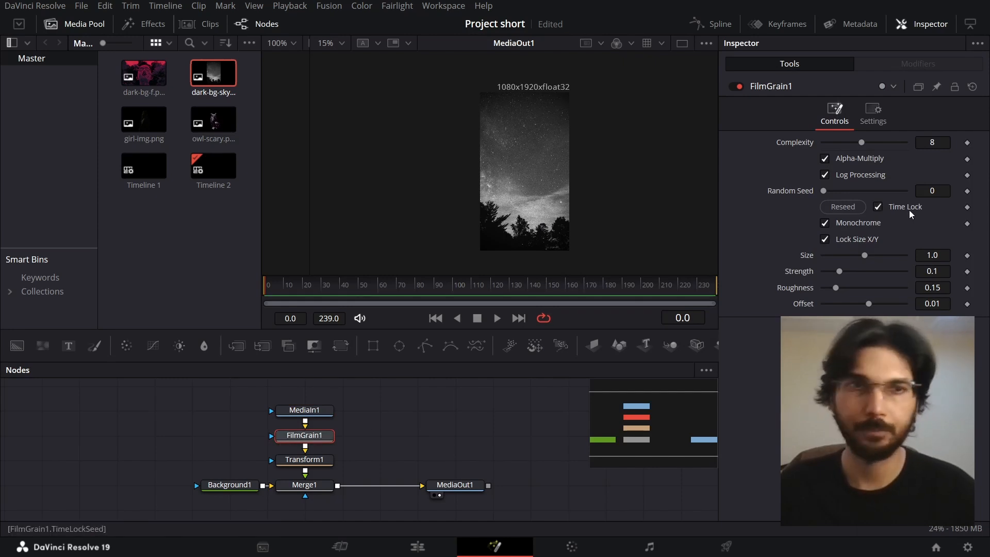
Set the film grain's strength to 0.3 and its roughness to 0.1
{"action": "left_click", "coordinate": [942, 270]}
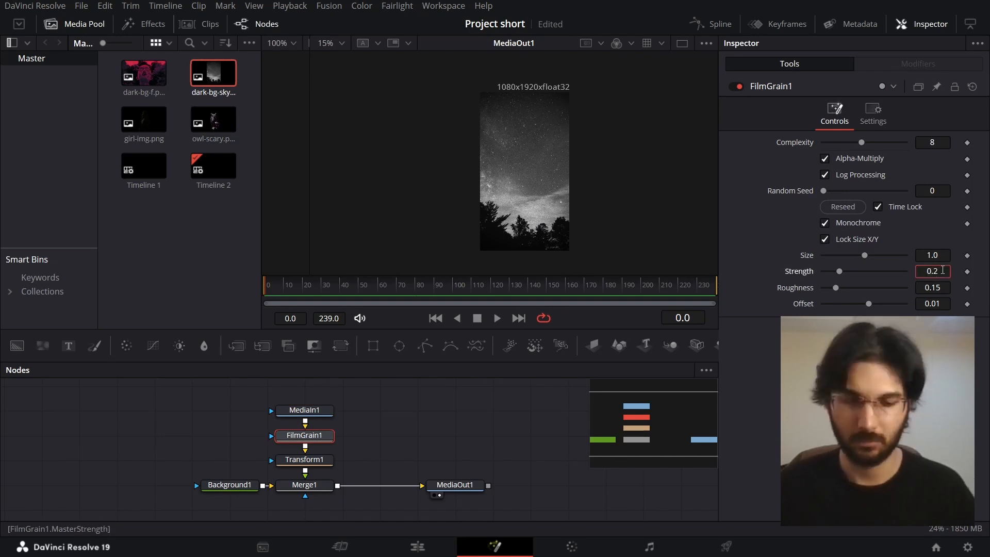
{"action": "key", "text": "Return"}
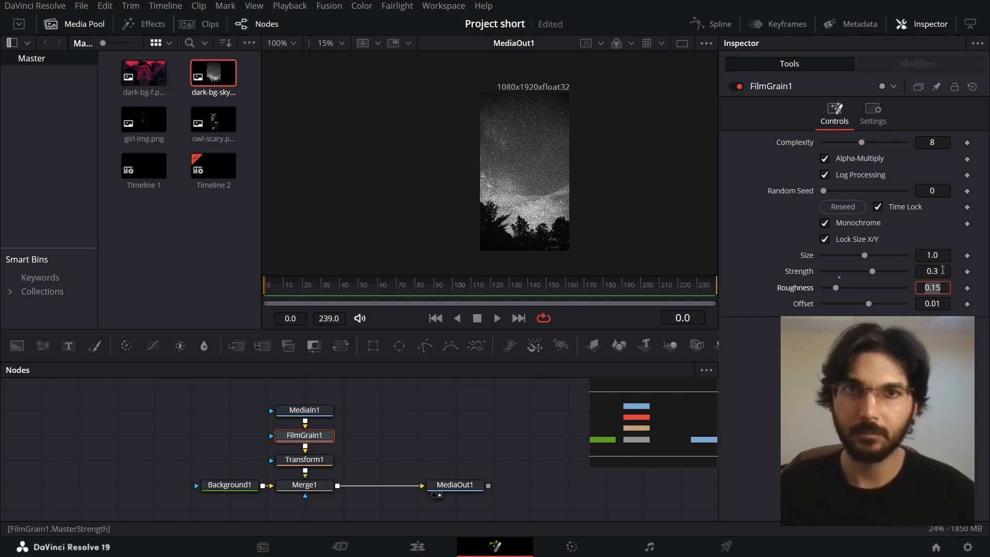
{"action": "scroll", "coordinate": [516, 214], "scroll_direction": "up", "scroll_amount": 5}
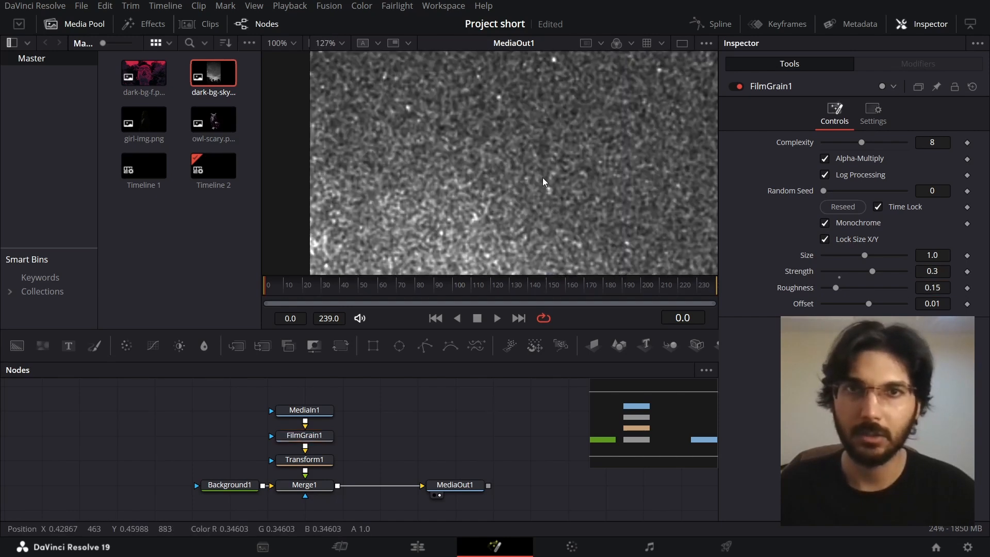
{"action": "scroll", "coordinate": [561, 172], "scroll_direction": "down", "scroll_amount": 3}
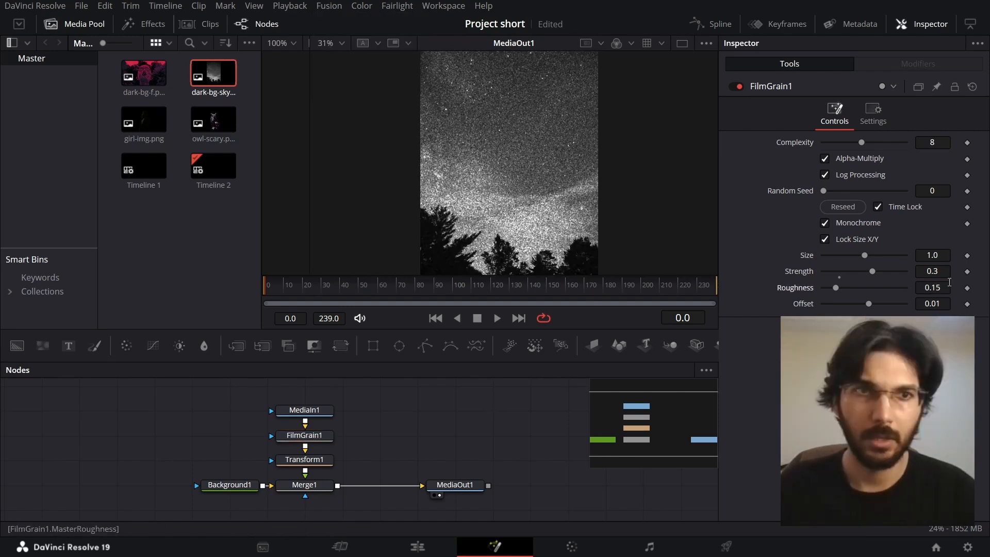
{"action": "left_click", "coordinate": [943, 288]}
{"action": "key", "text": "BackSpace"}
{"action": "key", "text": "Tab"}
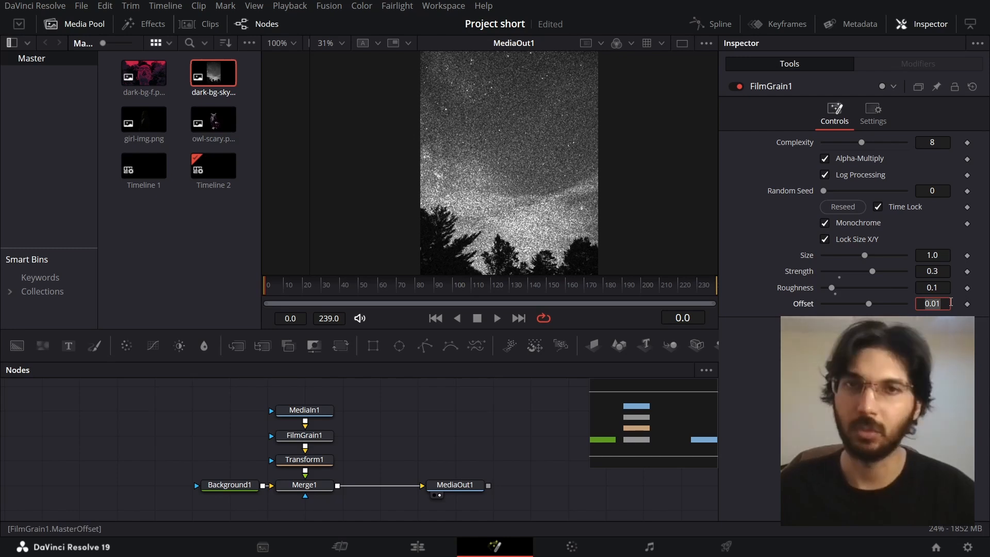
Make room below MediaIn1 and insert a Blur node between it and FilmGrain1
{"action": "left_click_drag", "start_coordinate": [313, 412], "coordinate": [324, 403]}
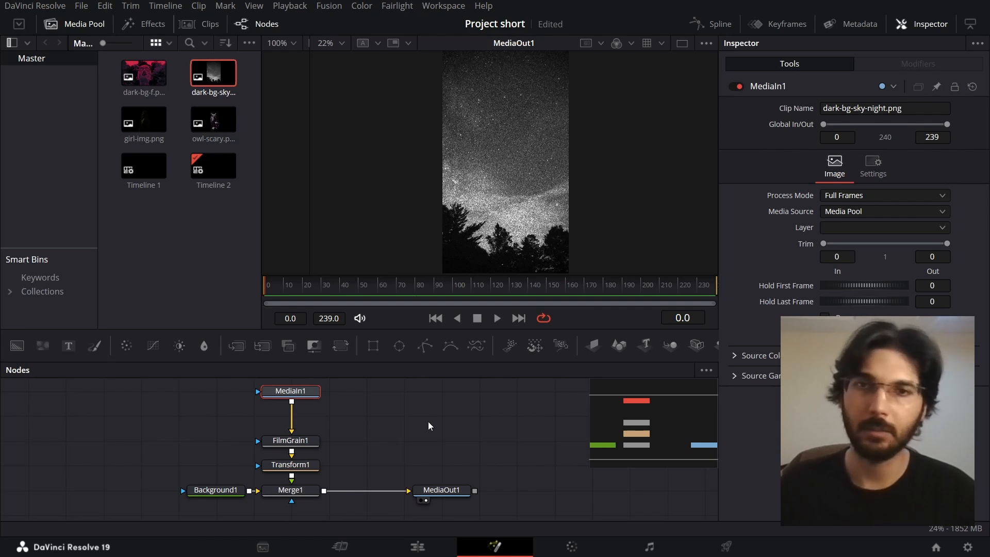
{"action": "key", "text": "shift+space"}
{"action": "type", "text": "grain"}
{"action": "key", "text": "BackSpace"}
{"action": "key", "text": "BackSpace"}
{"action": "key", "text": "BackSpace"}
{"action": "key", "text": "BackSpace"}
{"action": "key", "text": "BackSpace"}
{"action": "type", "text": "blur"}
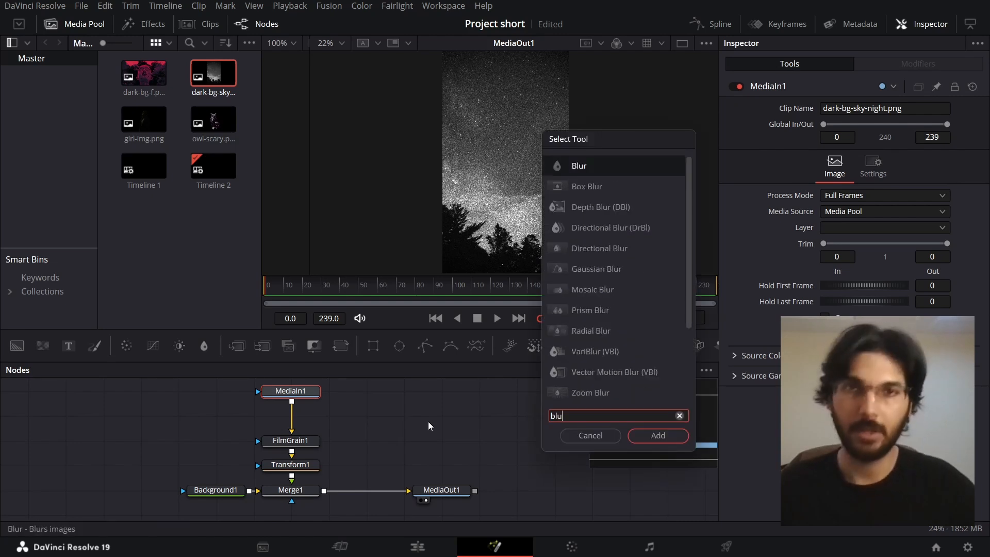
{"action": "key", "text": "Return"}
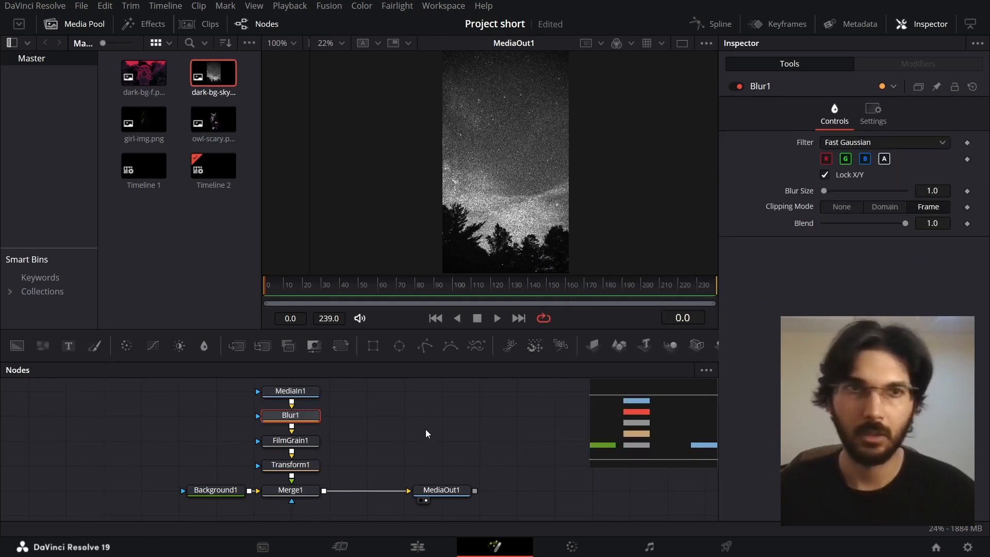
Keyframe the sky's blur size from 0 at frame 0 to 30 at frame 10
{"action": "left_click_drag", "start_coordinate": [825, 191], "coordinate": [815, 192]}
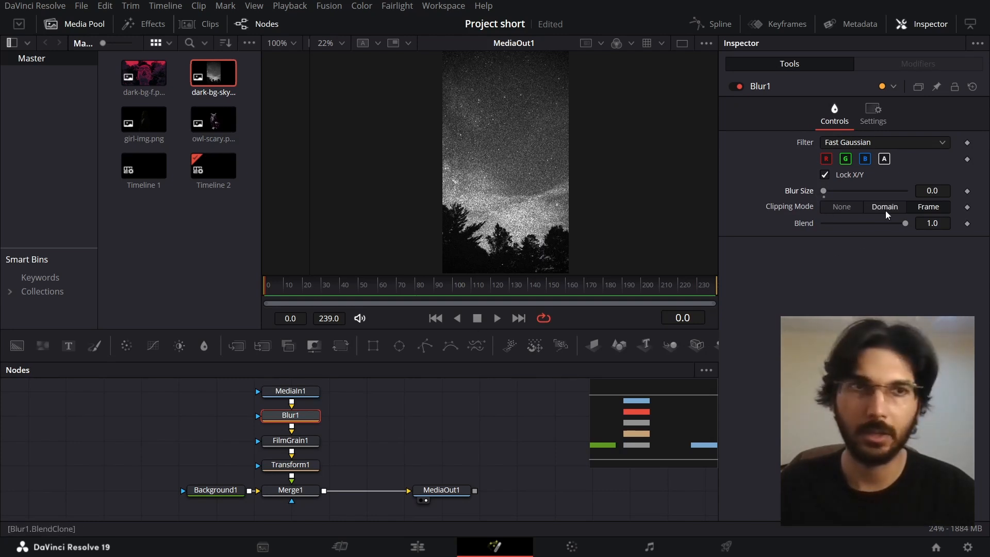
{"action": "left_click", "coordinate": [967, 191]}
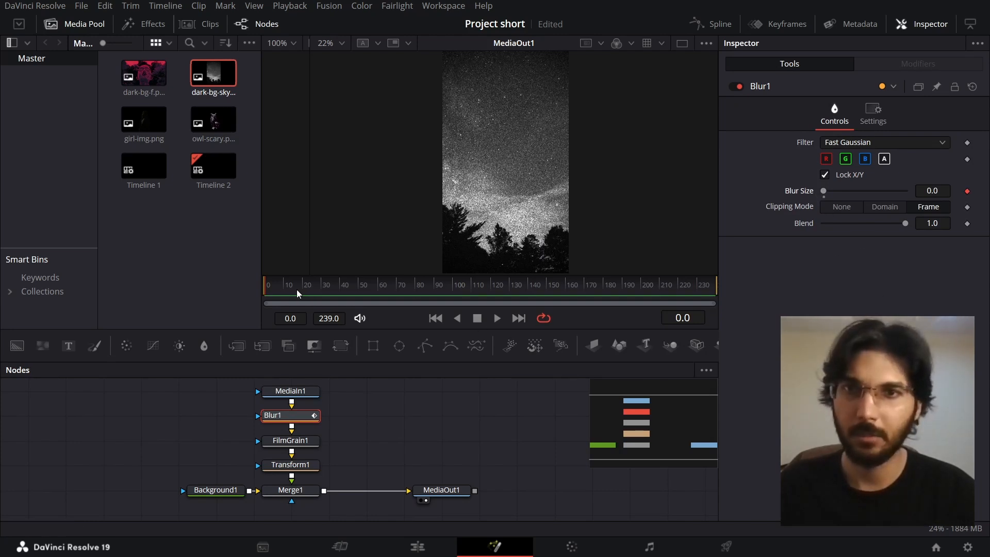
{"action": "left_click", "coordinate": [947, 191]}
{"action": "type", "text": "30"}
{"action": "key", "text": "Tab"}
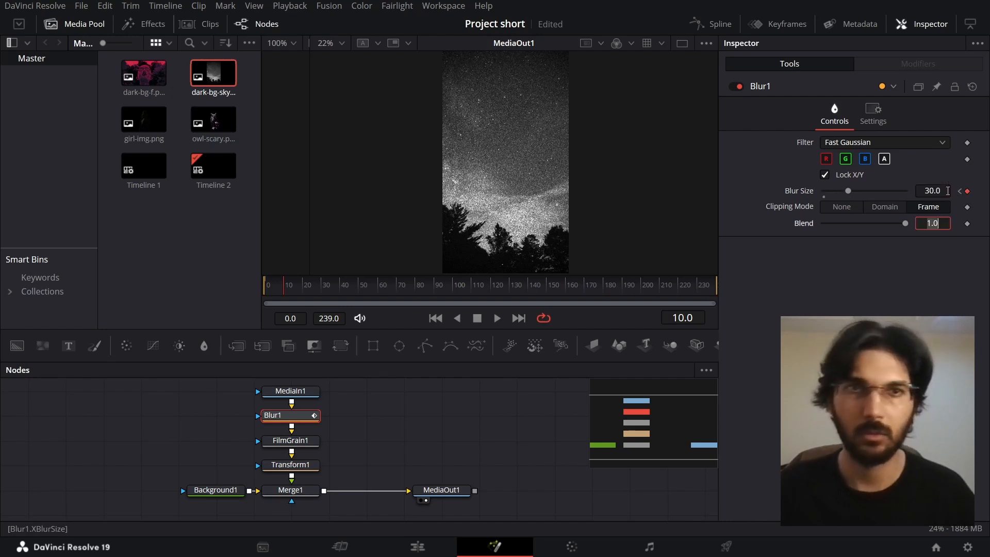
Set Merge1's apply mode to Multiply so the sky blends with the purple gradient
{"action": "left_click", "coordinate": [289, 491]}
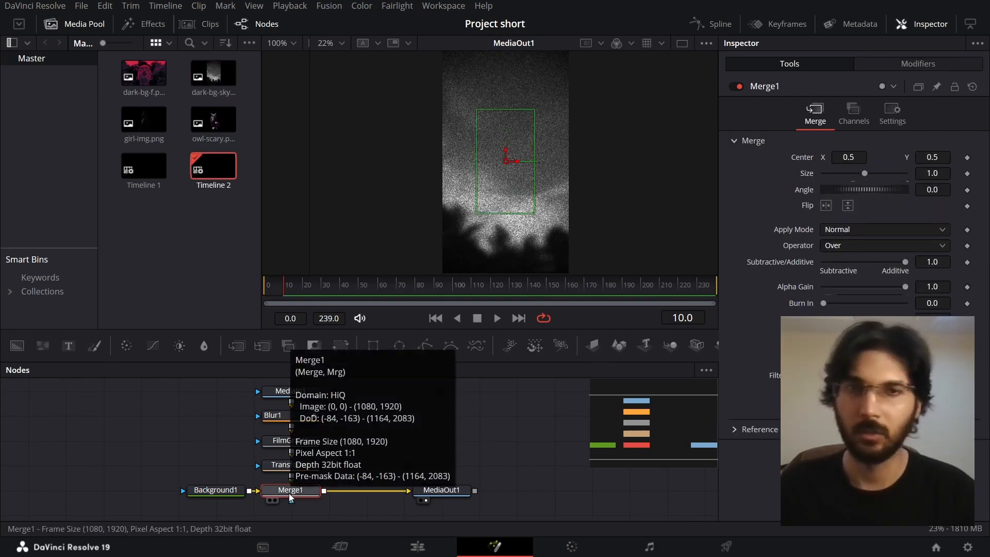
{"action": "left_click", "coordinate": [838, 230]}
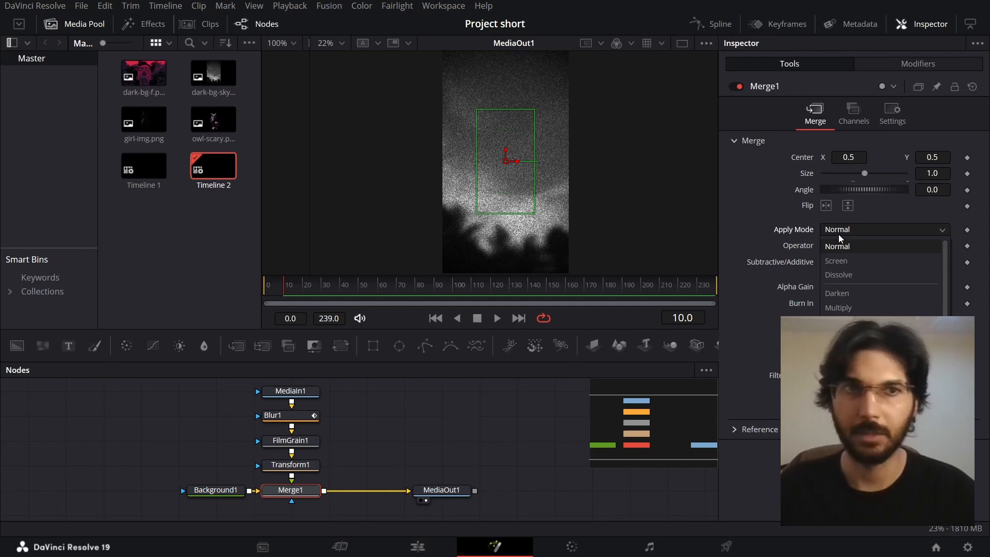
{"action": "left_click", "coordinate": [846, 304]}
{"action": "left_click", "coordinate": [417, 449]}
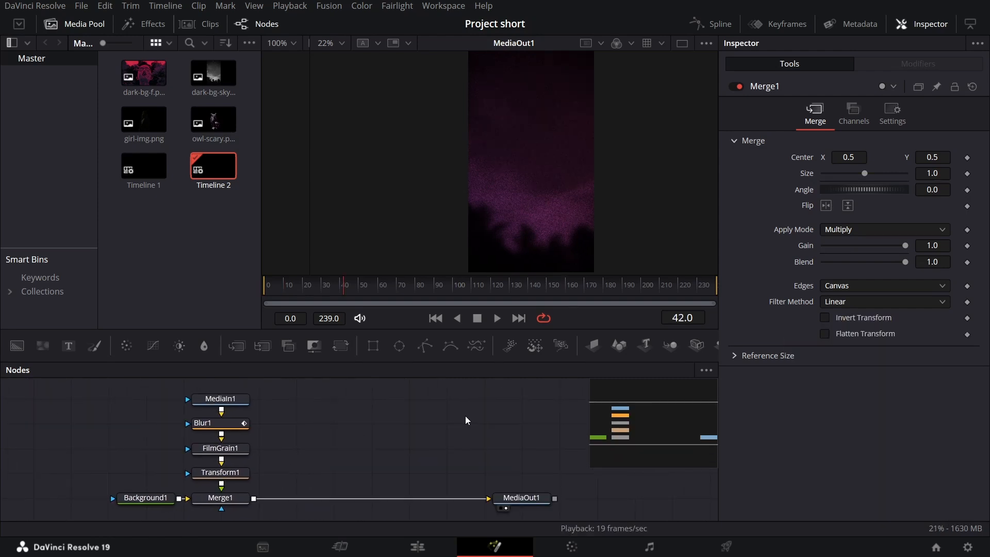
Add a Text node reading "THE NIGHT" in Poppins Bold at size 0.3
{"action": "left_click_drag", "start_coordinate": [68, 345], "coordinate": [303, 431]}
{"action": "left_click", "coordinate": [814, 237]}
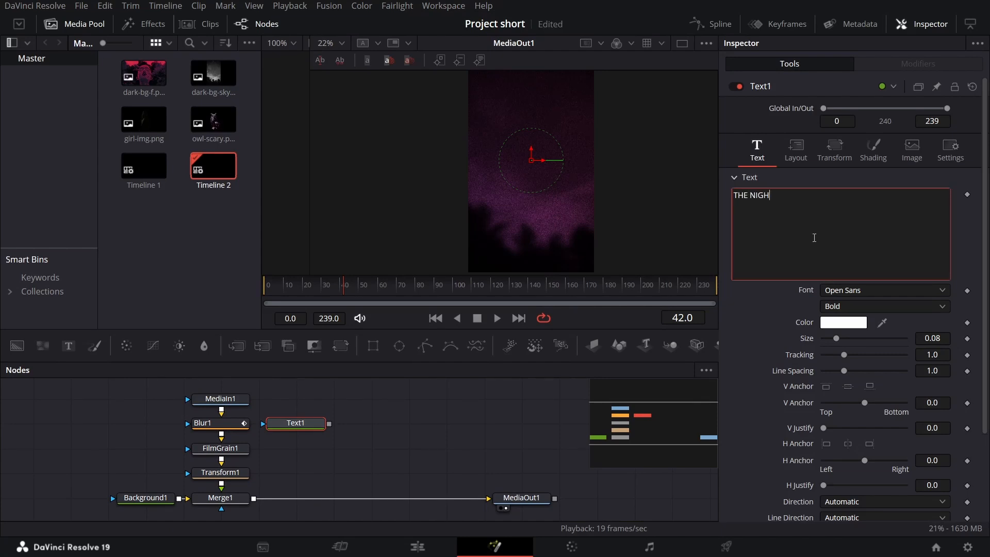
{"action": "left_click", "coordinate": [877, 293]}
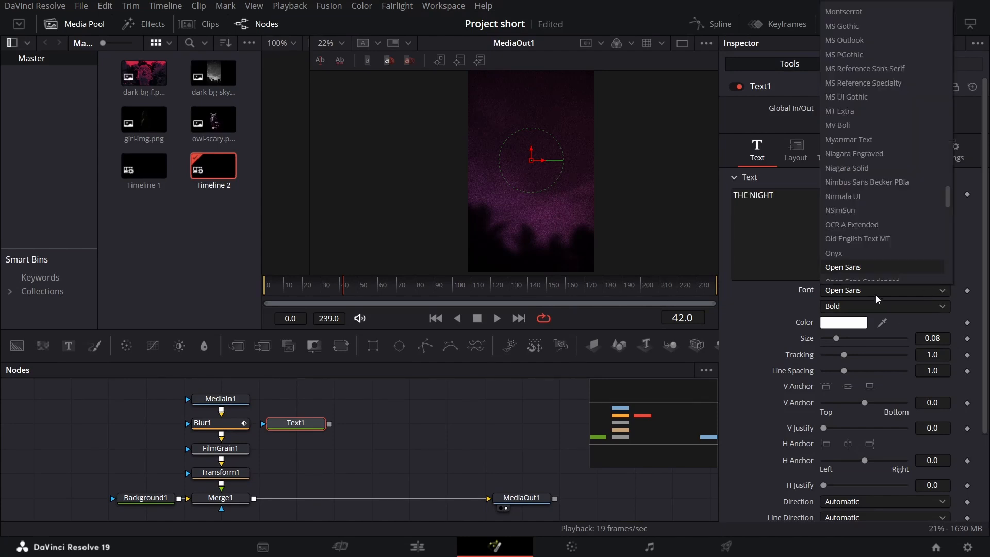
{"action": "type", "text": "pop"}
{"action": "key", "text": "Return"}
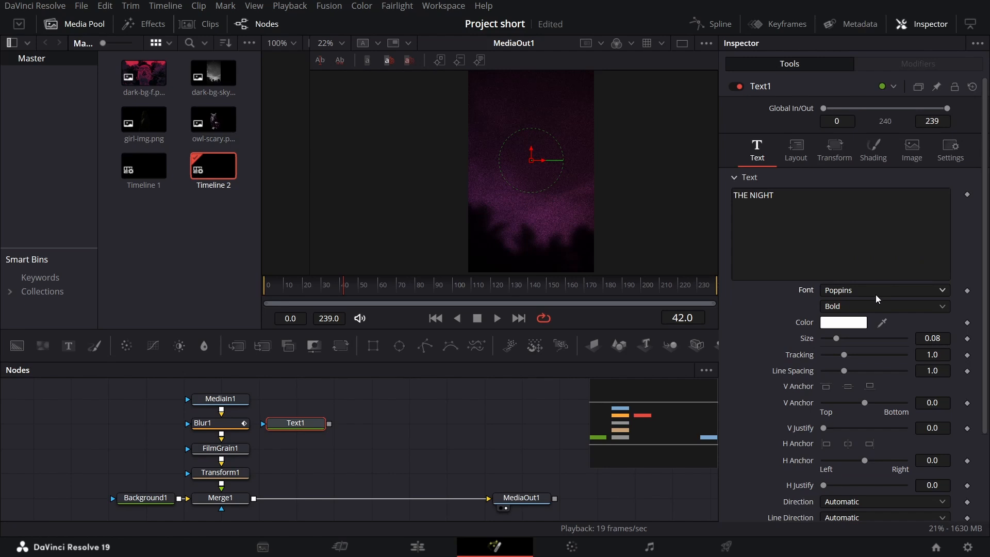
{"action": "left_click", "coordinate": [936, 338]}
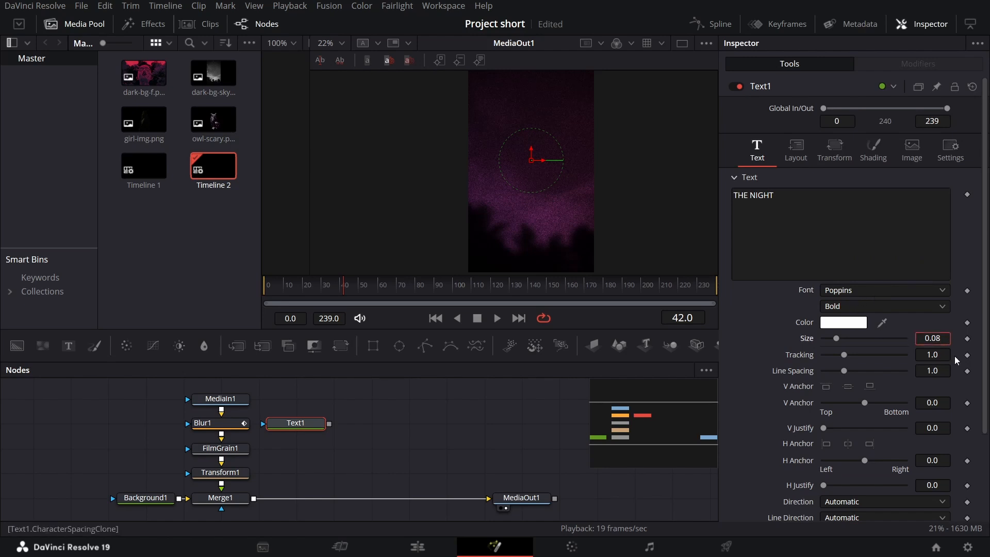
{"action": "type", "text": "0.3"}
{"action": "key", "text": "Tab"}
Rotate the "THE NIGHT" text 13 degrees about Z and merge it over Merge1's output
{"action": "left_click", "coordinate": [796, 149]}
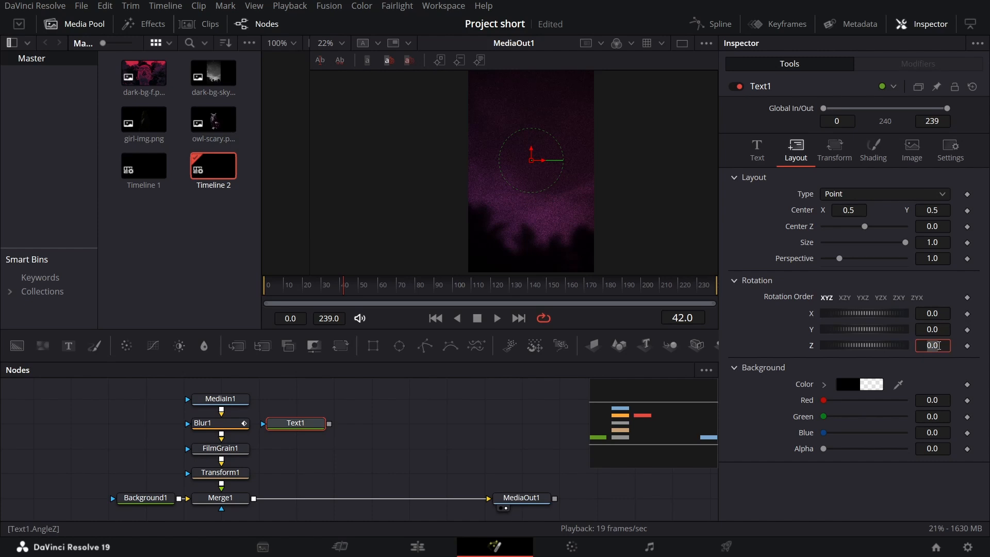
{"action": "left_click", "coordinate": [938, 346]}
{"action": "type", "text": "13"}
{"action": "key", "text": "Tab"}
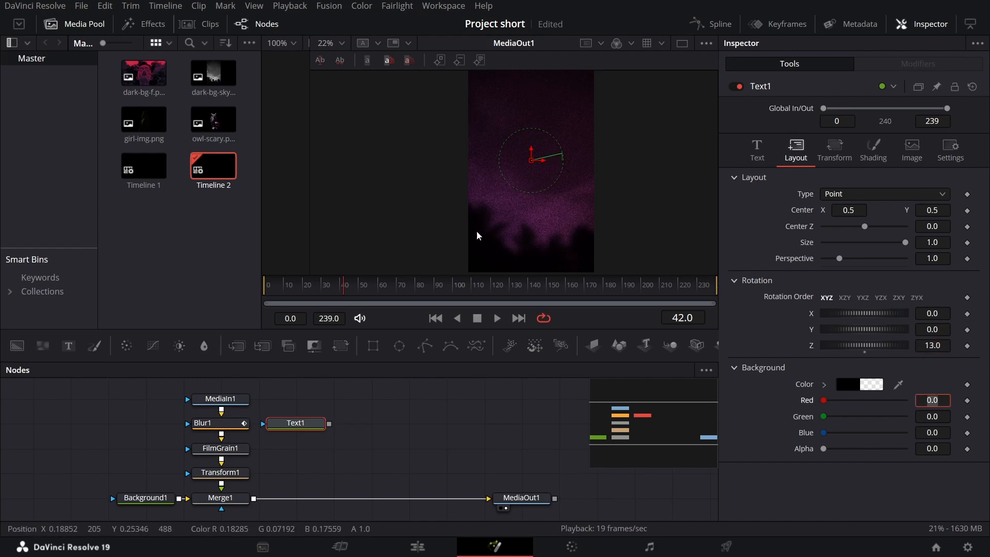
{"action": "left_click_drag", "start_coordinate": [330, 423], "coordinate": [256, 499]}
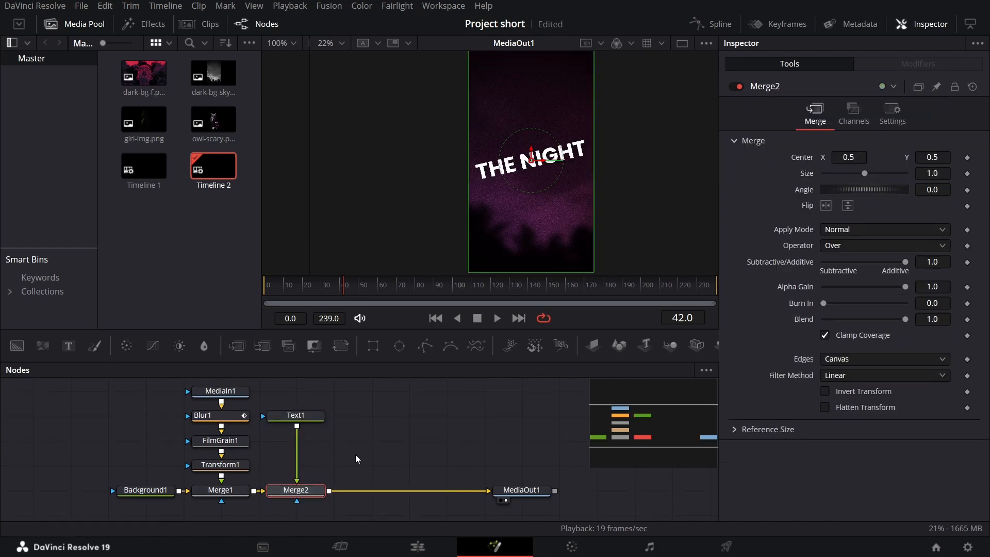
Color the "THE NIGHT" text #d95f59 and move it straight up into the upper part of the frame
{"action": "left_click", "coordinate": [309, 415]}
{"action": "left_click", "coordinate": [757, 148]}
{"action": "left_click", "coordinate": [833, 323]}
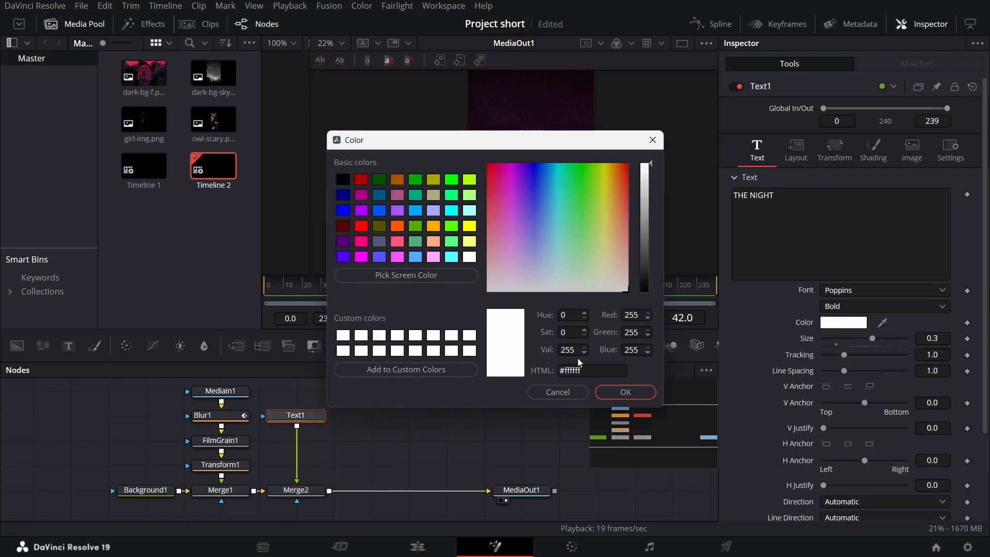
{"action": "left_click", "coordinate": [595, 371]}
{"action": "type", "text": "d95f59"}
{"action": "key", "text": "Return"}
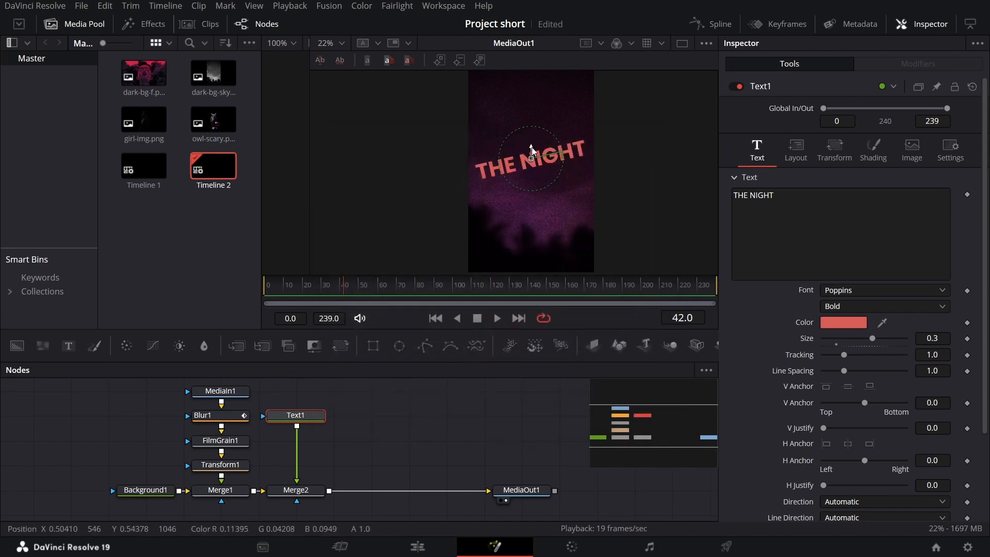
{"action": "left_click_drag", "start_coordinate": [531, 156], "coordinate": [531, 129]}
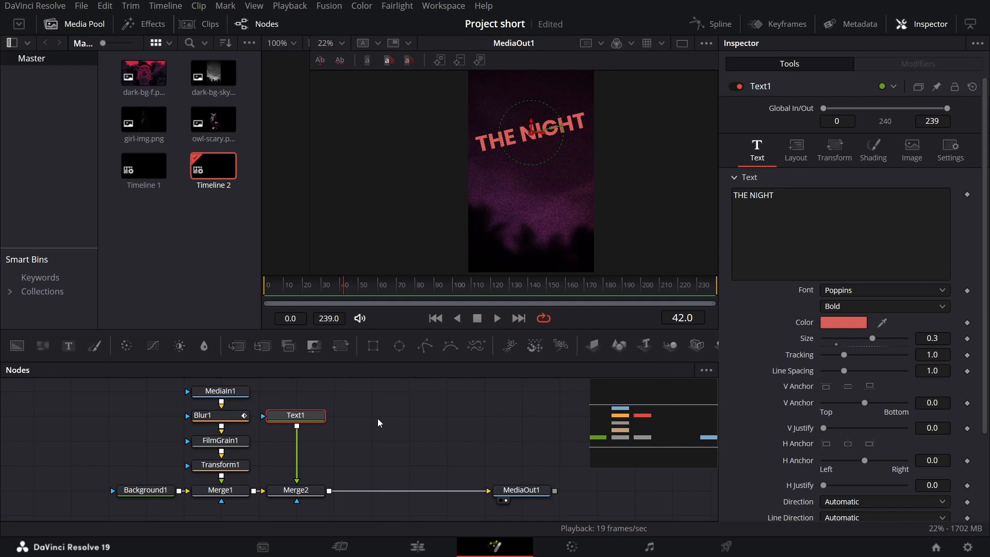
Insert a Glow node after Text1 with glow size 50 and glow 0.5
{"action": "key", "text": "shift+space"}
{"action": "type", "text": "glow"}
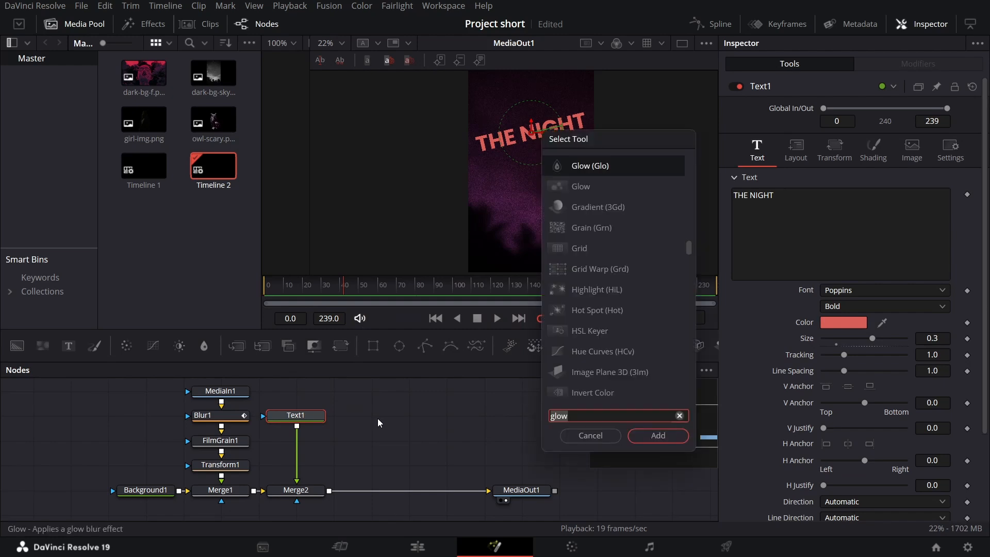
{"action": "key", "text": "Return"}
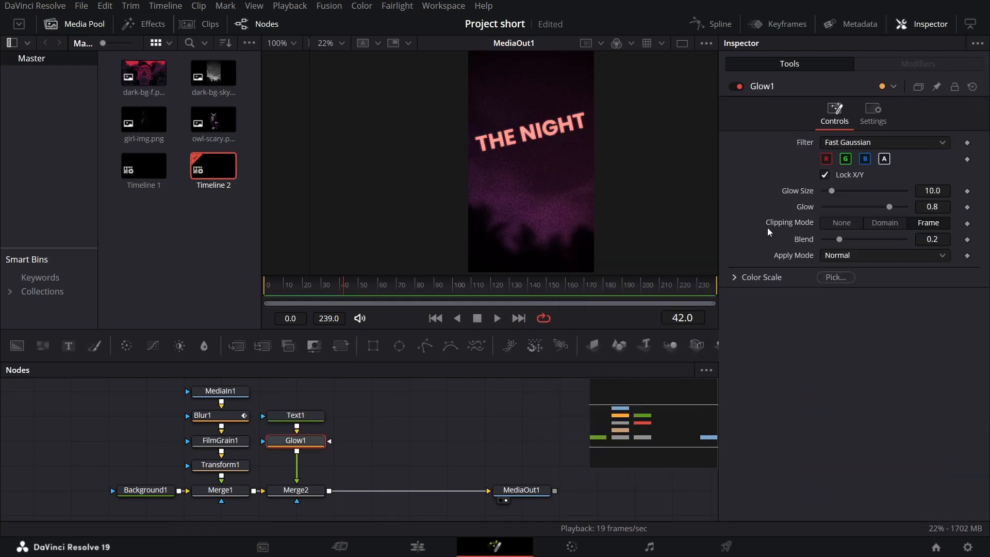
{"action": "left_click", "coordinate": [926, 192]}
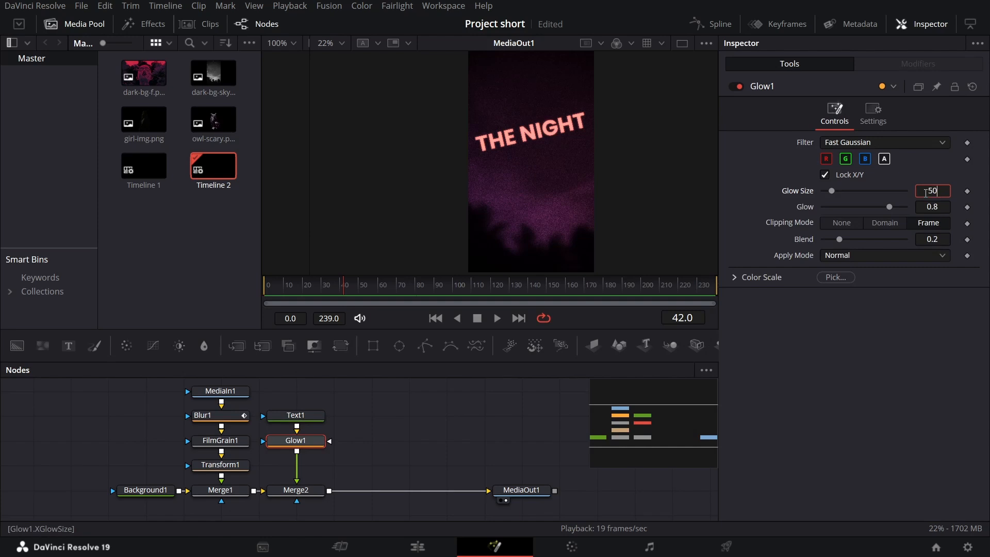
{"action": "key", "text": "Tab"}
{"action": "type", "text": "0.5"}
{"action": "key", "text": "Tab"}
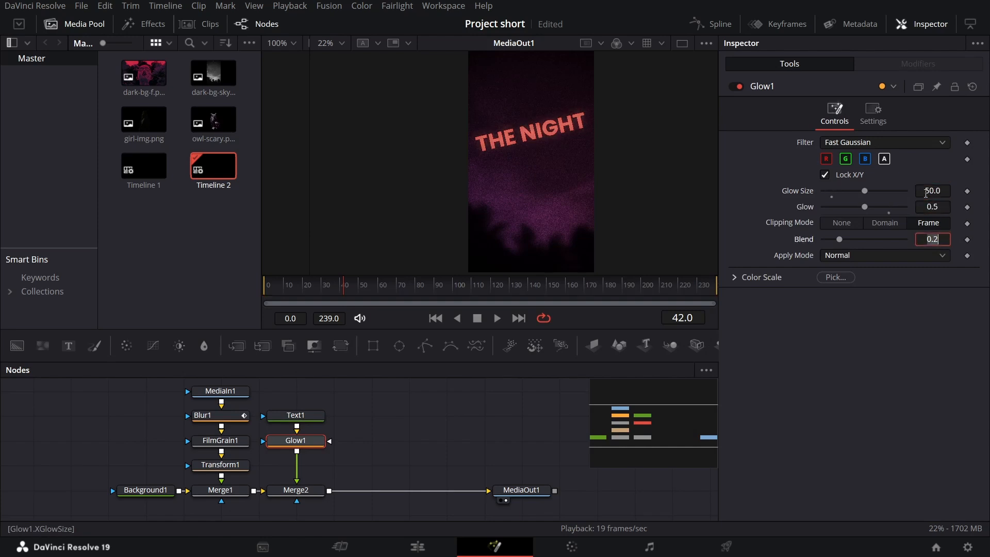
Add a second Text node reading "MARE" in the Mistral font
{"action": "left_click_drag", "start_coordinate": [68, 351], "coordinate": [373, 424]}
{"action": "left_click", "coordinate": [777, 250]}
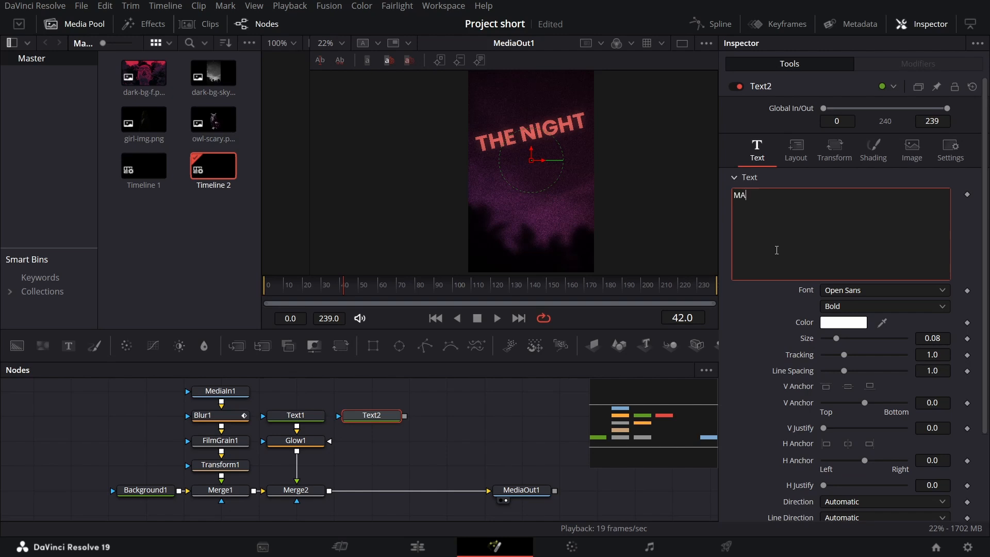
{"action": "left_click", "coordinate": [843, 291]}
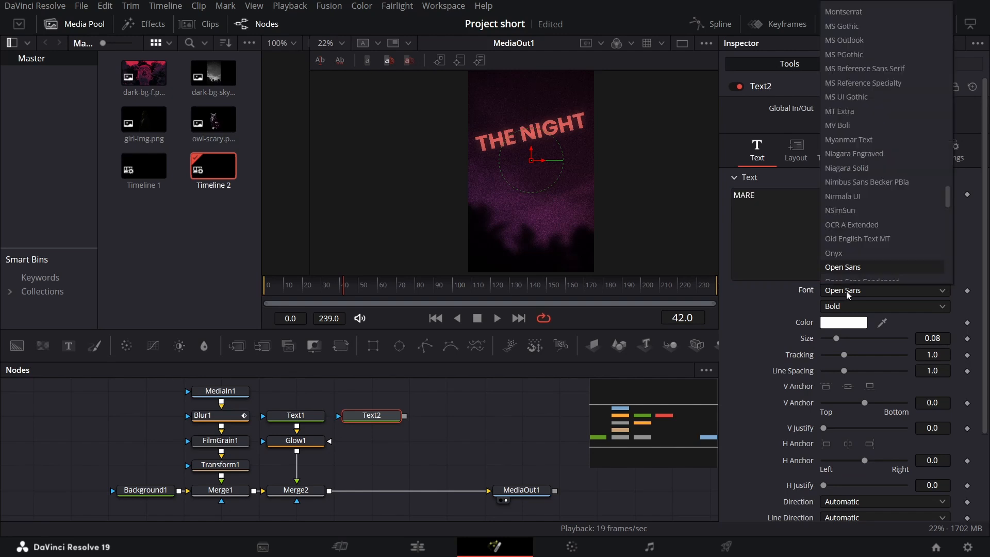
{"action": "type", "text": "mis"}
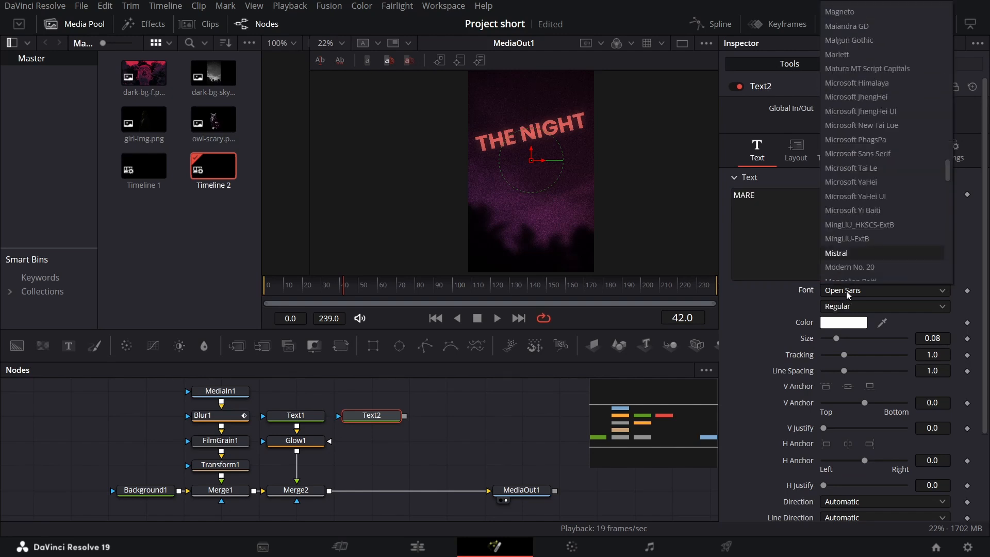
{"action": "key", "text": "Return"}
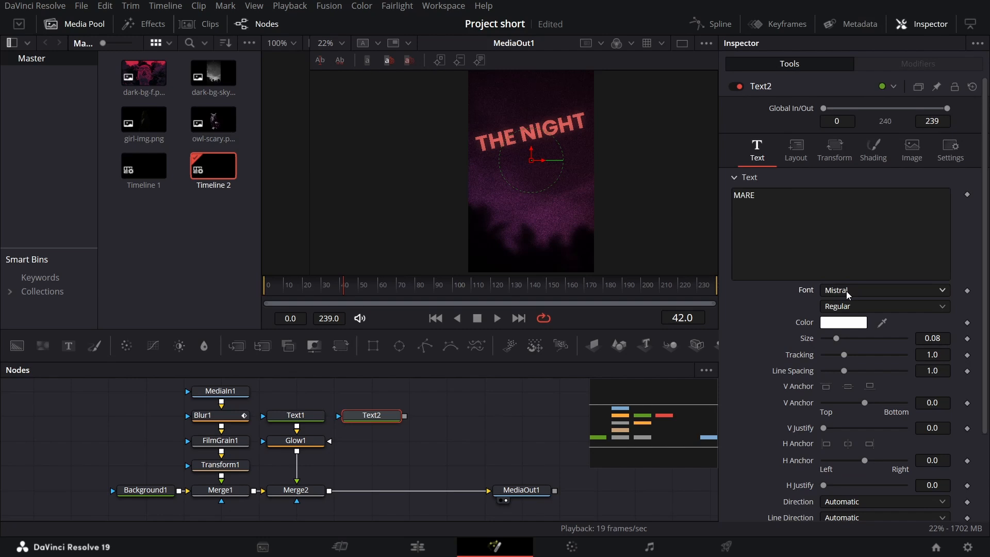
Set the "MARE" text's size to 0.5 and merge it over Merge2's output
{"action": "left_click", "coordinate": [936, 339]}
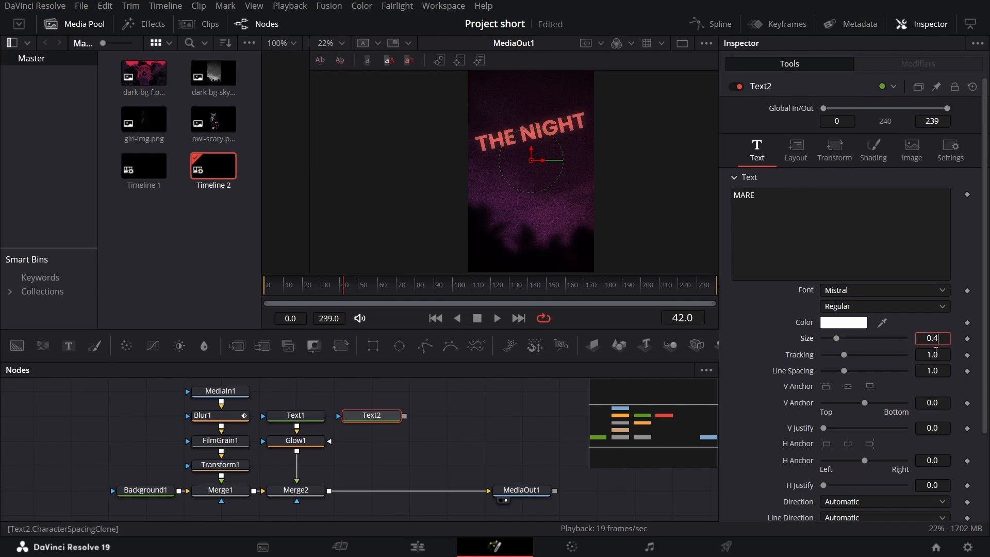
{"action": "left_click", "coordinate": [936, 354]}
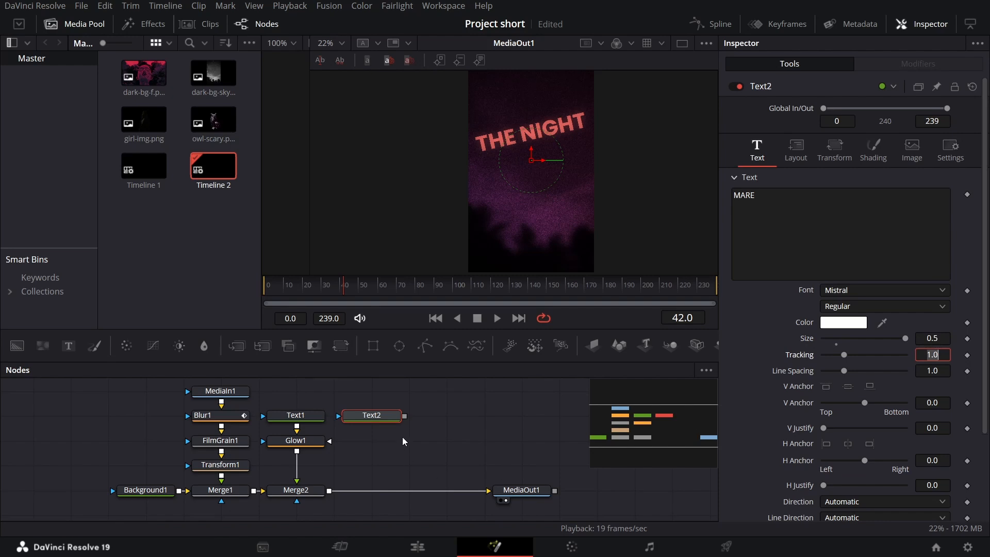
{"action": "left_click_drag", "start_coordinate": [405, 415], "coordinate": [329, 492]}
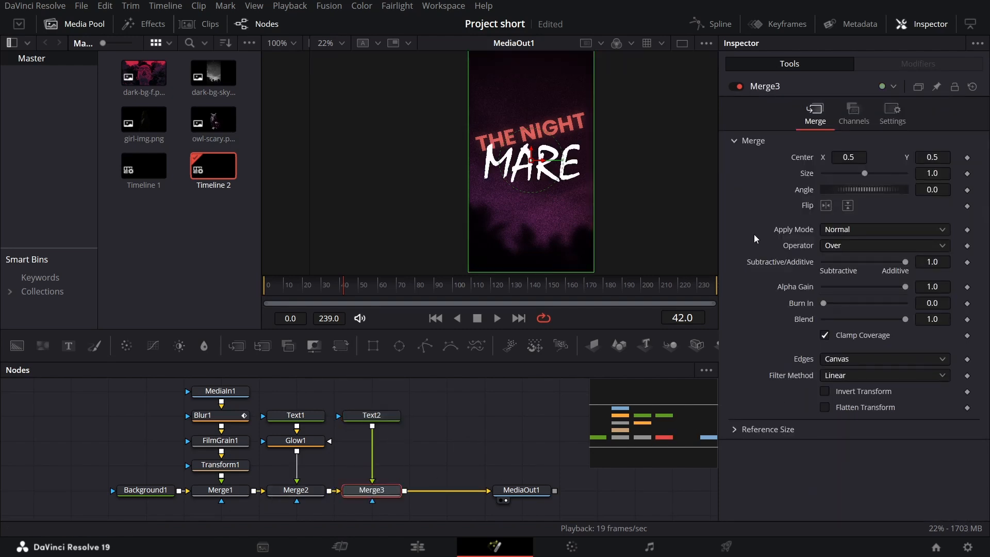
Rotate the "MARE" text to 13 degrees about the Z axis in its layout settings
{"action": "left_click", "coordinate": [367, 419]}
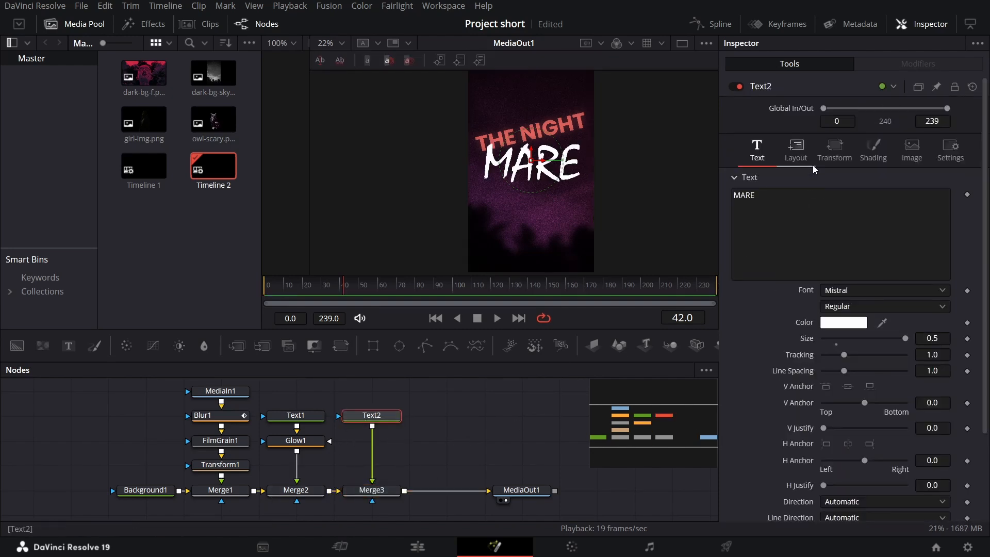
{"action": "left_click", "coordinate": [796, 151]}
{"action": "left_click", "coordinate": [934, 345]}
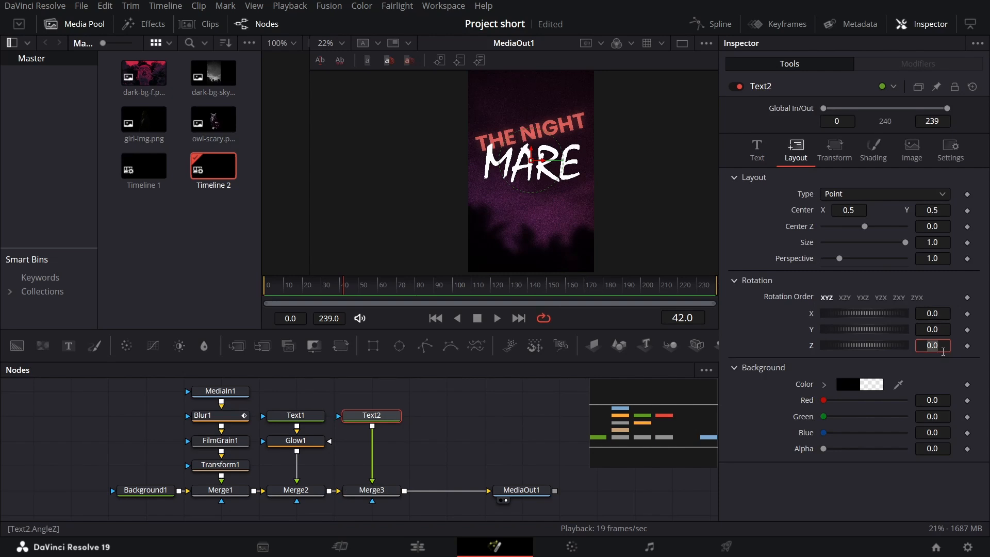
{"action": "type", "text": "13"}
{"action": "key", "text": "Return"}
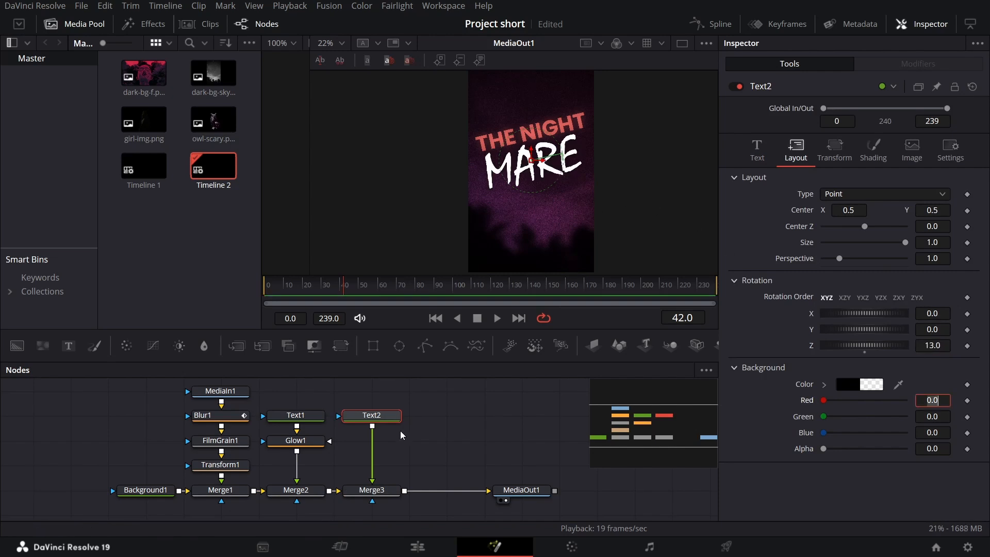
Color the "MARE" text #c63c51
{"action": "left_click", "coordinate": [758, 151]}
{"action": "left_click", "coordinate": [842, 327]}
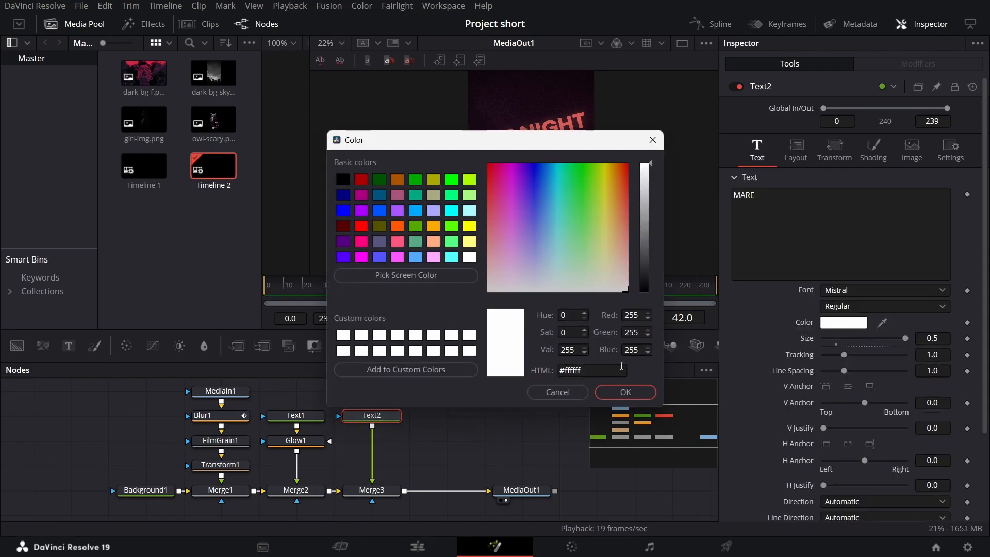
{"action": "triple_click", "coordinate": [622, 369]}
{"action": "type", "text": "#c63c51"}
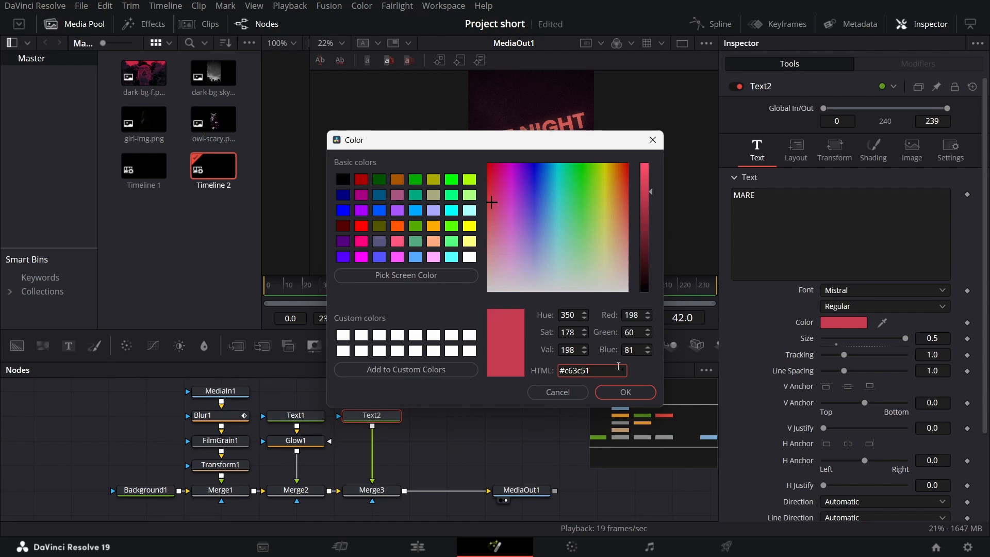
{"action": "key", "text": "Return"}
Insert a Glow node after Text2 and give it the settings copied from Glow1
{"action": "key", "text": "shift+space"}
{"action": "type", "text": "glow"}
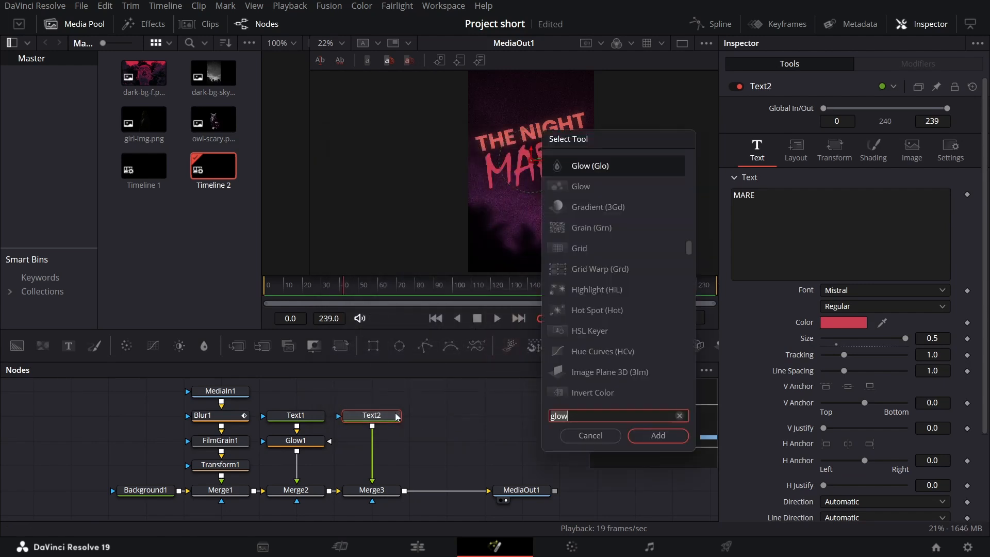
{"action": "key", "text": "Return"}
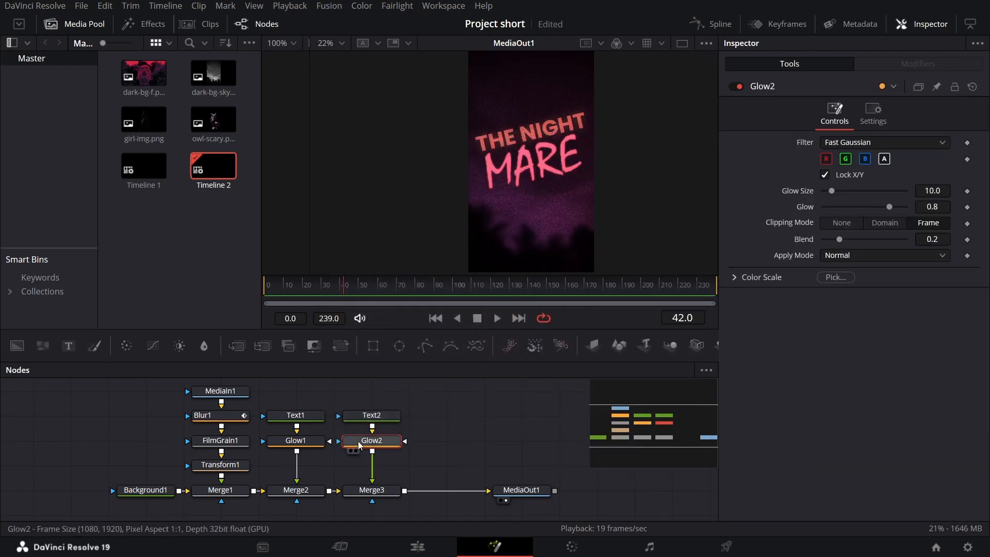
{"action": "left_click", "coordinate": [313, 445]}
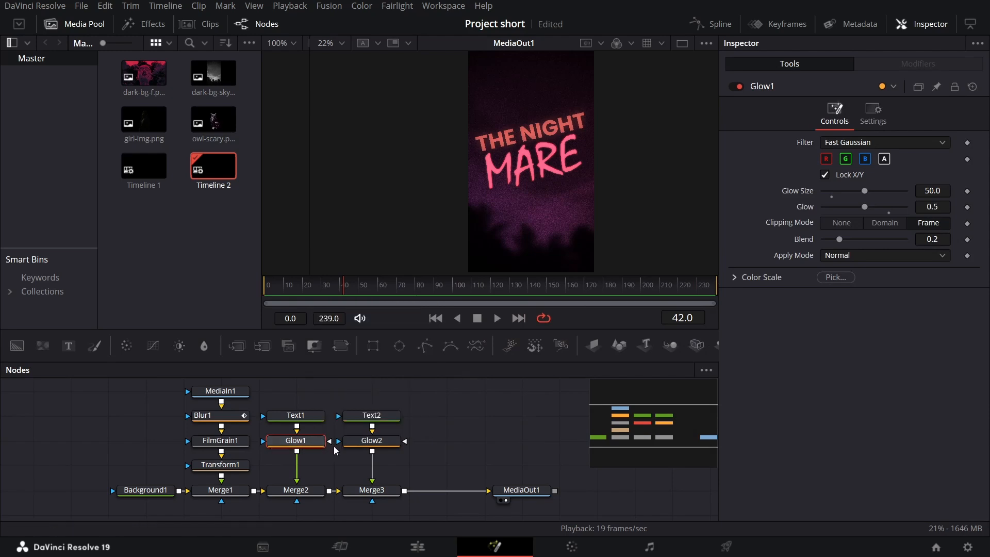
{"action": "right_click", "coordinate": [376, 443]}
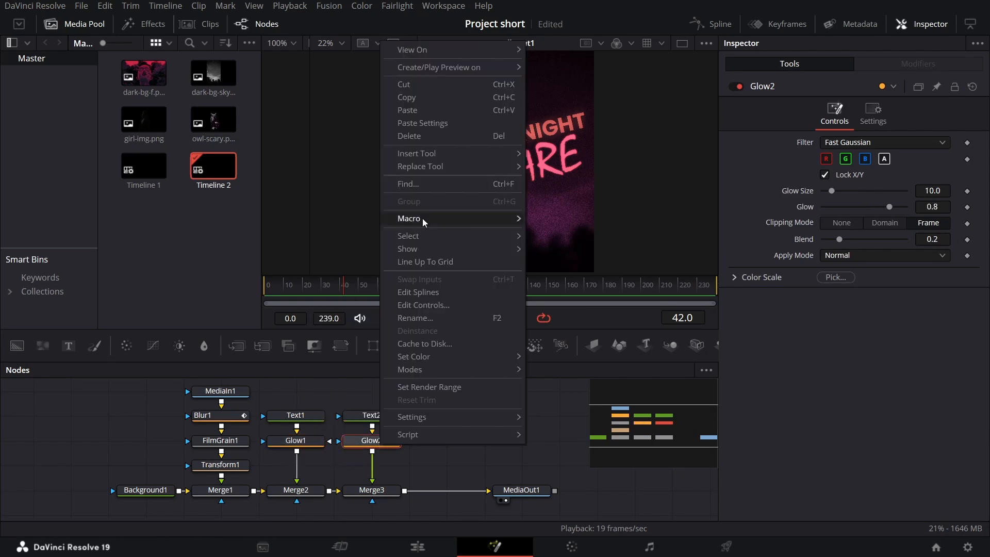
{"action": "left_click", "coordinate": [418, 124]}
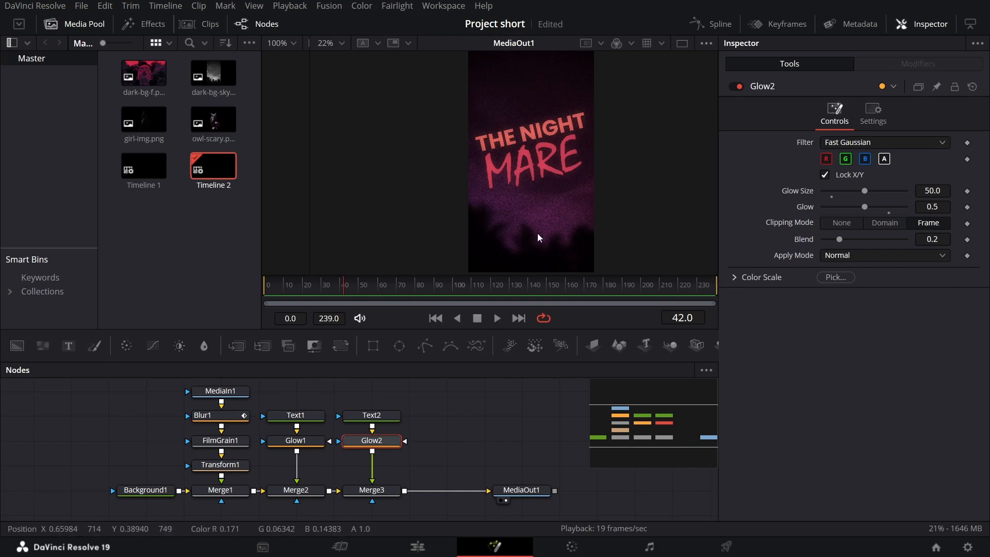
Add a FastNoise node as Merge2's mask and set its detail to 10 and contrast to 0.5
{"action": "left_click_drag", "start_coordinate": [442, 432], "coordinate": [475, 368]}
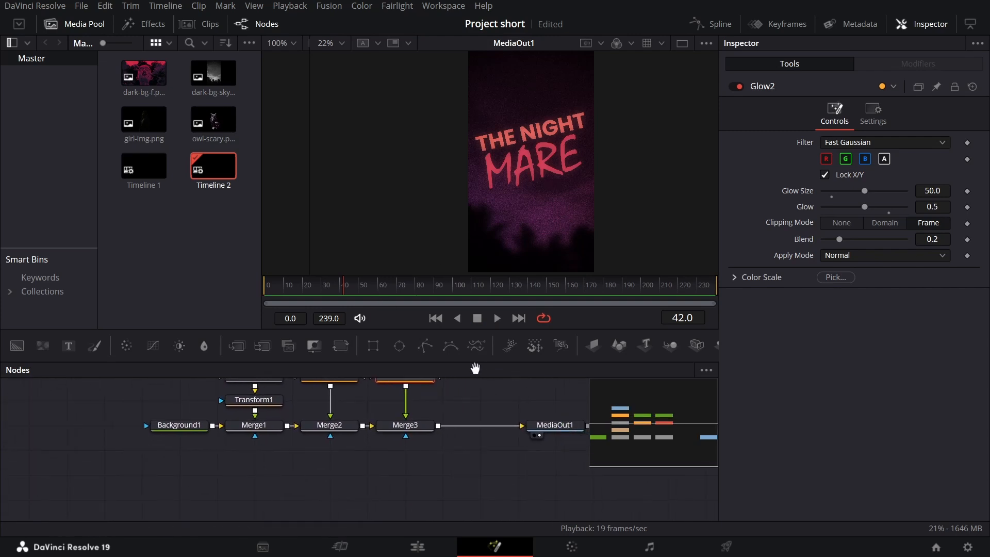
{"action": "left_click_drag", "start_coordinate": [43, 345], "coordinate": [330, 436]}
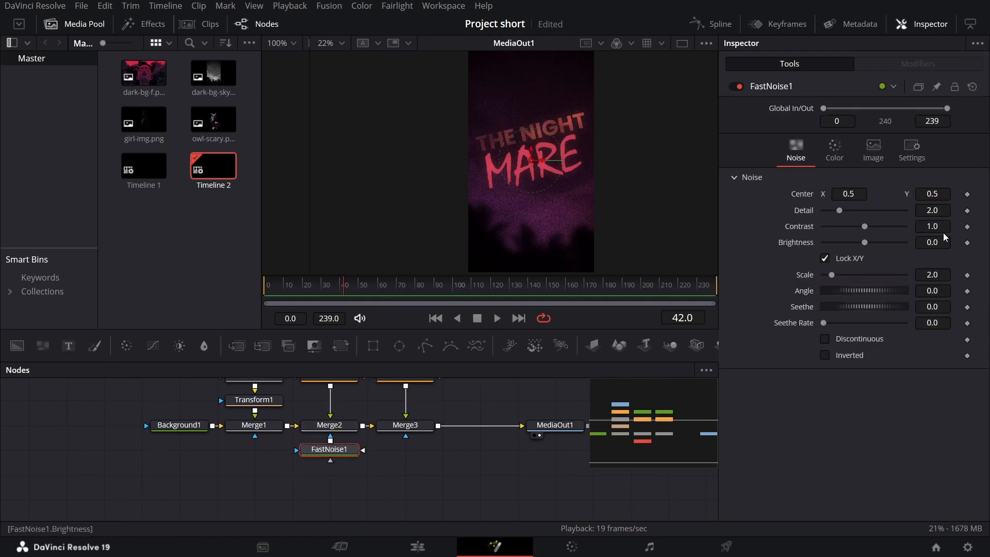
{"action": "left_click", "coordinate": [945, 210]}
{"action": "type", "text": "10"}
{"action": "key", "text": "Tab"}
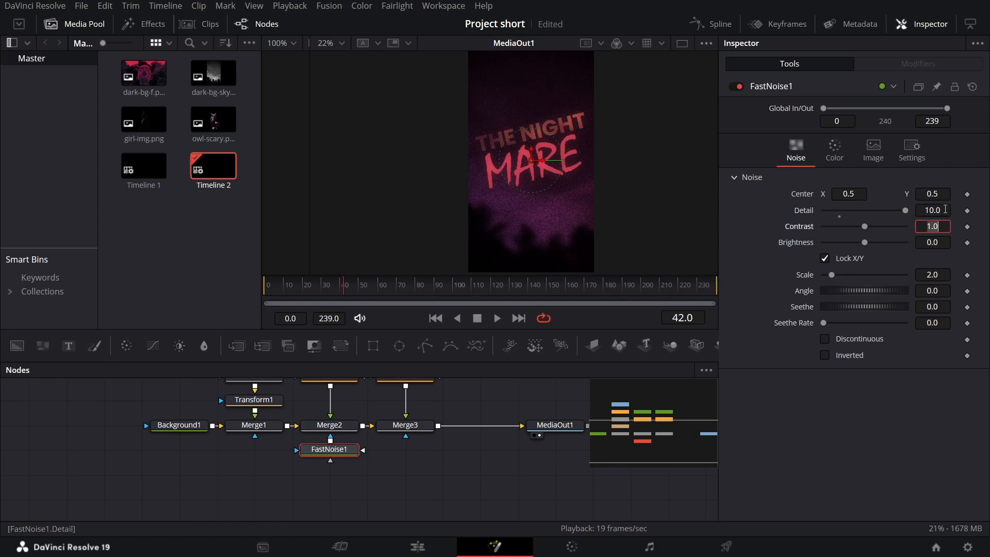
{"action": "key", "text": "Tab"}
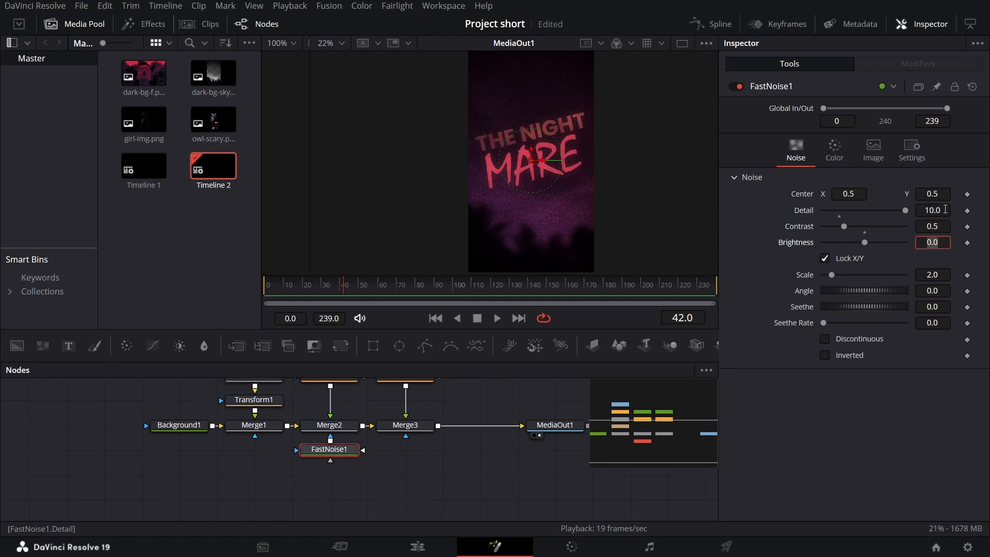
Set FastNoise1's scale to 0 and its seethe rate to 1
{"action": "key", "text": "Tab"}
{"action": "type", "text": "0"}
{"action": "key", "text": "Tab"}
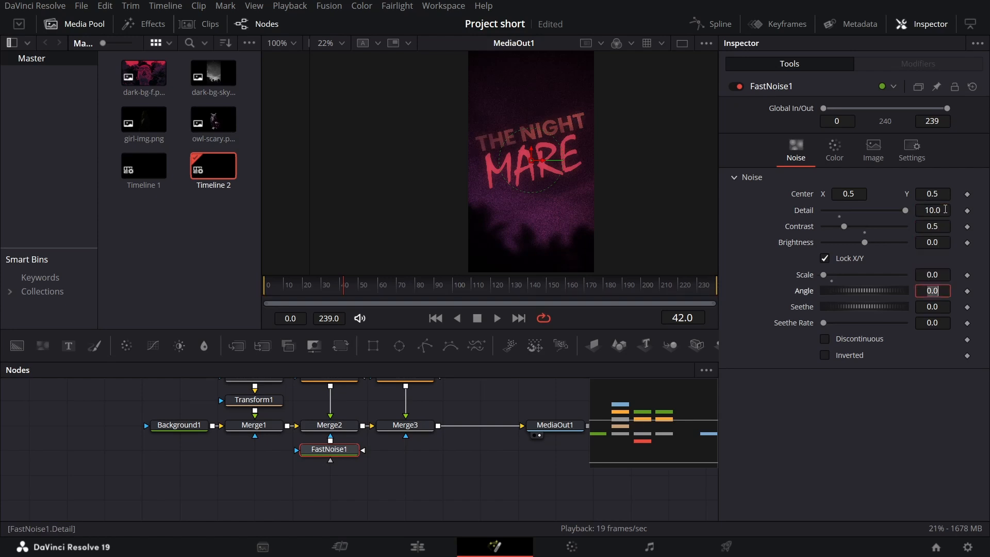
{"action": "key", "text": "Tab"}
{"action": "key", "text": "Tab"}
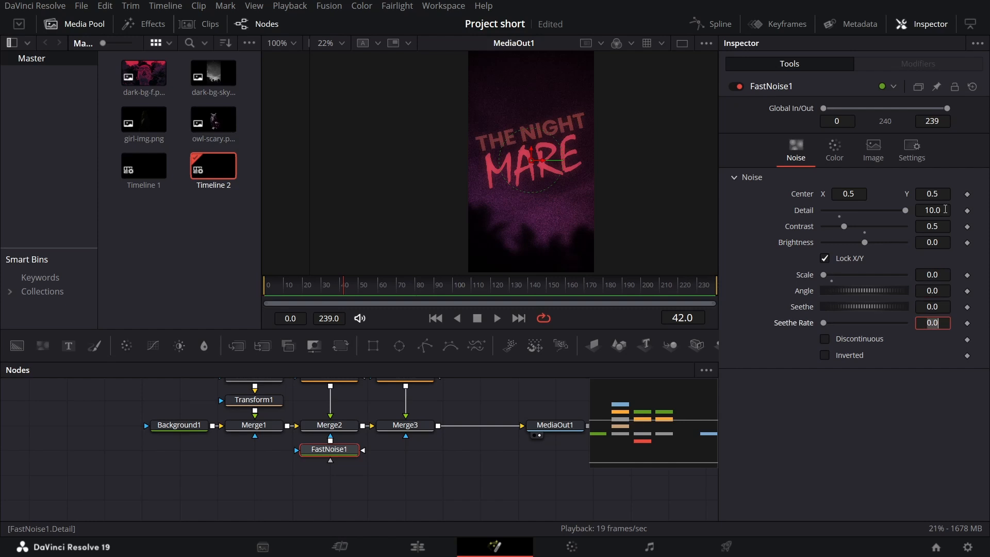
{"action": "type", "text": "1"}
{"action": "key", "text": "Tab"}
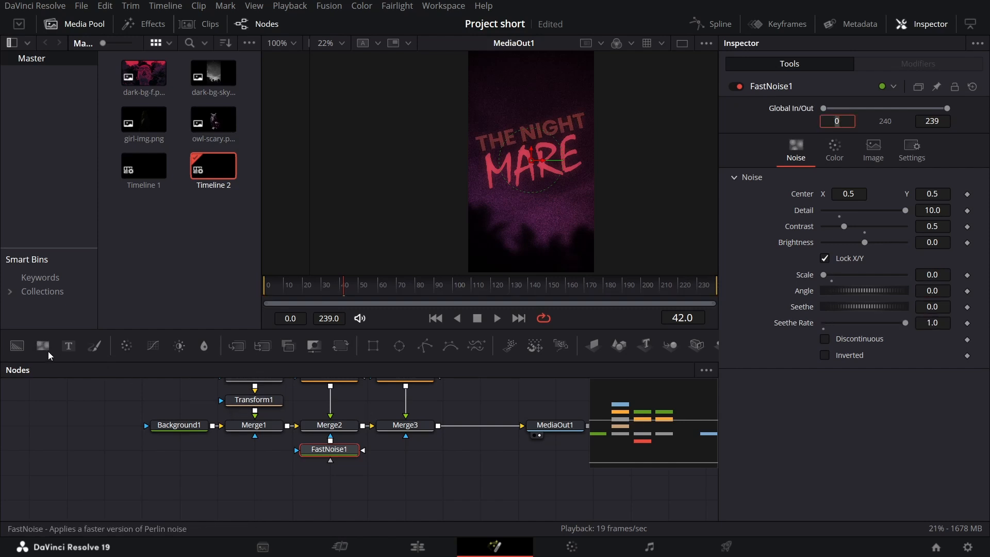
Mask Merge3 with a second FastNoise node using FastNoise1's pasted settings, and move both noise nodes lower in the graph
{"action": "left_click_drag", "start_coordinate": [43, 346], "coordinate": [422, 463]}
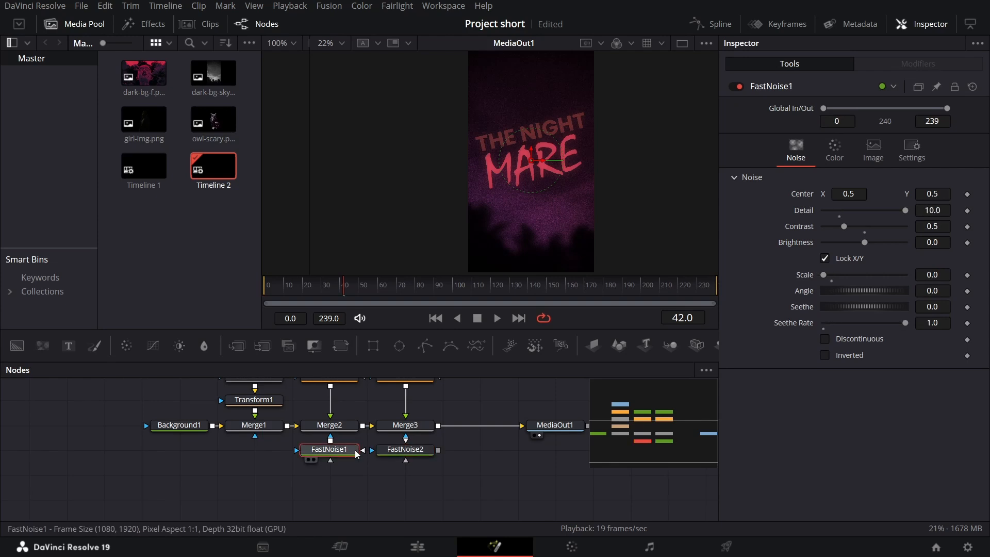
{"action": "right_click", "coordinate": [393, 449]}
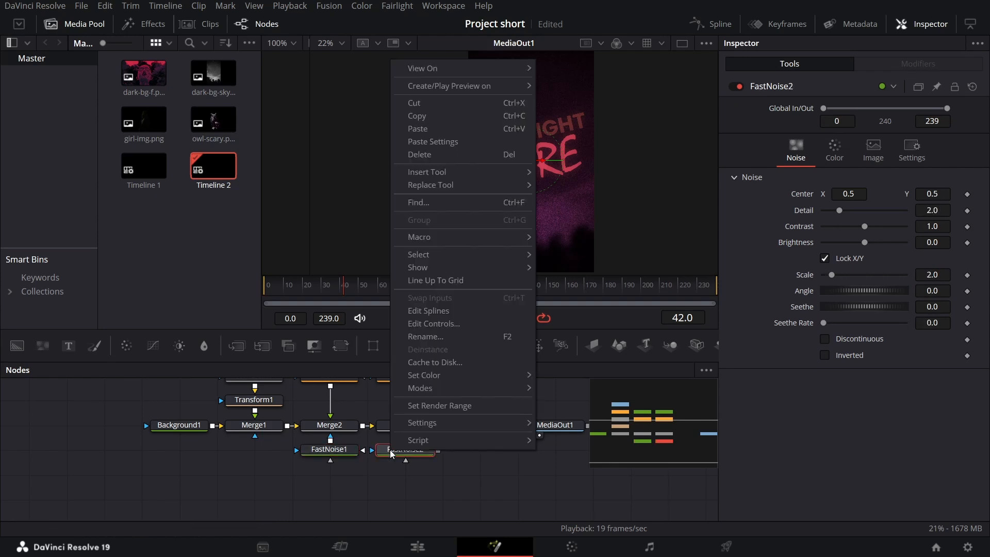
{"action": "left_click", "coordinate": [439, 141]}
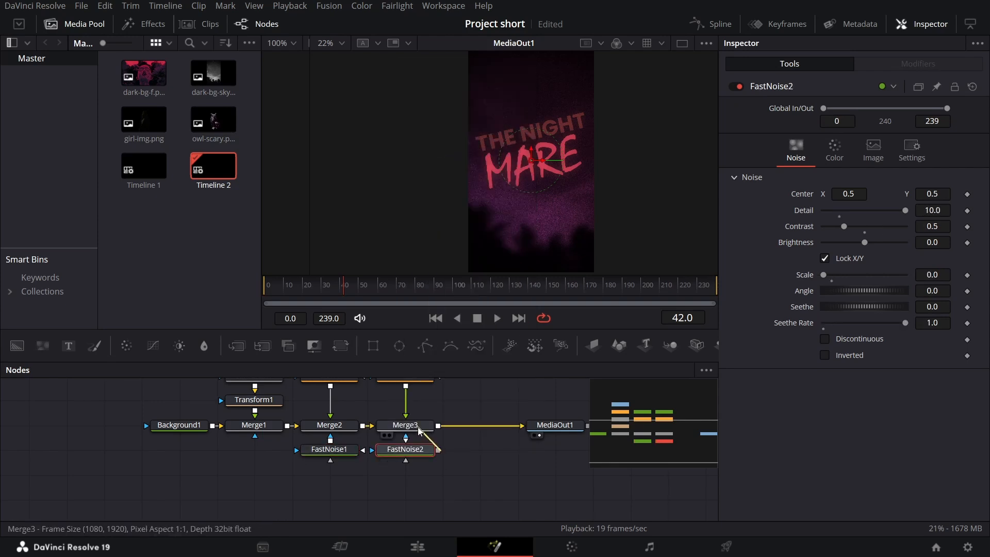
{"action": "scroll", "coordinate": [480, 453], "scroll_direction": "up", "scroll_amount": 2}
{"action": "scroll", "coordinate": [480, 453], "scroll_direction": "down", "scroll_amount": 1}
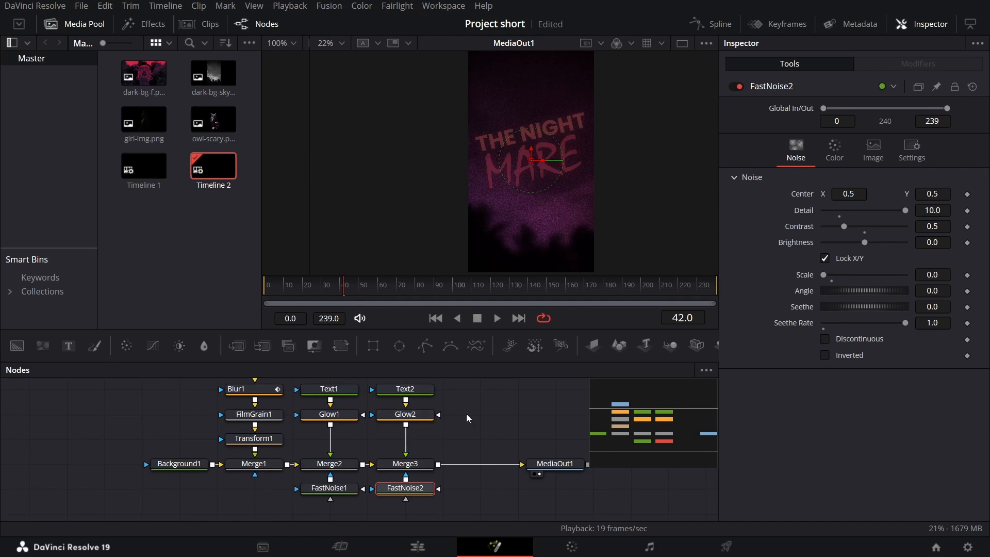
{"action": "scroll", "coordinate": [467, 418], "scroll_direction": "down", "scroll_amount": 1}
{"action": "left_click_drag", "start_coordinate": [324, 482], "coordinate": [411, 468]}
{"action": "left_click", "coordinate": [446, 449]}
Play the composition and examine the noise effect on the title text up close
{"action": "key", "text": "space"}
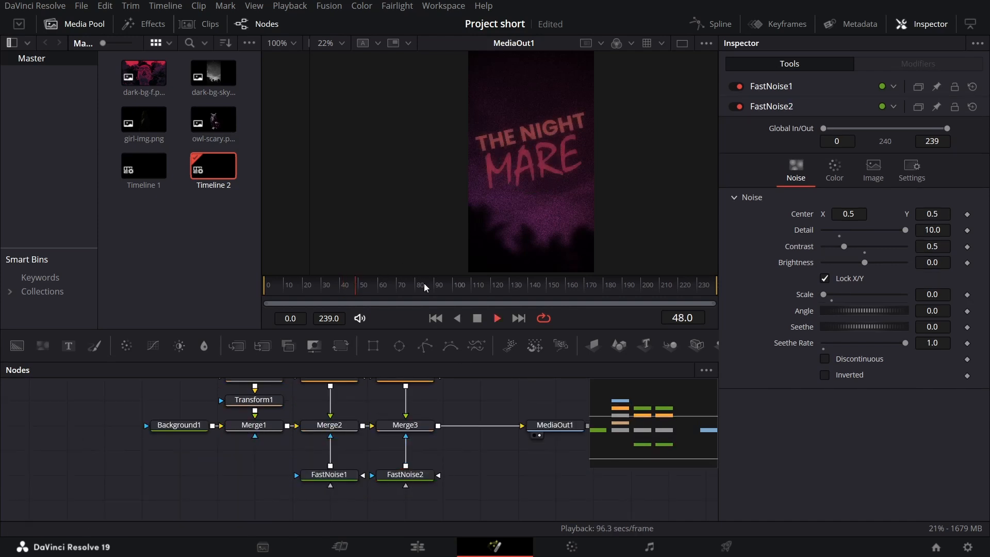
{"action": "scroll", "coordinate": [559, 180], "scroll_direction": "up", "scroll_amount": 2}
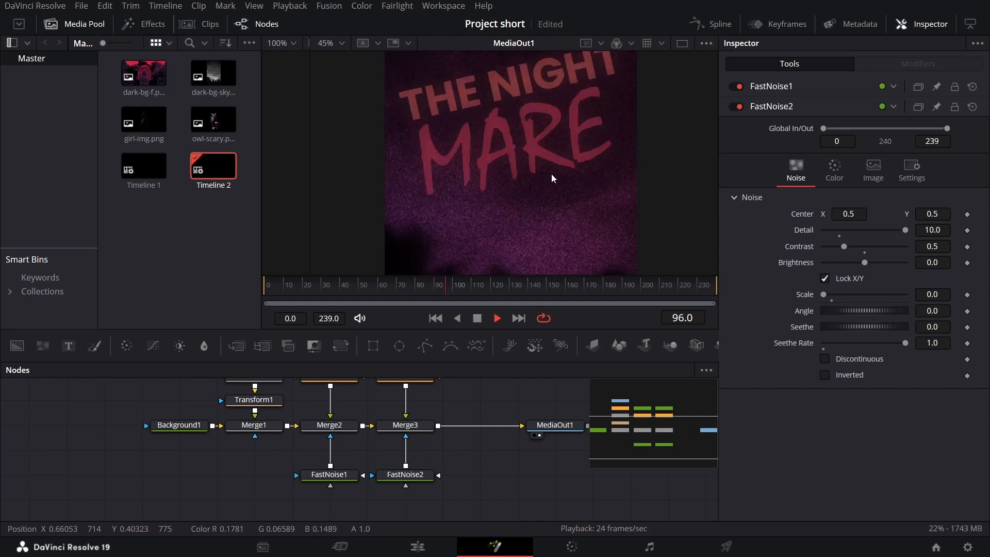
{"action": "scroll", "coordinate": [531, 175], "scroll_direction": "up", "scroll_amount": 1}
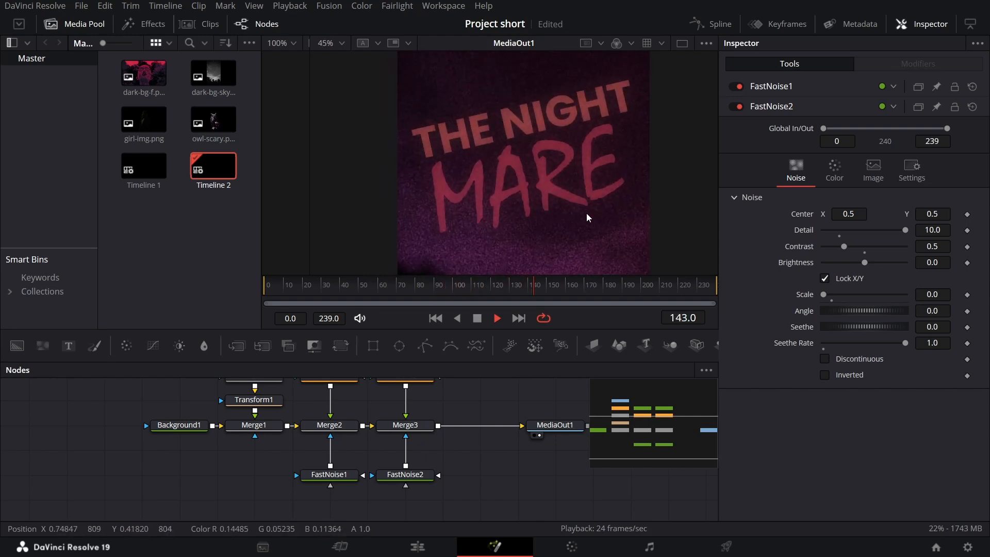
{"action": "key", "text": "space"}
{"action": "scroll", "coordinate": [510, 211], "scroll_direction": "down", "scroll_amount": 2}
{"action": "left_click_drag", "start_coordinate": [526, 224], "coordinate": [527, 199]}
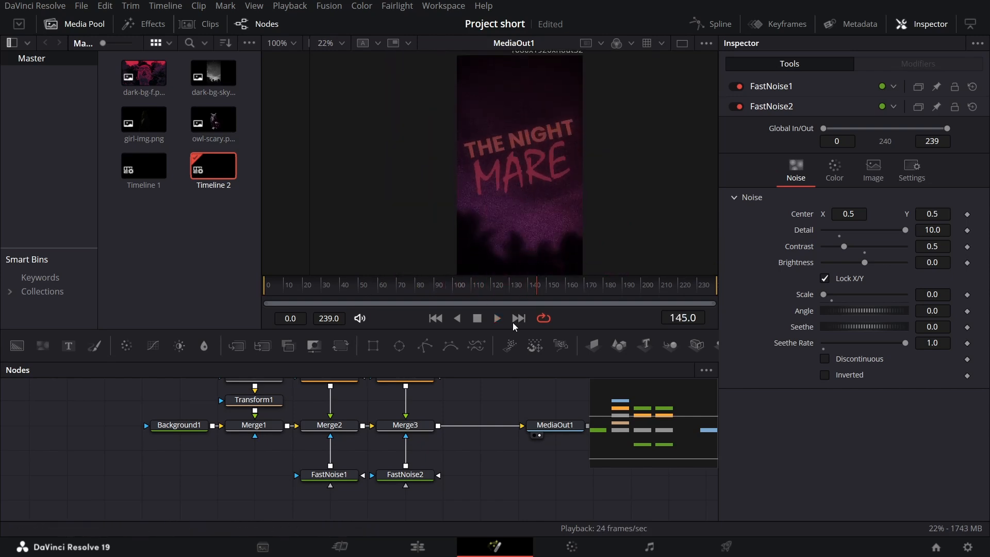
Add a Rectangle mask, connect it to FastNoise1, and arrange the noise and mask nodes neatly below the merges
{"action": "left_click_drag", "start_coordinate": [374, 347], "coordinate": [343, 500]}
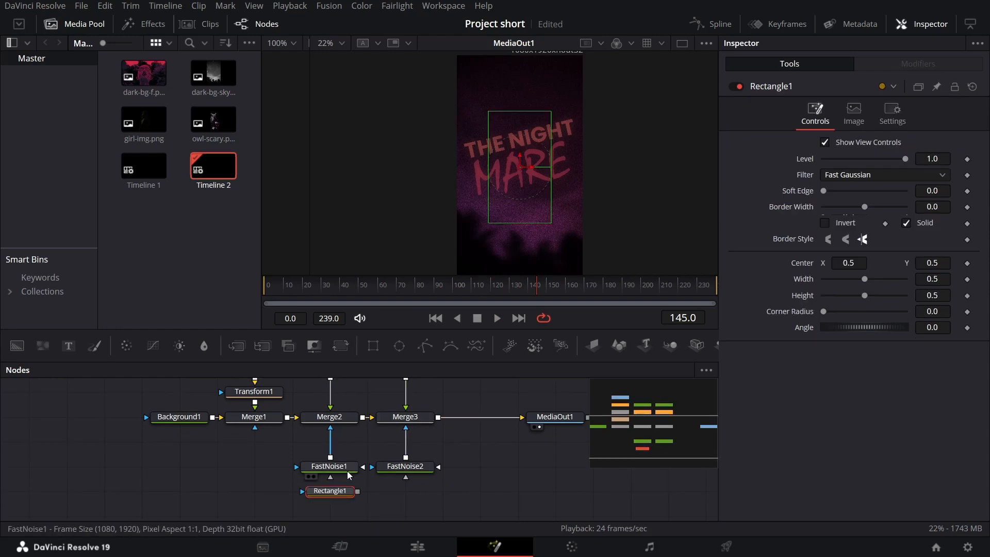
{"action": "left_click_drag", "start_coordinate": [358, 491], "coordinate": [342, 455]}
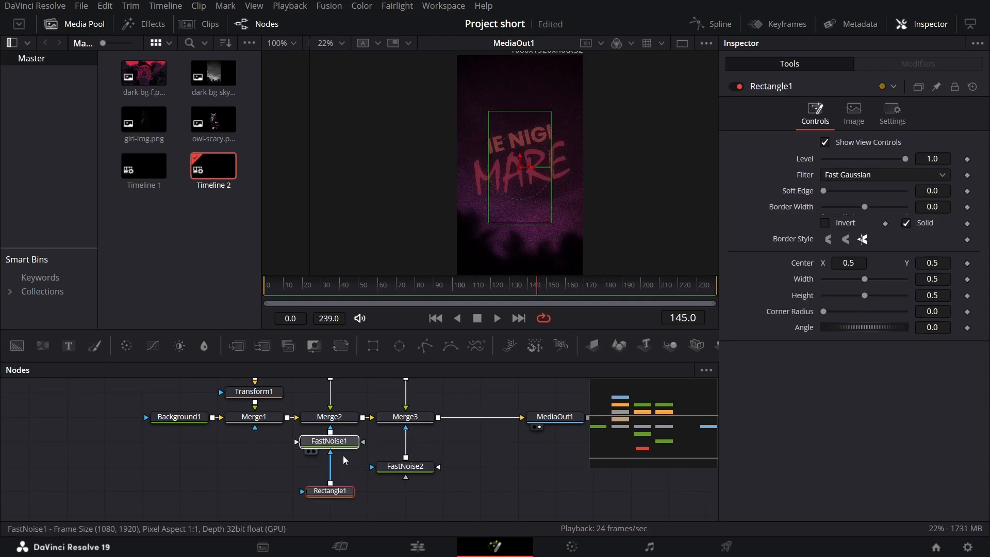
{"action": "left_click_drag", "start_coordinate": [411, 470], "coordinate": [410, 449]}
{"action": "left_click_drag", "start_coordinate": [343, 493], "coordinate": [343, 473]}
{"action": "left_click", "coordinate": [344, 471]}
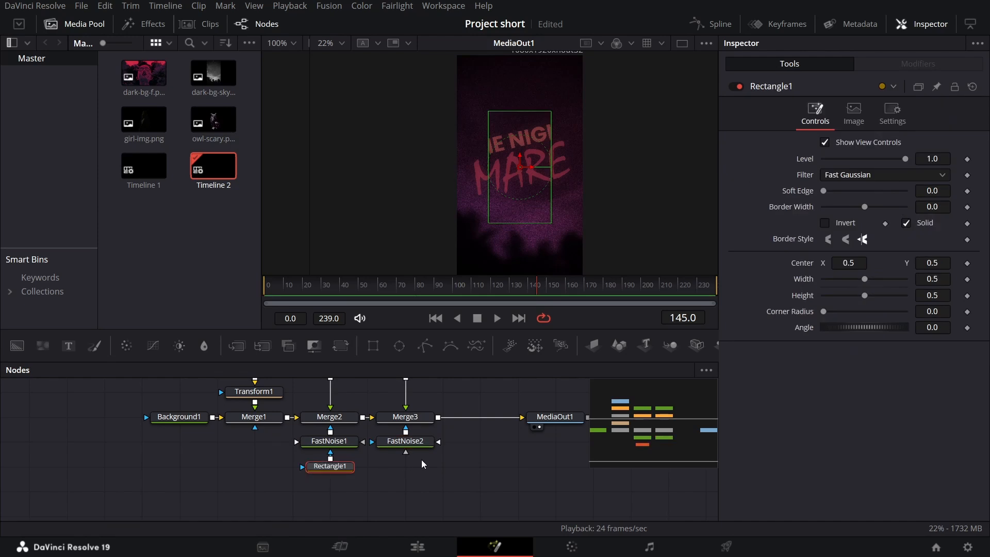
Set Rectangle1's width to 1.0, angle to 13 and soft edge to 0.2
{"action": "left_click_drag", "start_coordinate": [864, 279], "coordinate": [926, 289]}
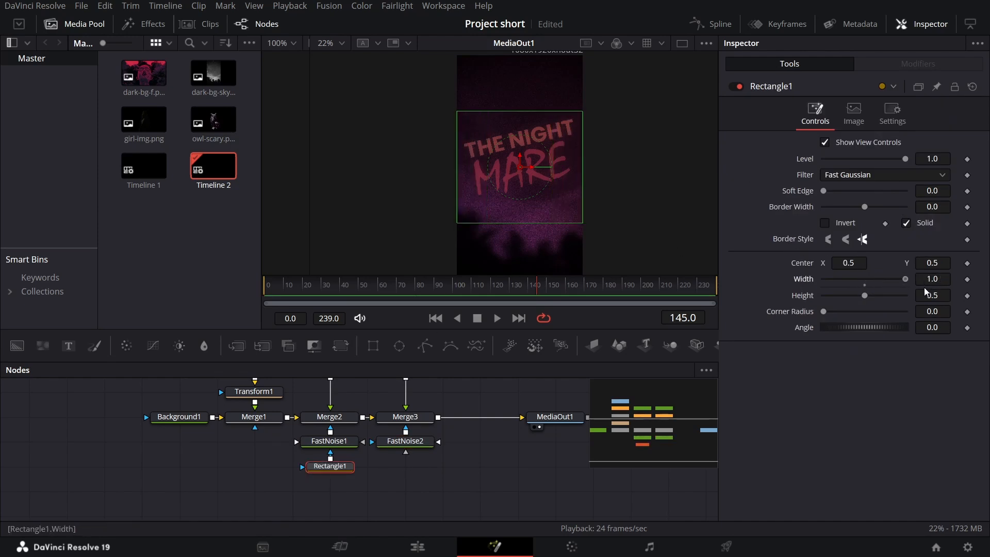
{"action": "left_click", "coordinate": [935, 328]}
{"action": "type", "text": "13"}
{"action": "key", "text": "Tab"}
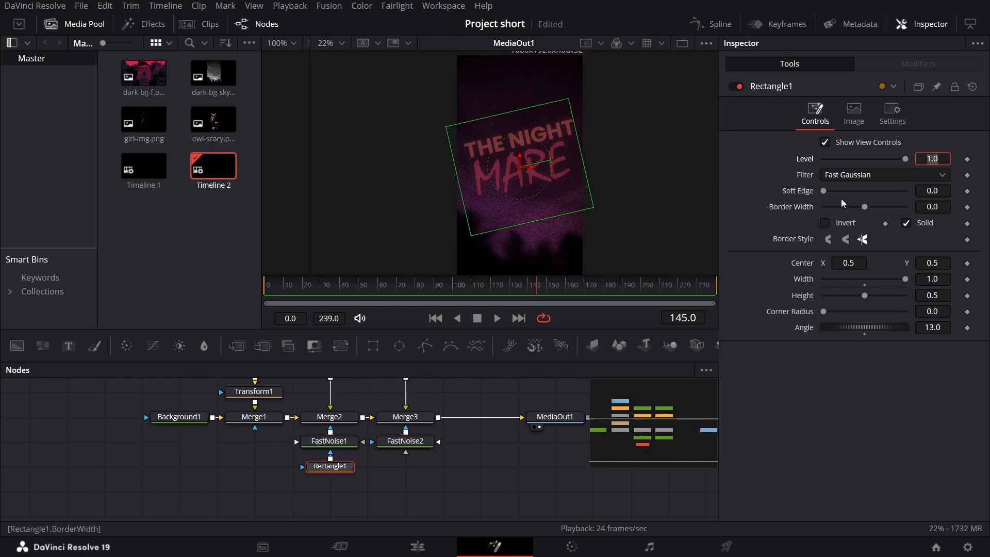
{"action": "left_click_drag", "start_coordinate": [828, 191], "coordinate": [939, 194]}
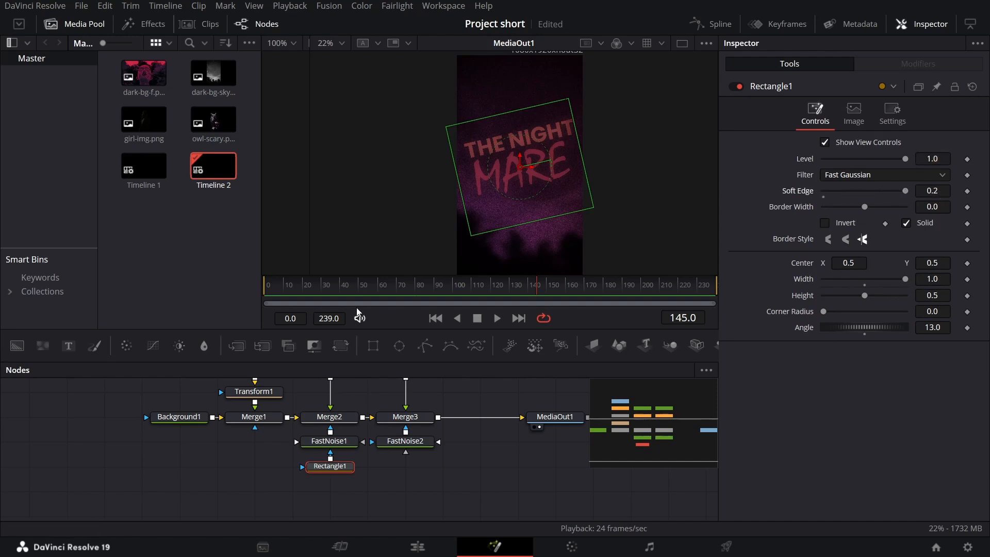
Animate Rectangle1's width from 0 at frame 0 to 1.0 at about frame 20
{"action": "left_click_drag", "start_coordinate": [306, 293], "coordinate": [251, 291]}
{"action": "left_click", "coordinate": [967, 279]}
{"action": "left_click_drag", "start_coordinate": [902, 277], "coordinate": [820, 281]}
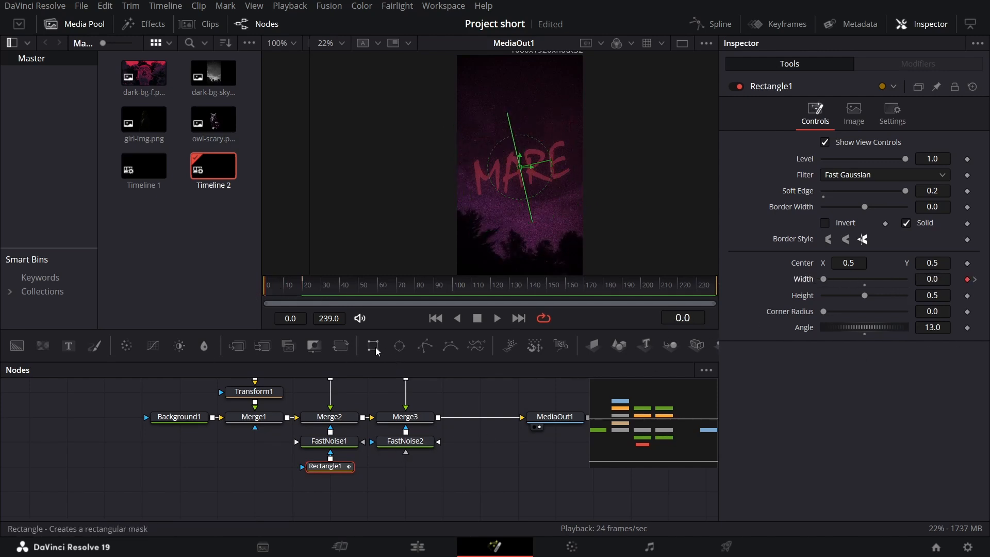
Add a Rectangle mask to FastNoise2 and set its width to 1.0, angle to 13 and soft edge to 0.2
{"action": "left_click_drag", "start_coordinate": [373, 346], "coordinate": [414, 444]}
{"action": "left_click_drag", "start_coordinate": [871, 279], "coordinate": [907, 279]}
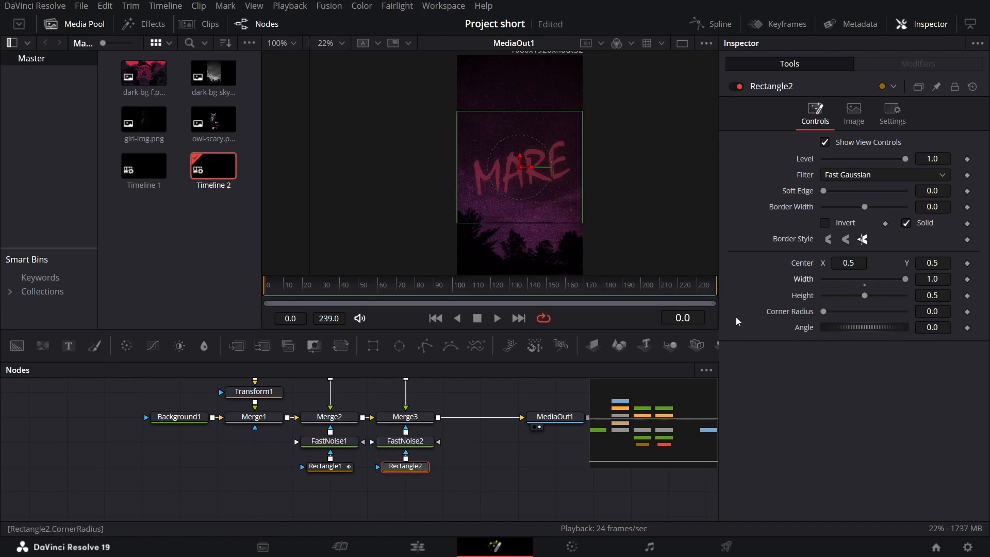
{"action": "left_click", "coordinate": [939, 328]}
{"action": "type", "text": "13"}
{"action": "key", "text": "Return"}
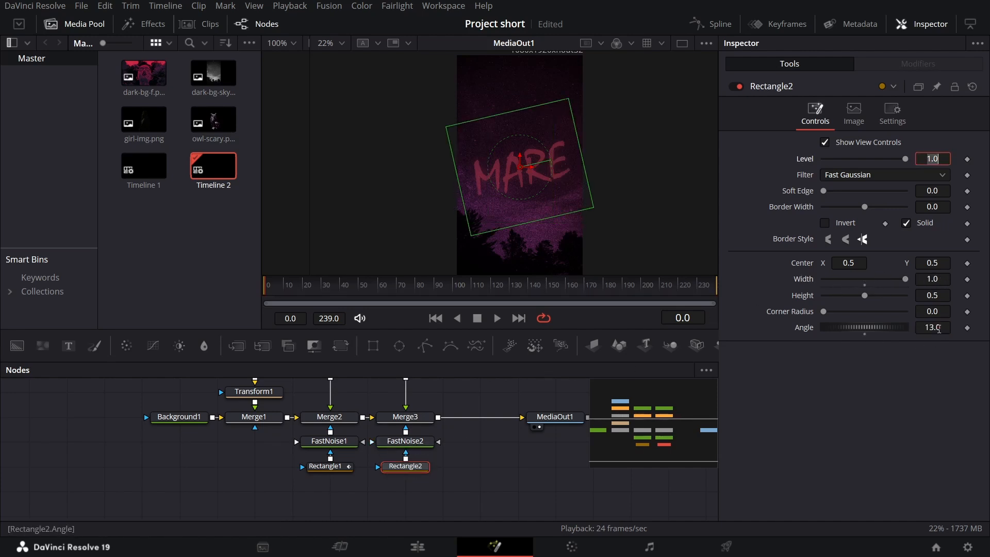
{"action": "left_click", "coordinate": [944, 192]}
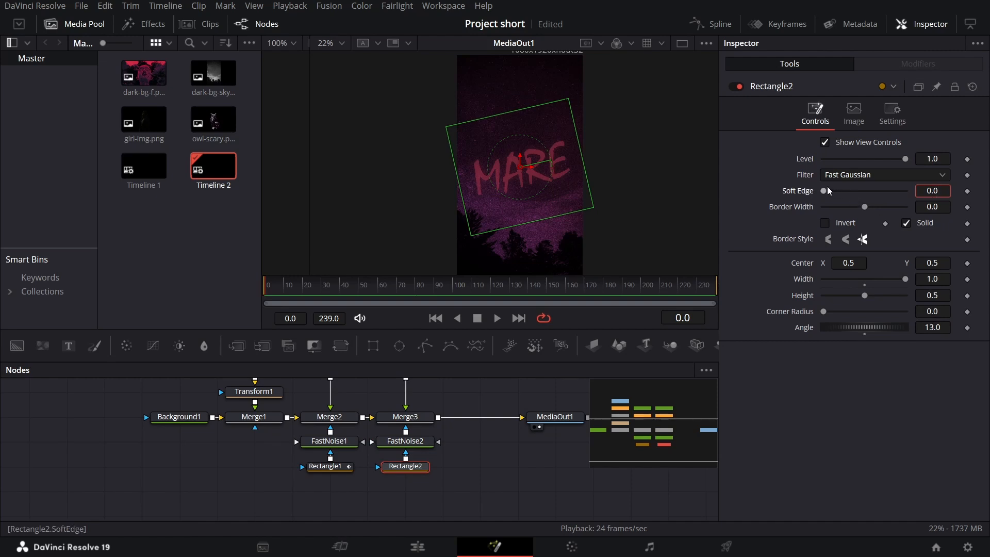
{"action": "type", "text": "0.2"}
{"action": "key", "text": "Return"}
Animate Rectangle2's width from 0 at frame 10 to 1.0 at frame 30 and play the reveal
{"action": "left_click_drag", "start_coordinate": [306, 290], "coordinate": [323, 290]}
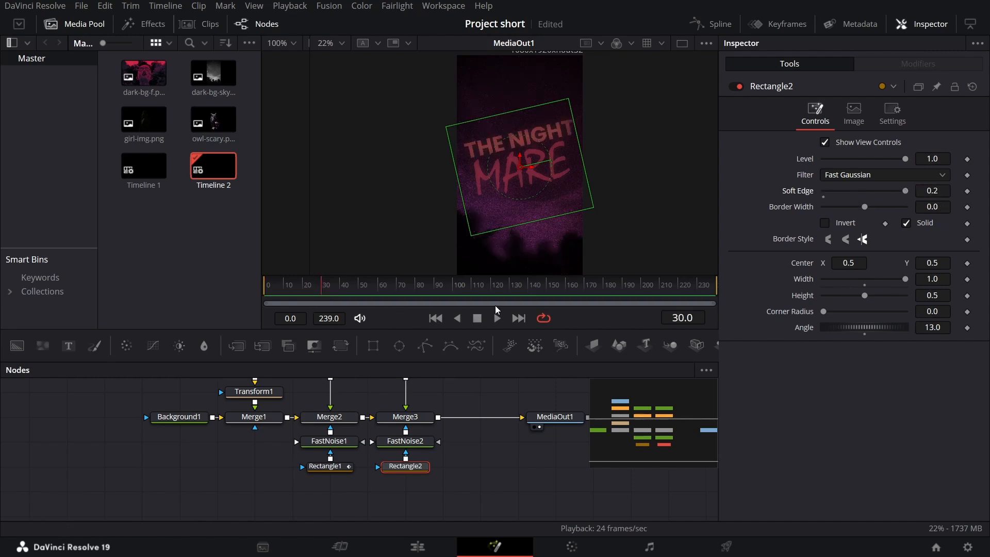
{"action": "left_click", "coordinate": [967, 279]}
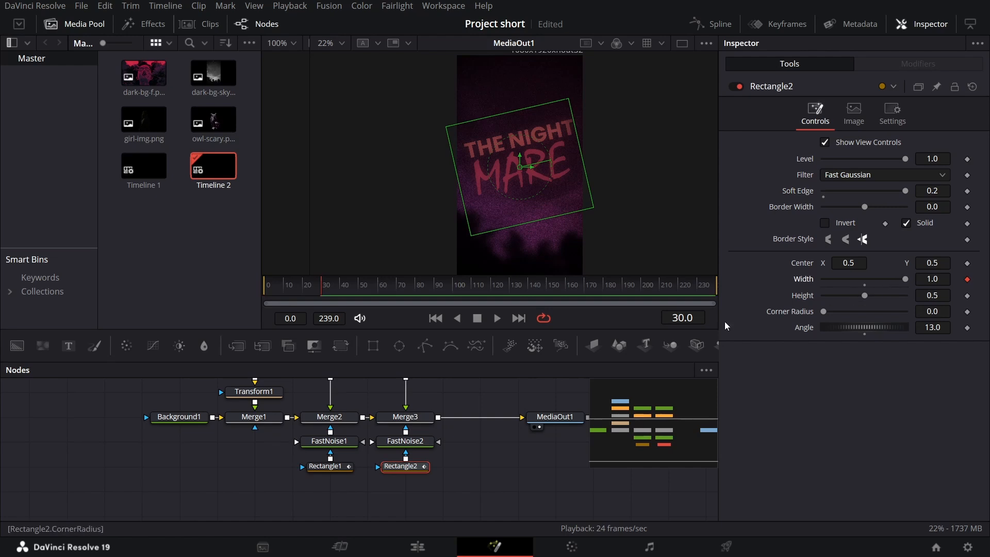
{"action": "left_click_drag", "start_coordinate": [307, 293], "coordinate": [283, 292]}
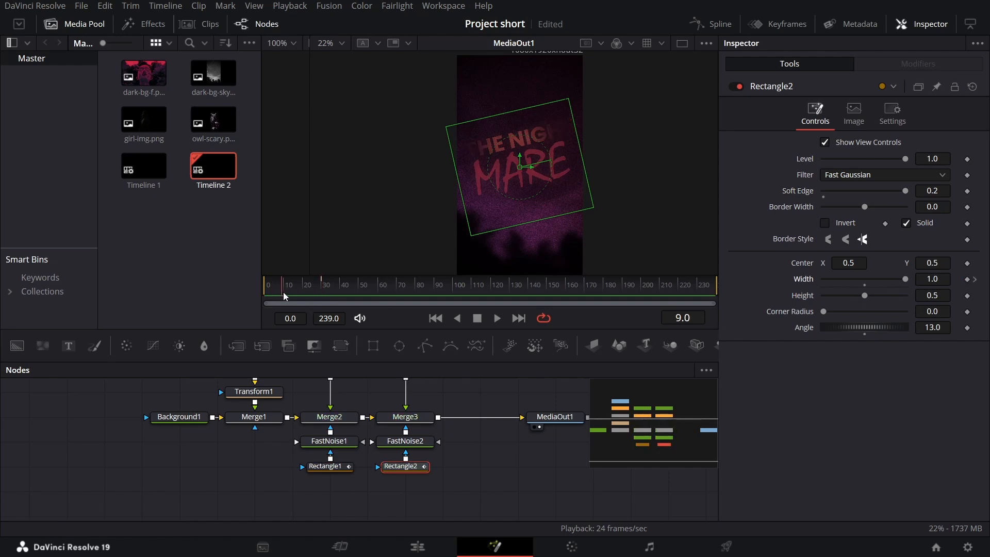
{"action": "left_click_drag", "start_coordinate": [902, 280], "coordinate": [794, 296]}
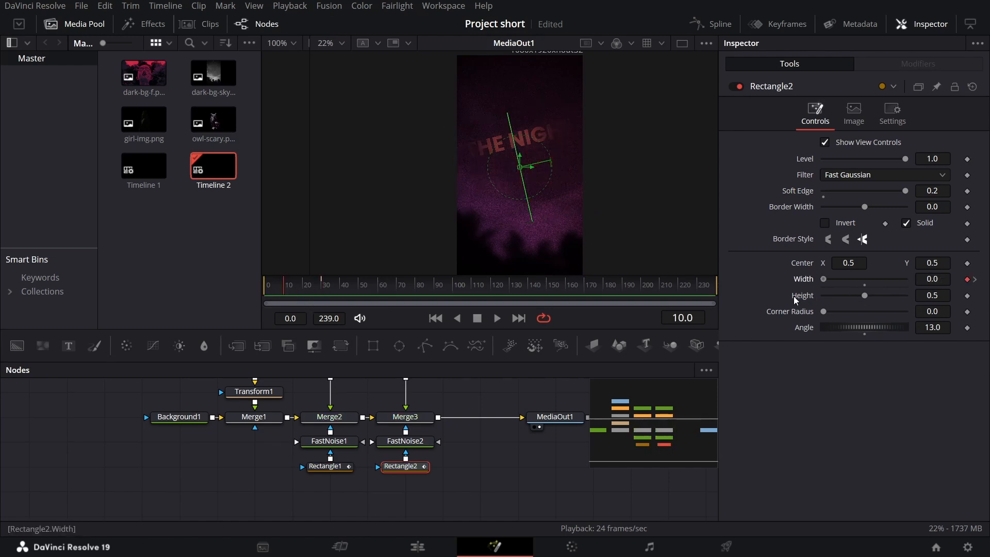
{"action": "key", "text": "space"}
Merge owl-scary.png over the output of Merge3 and insert a Transform node after the owl image
{"action": "left_click", "coordinate": [494, 440]}
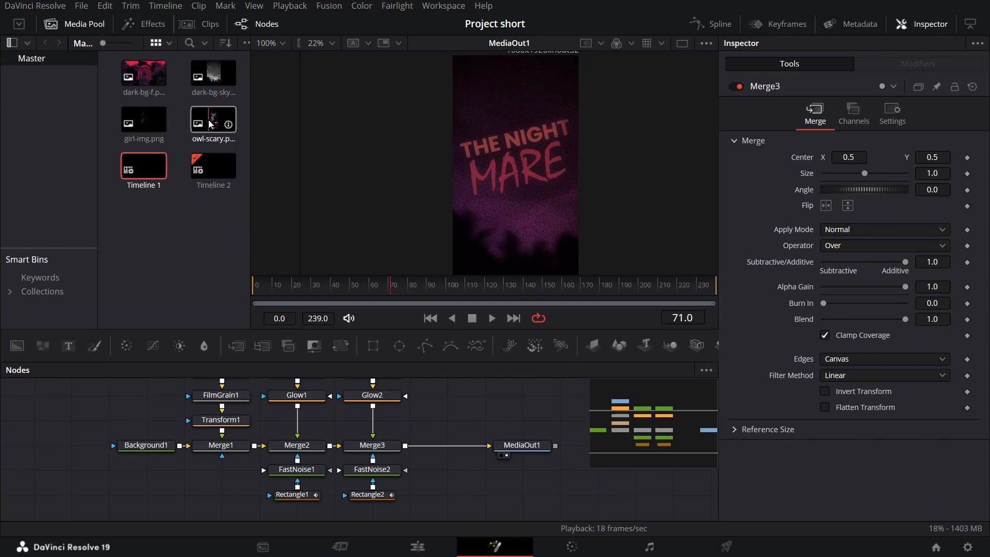
{"action": "left_click_drag", "start_coordinate": [211, 123], "coordinate": [448, 423]}
{"action": "scroll", "coordinate": [509, 425], "scroll_direction": "up", "scroll_amount": 1}
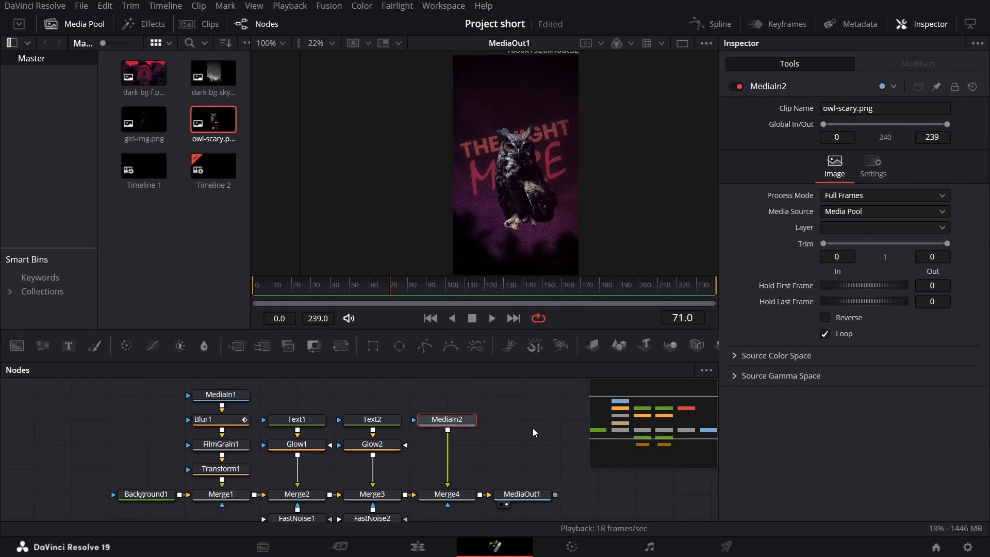
{"action": "left_click", "coordinate": [339, 346]}
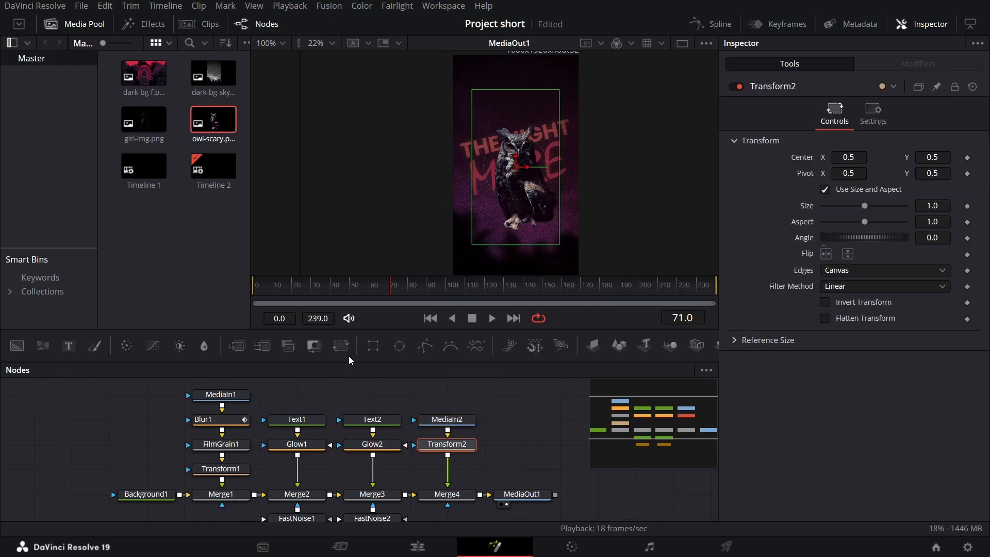
Set Transform2's size to 1.3 and angle to 5, and move the owl to about X 0.603, Y 0.193
{"action": "left_click", "coordinate": [936, 207]}
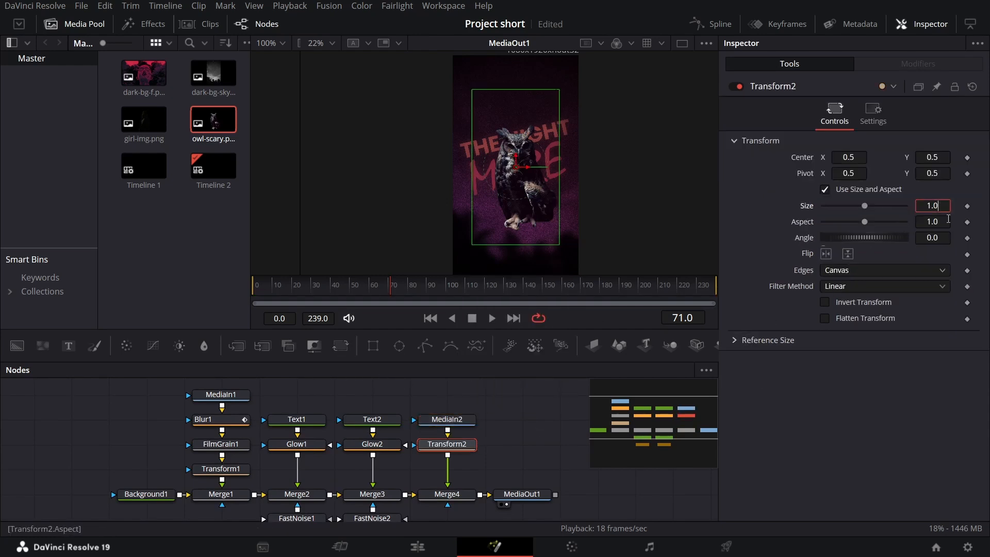
{"action": "key", "text": "Tab"}
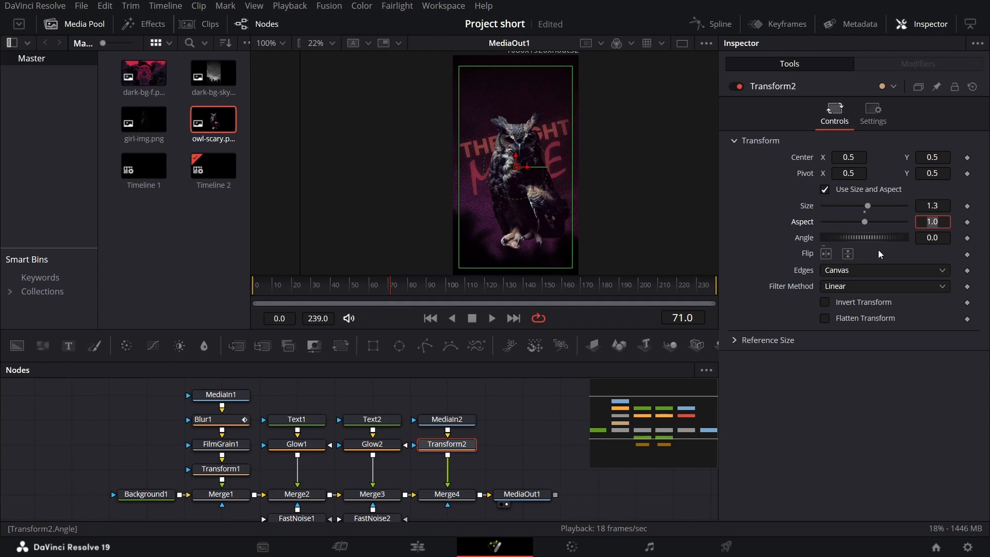
{"action": "left_click_drag", "start_coordinate": [516, 167], "coordinate": [525, 187]}
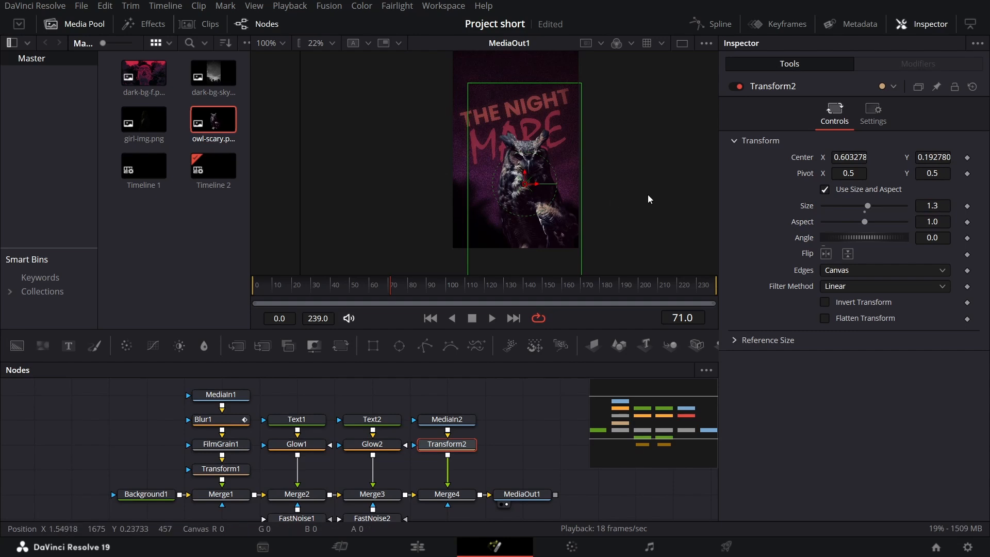
{"action": "left_click", "coordinate": [939, 238]}
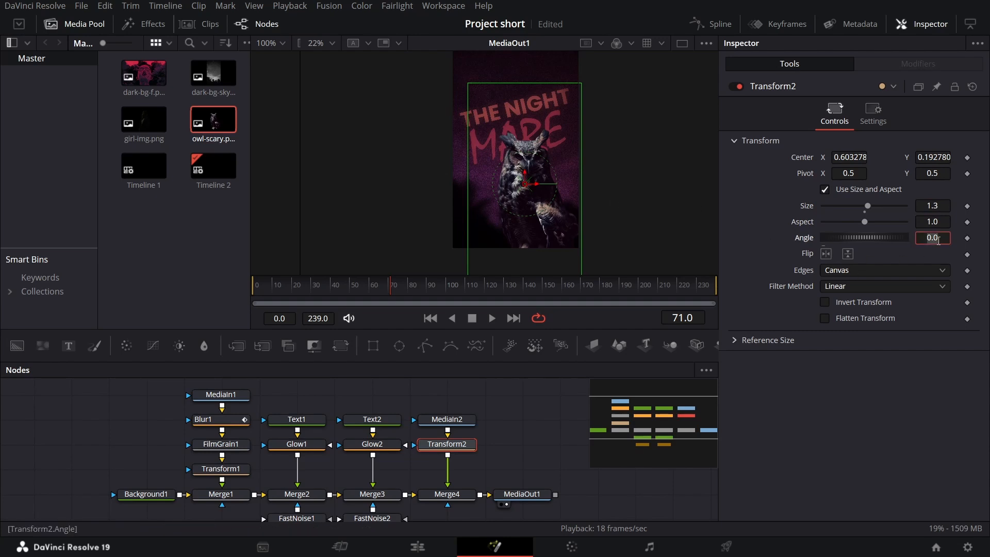
{"action": "type", "text": "5"}
{"action": "key", "text": "Tab"}
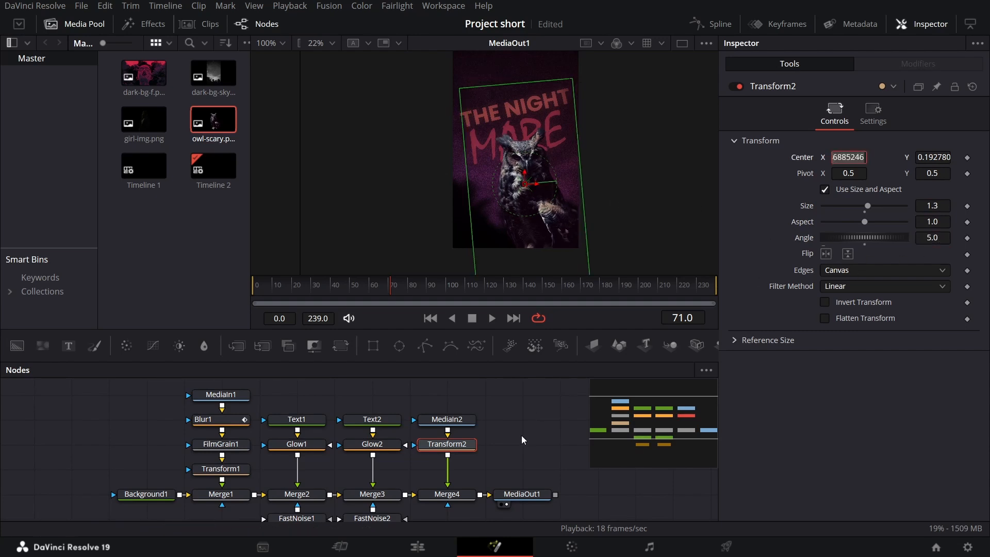
Insert a Color Corrector between MediaIn2 and Transform2 and tint the owl magenta-pink at a strength of about 0.84
{"action": "left_click_drag", "start_coordinate": [463, 444], "coordinate": [462, 469]}
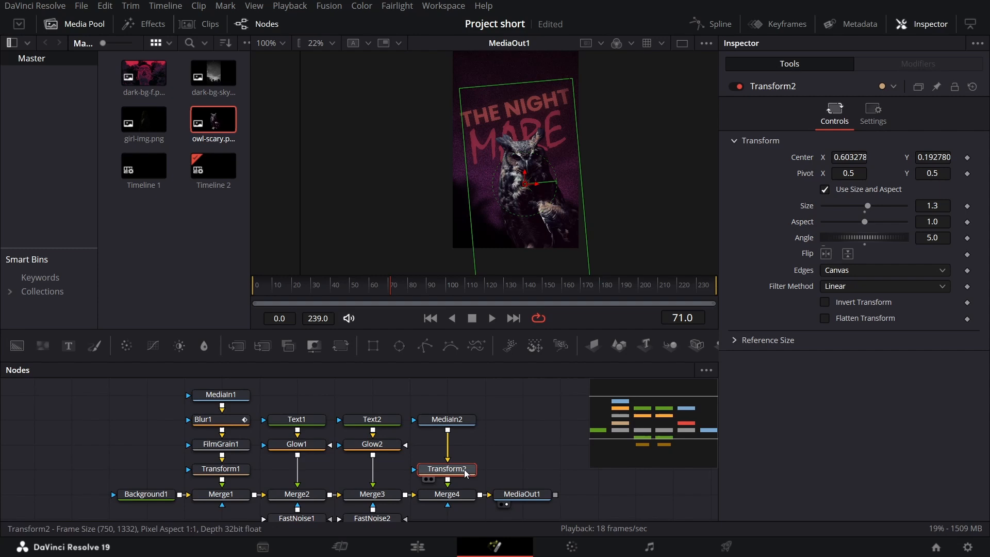
{"action": "left_click", "coordinate": [462, 421]}
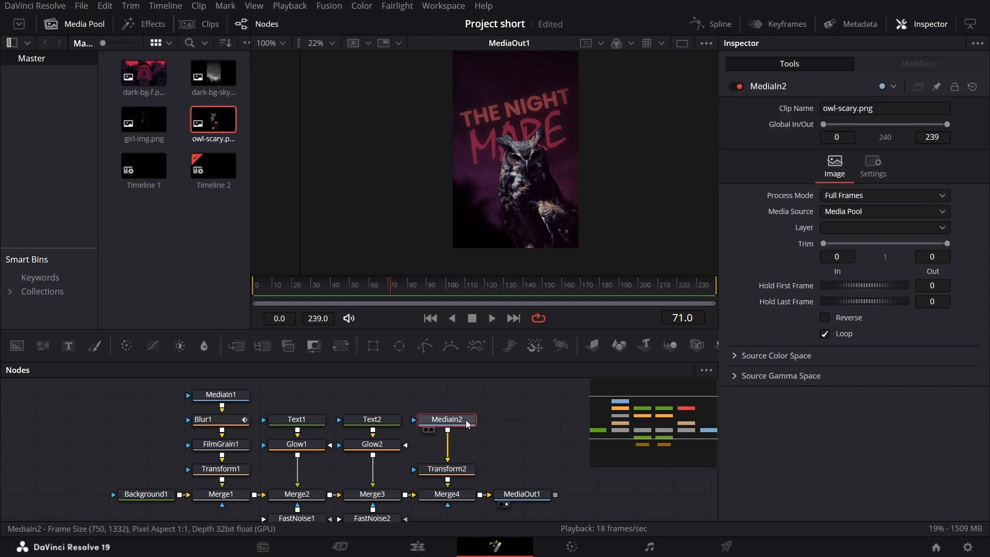
{"action": "left_click", "coordinate": [125, 347]}
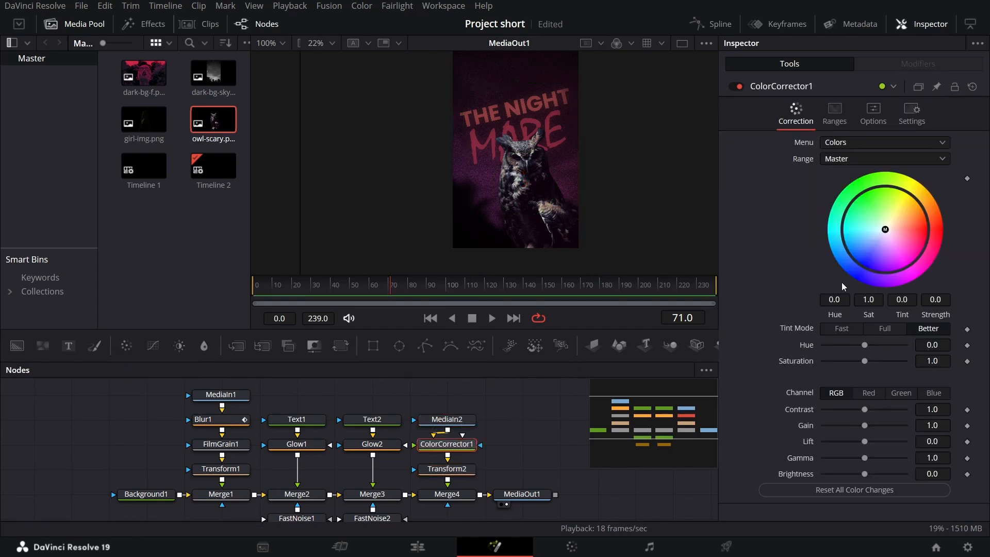
{"action": "left_click_drag", "start_coordinate": [888, 232], "coordinate": [915, 259]}
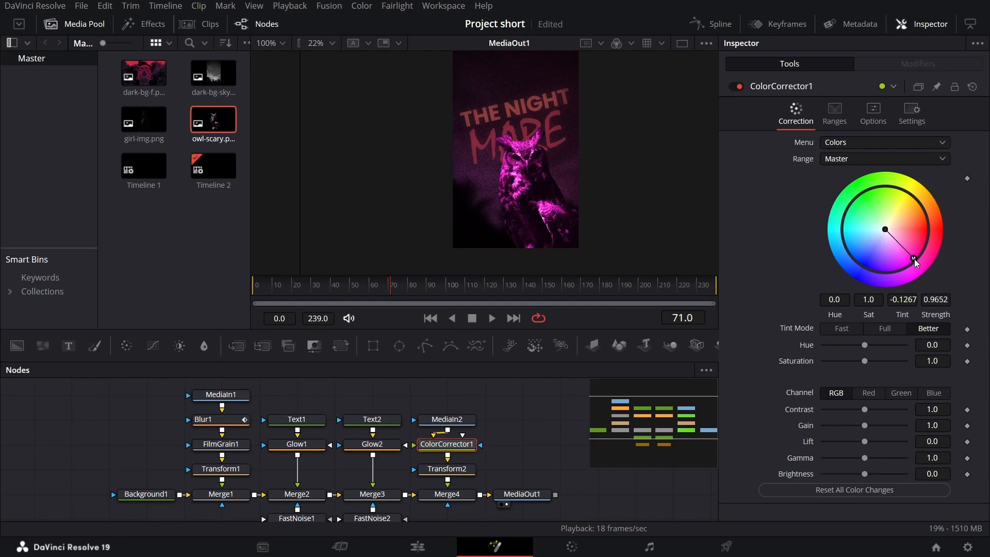
{"action": "left_click_drag", "start_coordinate": [915, 258], "coordinate": [916, 252]}
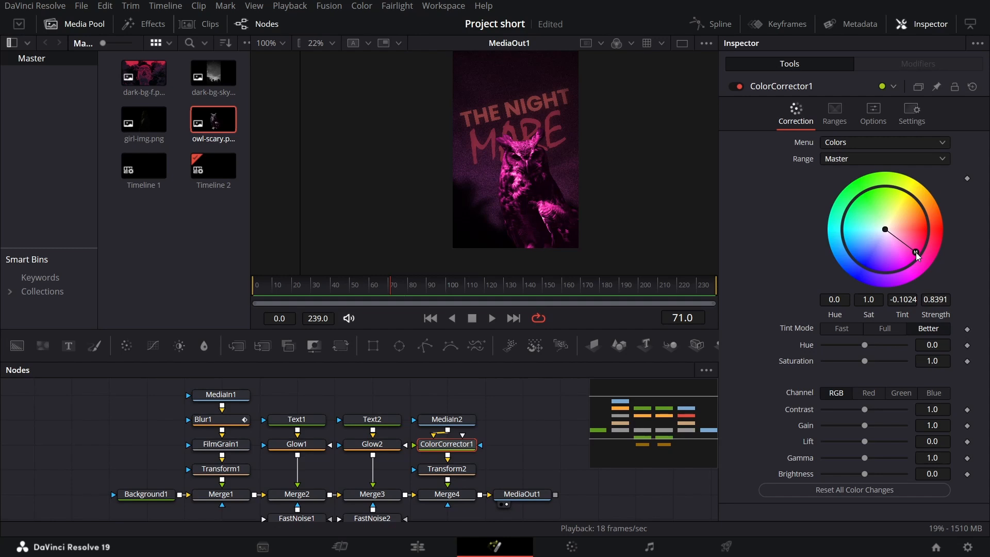
{"action": "scroll", "coordinate": [538, 144], "scroll_direction": "up", "scroll_amount": 5}
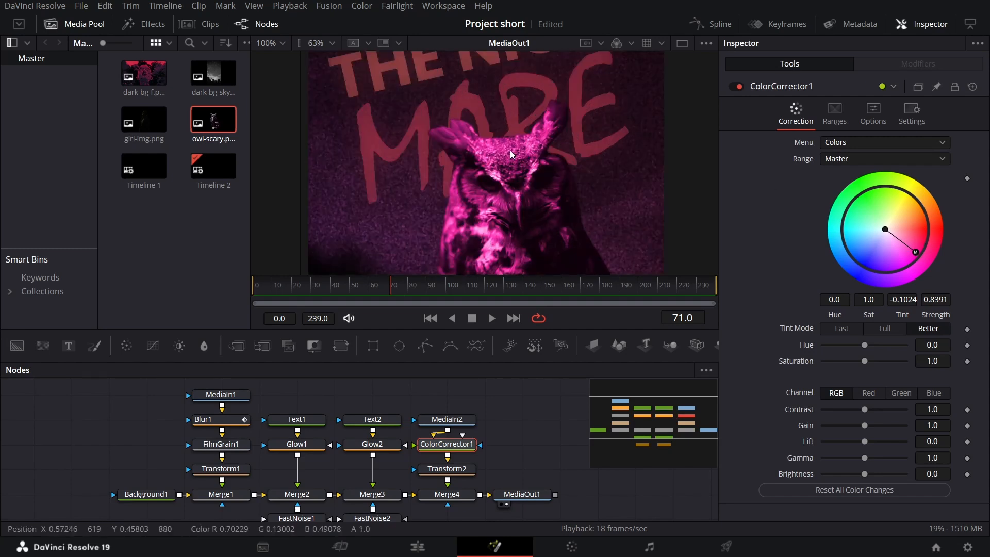
{"action": "scroll", "coordinate": [524, 147], "scroll_direction": "down", "scroll_amount": 3}
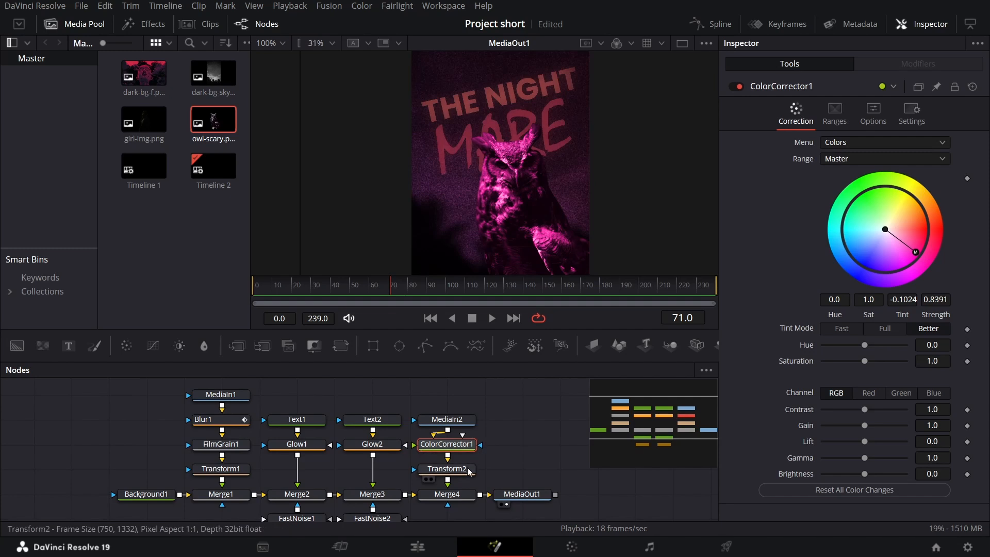
Keyframe Transform2's center and size at frames 0 and 40
{"action": "left_click", "coordinate": [450, 470]}
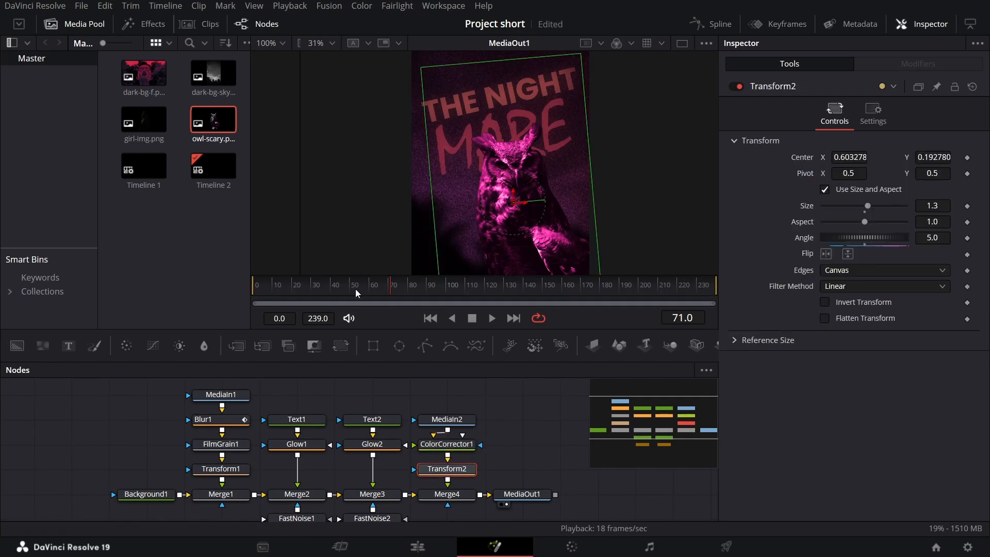
{"action": "left_click", "coordinate": [332, 289]}
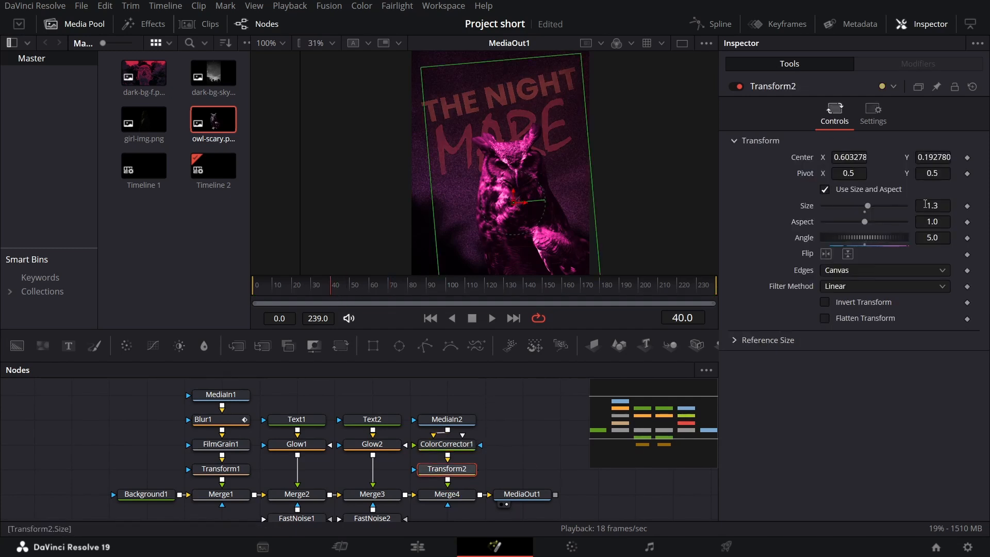
{"action": "left_click", "coordinate": [969, 206]}
{"action": "left_click", "coordinate": [968, 157]}
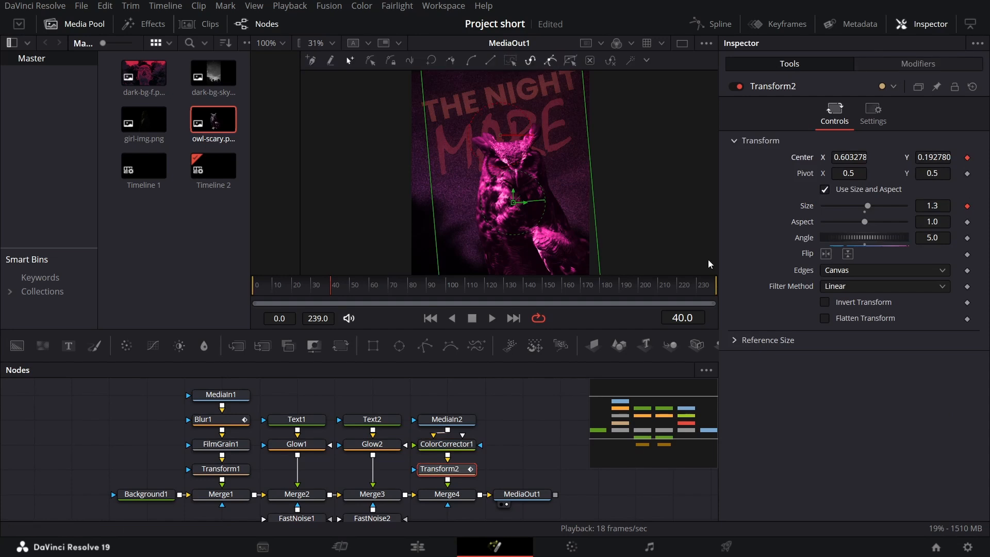
{"action": "left_click_drag", "start_coordinate": [296, 289], "coordinate": [232, 288]}
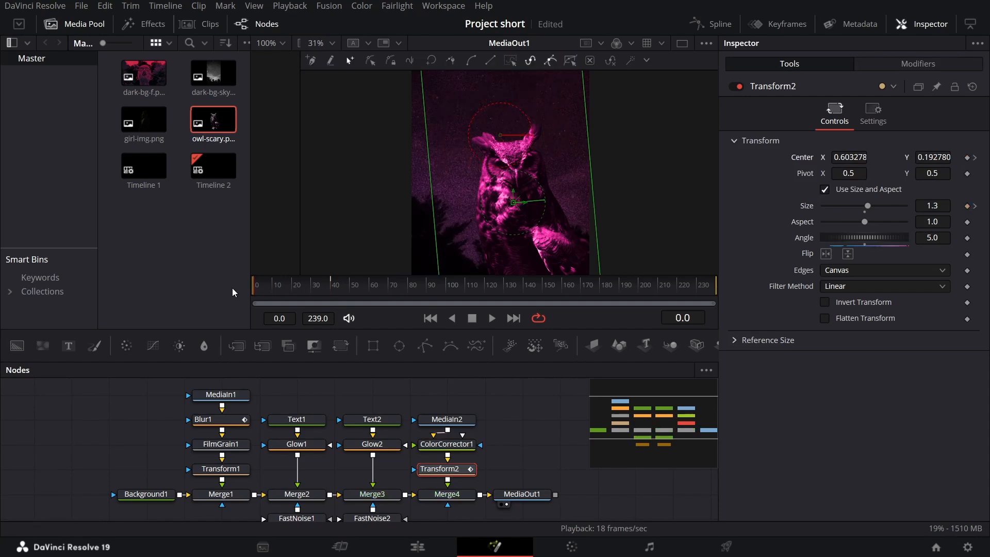
{"action": "left_click", "coordinate": [944, 206]}
{"action": "left_click", "coordinate": [967, 206]}
{"action": "left_click", "coordinate": [967, 158]}
{"action": "left_click", "coordinate": [333, 293]}
{"action": "left_click", "coordinate": [332, 293]}
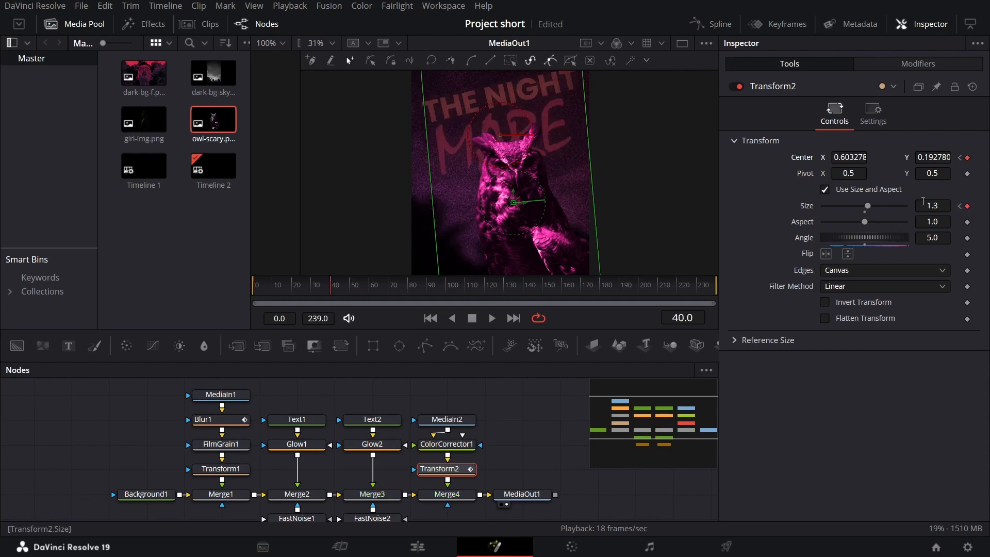
Set Transform2's size to 1.5 at frame 40, move its center to about X 0.88, Y 0.158 at frame 0, and play the animation
{"action": "left_click", "coordinate": [943, 206]}
{"action": "type", "text": "1.5"}
{"action": "key", "text": "Tab"}
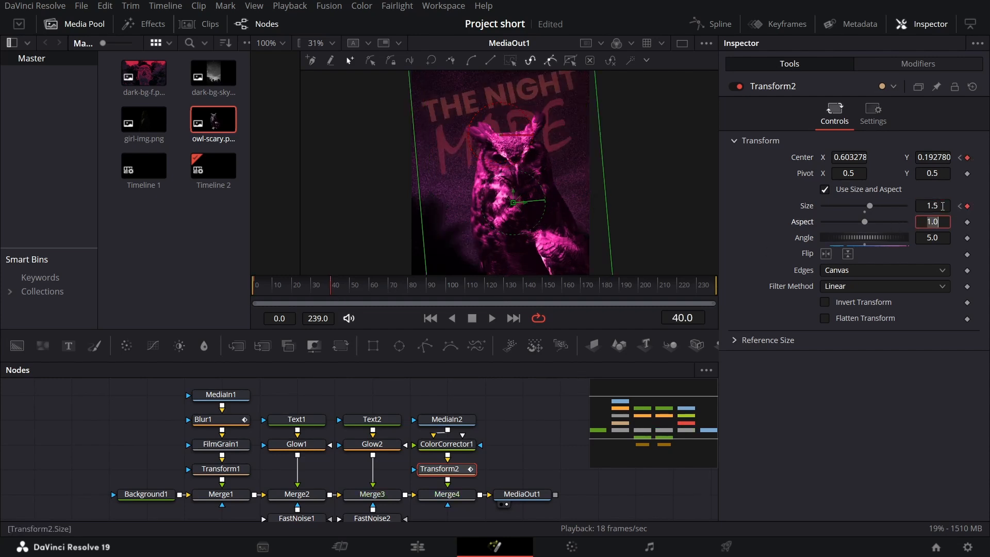
{"action": "left_click", "coordinate": [259, 290]}
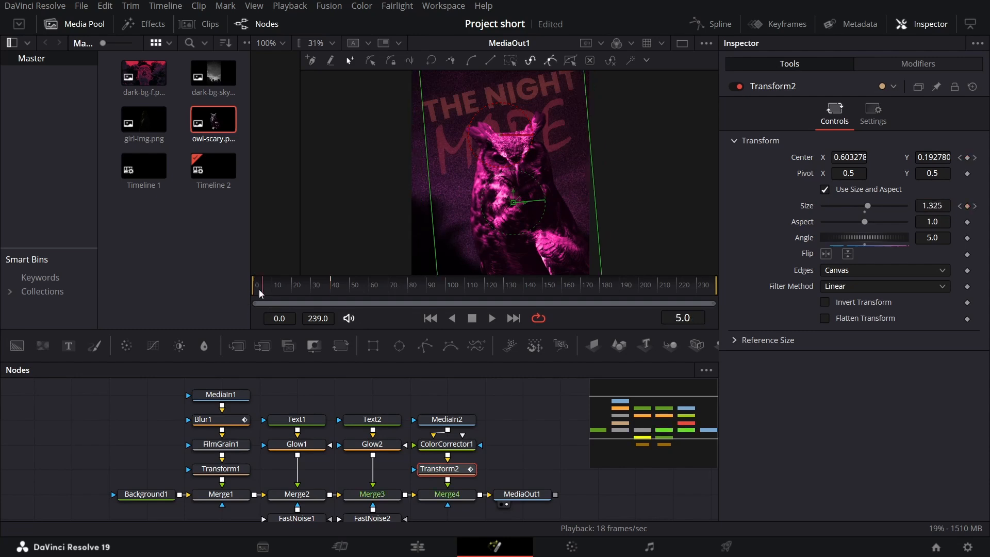
{"action": "left_click_drag", "start_coordinate": [514, 203], "coordinate": [541, 213]}
{"action": "left_click", "coordinate": [528, 419]}
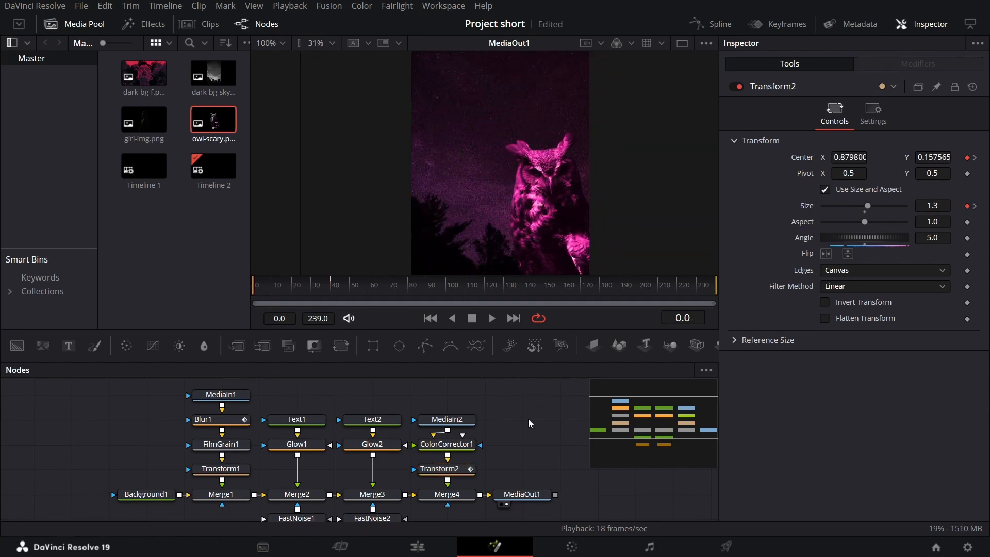
{"action": "key", "text": "space"}
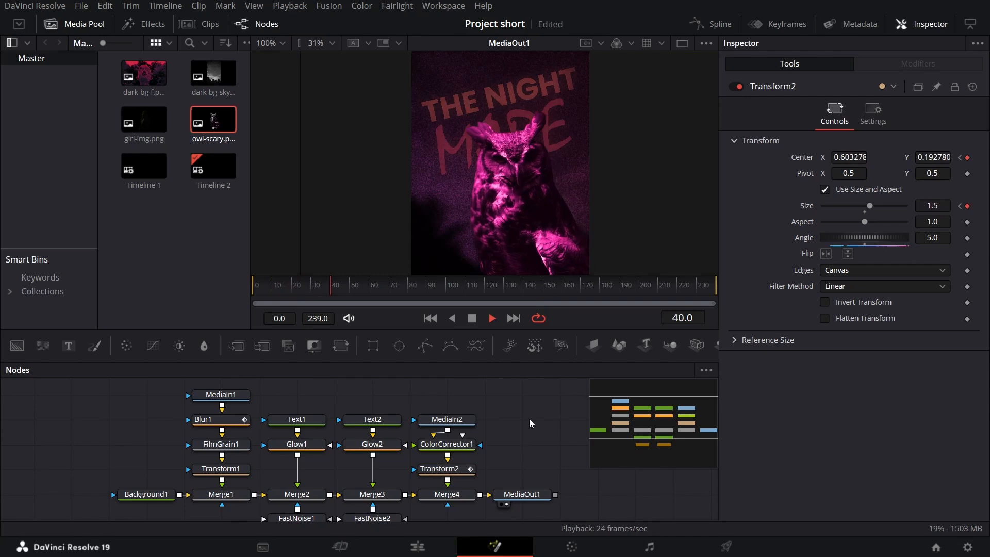
{"action": "key", "text": "space"}
Examine Transform2's animation curves on their own in the spline editor, then close the editor
{"action": "left_click", "coordinate": [710, 23]}
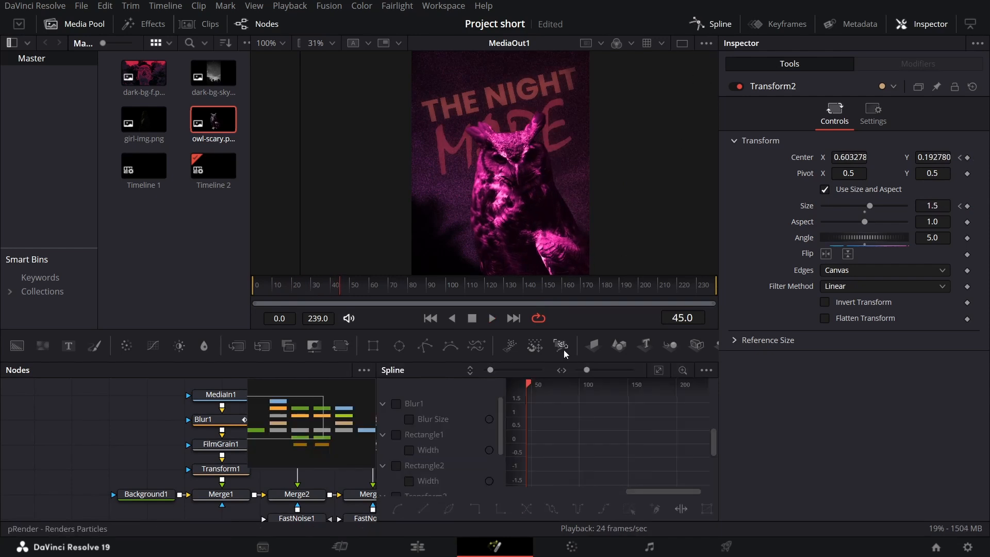
{"action": "left_click", "coordinate": [383, 404]}
{"action": "left_click", "coordinate": [383, 419]}
{"action": "left_click", "coordinate": [383, 434]}
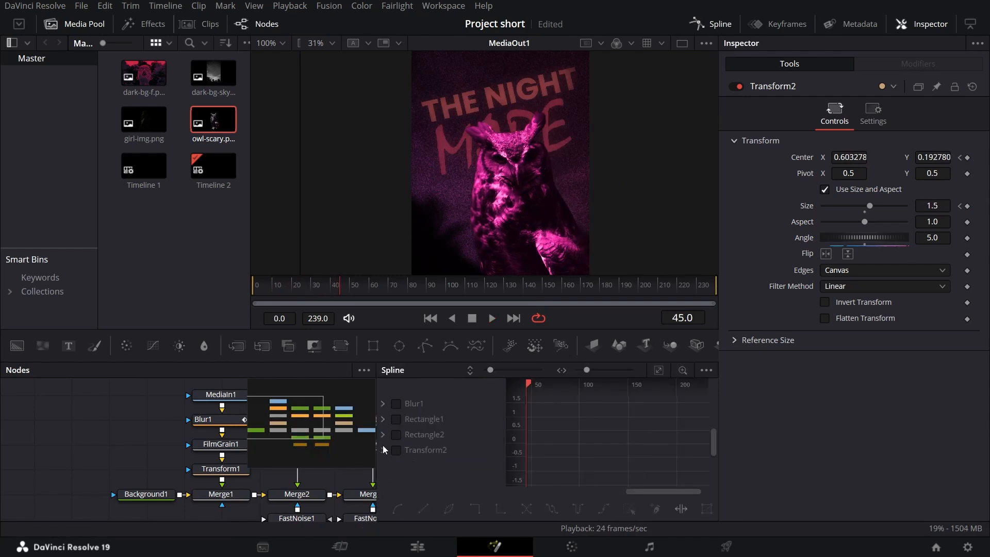
{"action": "left_click", "coordinate": [395, 451]}
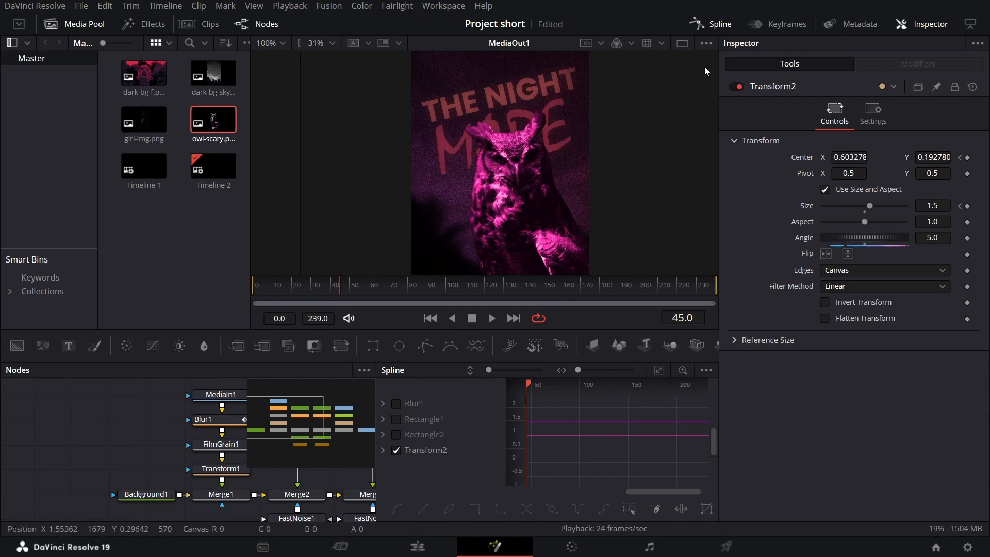
{"action": "left_click", "coordinate": [714, 29]}
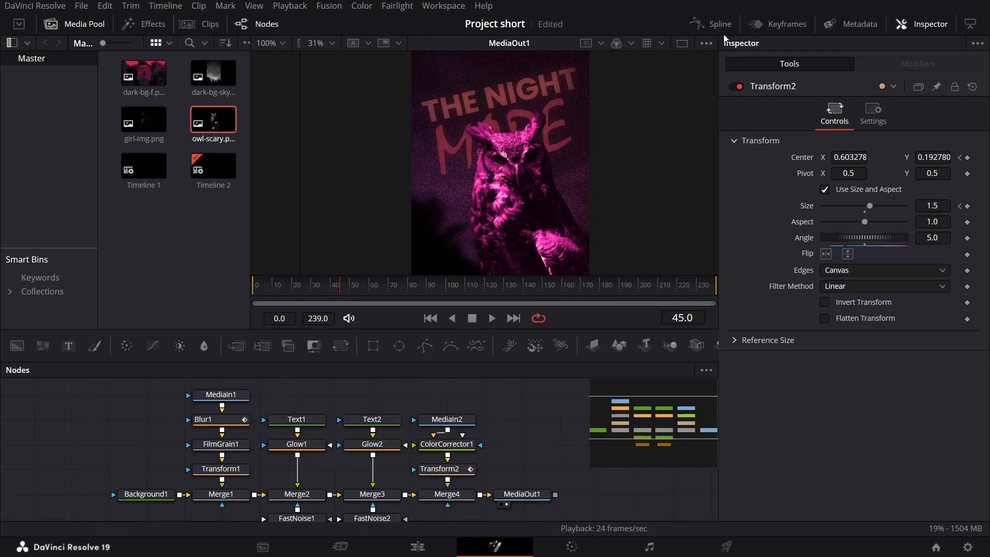
Isolate Transform2's displacement curve in the spline editor and give both keyframes smooth easing with long flat handles for a steep S-curve
{"action": "left_click", "coordinate": [723, 29]}
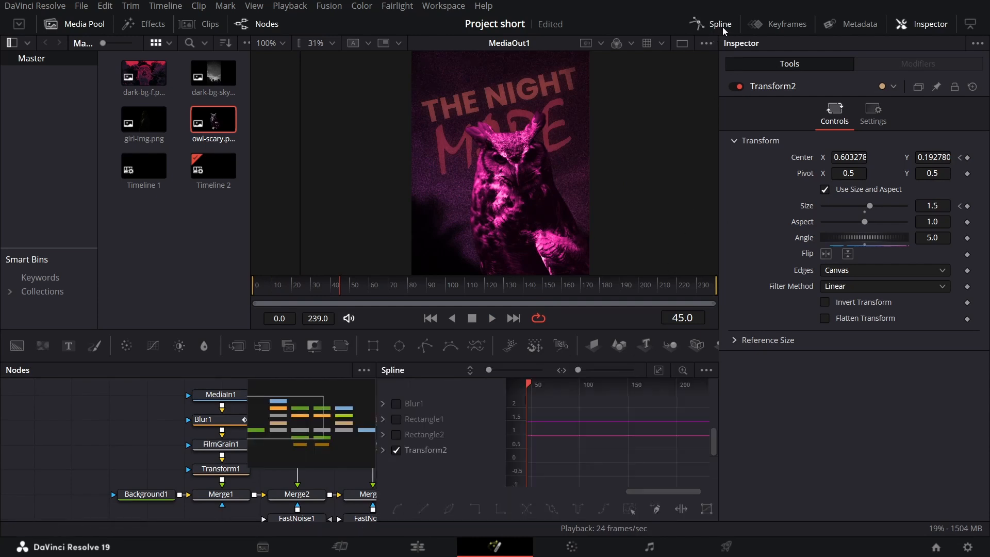
{"action": "left_click", "coordinate": [382, 450]}
{"action": "scroll", "coordinate": [443, 455], "scroll_direction": "down", "scroll_amount": 1}
{"action": "left_click", "coordinate": [410, 482]}
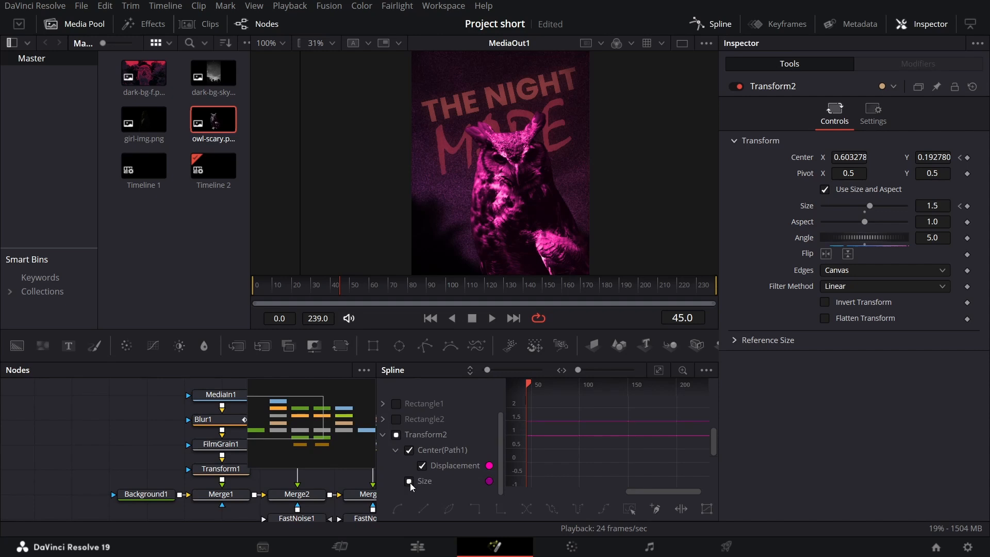
{"action": "left_click", "coordinate": [658, 370]}
{"action": "left_click_drag", "start_coordinate": [655, 388], "coordinate": [522, 388]}
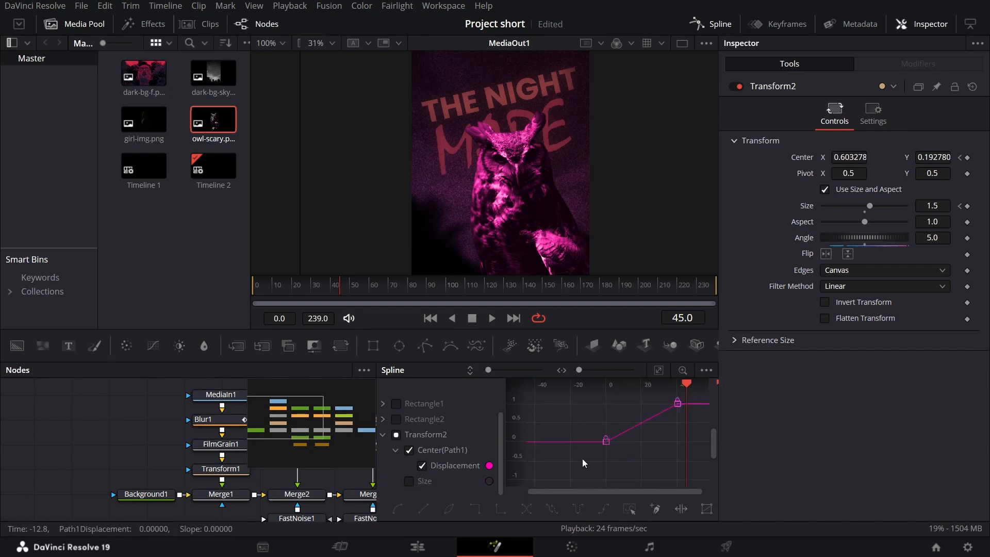
{"action": "left_click_drag", "start_coordinate": [582, 459], "coordinate": [694, 417]}
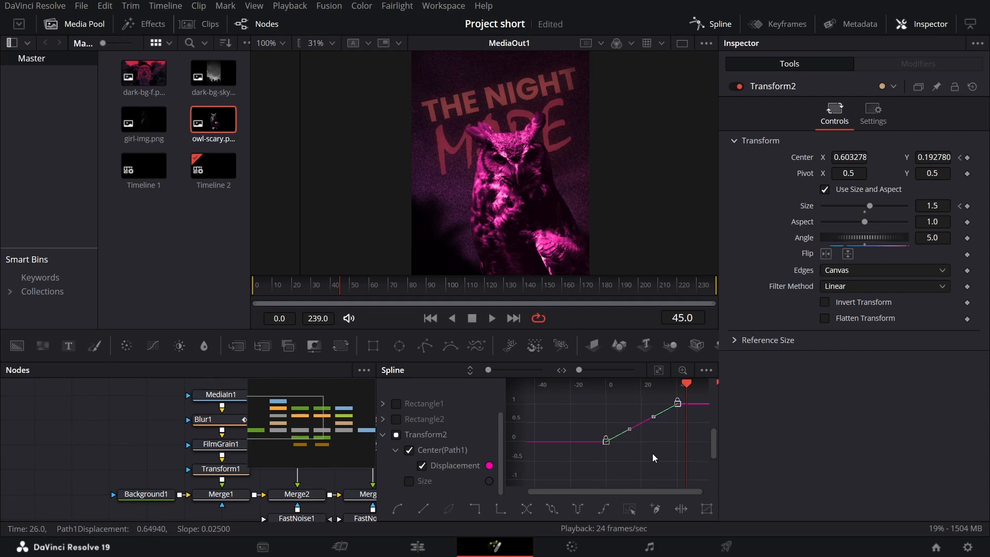
{"action": "mouse_move", "coordinate": [649, 455]}
{"action": "left_mouse_down"}
{"action": "mouse_move", "coordinate": [594, 464]}
{"action": "mouse_move", "coordinate": [606, 463]}
{"action": "mouse_move", "coordinate": [593, 450]}
{"action": "mouse_move", "coordinate": [633, 450]}
{"action": "left_mouse_up"}
{"action": "key", "text": "shift+s"}
{"action": "left_click_drag", "start_coordinate": [611, 412], "coordinate": [564, 414]}
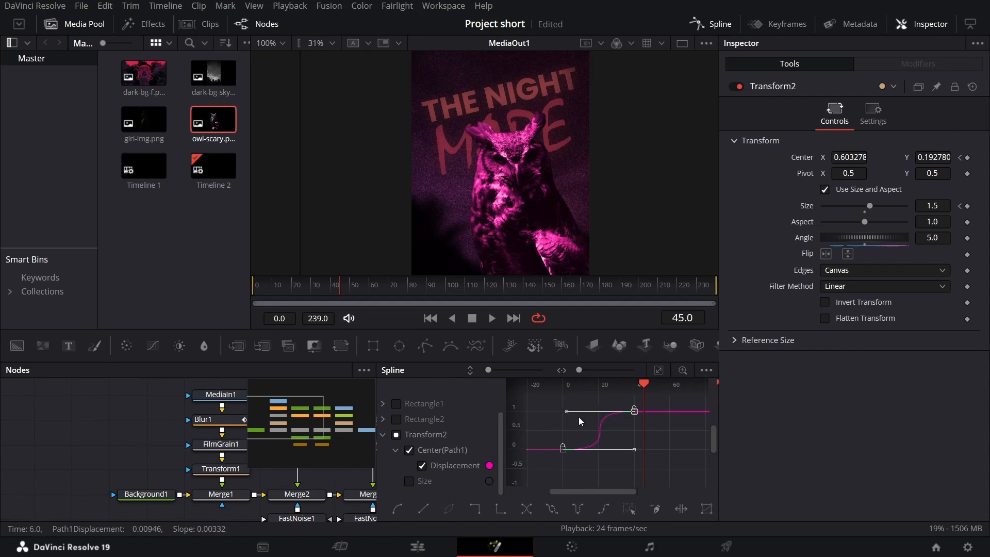
Play the owl animation from frame 0 to check its eased movement
{"action": "left_click_drag", "start_coordinate": [309, 287], "coordinate": [217, 286]}
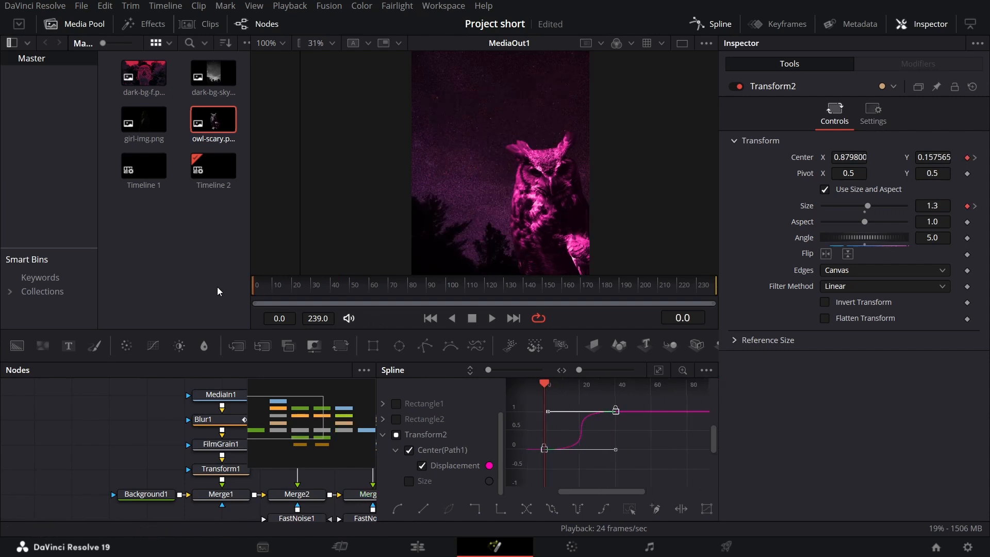
{"action": "key", "text": "space"}
{"action": "key", "text": "space"}
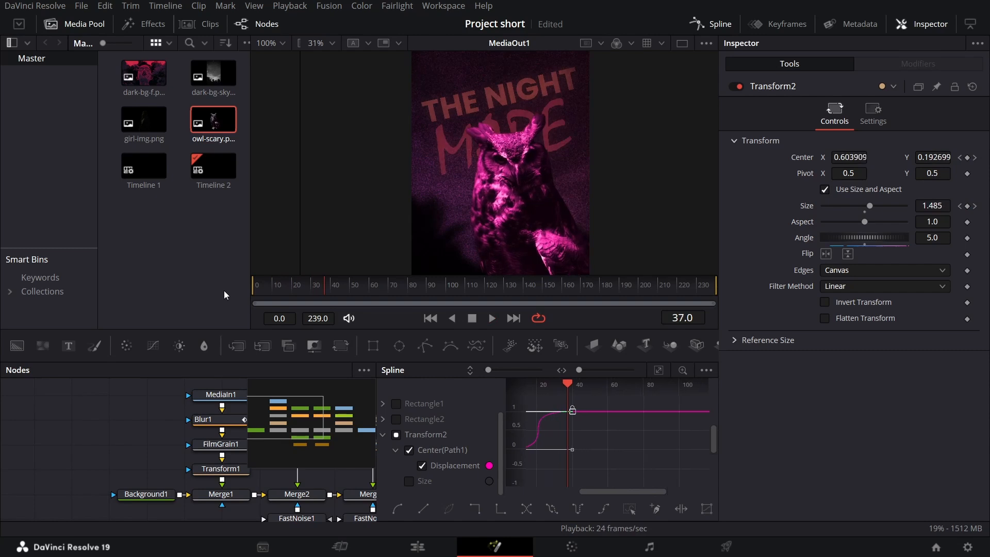
Isolate Transform2's size curve in the spline editor, ease both keyframes and lengthen their flat handles towards each other
{"action": "left_click_drag", "start_coordinate": [616, 498], "coordinate": [597, 498]}
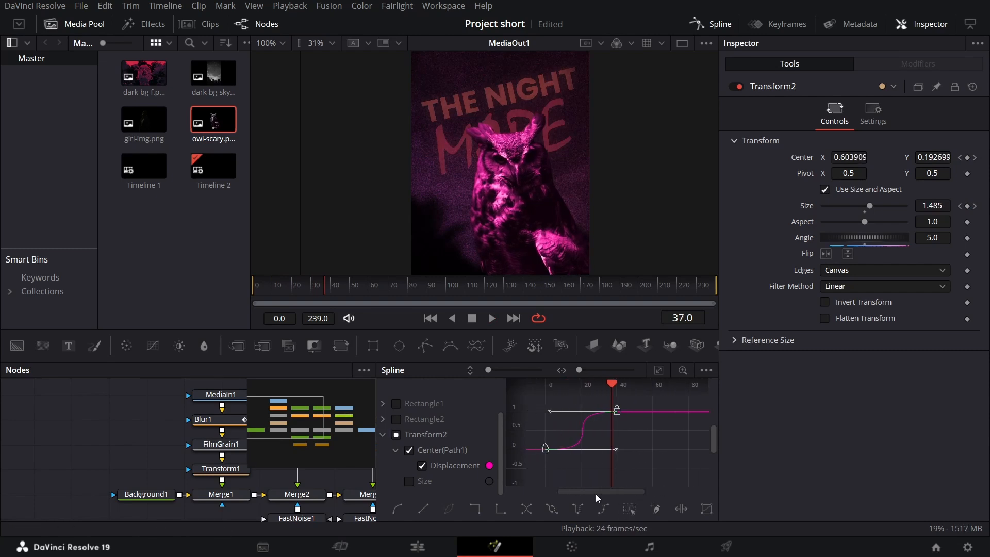
{"action": "left_click", "coordinate": [409, 481]}
{"action": "left_click", "coordinate": [422, 465]}
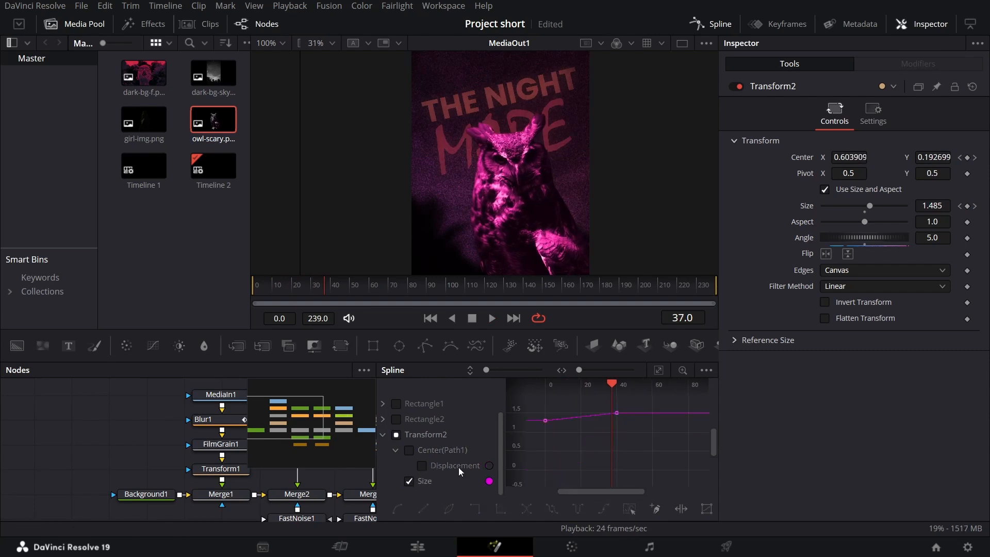
{"action": "left_click_drag", "start_coordinate": [530, 440], "coordinate": [628, 397]}
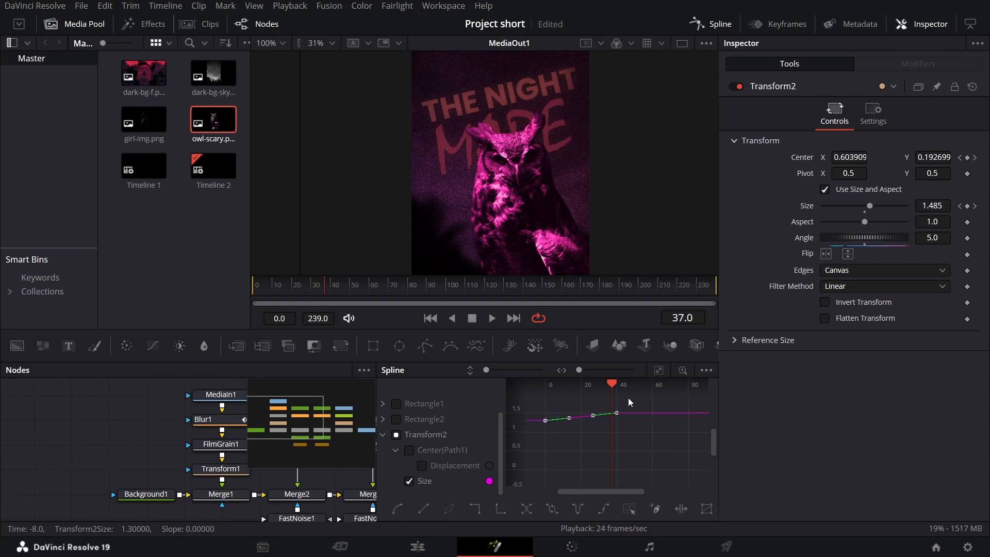
{"action": "left_click_drag", "start_coordinate": [581, 437], "coordinate": [619, 455]}
{"action": "key", "text": "f"}
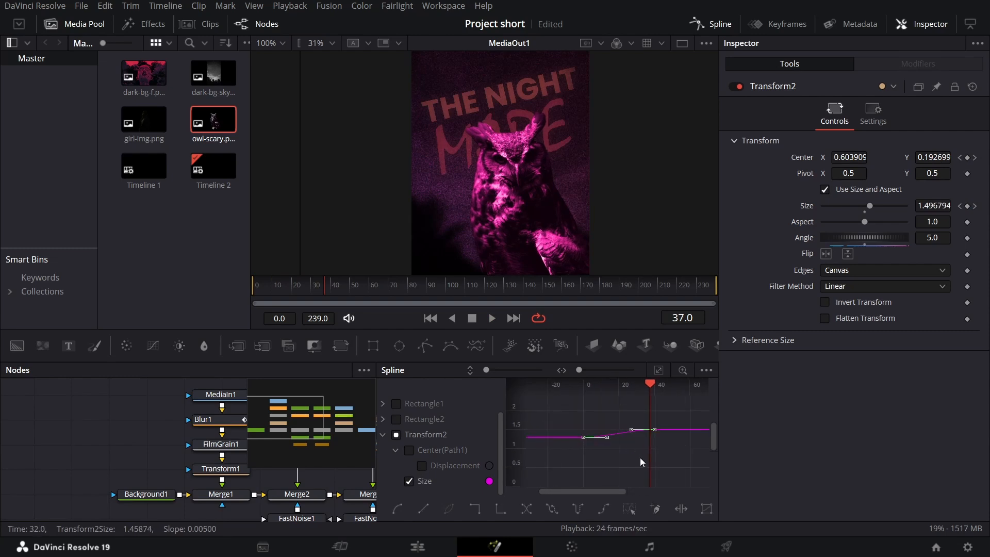
{"action": "scroll", "coordinate": [612, 432], "scroll_direction": "up", "scroll_amount": 3}
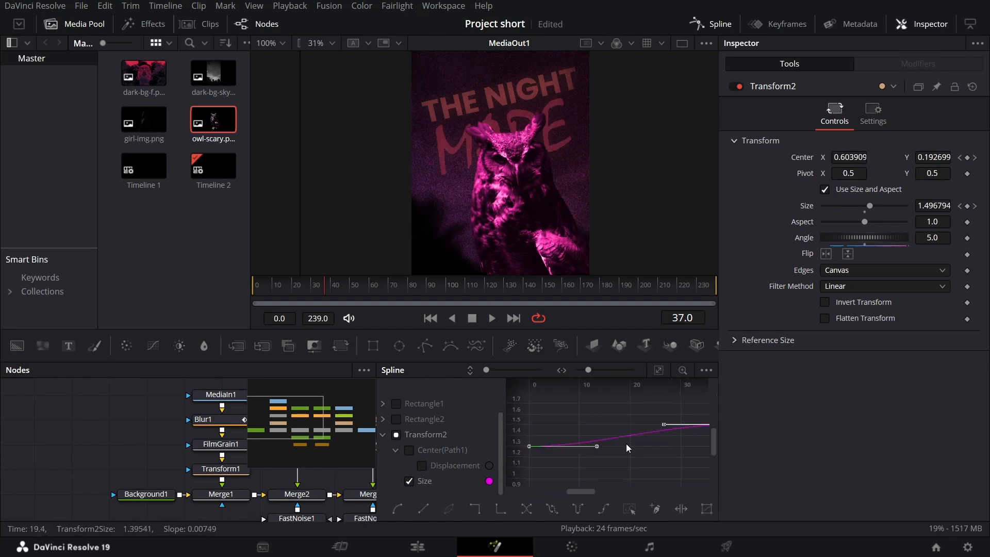
{"action": "scroll", "coordinate": [626, 444], "scroll_direction": "down", "scroll_amount": 2}
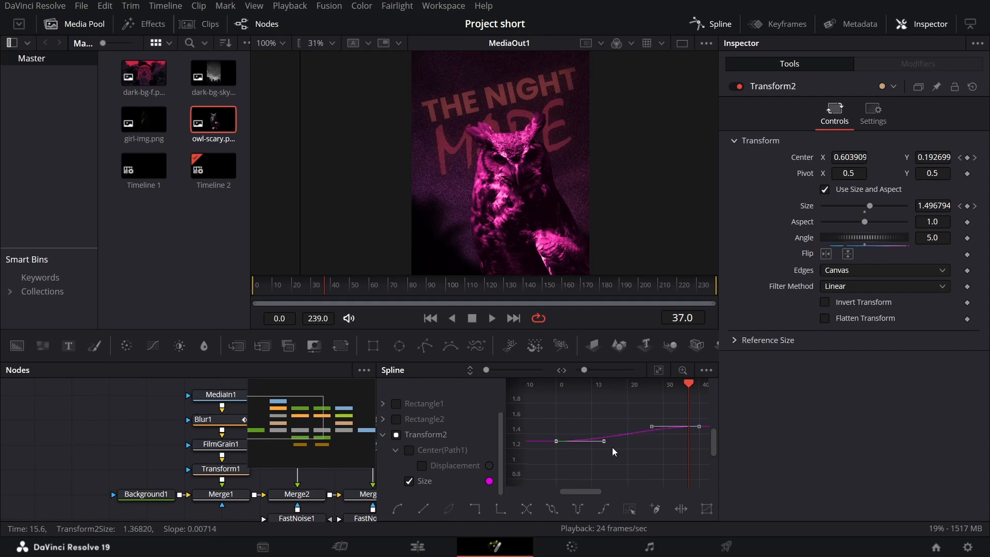
{"action": "mouse_move", "coordinate": [603, 441]}
{"action": "left_mouse_down"}
{"action": "mouse_move", "coordinate": [640, 442]}
{"action": "mouse_move", "coordinate": [609, 426]}
{"action": "left_mouse_up"}
Play the animation from frame 0 to check the eased size, and close the spline editor
{"action": "left_click_drag", "start_coordinate": [299, 286], "coordinate": [222, 290]}
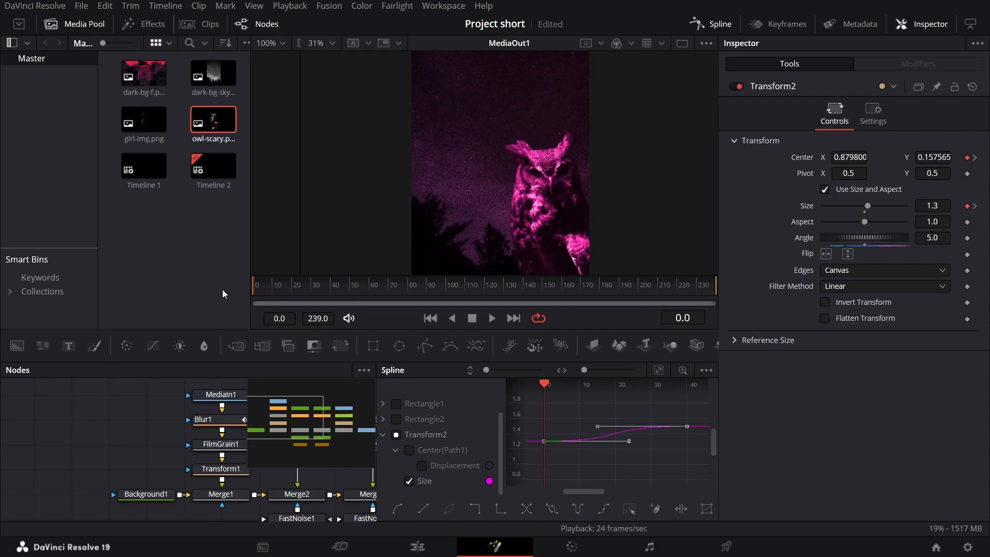
{"action": "key", "text": "space"}
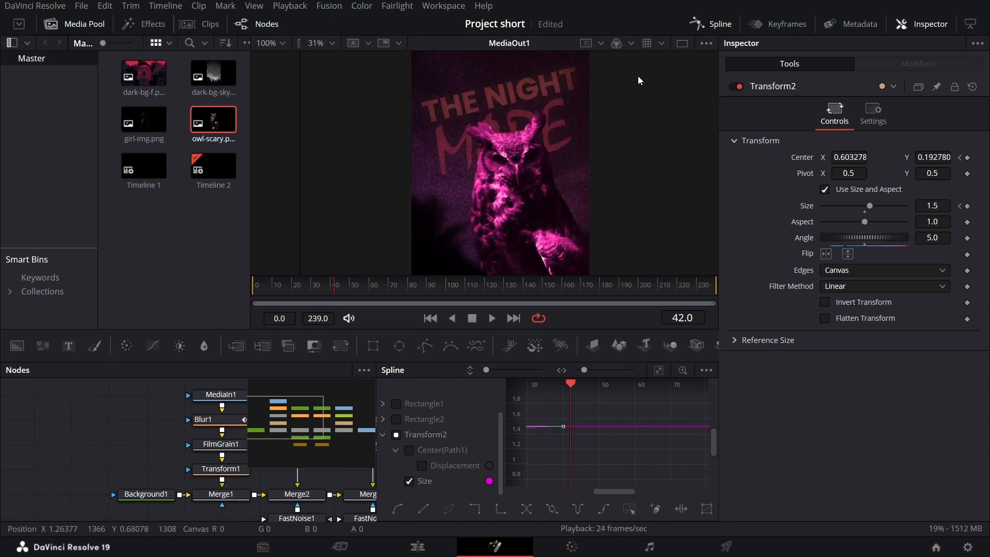
{"action": "left_click", "coordinate": [700, 25]}
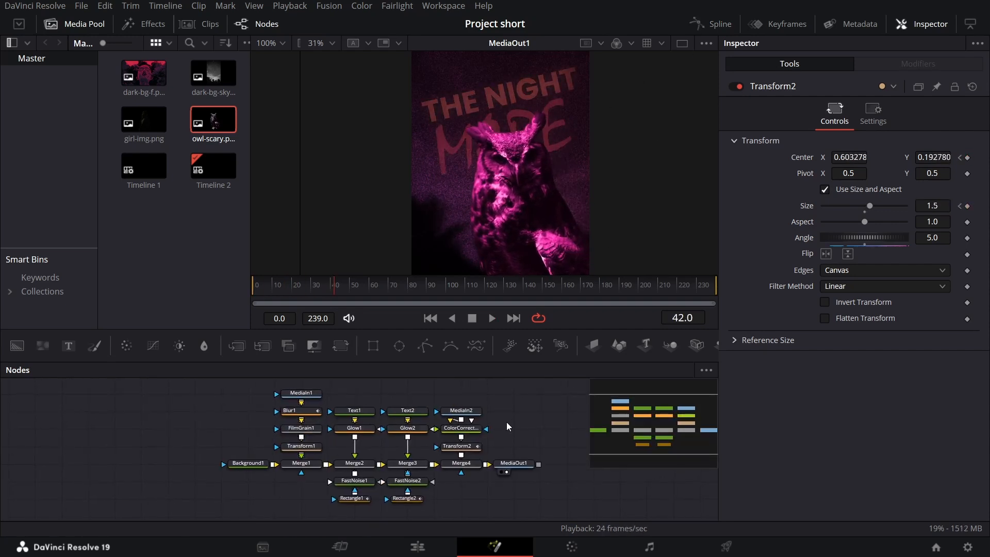
Duplicate the Fusion Composition clip from Video 1 onto a new Video 2 track in the edit timeline
{"action": "left_click", "coordinate": [441, 545]}
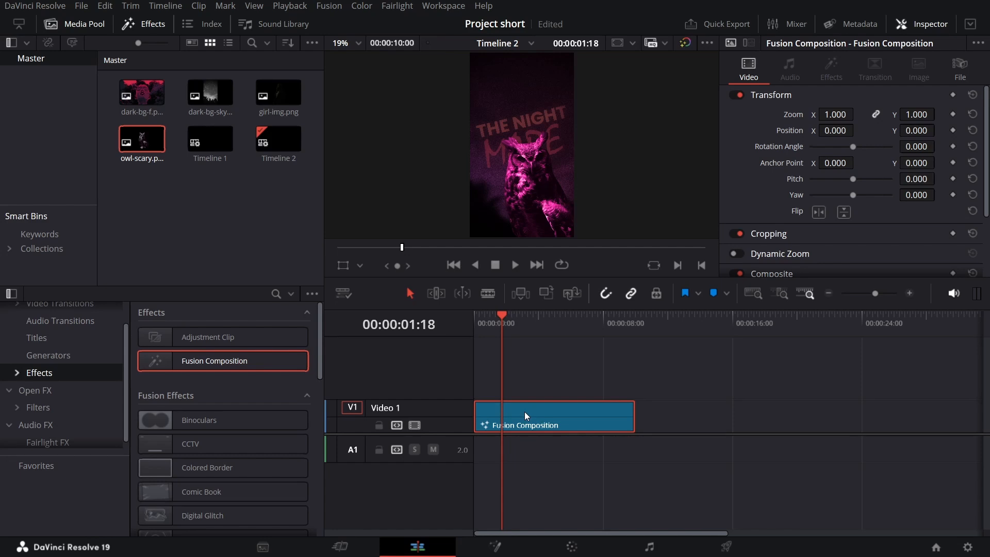
{"action": "left_click_drag", "start_coordinate": [524, 411], "coordinate": [523, 383]}
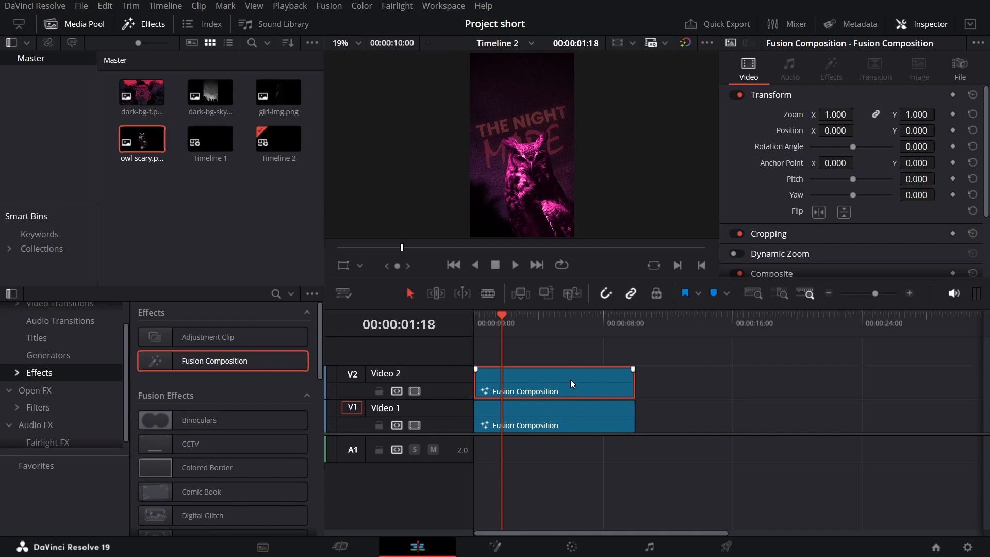
In the Video 1 clip's composition, delete all title and owl nodes, keeping only the sky background chain
{"action": "left_click", "coordinate": [539, 414]}
{"action": "right_click", "coordinate": [539, 411]}
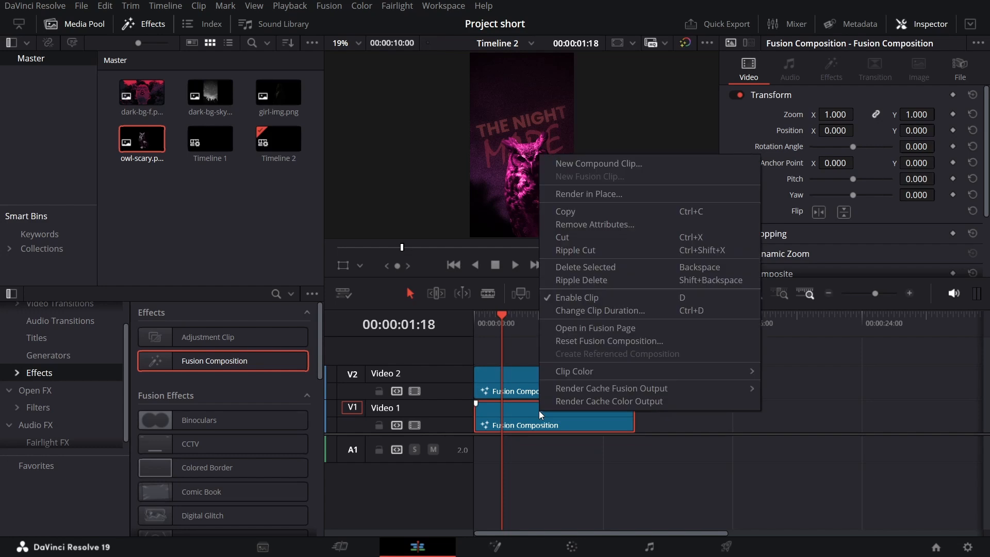
{"action": "left_click", "coordinate": [591, 331]}
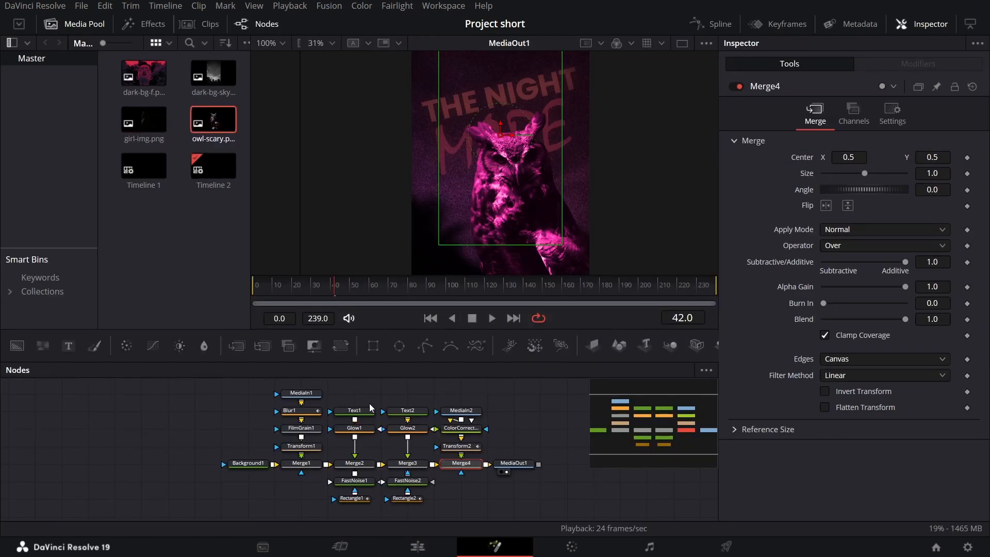
{"action": "left_click_drag", "start_coordinate": [359, 388], "coordinate": [474, 512]}
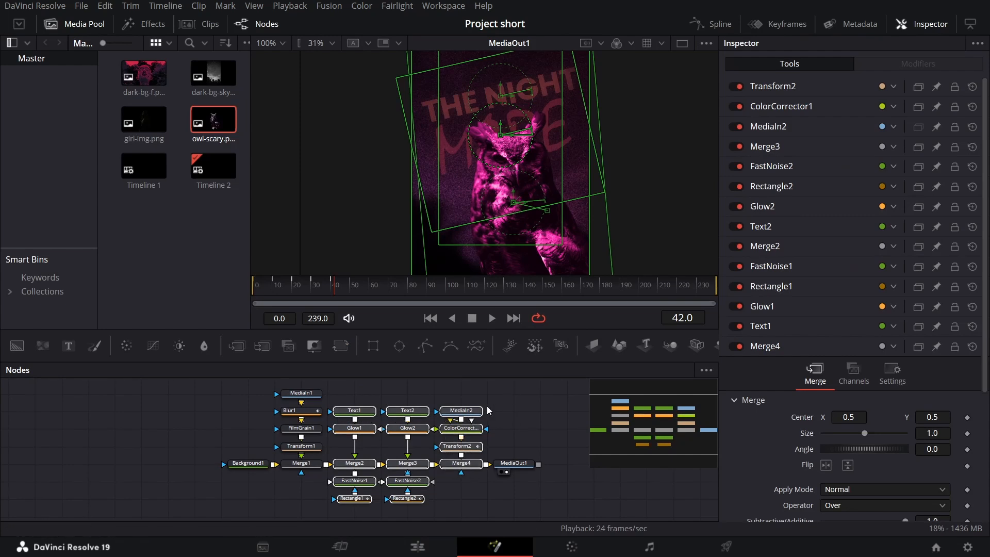
{"action": "key", "text": "Delete"}
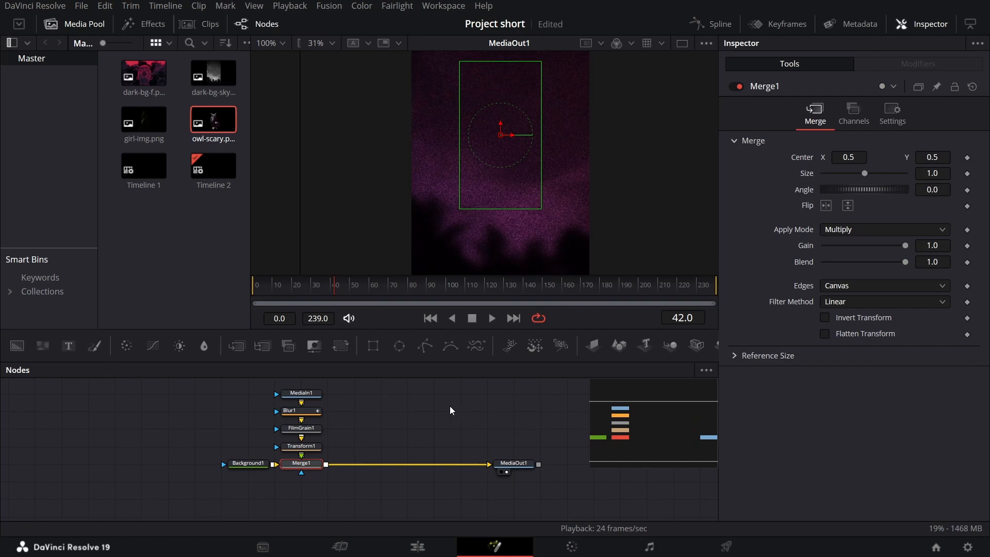
{"action": "left_click_drag", "start_coordinate": [394, 423], "coordinate": [425, 456]}
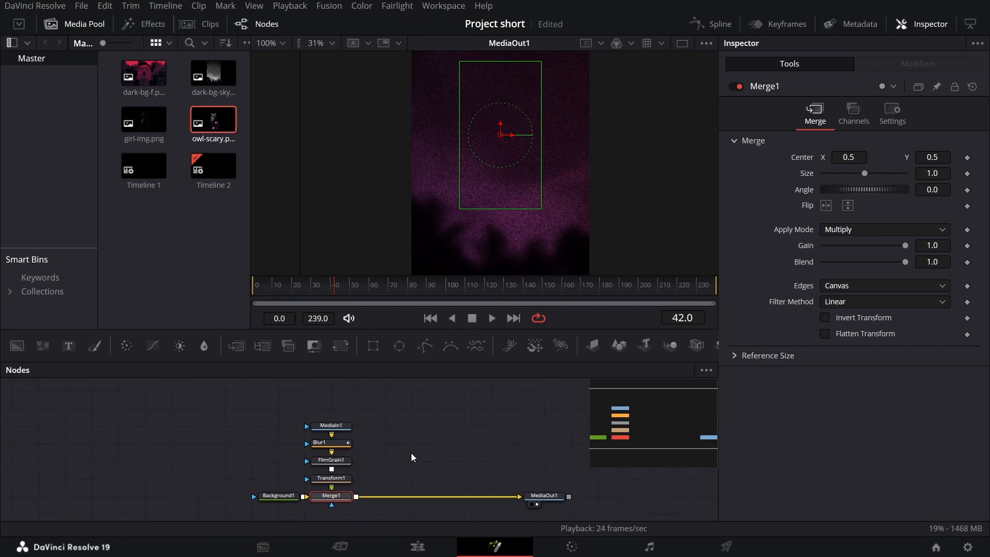
In the Video 2 clip's composition, delete the sky branch from MediaIn1 through Merge1, keeping the title and owl nodes
{"action": "left_click", "coordinate": [425, 544]}
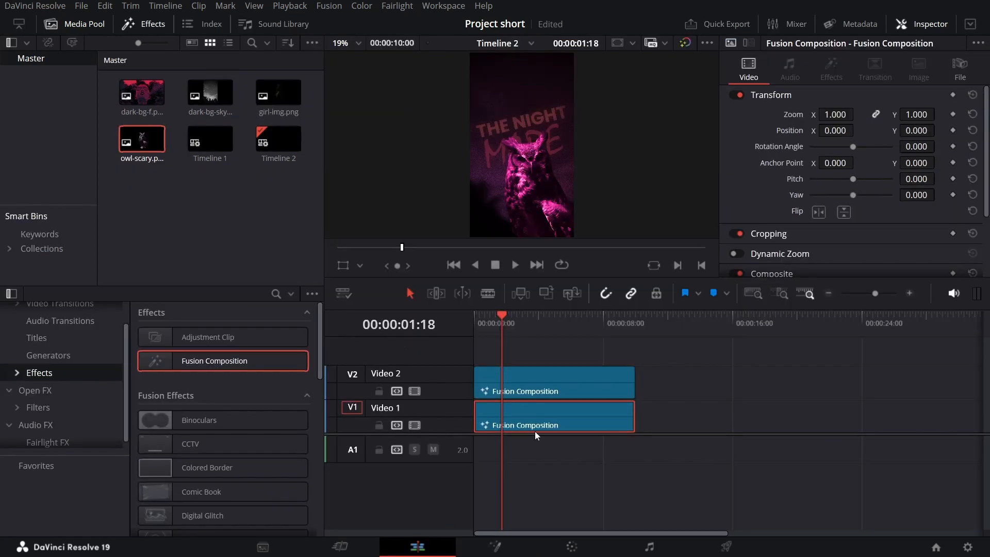
{"action": "left_click", "coordinate": [537, 379]}
{"action": "right_click", "coordinate": [525, 377]}
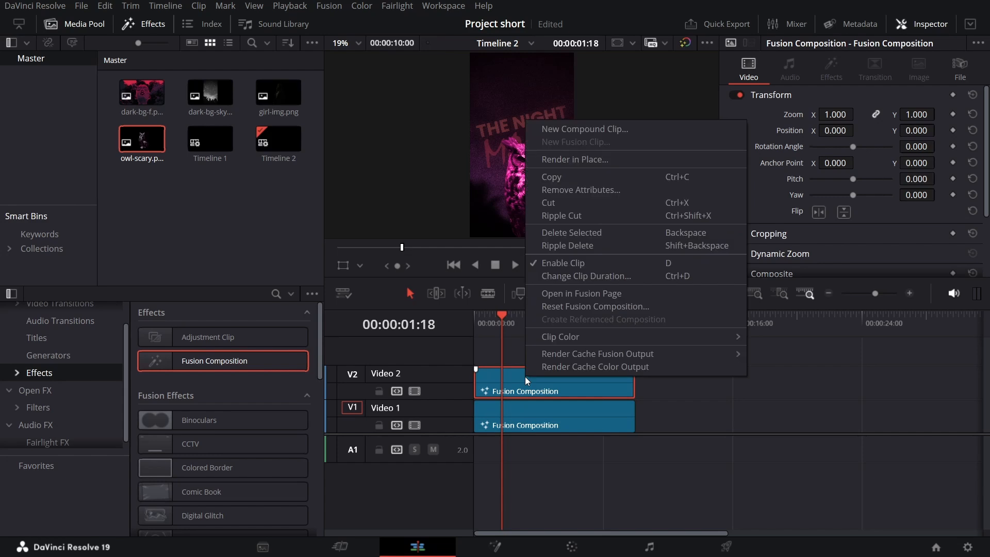
{"action": "left_click", "coordinate": [576, 299]}
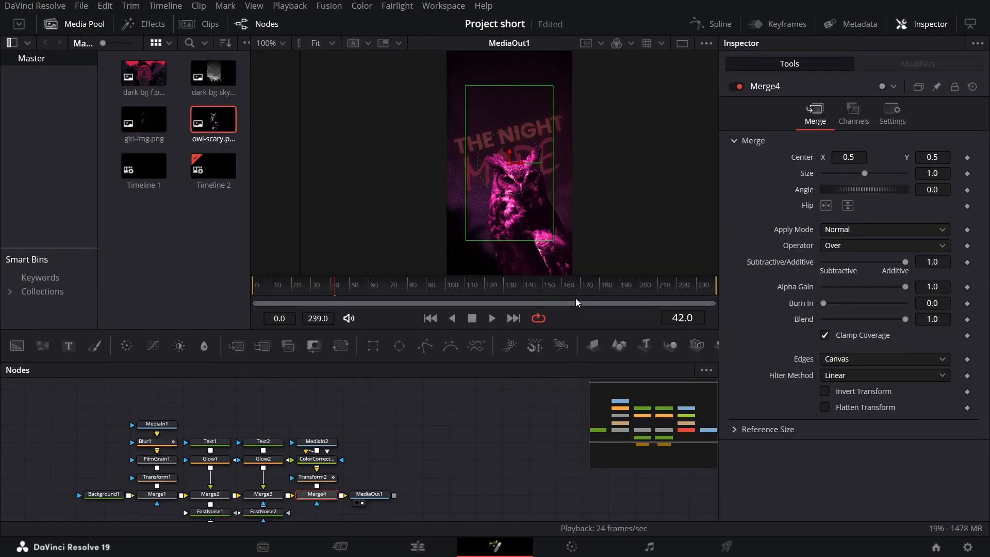
{"action": "left_click_drag", "start_coordinate": [333, 399], "coordinate": [326, 484]}
{"action": "key", "text": "Delete"}
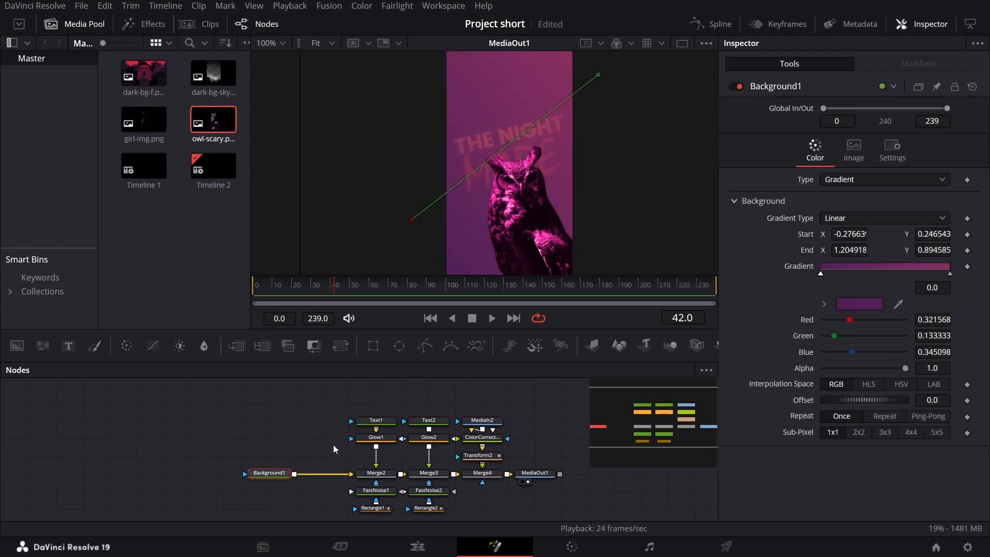
Change Background1 to a solid color and set its alpha to 0.0
{"action": "left_click", "coordinate": [851, 180]}
{"action": "left_click", "coordinate": [854, 195]}
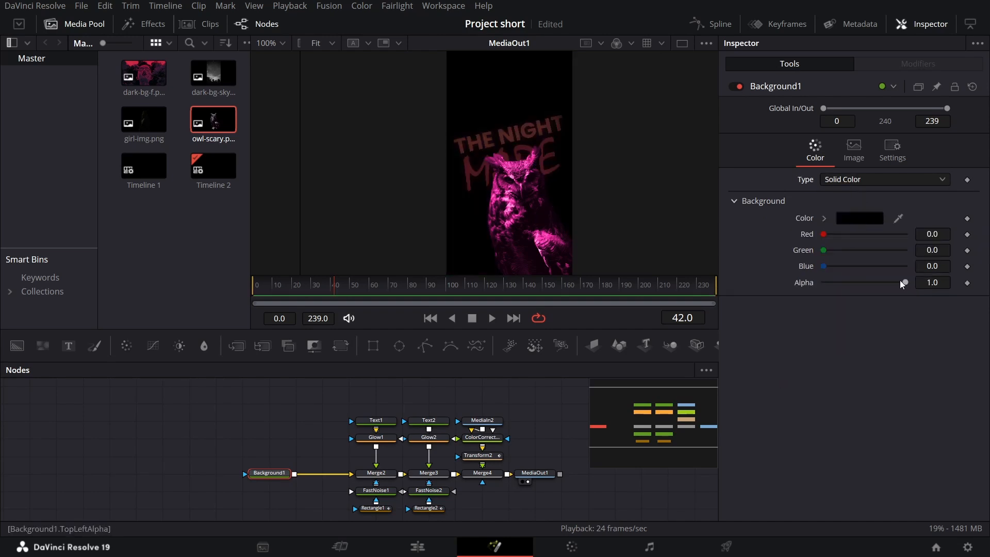
{"action": "left_click_drag", "start_coordinate": [904, 283], "coordinate": [807, 292]}
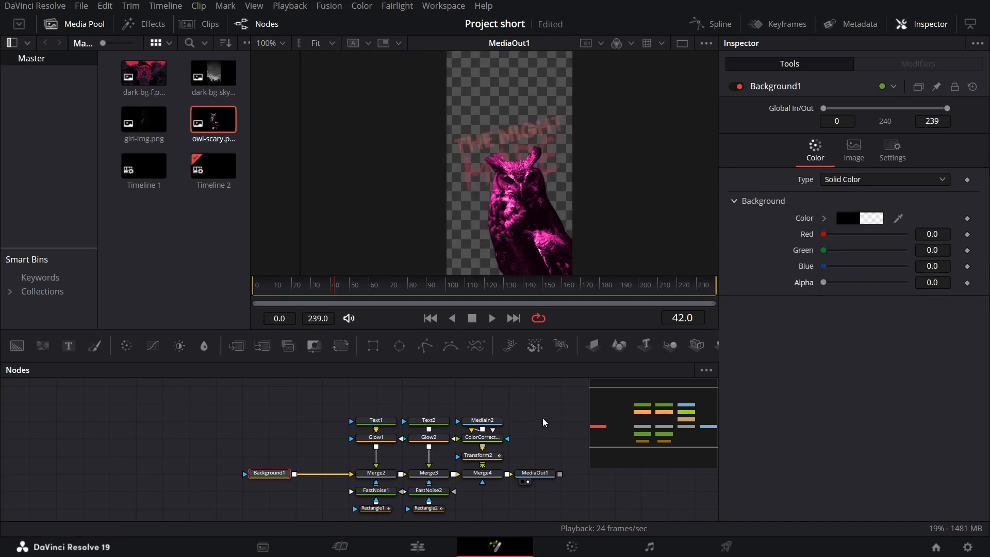
Move MediaOut1 farther from Merge4 in the Video 2 clip's composition and insert a Transform node after Merge4
{"action": "left_click_drag", "start_coordinate": [521, 398], "coordinate": [379, 382]}
{"action": "left_click_drag", "start_coordinate": [385, 462], "coordinate": [491, 463]}
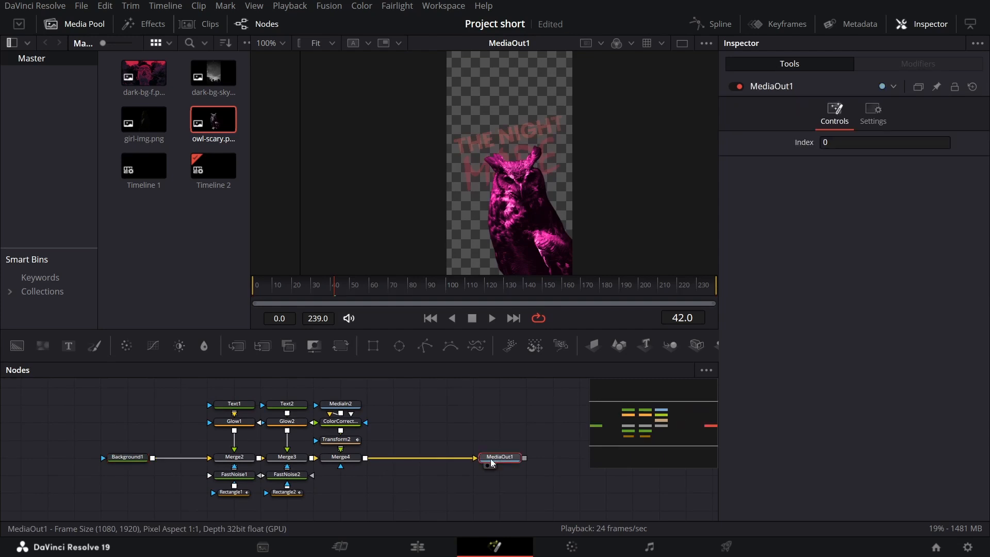
{"action": "left_click", "coordinate": [418, 547]}
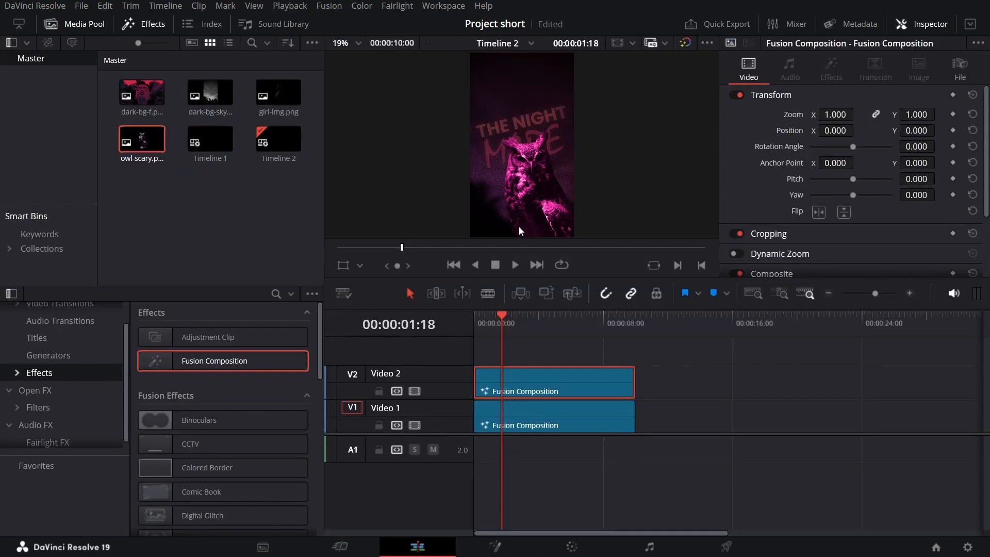
{"action": "right_click", "coordinate": [546, 370]}
{"action": "left_click", "coordinate": [613, 284]}
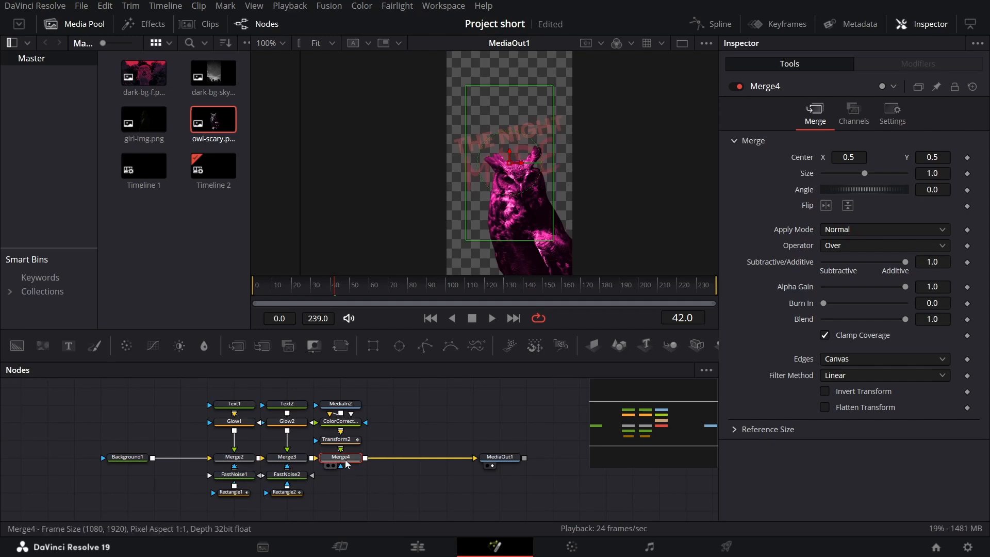
{"action": "left_click", "coordinate": [339, 350]}
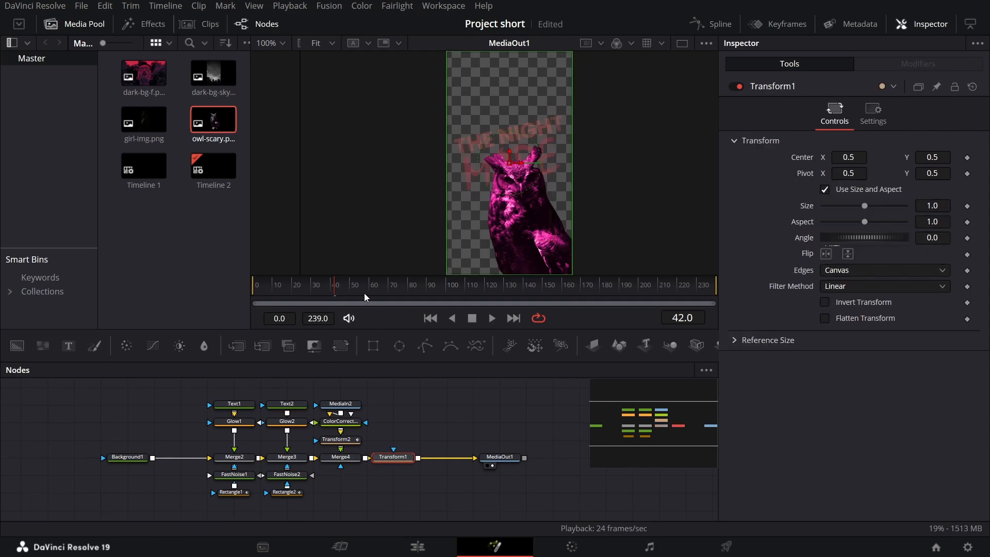
Keyframe the Transform node's center at X 0.5 on frame 70 and about -0.65 on frame 80, sliding the layer out of frame
{"action": "left_click_drag", "start_coordinate": [384, 296], "coordinate": [391, 296]}
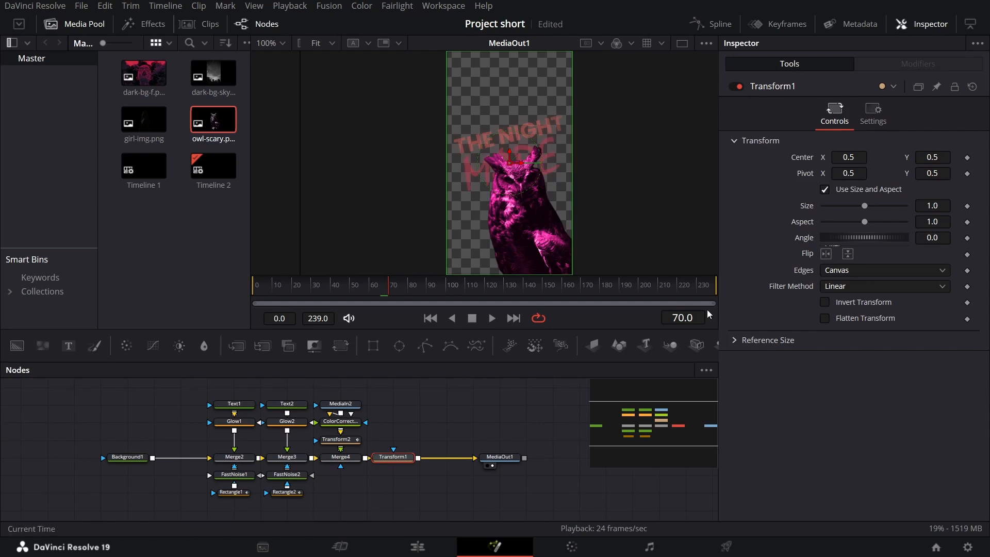
{"action": "left_click", "coordinate": [967, 157]}
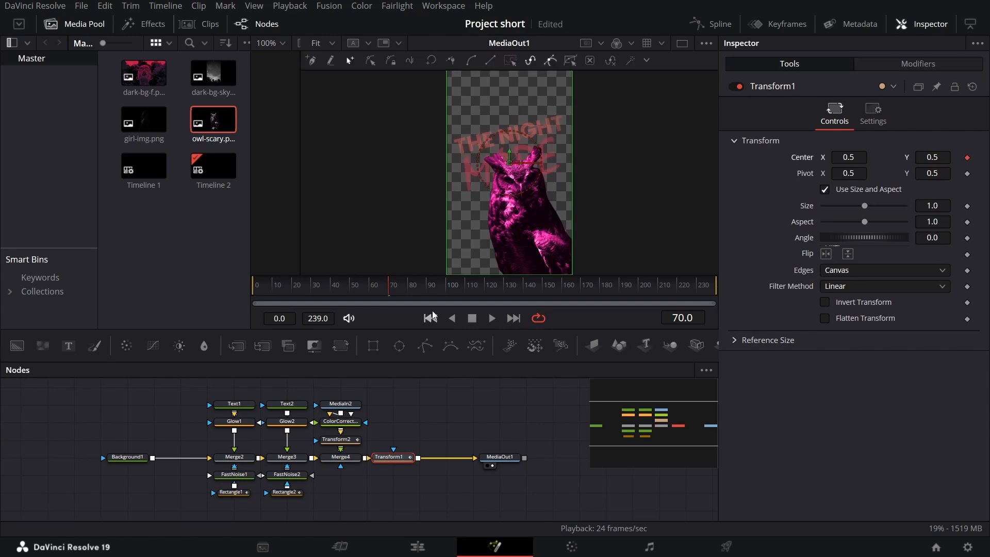
{"action": "left_click", "coordinate": [408, 291]}
{"action": "left_click_drag", "start_coordinate": [530, 171], "coordinate": [375, 186]}
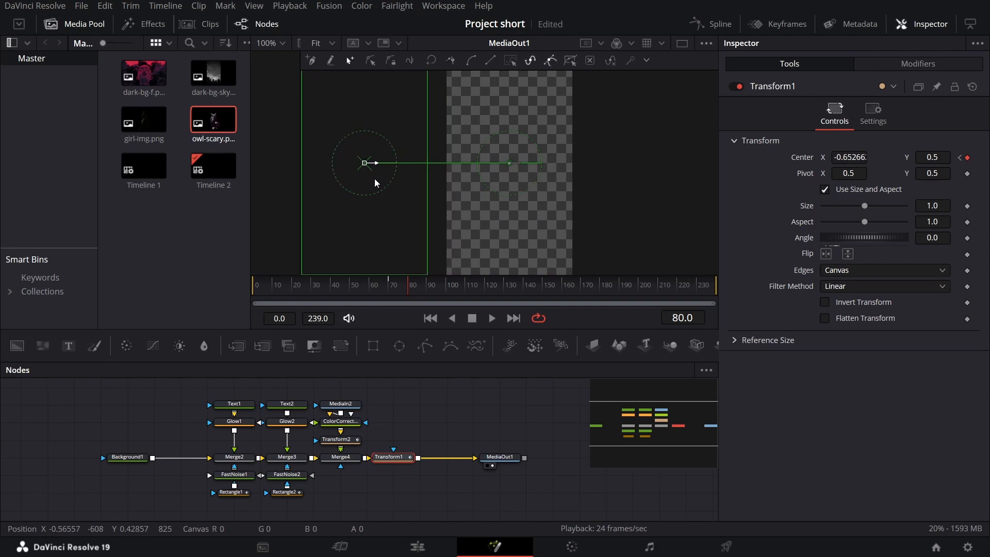
Enable motion blur on the Transform node and set its quality to 5
{"action": "left_click", "coordinate": [873, 111]}
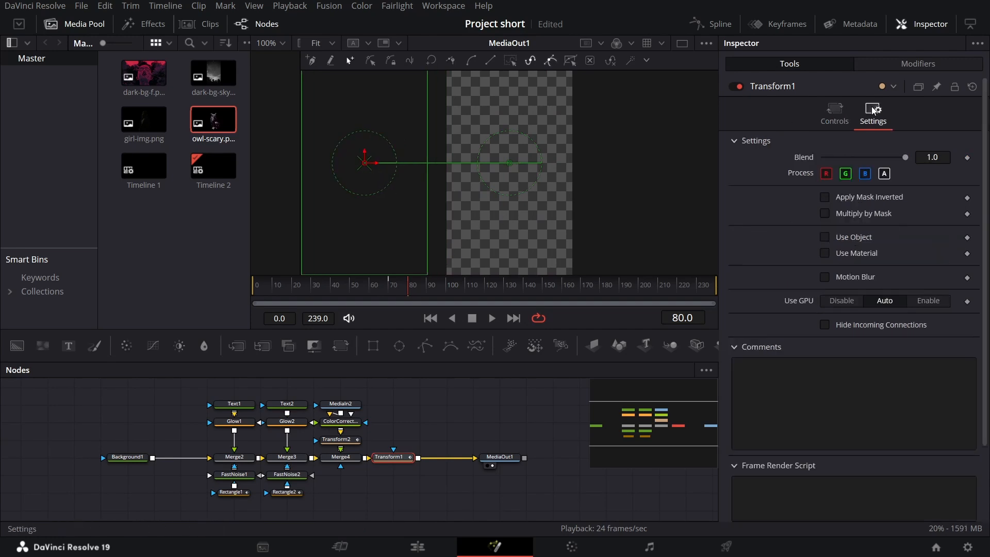
{"action": "left_click", "coordinate": [845, 277]}
{"action": "left_click", "coordinate": [945, 294]}
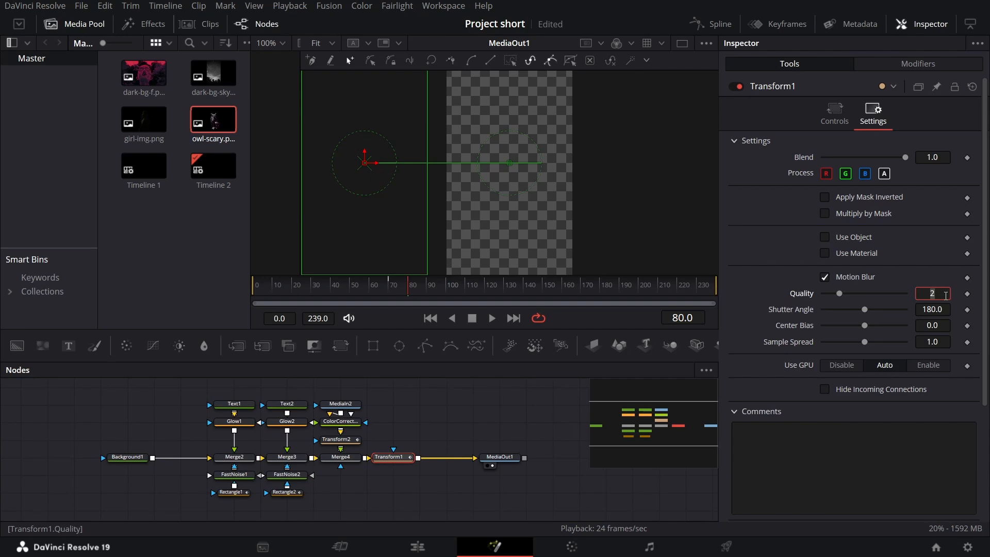
{"action": "key", "text": "Tab"}
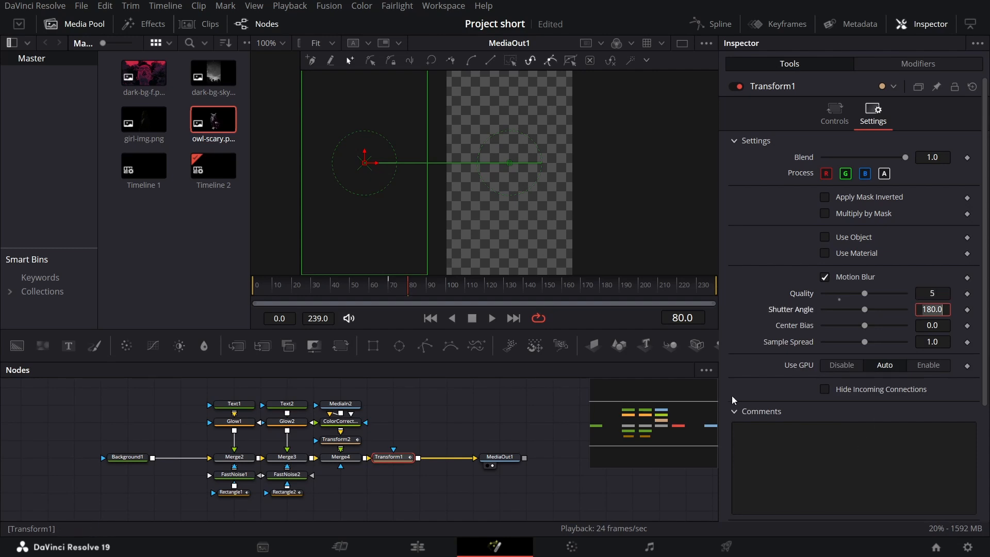
Play back the title and owl layer's slide-out to check its motion blur
{"action": "left_click", "coordinate": [329, 284]}
{"action": "left_click", "coordinate": [459, 389]}
{"action": "key", "text": "space"}
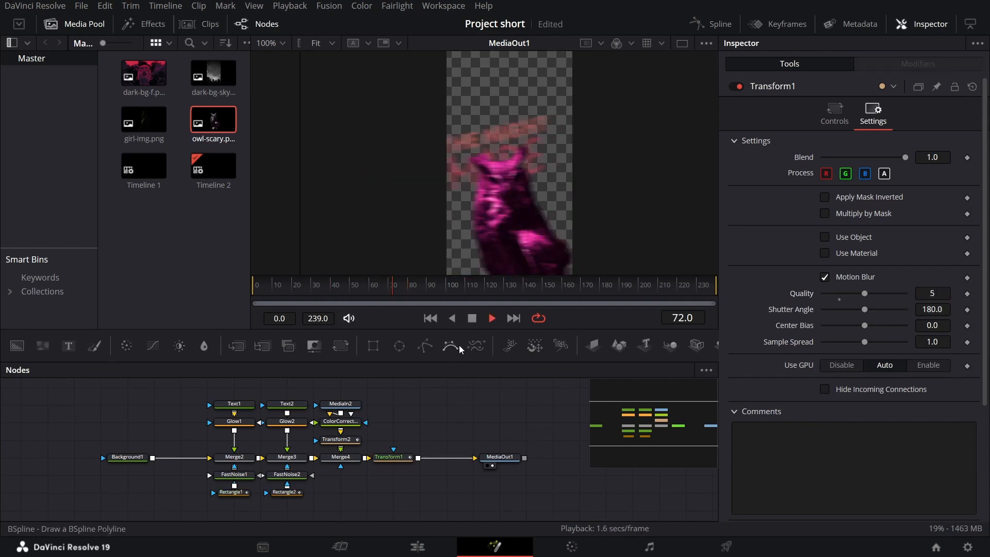
{"action": "key", "text": "space"}
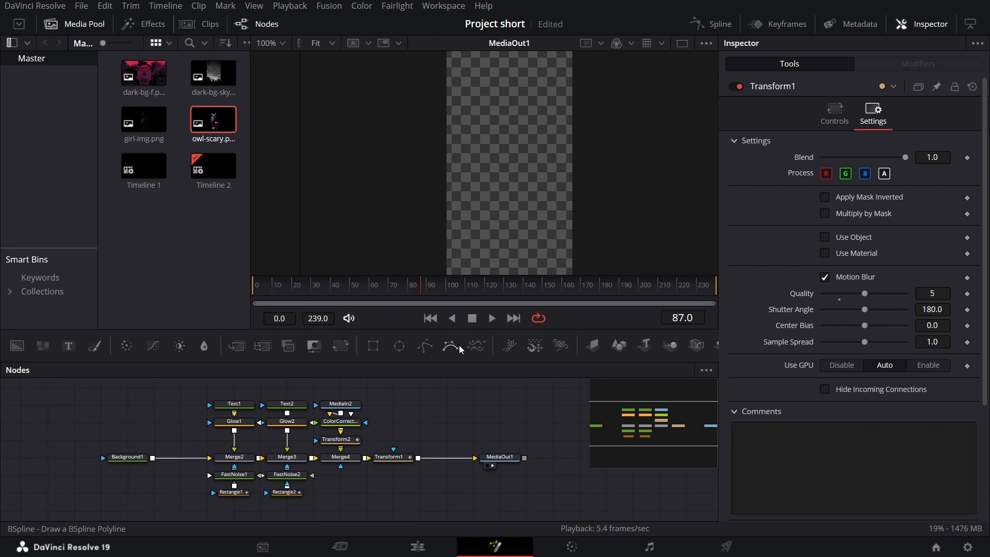
Review both layers together on the Edit page timeline, stepping frame by frame to examine where the title and owl start sliding out
{"action": "left_click", "coordinate": [418, 547]}
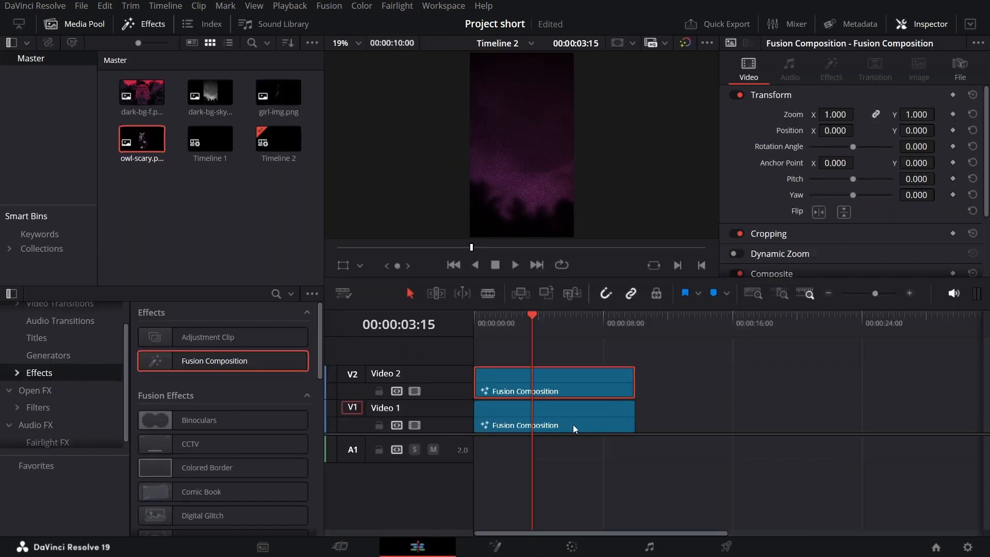
{"action": "key", "text": "space"}
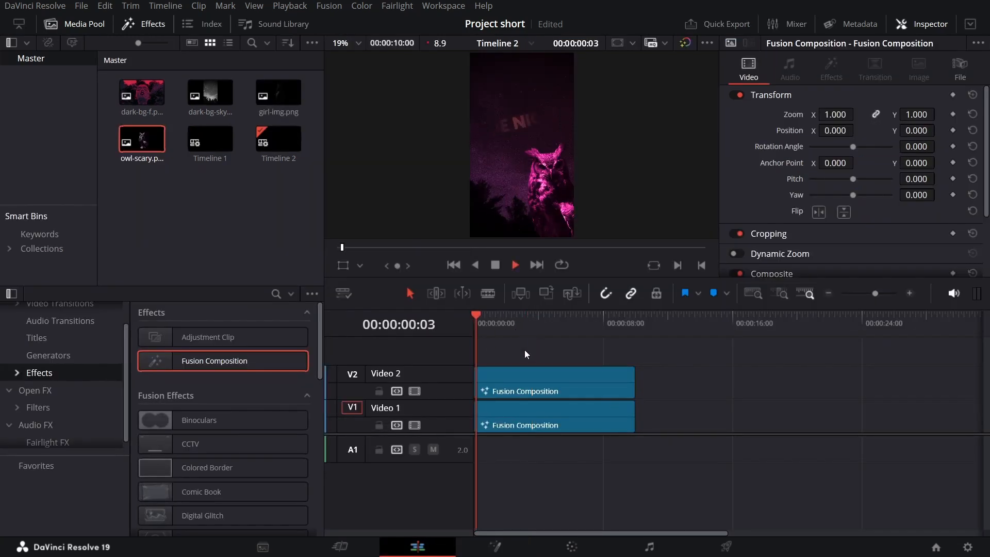
{"action": "left_click_drag", "start_coordinate": [521, 326], "coordinate": [521, 326]}
{"action": "left_click", "coordinate": [527, 410]}
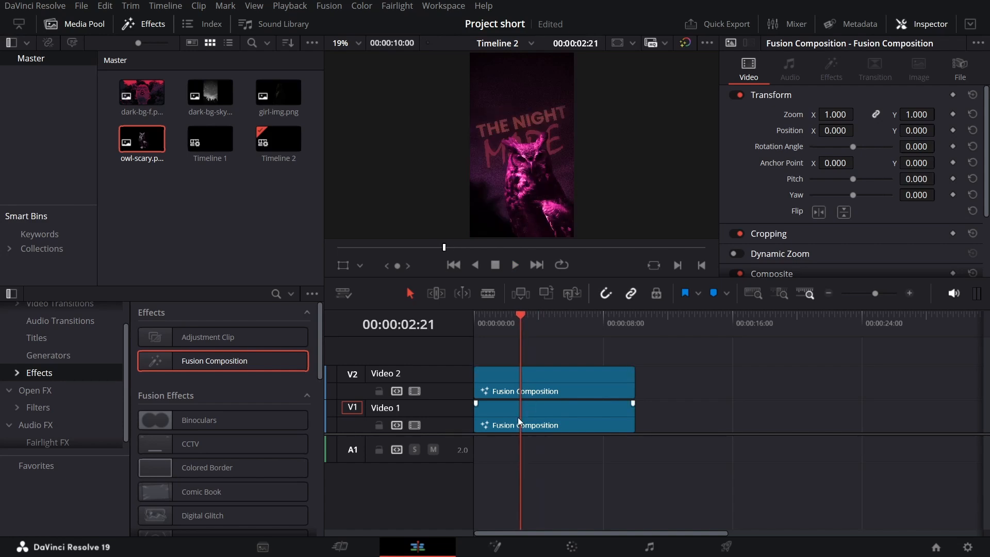
{"action": "left_click_drag", "start_coordinate": [519, 323], "coordinate": [521, 327]}
{"action": "key", "text": "Right"}
{"action": "key", "text": "Right"}
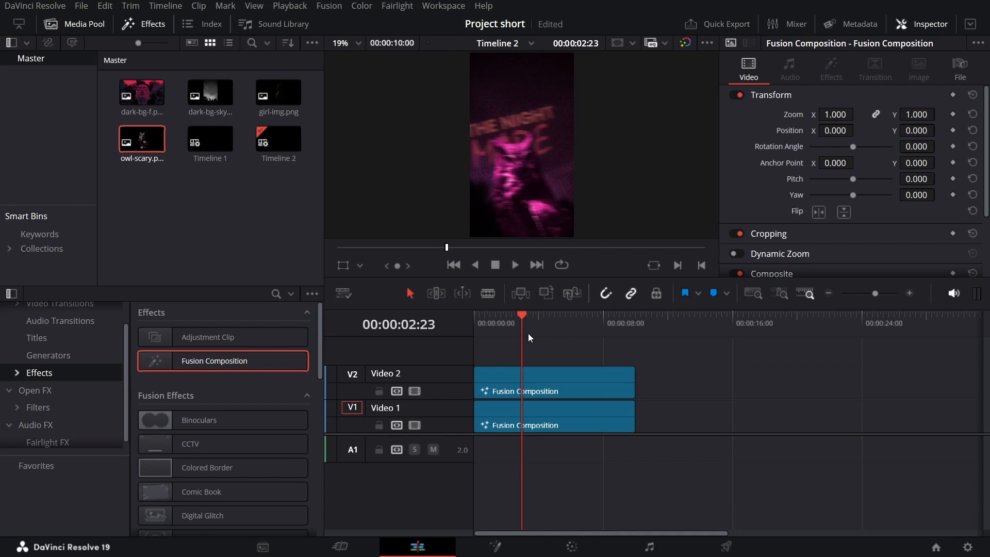
{"action": "key", "text": "Left"}
{"action": "key", "text": "Left"}
{"action": "key", "text": "Left"}
{"action": "key", "text": "Right"}
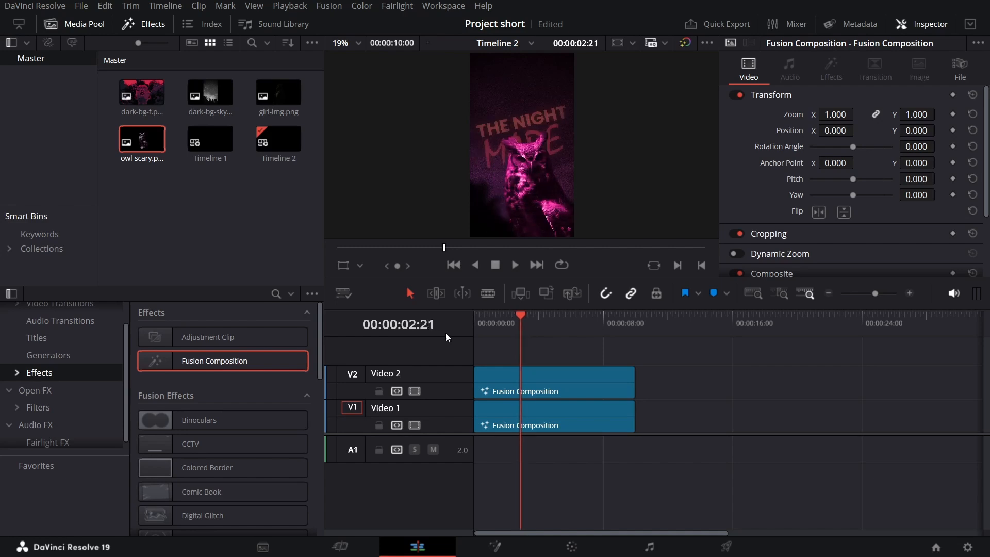
{"action": "key", "text": "Right"}
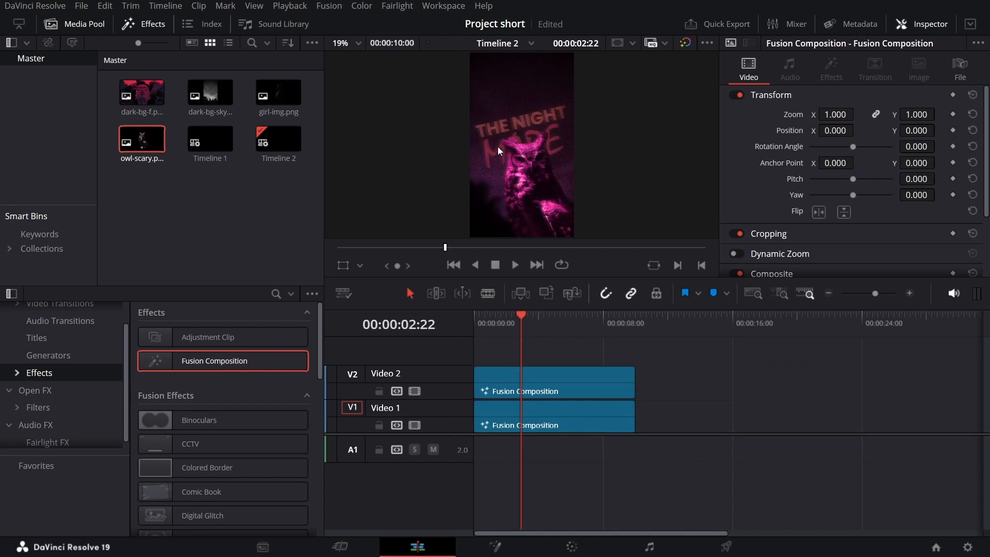
Open the Video 1 clip's composition in Fusion and insert a Radial Blur node after Merge1
{"action": "right_click", "coordinate": [525, 411]}
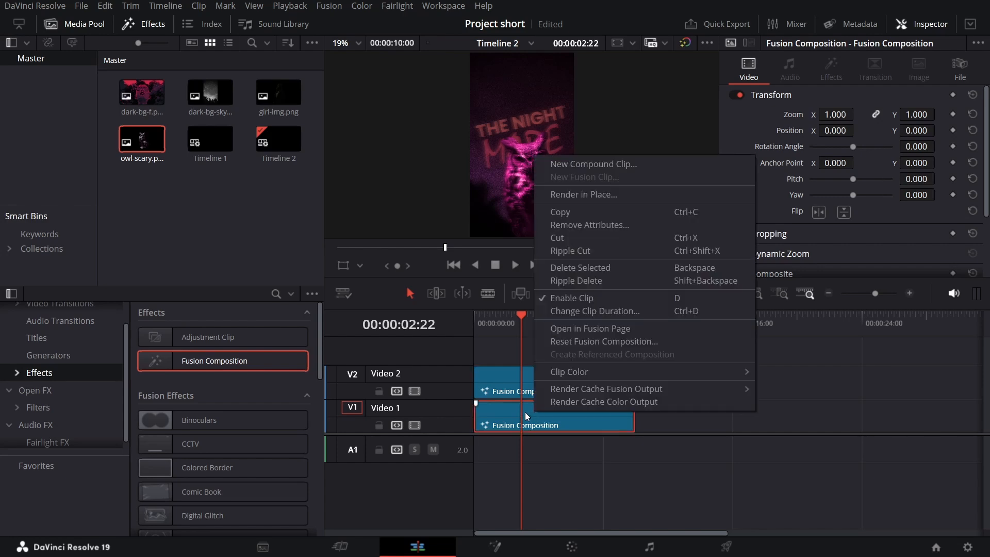
{"action": "left_click", "coordinate": [590, 329]}
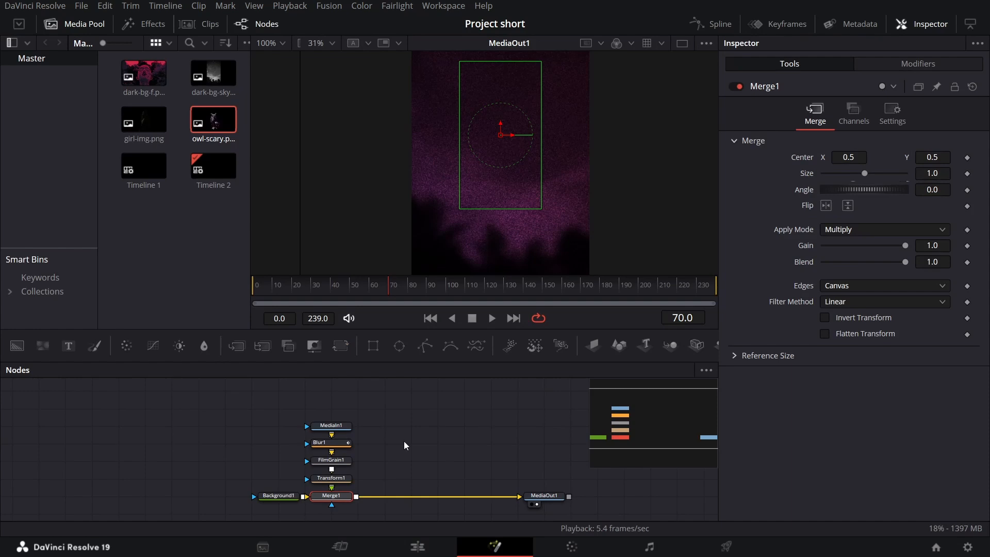
{"action": "left_click_drag", "start_coordinate": [420, 439], "coordinate": [403, 396]}
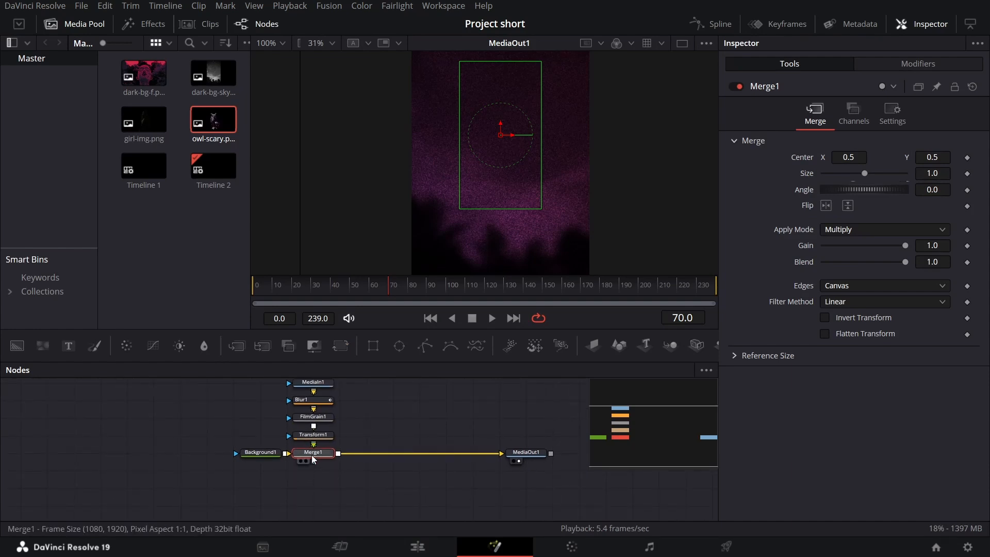
{"action": "key", "text": "shift+space"}
{"action": "type", "text": "glow"}
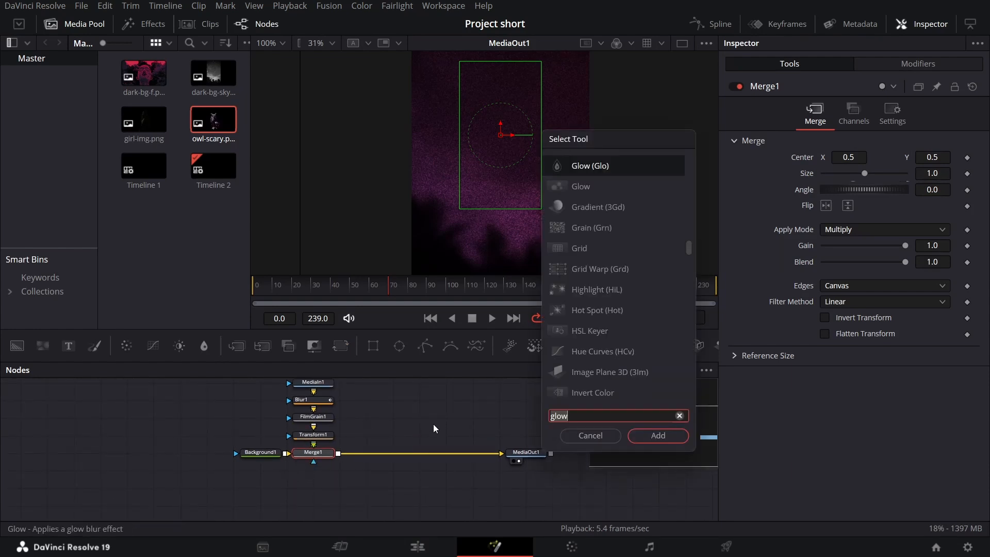
{"action": "type", "text": "rad"}
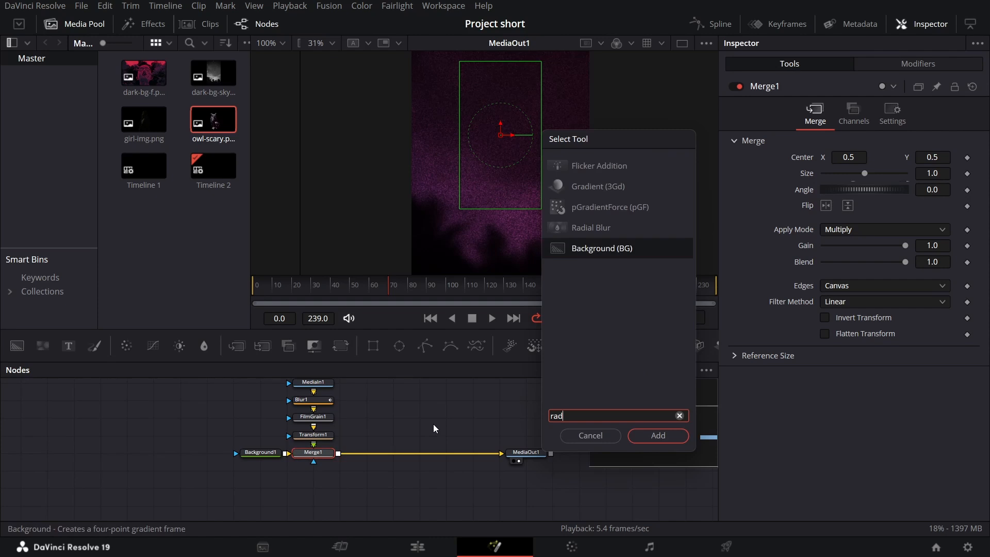
{"action": "key", "text": "Up"}
{"action": "key", "text": "Return"}
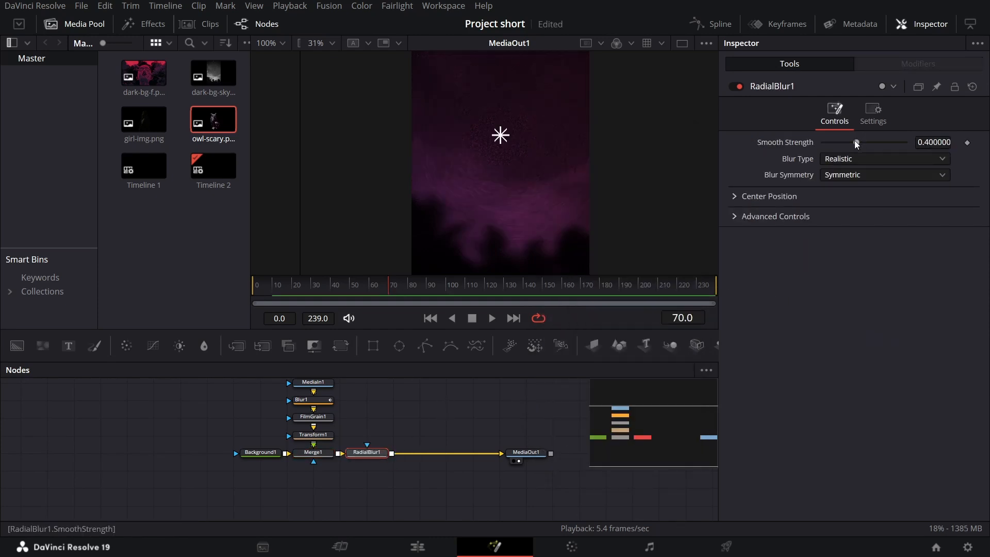
Keyframe the Radial Blur's smooth strength at 0.0 on frame 70, 0.7 on frame 75 and 0.0 on frame 80
{"action": "left_click_drag", "start_coordinate": [855, 141], "coordinate": [776, 142]}
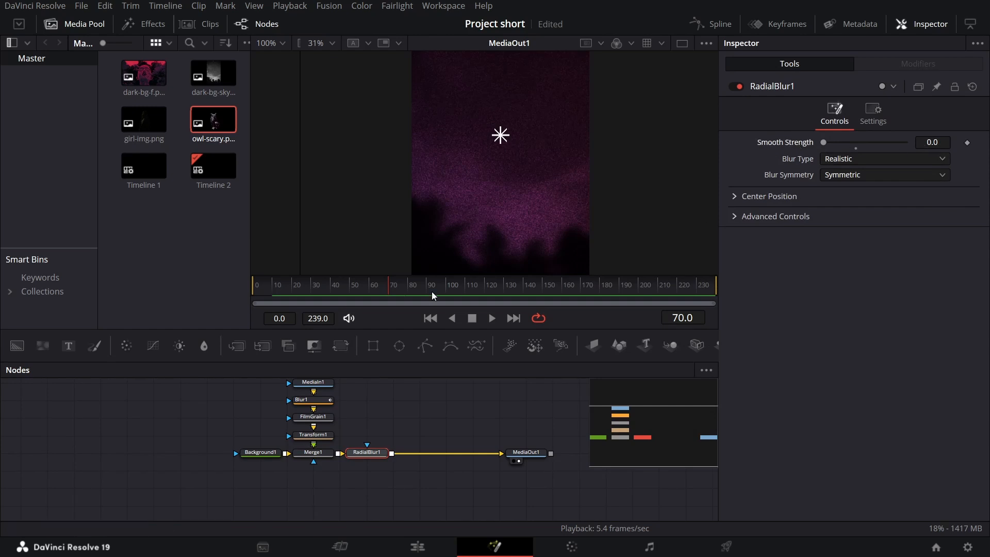
{"action": "left_click", "coordinate": [967, 142]}
{"action": "left_click", "coordinate": [672, 317]}
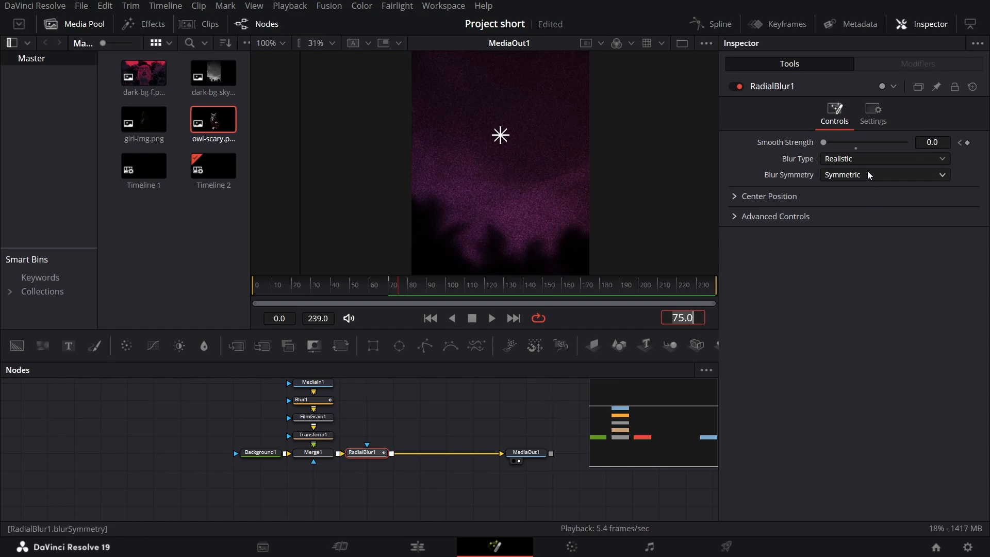
{"action": "left_click", "coordinate": [942, 142]}
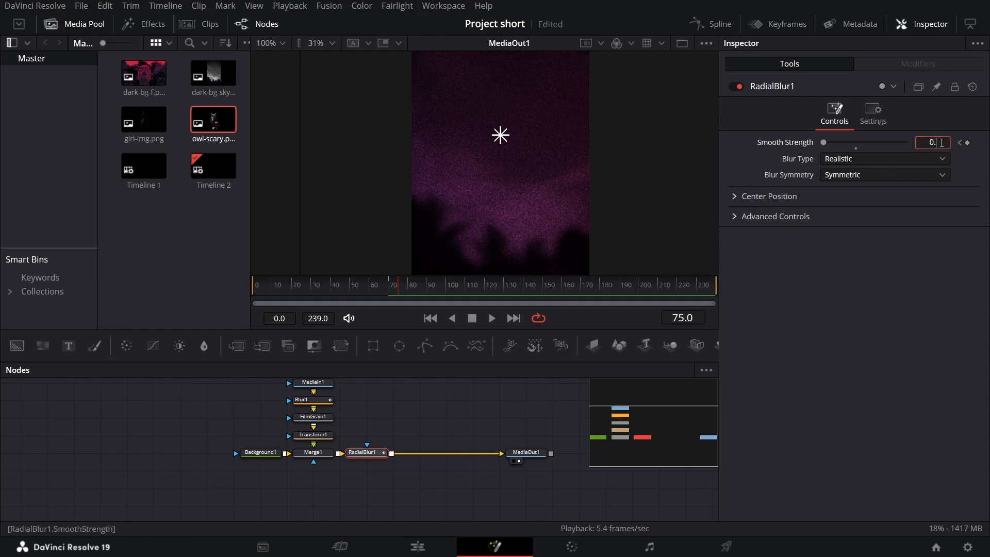
{"action": "type", "text": "7"}
{"action": "key", "text": "Return"}
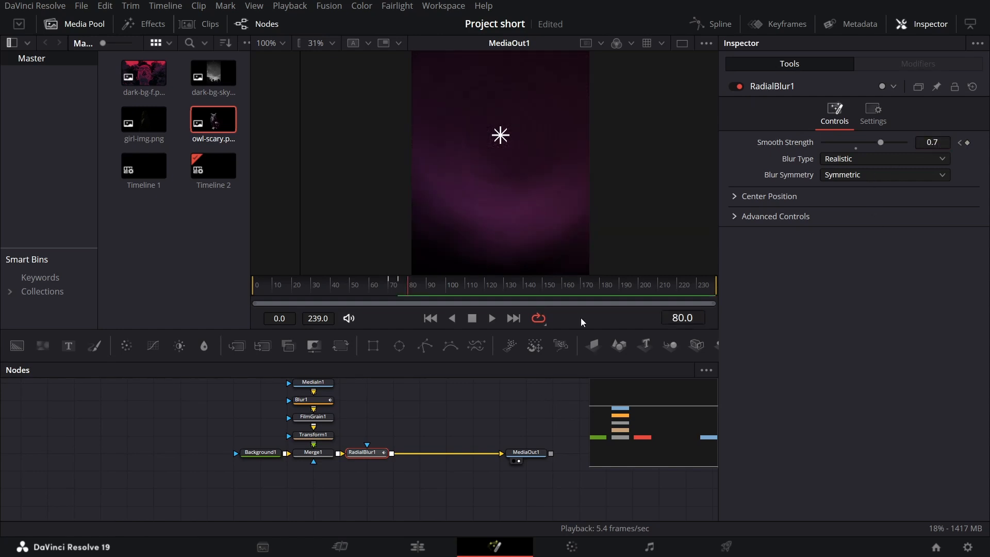
{"action": "left_click_drag", "start_coordinate": [880, 143], "coordinate": [759, 147]}
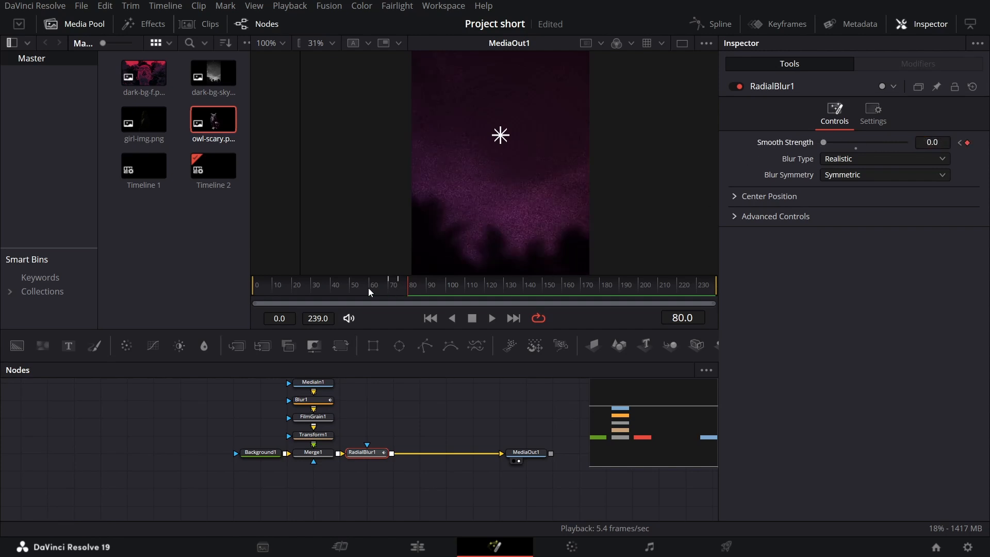
Play back the frames around 70 to 80 to check the sky's radial blur pulse
{"action": "left_click", "coordinate": [368, 288]}
{"action": "left_click", "coordinate": [447, 414]}
{"action": "key", "text": "space"}
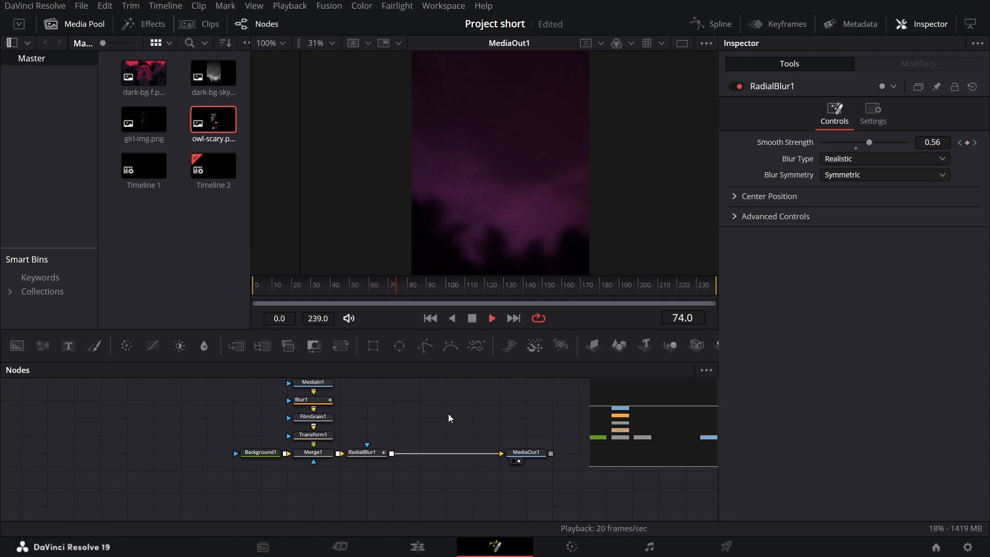
{"action": "key", "text": "space"}
{"action": "left_click", "coordinate": [374, 293]}
{"action": "key", "text": "space"}
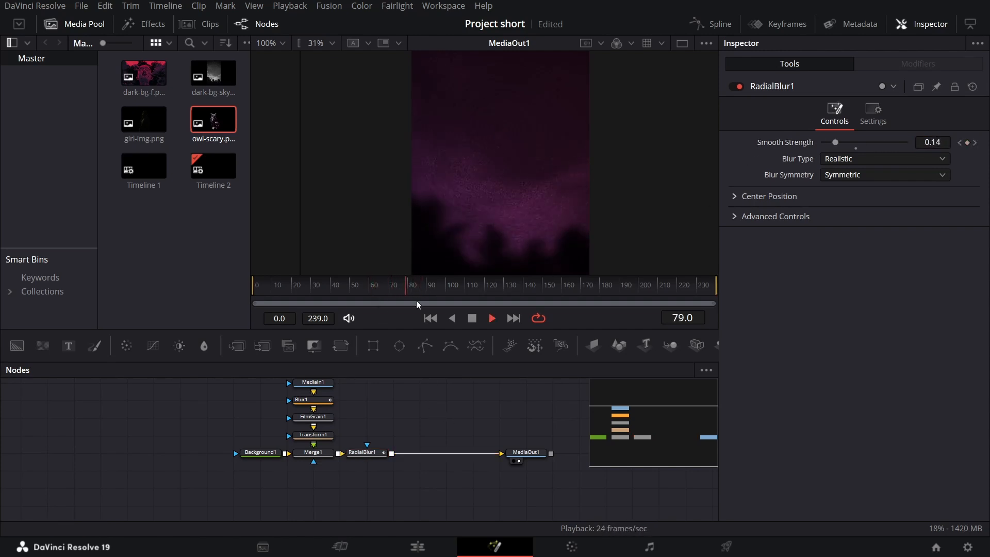
{"action": "key", "text": "space"}
Add the dark-bg-f face image to the composition, merged over the Radial Blur output
{"action": "left_click_drag", "start_coordinate": [487, 399], "coordinate": [471, 416]}
{"action": "left_click_drag", "start_coordinate": [140, 76], "coordinate": [376, 470]}
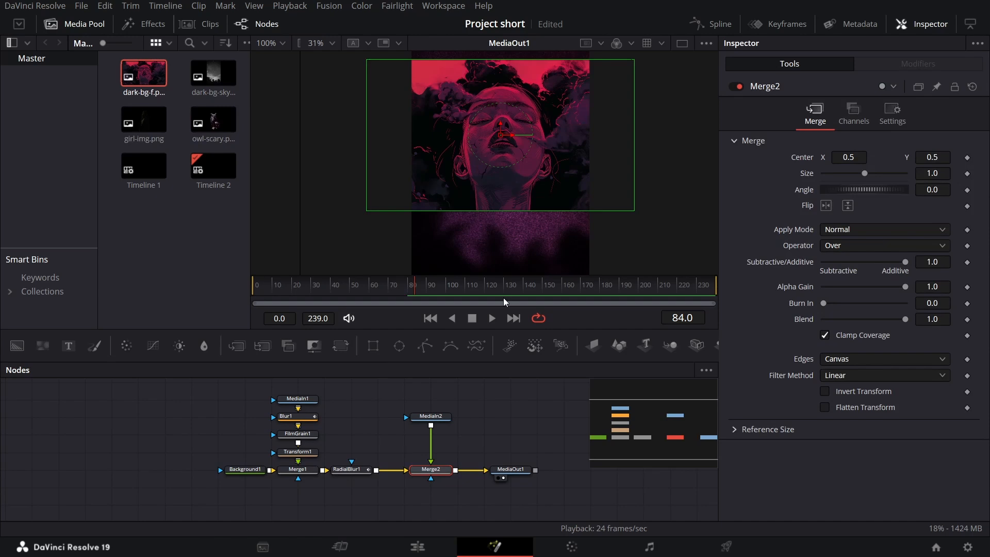
{"action": "scroll", "coordinate": [501, 209], "scroll_direction": "down", "scroll_amount": 2}
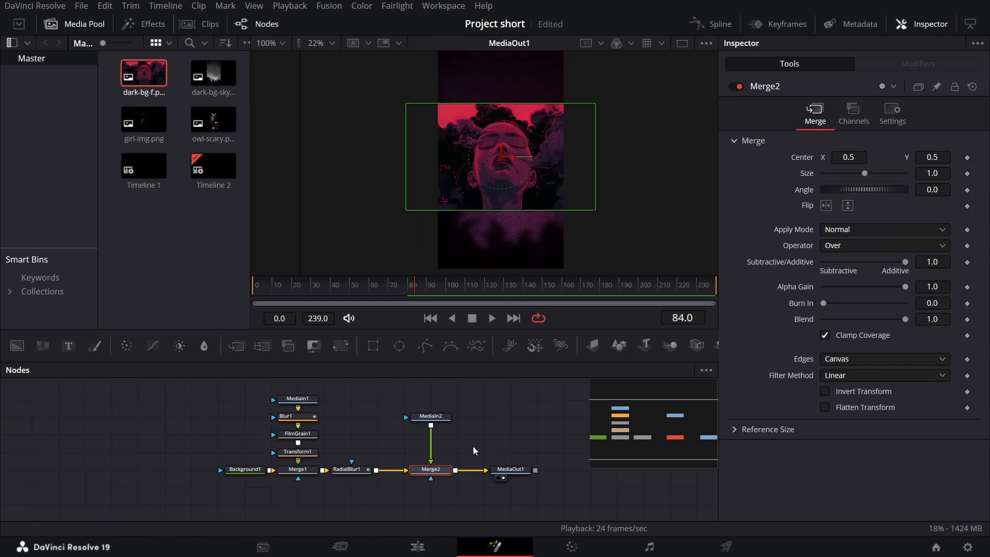
Scale the face image's merge to a size of about 2.21 and set its apply mode to Hard Light
{"action": "left_click", "coordinate": [441, 417]}
{"action": "left_click", "coordinate": [440, 472]}
{"action": "left_click_drag", "start_coordinate": [865, 174], "coordinate": [878, 172]}
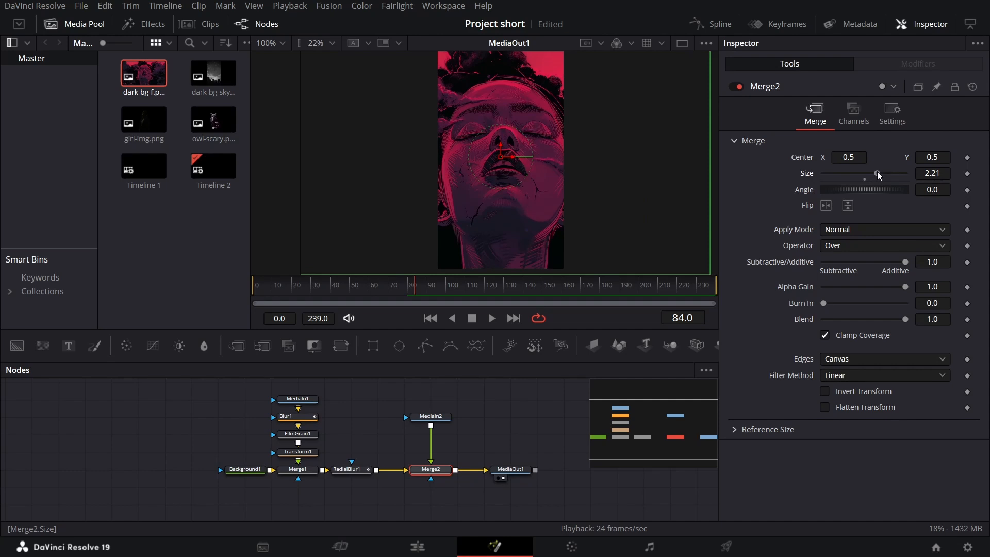
{"action": "scroll", "coordinate": [547, 161], "scroll_direction": "down", "scroll_amount": 1}
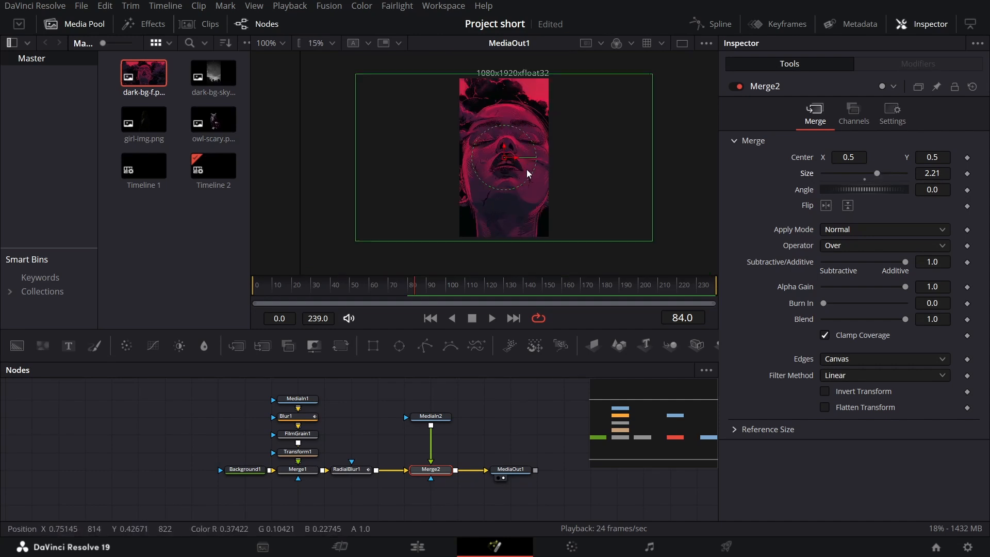
{"action": "left_click", "coordinate": [848, 229]}
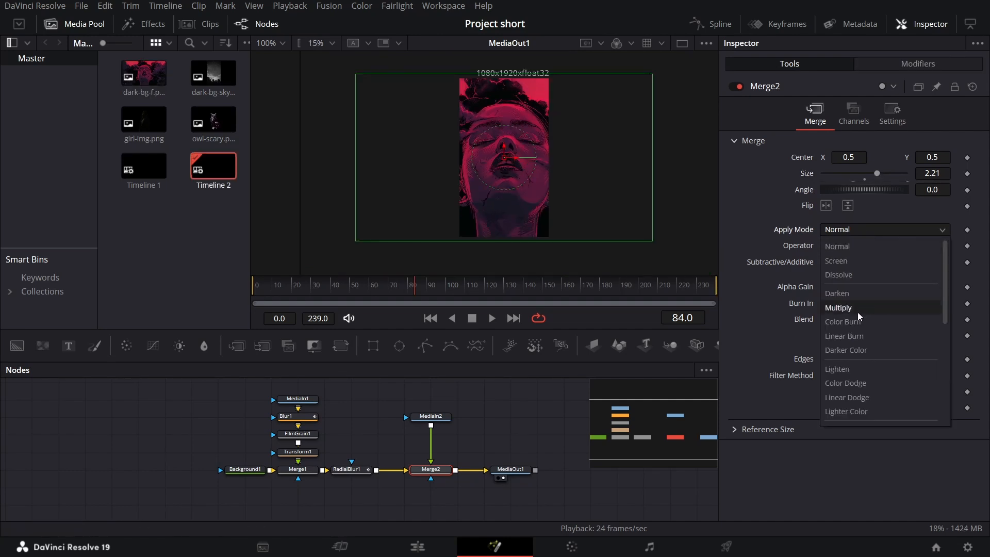
{"action": "scroll", "coordinate": [860, 335], "scroll_direction": "down", "scroll_amount": 2}
{"action": "left_click", "coordinate": [859, 382]}
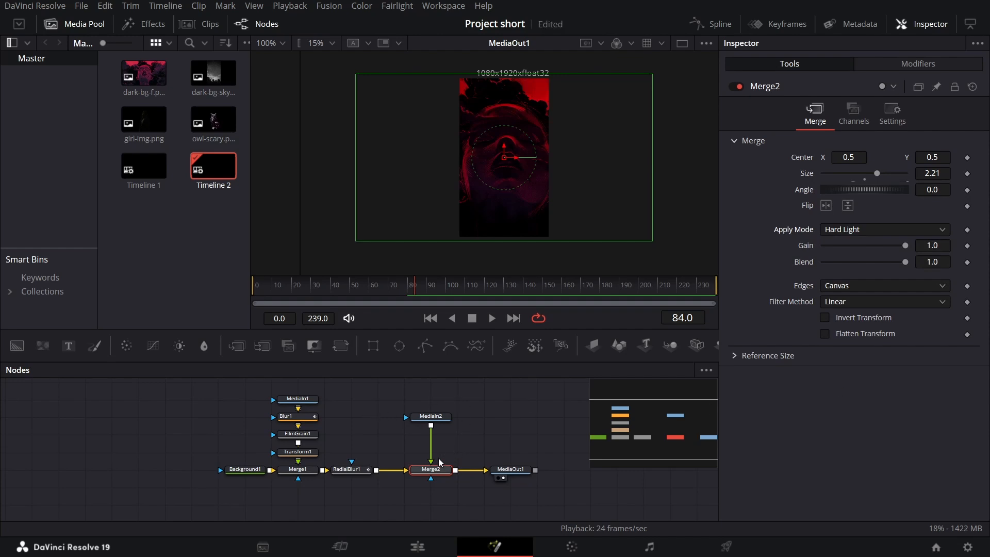
Disconnect the face image's MediaIn2 from the foreground input of Merge2
{"action": "left_click_drag", "start_coordinate": [432, 462], "coordinate": [432, 477]}
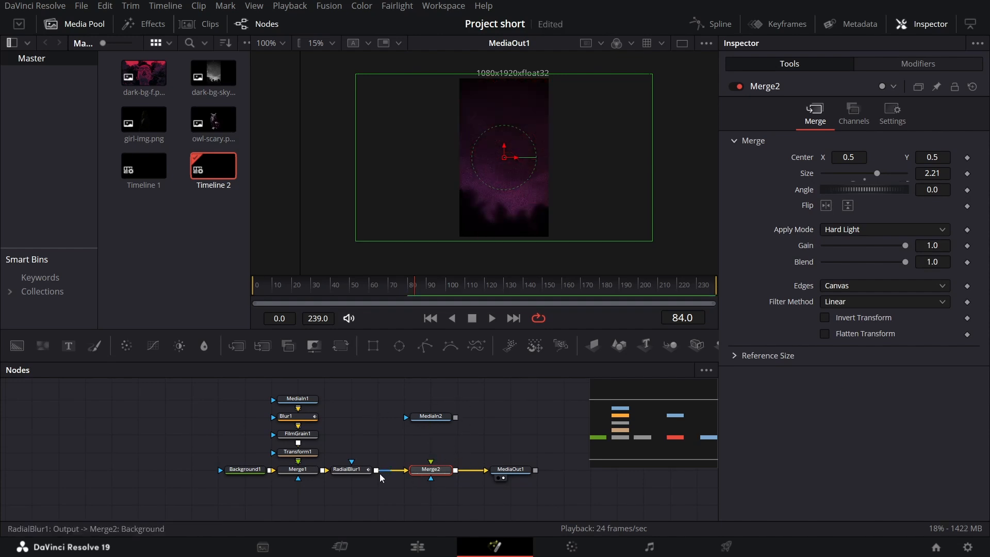
{"action": "left_click_drag", "start_coordinate": [423, 392], "coordinate": [527, 478]}
{"action": "left_click", "coordinate": [485, 438]}
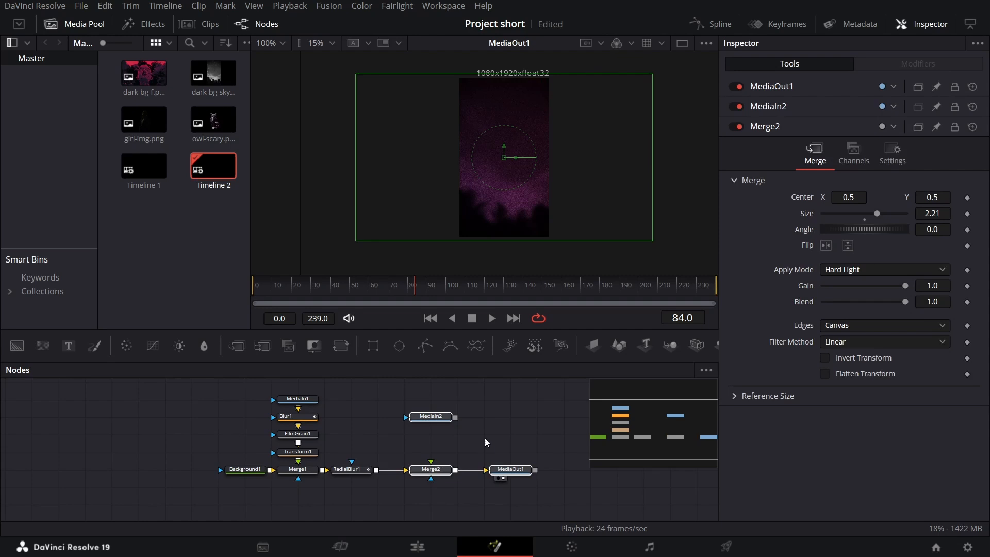
Insert a Transform node after RadialBlur1 and keyframe its center and size at their default values at frame 80
{"action": "left_click", "coordinate": [353, 471]}
{"action": "left_click", "coordinate": [339, 346]}
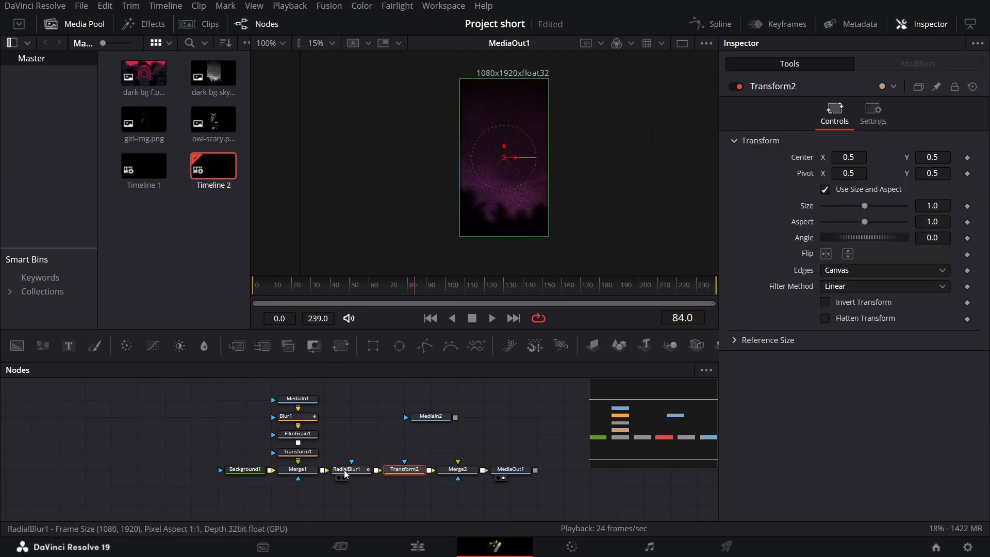
{"action": "scroll", "coordinate": [382, 451], "scroll_direction": "up", "scroll_amount": 4}
{"action": "left_click_drag", "start_coordinate": [381, 454], "coordinate": [341, 451]}
{"action": "scroll", "coordinate": [354, 420], "scroll_direction": "down", "scroll_amount": 2}
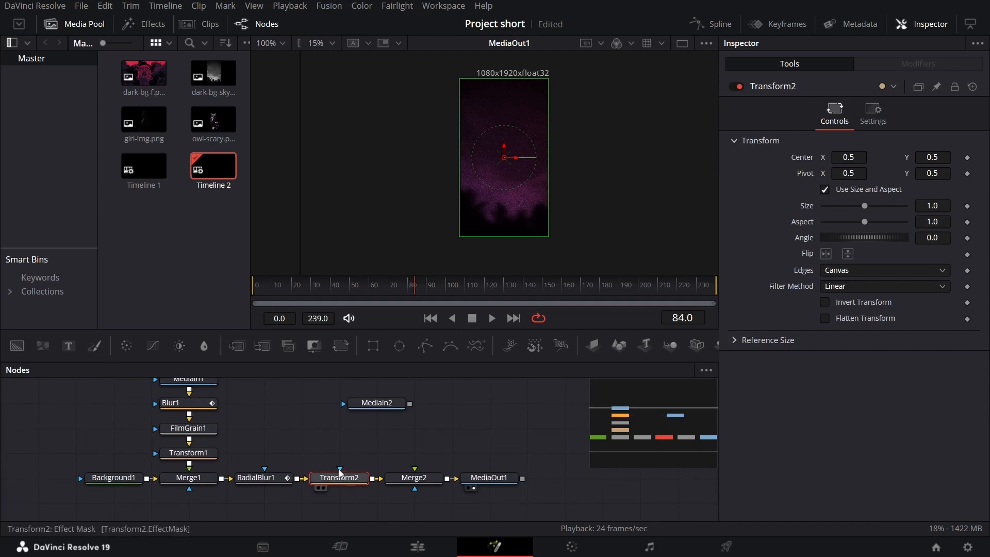
{"action": "left_click", "coordinate": [406, 287]}
{"action": "left_click_drag", "start_coordinate": [377, 292], "coordinate": [408, 291]}
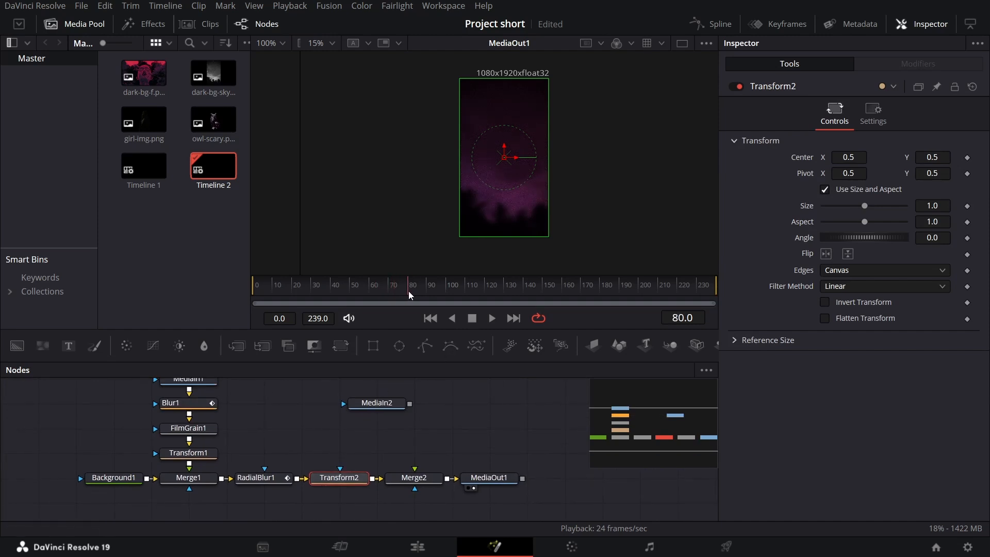
{"action": "left_click", "coordinate": [967, 206]}
{"action": "left_click", "coordinate": [968, 157]}
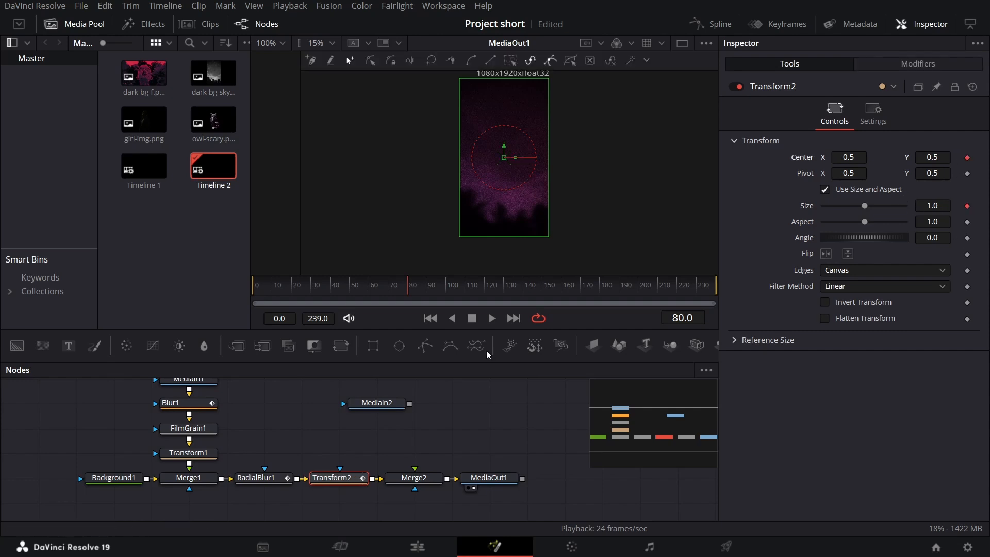
At frame 90, set Transform2's size to 1.44 and move its center to about X 0.31, Y 0.30
{"action": "left_click", "coordinate": [427, 294]}
{"action": "left_click_drag", "start_coordinate": [864, 205], "coordinate": [870, 205]}
{"action": "left_click_drag", "start_coordinate": [504, 160], "coordinate": [489, 190]}
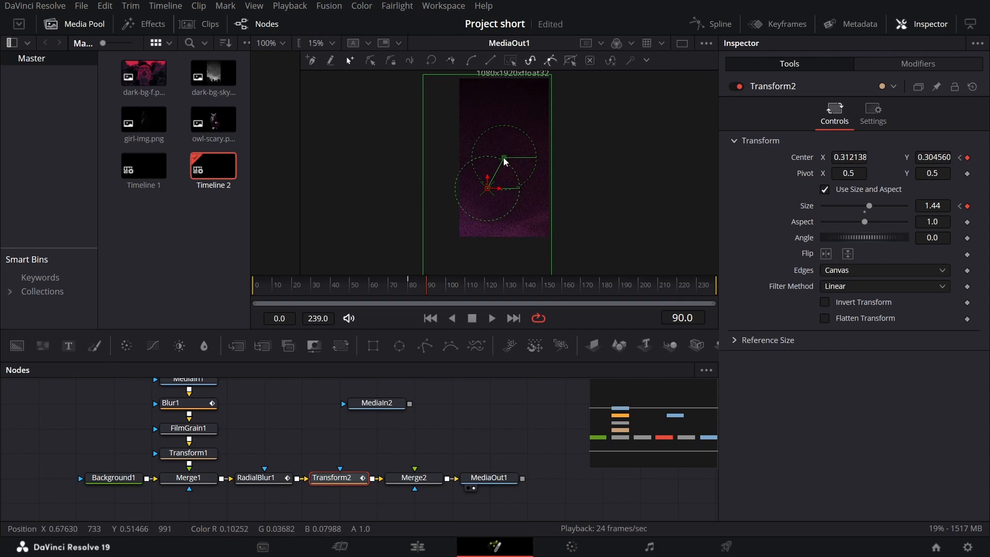
{"action": "left_click", "coordinate": [512, 405]}
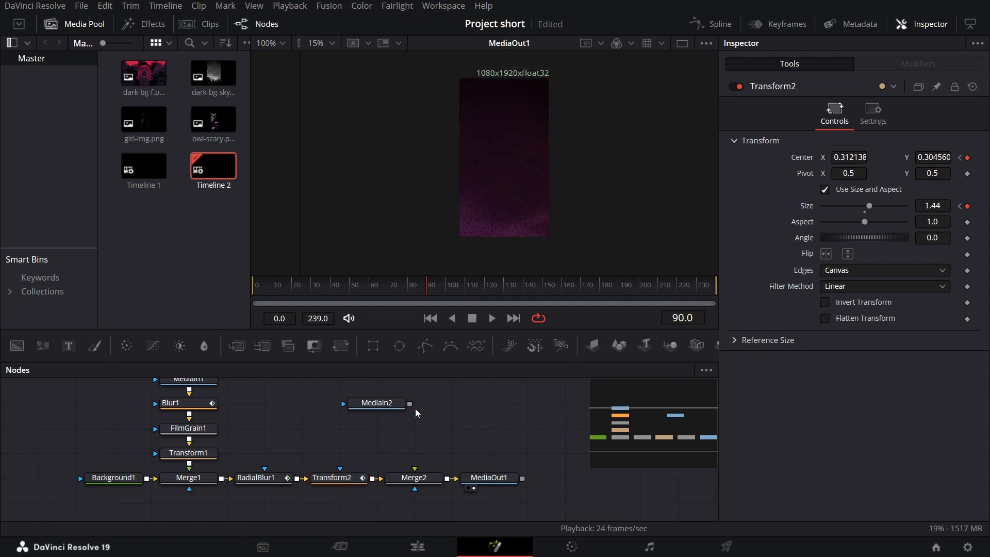
Play back the frames from about 70 to 90 to check the sky's zoom and shift
{"action": "left_click", "coordinate": [407, 304]}
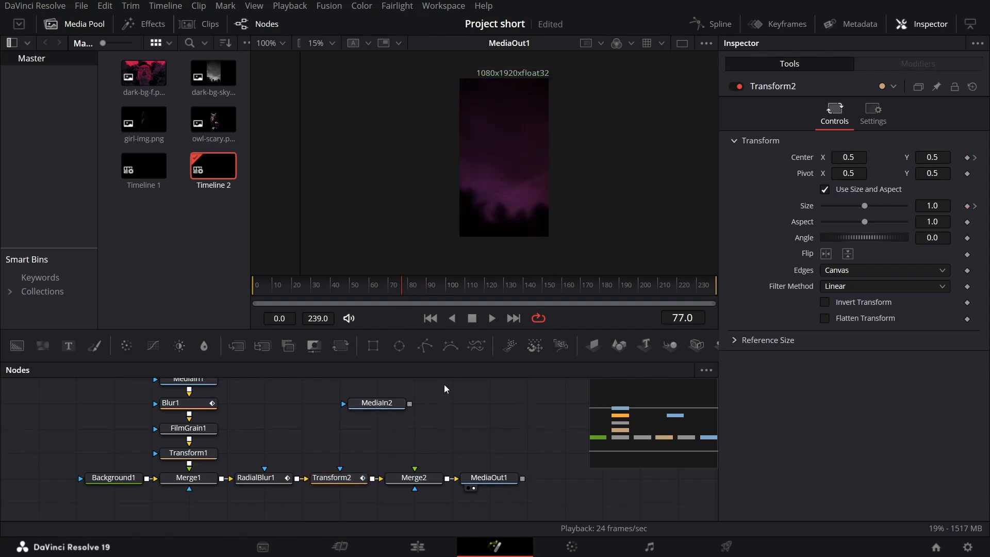
{"action": "left_click", "coordinate": [389, 299]}
{"action": "key", "text": "space"}
Isolate Transform2's displacement curve, flatten both its keyframes and lengthen their handles to ease the movement in and out
{"action": "left_click", "coordinate": [697, 26]}
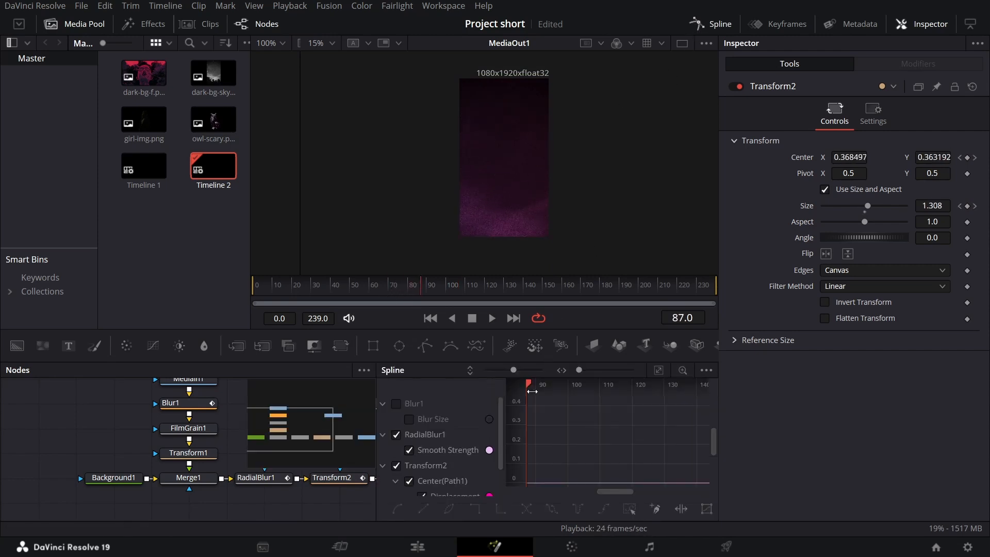
{"action": "left_click", "coordinate": [396, 435]}
{"action": "scroll", "coordinate": [445, 465], "scroll_direction": "down", "scroll_amount": 1}
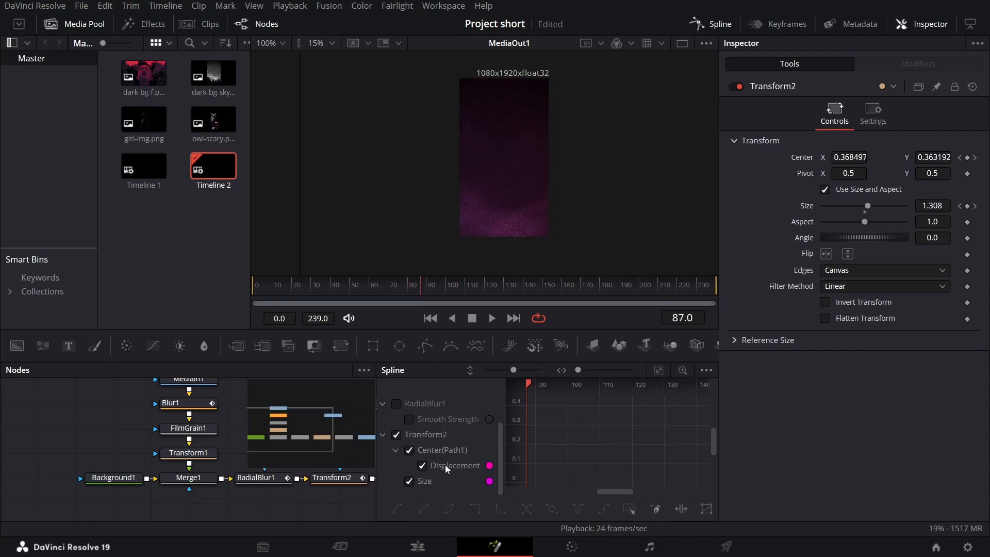
{"action": "left_click", "coordinate": [410, 481]}
{"action": "left_click", "coordinate": [658, 370]}
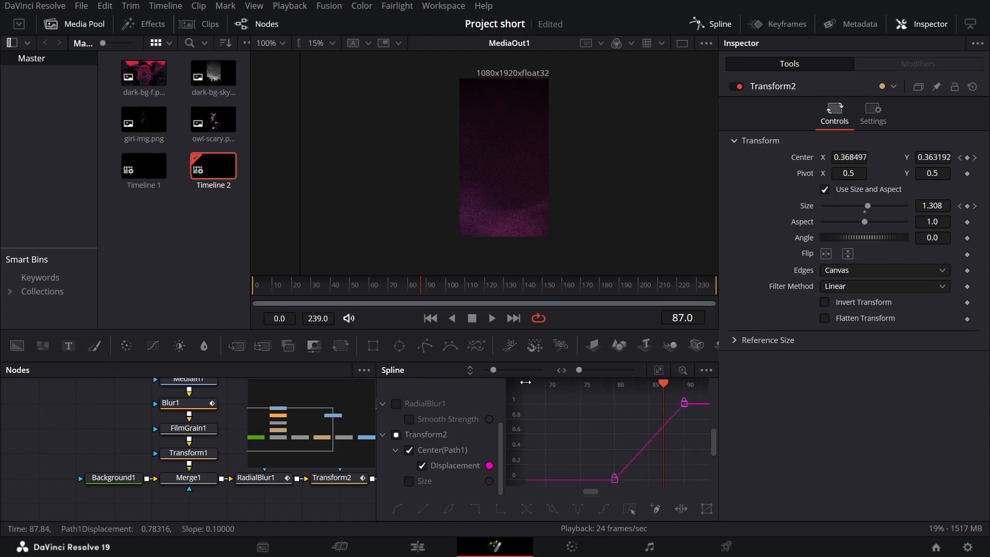
{"action": "scroll", "coordinate": [665, 400], "scroll_direction": "down", "scroll_amount": 2}
{"action": "left_click_drag", "start_coordinate": [578, 467], "coordinate": [712, 395]}
{"action": "key", "text": "f"}
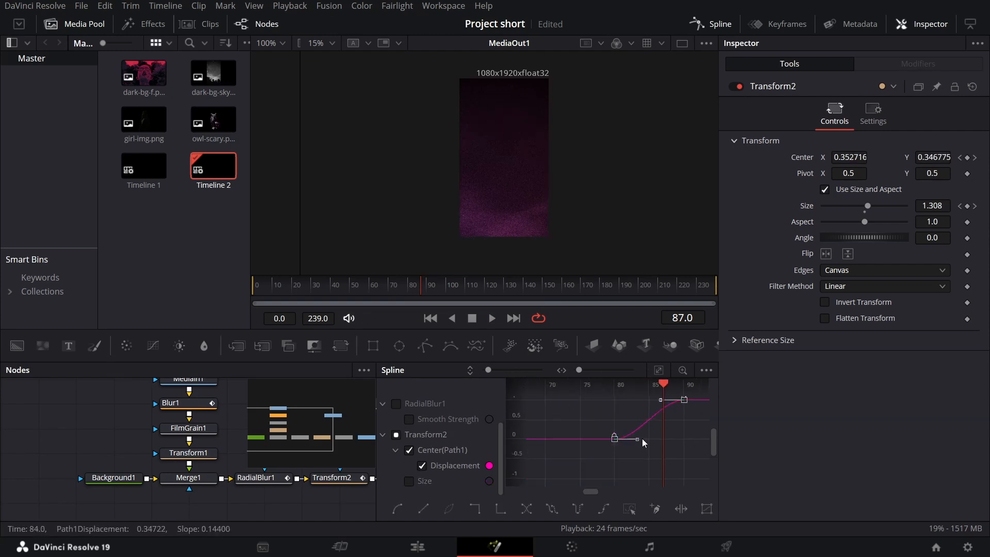
{"action": "left_click_drag", "start_coordinate": [638, 439], "coordinate": [666, 440]}
{"action": "left_click_drag", "start_coordinate": [661, 400], "coordinate": [643, 400]}
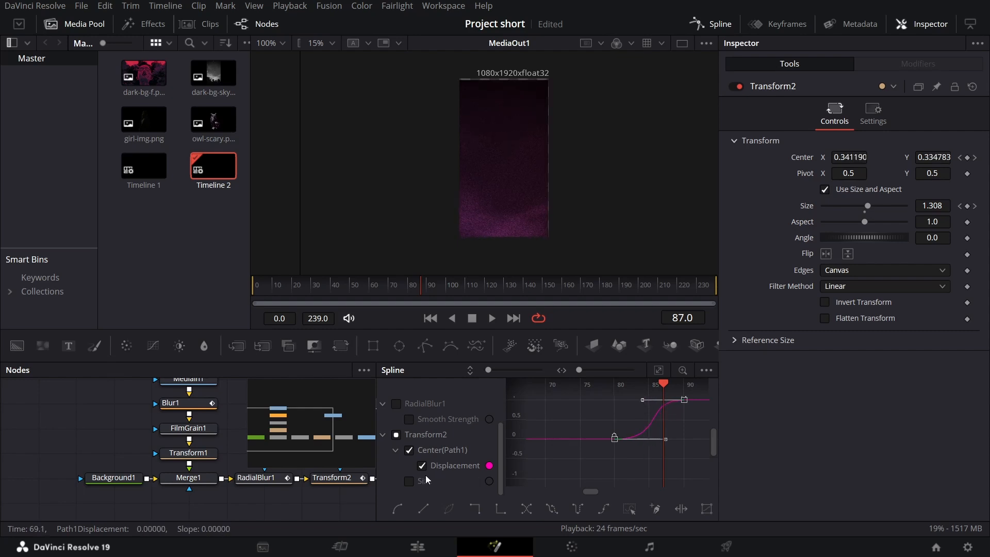
Isolate Transform2's size curve, flatten both its keyframes to ease the zoom, and close the spline editor
{"action": "left_click", "coordinate": [409, 480]}
{"action": "left_click", "coordinate": [422, 466]}
{"action": "left_click_drag", "start_coordinate": [589, 448], "coordinate": [691, 386]}
{"action": "key", "text": "f"}
{"action": "mouse_move", "coordinate": [637, 431]}
{"action": "left_mouse_down"}
{"action": "mouse_move", "coordinate": [656, 414]}
{"action": "mouse_move", "coordinate": [644, 414]}
{"action": "left_mouse_up"}
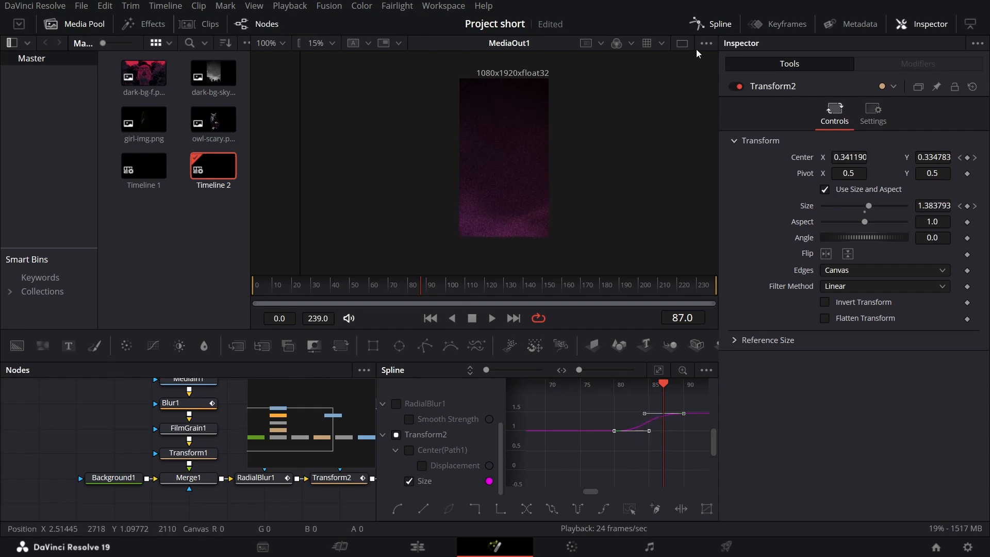
{"action": "left_click", "coordinate": [710, 24]}
Play back from about frame 50 to 100 to check the eased sky zoom
{"action": "left_click_drag", "start_coordinate": [404, 281], "coordinate": [348, 284]}
{"action": "key", "text": "space"}
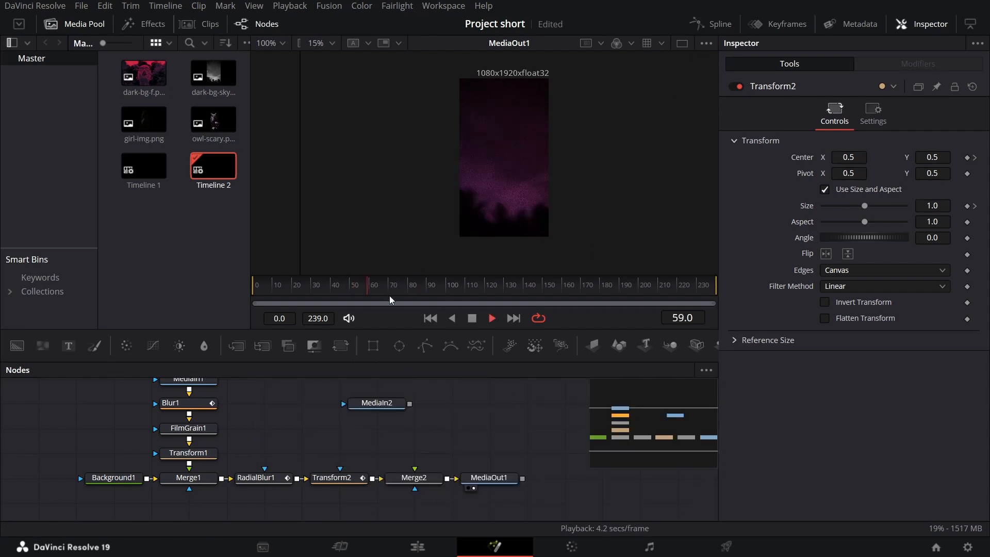
{"action": "key", "text": "space"}
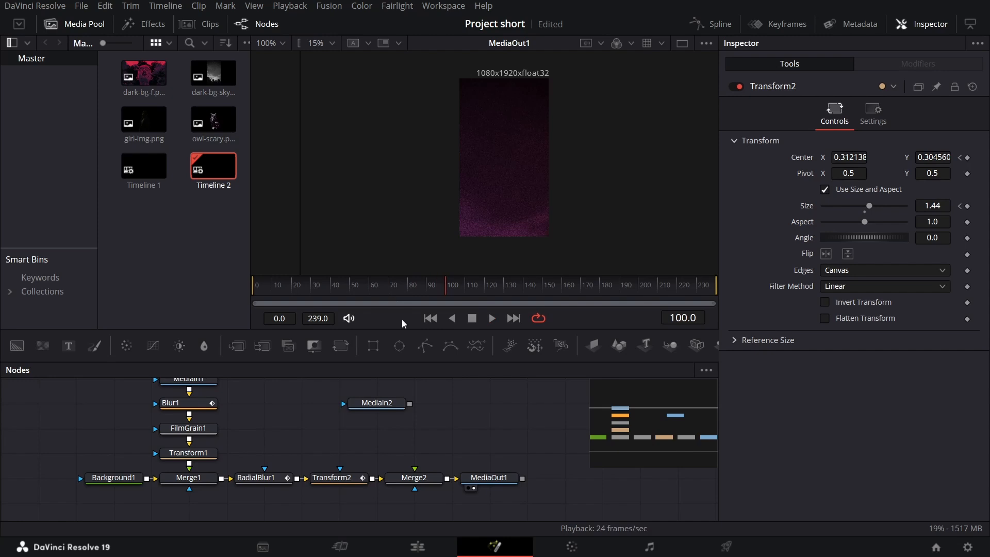
Place MediaIn2 above Merge2 and attach an Image Plane 3D node to it, arranged directly beneath
{"action": "left_click_drag", "start_coordinate": [380, 405], "coordinate": [418, 406]}
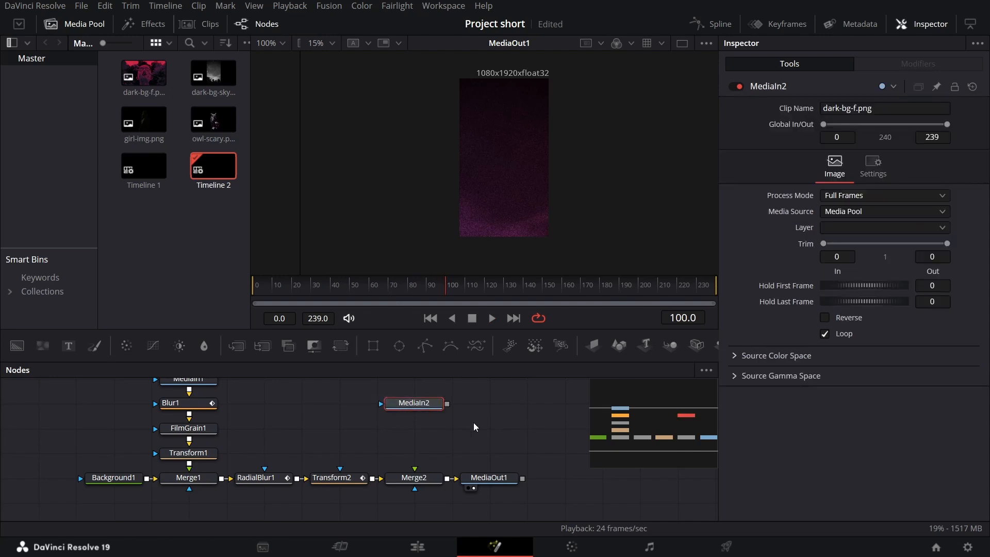
{"action": "left_click_drag", "start_coordinate": [473, 422], "coordinate": [450, 427]}
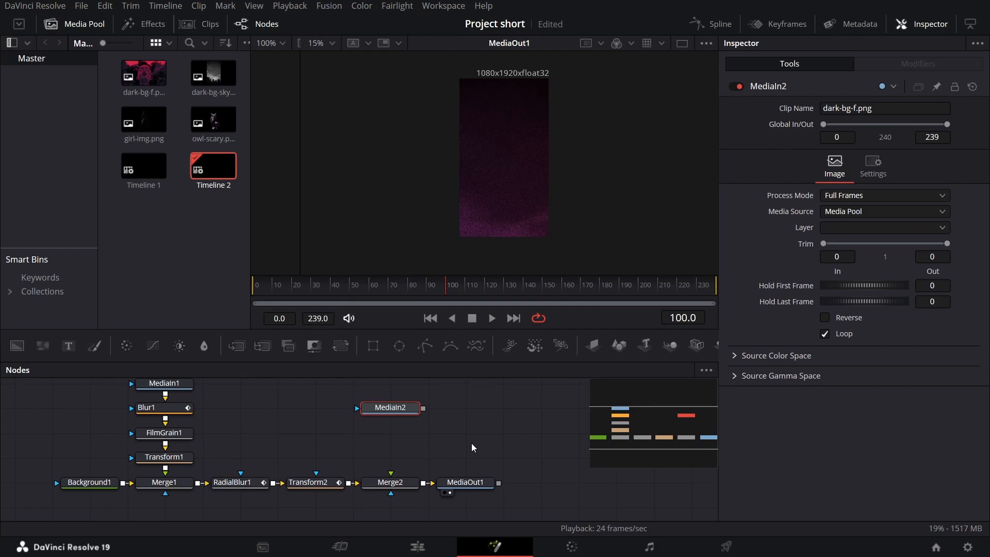
{"action": "left_click", "coordinate": [592, 345]}
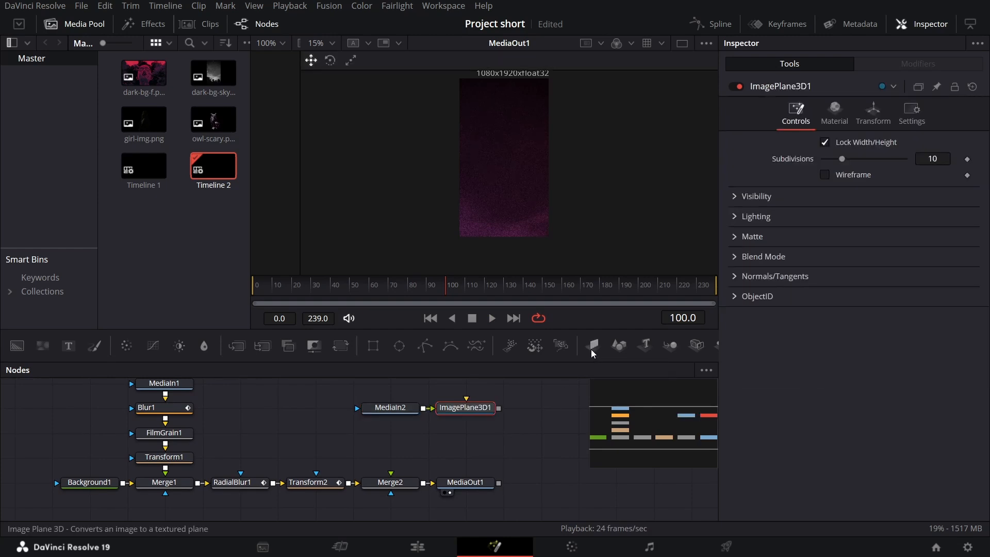
{"action": "left_click", "coordinate": [391, 407]}
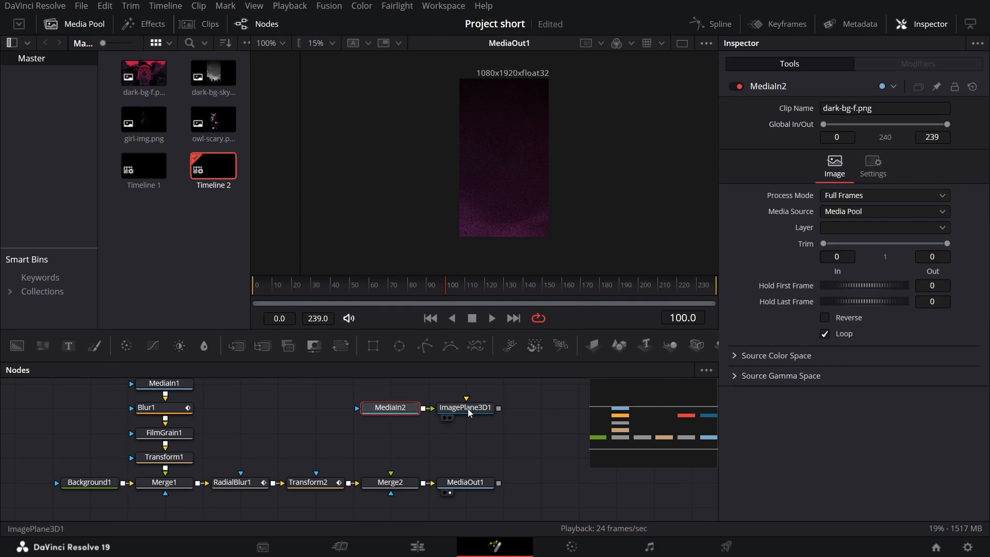
{"action": "left_click_drag", "start_coordinate": [466, 408], "coordinate": [407, 435]}
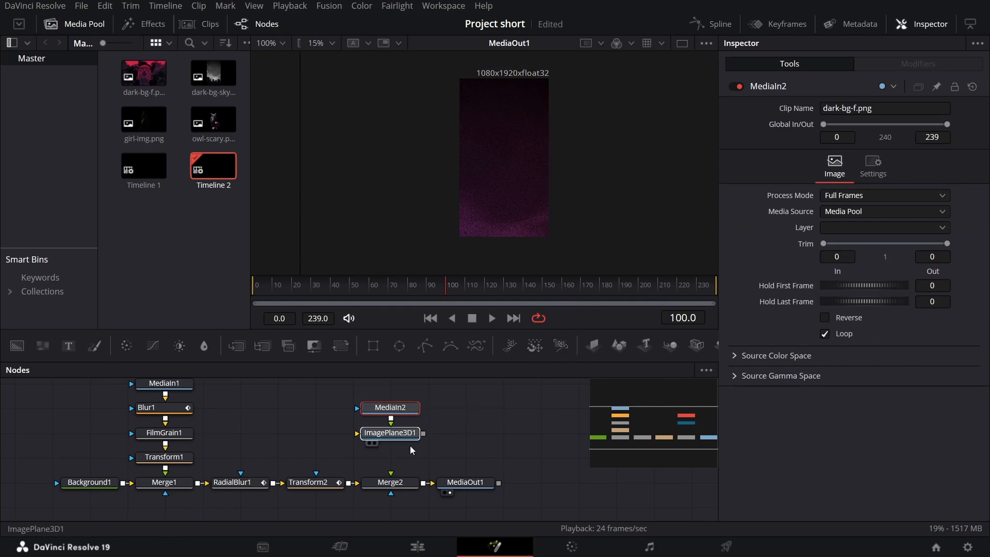
{"action": "left_click", "coordinate": [396, 437]}
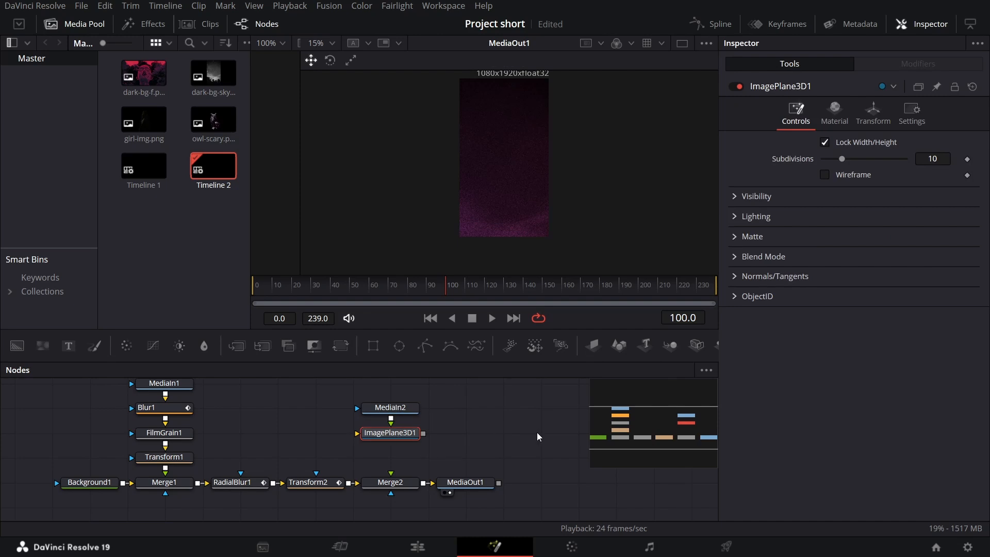
Add a Renderer 3D after the image plane, place it underneath and connect it to Merge2's foreground
{"action": "key", "text": "shift+space"}
{"action": "type", "text": "render"}
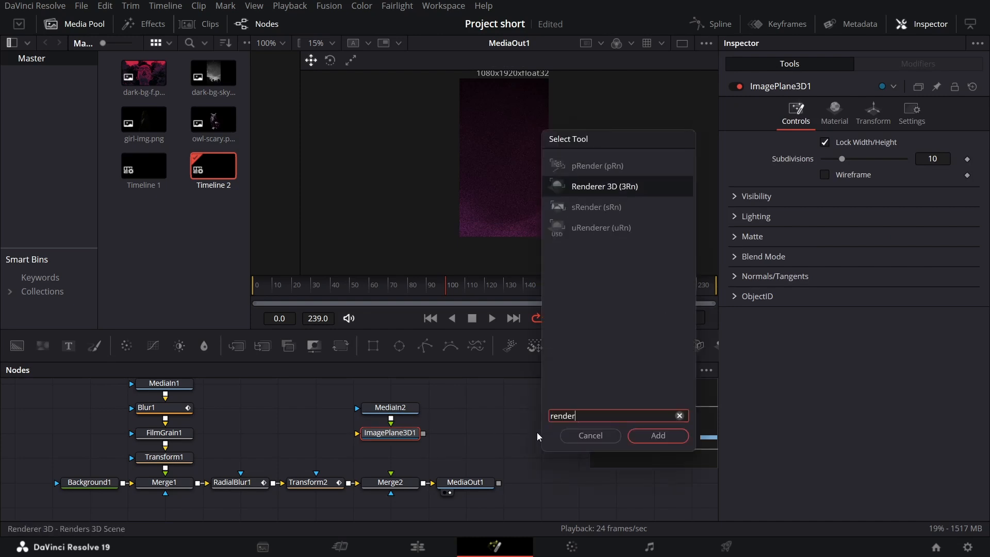
{"action": "key", "text": "Return"}
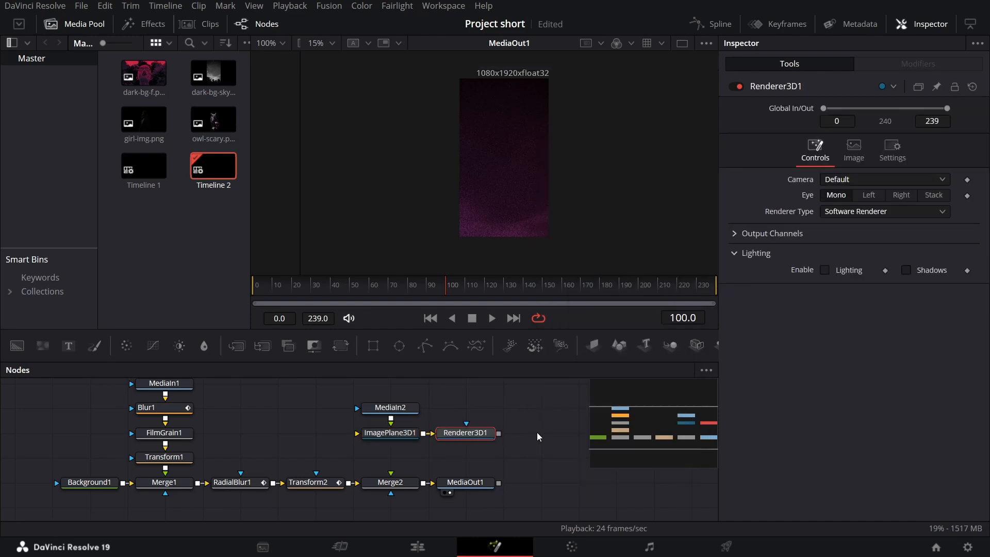
{"action": "left_click_drag", "start_coordinate": [465, 437], "coordinate": [394, 481]}
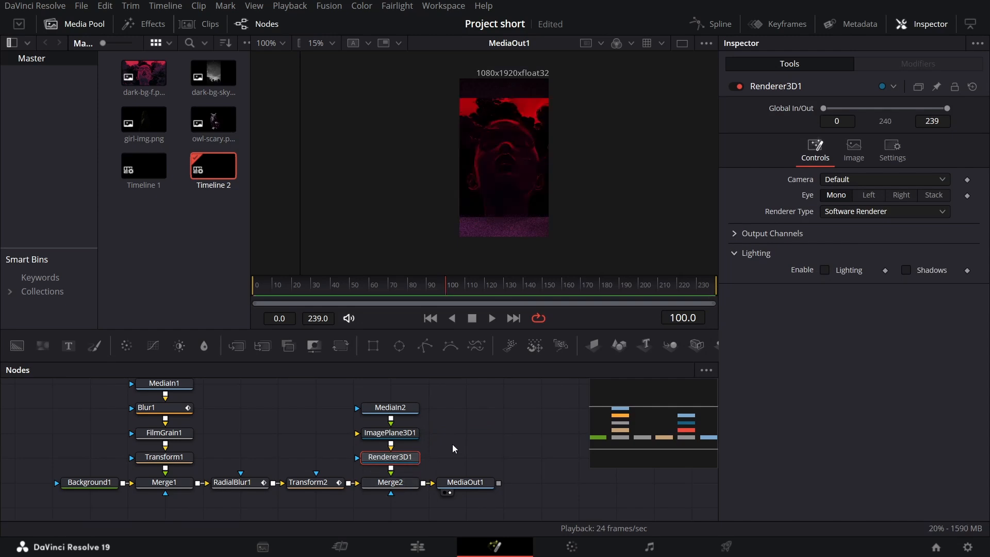
Set ImagePlane3D1's Z translation to 0.72 so the face fills the frame, and scrub back to frame 100
{"action": "left_click", "coordinate": [406, 435]}
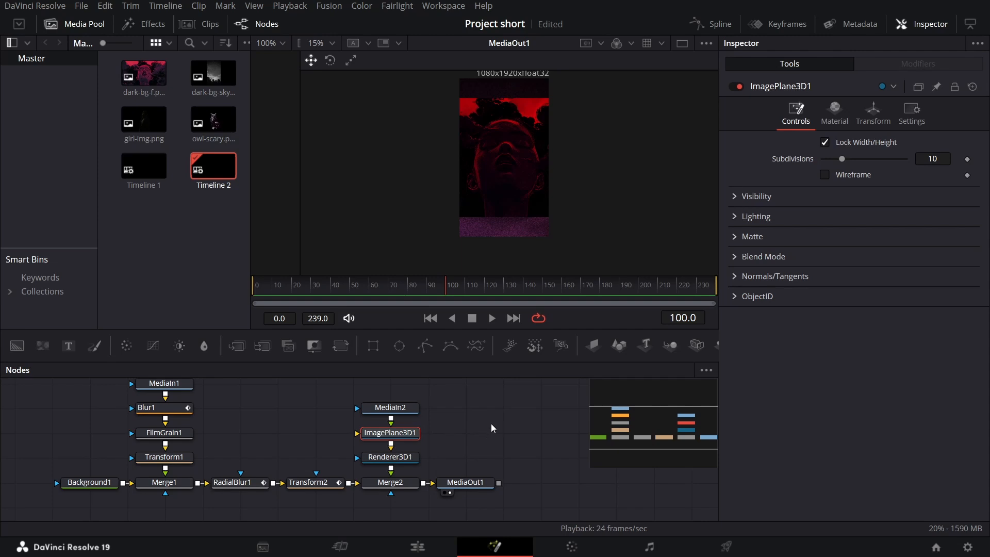
{"action": "left_click", "coordinate": [873, 112]}
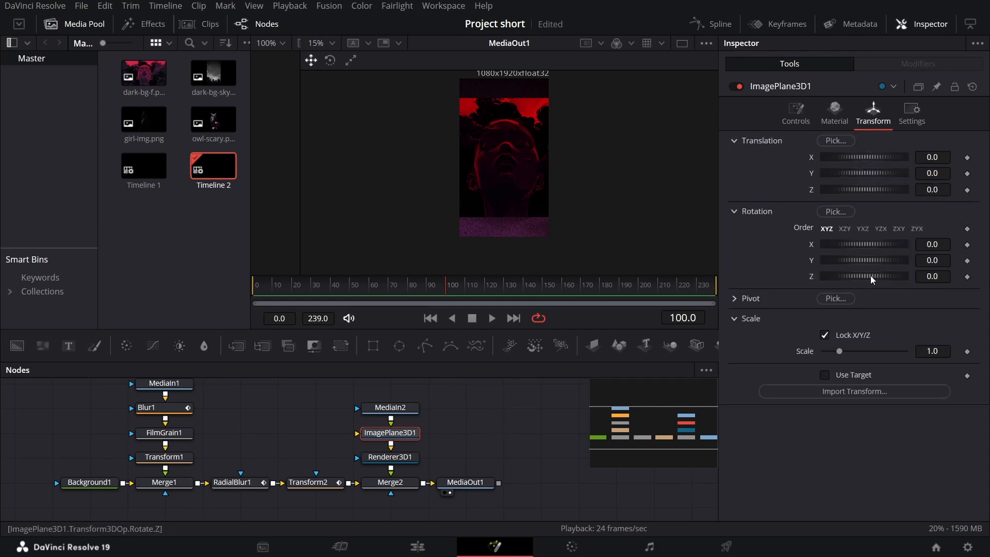
{"action": "left_click_drag", "start_coordinate": [860, 190], "coordinate": [864, 188]}
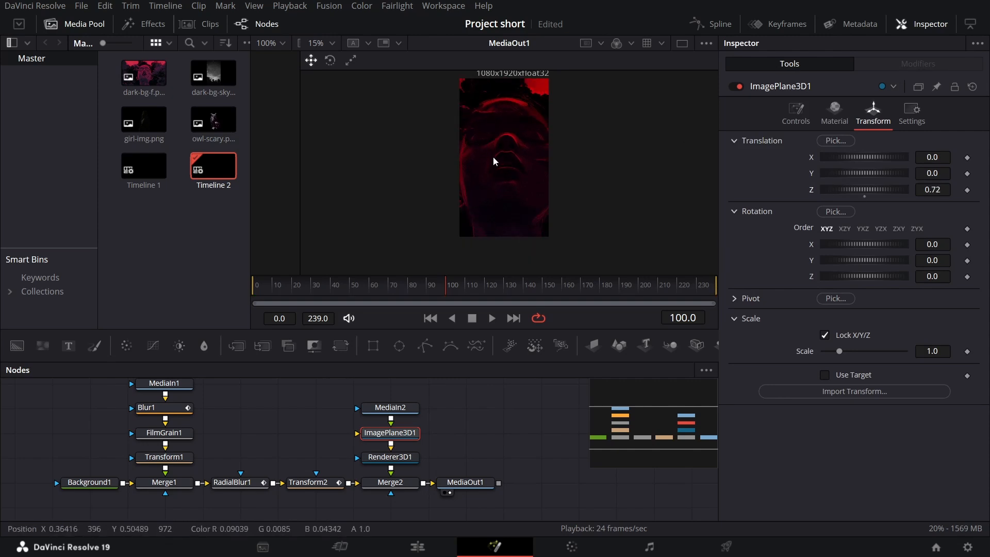
{"action": "left_click_drag", "start_coordinate": [391, 289], "coordinate": [447, 292]}
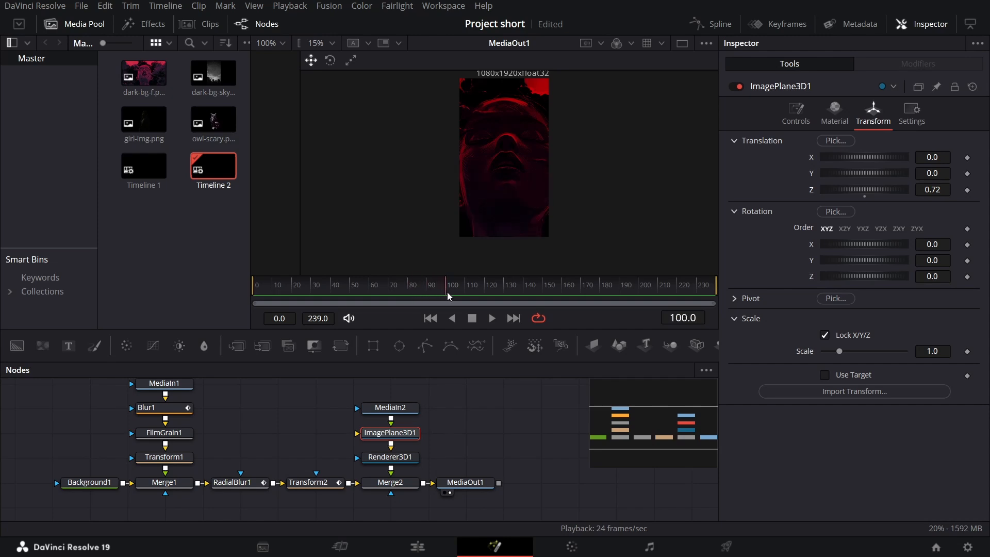
Keyframe Merge2's gain to 0 at frame 100 and to 1.0 at frame 101
{"action": "left_click", "coordinate": [405, 487]}
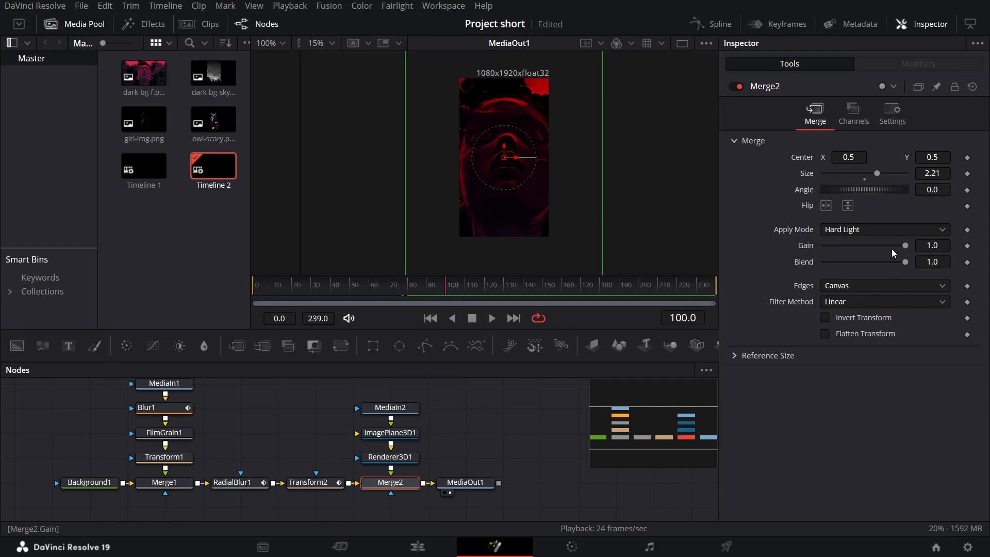
{"action": "left_click_drag", "start_coordinate": [906, 245], "coordinate": [824, 247]}
{"action": "left_click", "coordinate": [967, 245]}
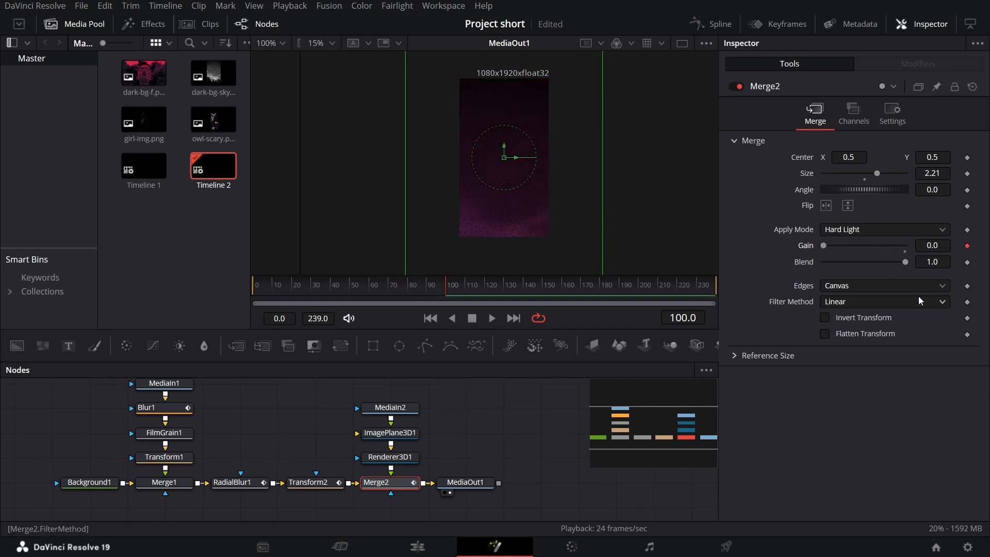
{"action": "key", "text": "Right"}
{"action": "left_click_drag", "start_coordinate": [824, 246], "coordinate": [923, 248]}
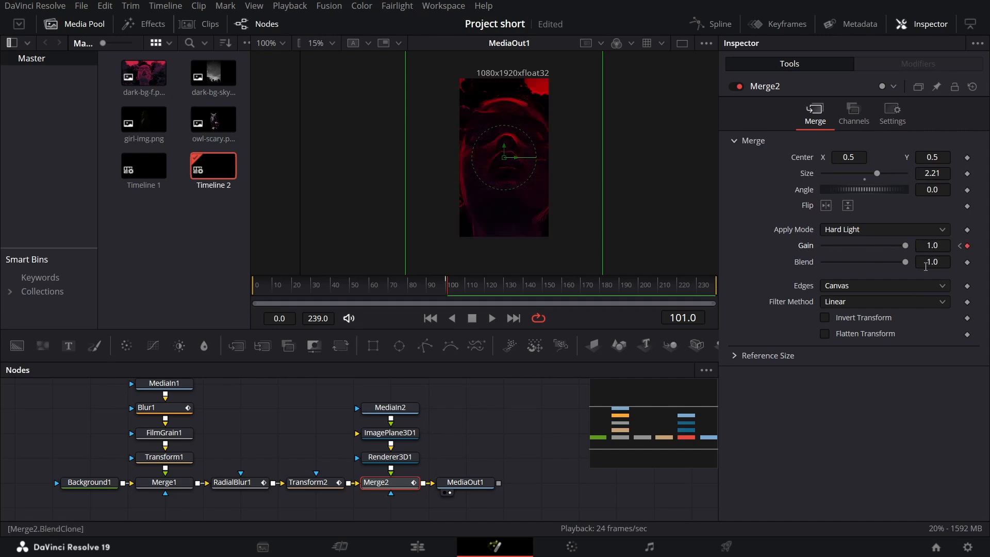
Continue the flicker by setting Merge2's gain to 0 at frame 102 and 1.0 at frame 104
{"action": "key", "text": "Right"}
{"action": "left_click_drag", "start_coordinate": [905, 245], "coordinate": [794, 247]}
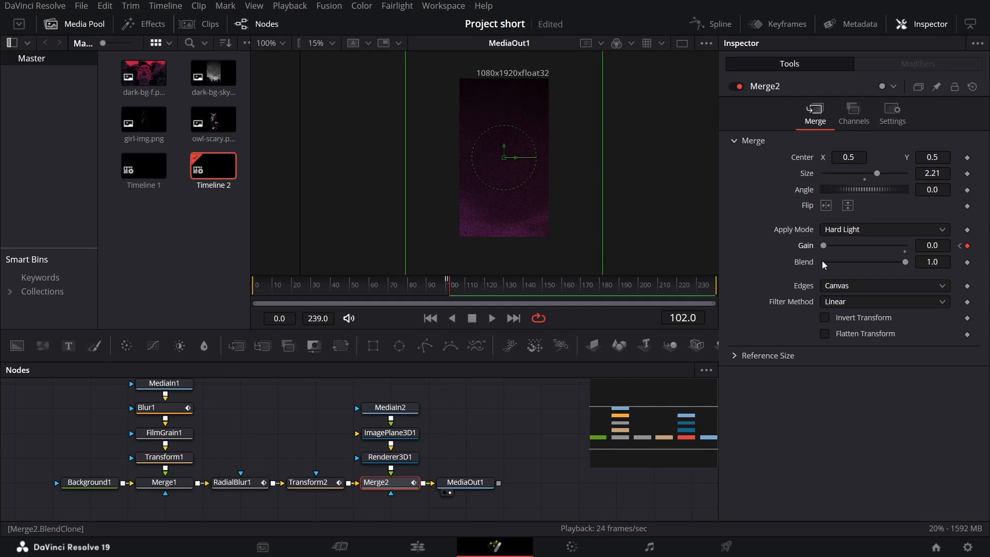
{"action": "key", "text": "Right"}
{"action": "key", "text": "Right"}
{"action": "left_click_drag", "start_coordinate": [826, 243], "coordinate": [919, 243]}
{"action": "key", "text": "Right"}
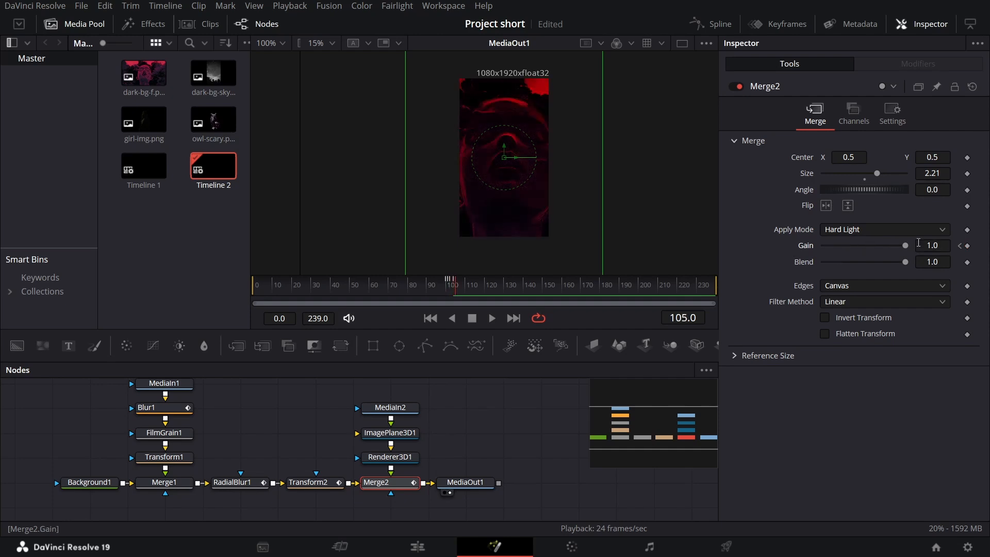
{"action": "mouse_move", "coordinate": [904, 244]}
{"action": "left_mouse_down"}
{"action": "mouse_move", "coordinate": [813, 249]}
{"action": "mouse_move", "coordinate": [917, 251]}
{"action": "mouse_move", "coordinate": [788, 252]}
{"action": "mouse_move", "coordinate": [914, 244]}
{"action": "left_mouse_up"}
{"action": "key", "text": "Right"}
{"action": "key", "text": "Right"}
Play back the face image's flicker and select the ImagePlane3D1 node
{"action": "key", "text": "space"}
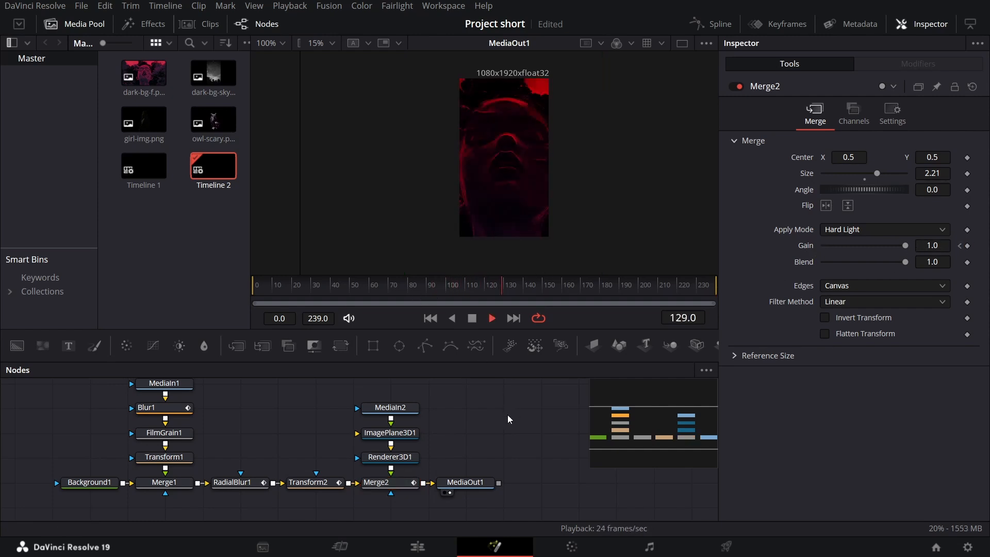
{"action": "key", "text": "space"}
{"action": "left_click", "coordinate": [415, 434]}
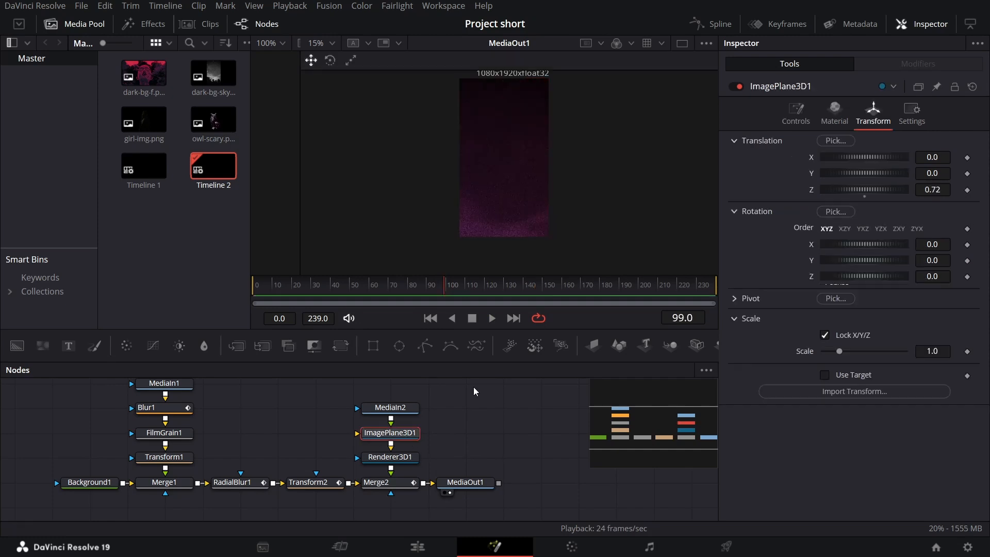
Go to frame 110 and set ImagePlane3D1's Z rotation to 25
{"action": "left_click", "coordinate": [463, 289]}
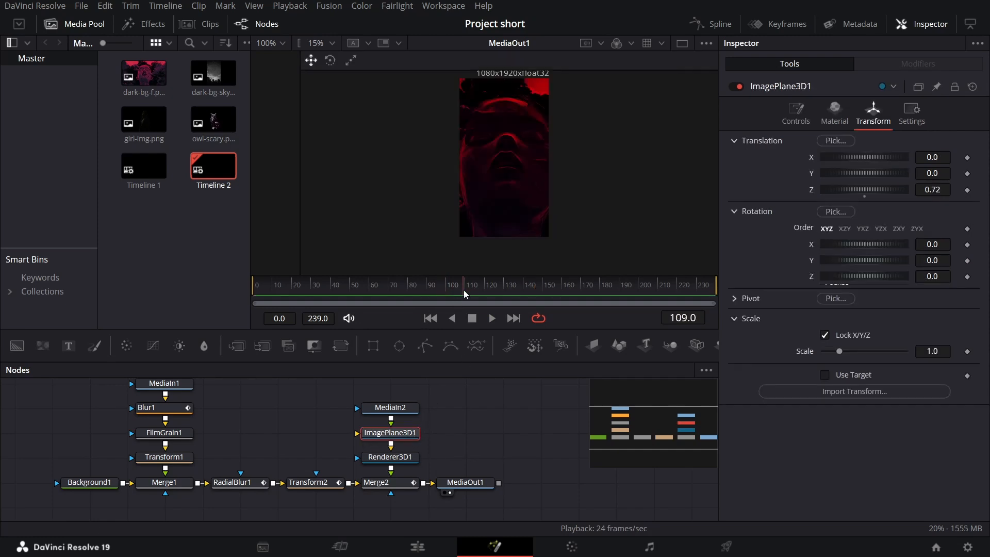
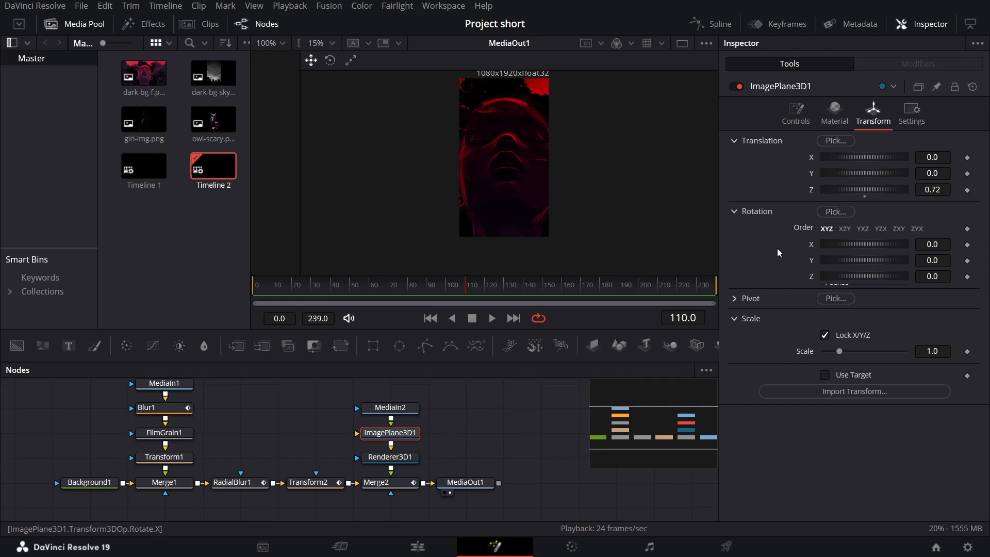
{"action": "left_click_drag", "start_coordinate": [519, 174], "coordinate": [511, 193]}
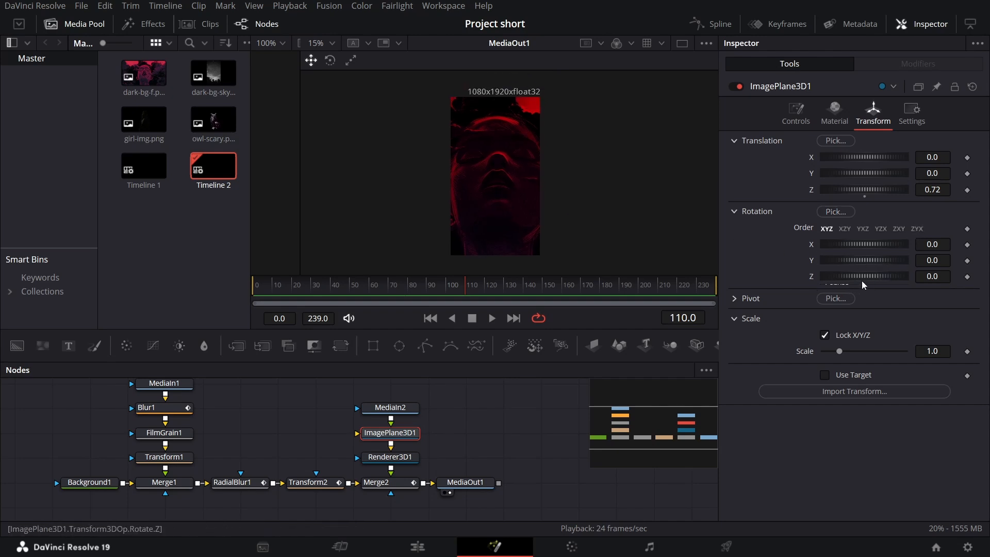
{"action": "left_click_drag", "start_coordinate": [851, 275], "coordinate": [858, 277]}
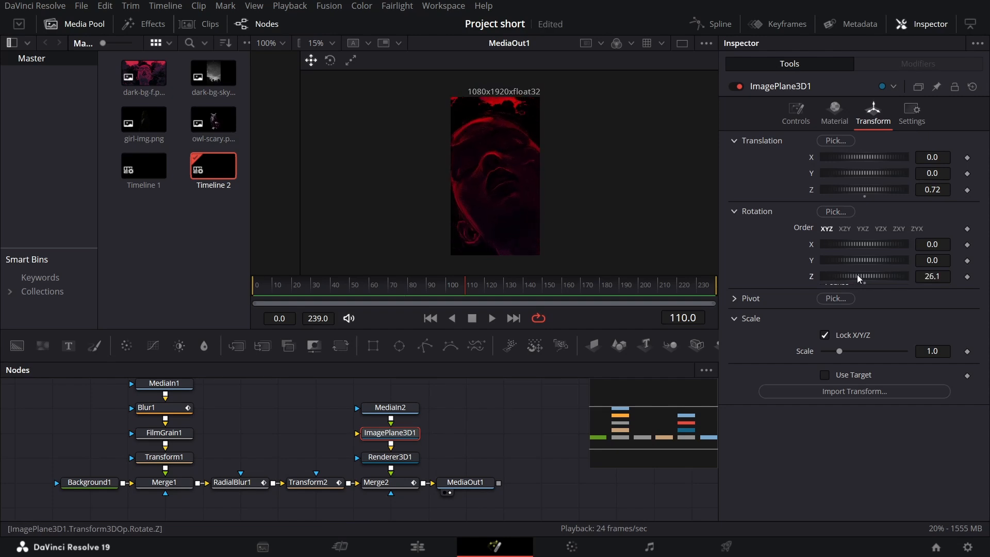
{"action": "left_click", "coordinate": [934, 277]}
{"action": "type", "text": "25"}
{"action": "key", "text": "Tab"}
Set ImagePlane3D1's Y rotation to 25 at frame 110
{"action": "left_click_drag", "start_coordinate": [857, 260], "coordinate": [864, 260]}
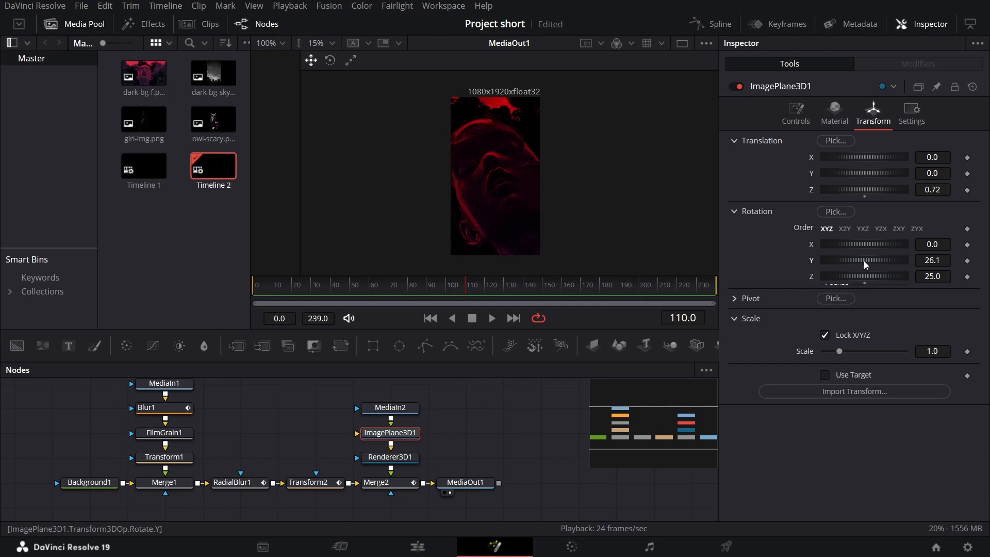
{"action": "left_click", "coordinate": [938, 256]}
{"action": "key", "text": "BackSpace"}
{"action": "key", "text": "BackSpace"}
{"action": "key", "text": "BackSpace"}
{"action": "key", "text": "BackSpace"}
{"action": "type", "text": "25"}
{"action": "key", "text": "Tab"}
Set ImagePlane3D1's X rotation to 5 and keyframe its X, Y and Z rotation at frame 110
{"action": "left_click_drag", "start_coordinate": [859, 245], "coordinate": [867, 244]}
{"action": "left_click", "coordinate": [933, 245]}
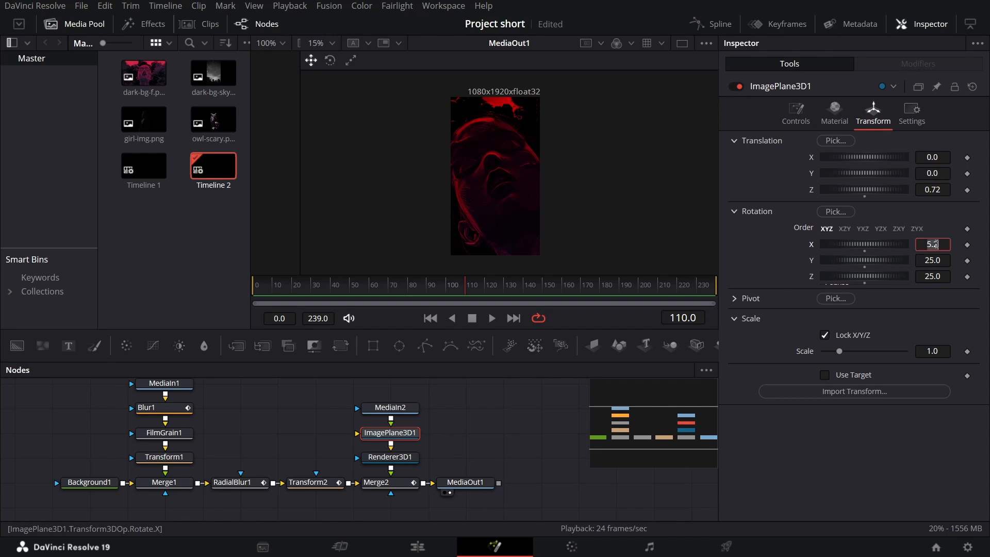
{"action": "type", "text": "5"}
{"action": "key", "text": "Tab"}
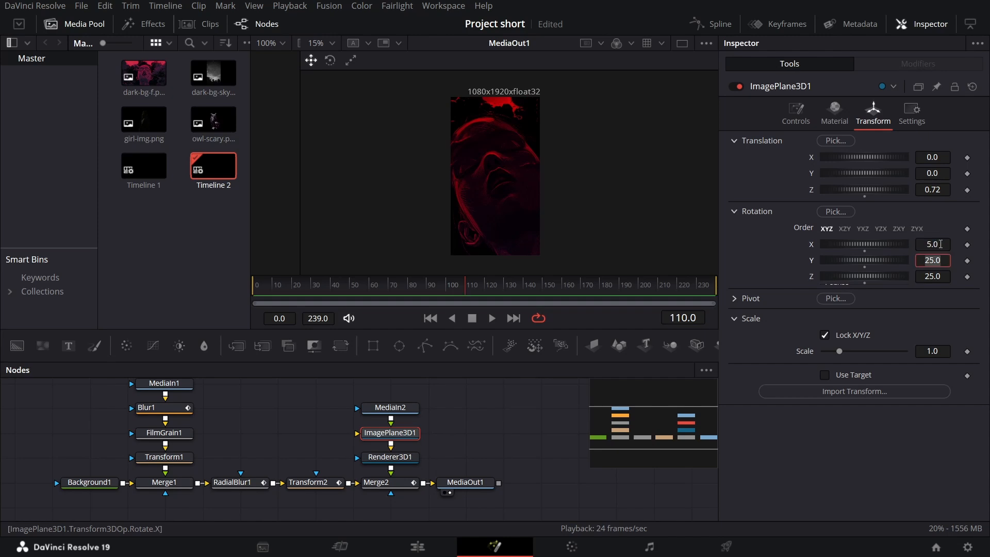
{"action": "left_click", "coordinate": [968, 245]}
{"action": "left_click", "coordinate": [967, 261]}
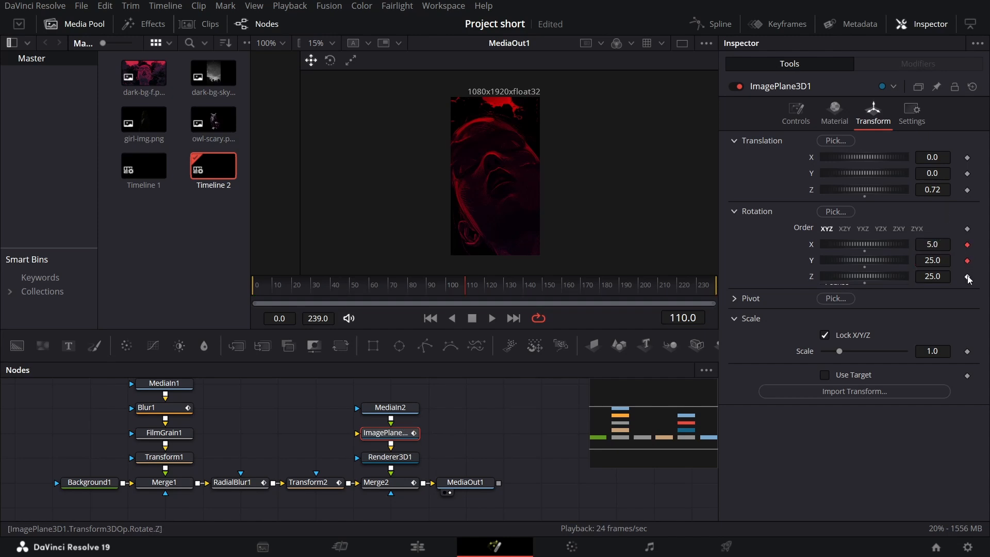
{"action": "left_click", "coordinate": [968, 277]}
Go to the last frame, 239, and set ImagePlane3D1's Z rotation to -15
{"action": "left_click_drag", "start_coordinate": [592, 286], "coordinate": [724, 305]}
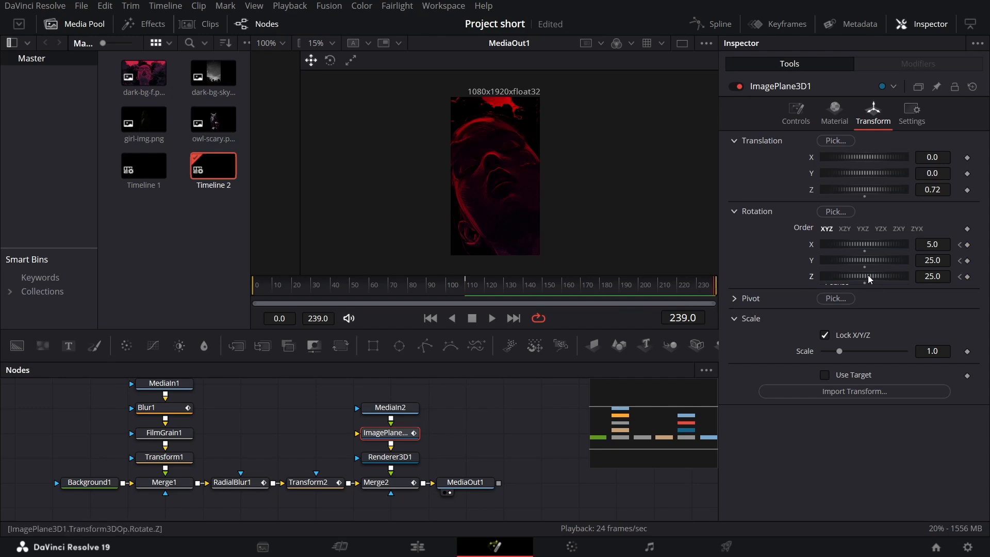
{"action": "left_click_drag", "start_coordinate": [867, 274], "coordinate": [857, 277]}
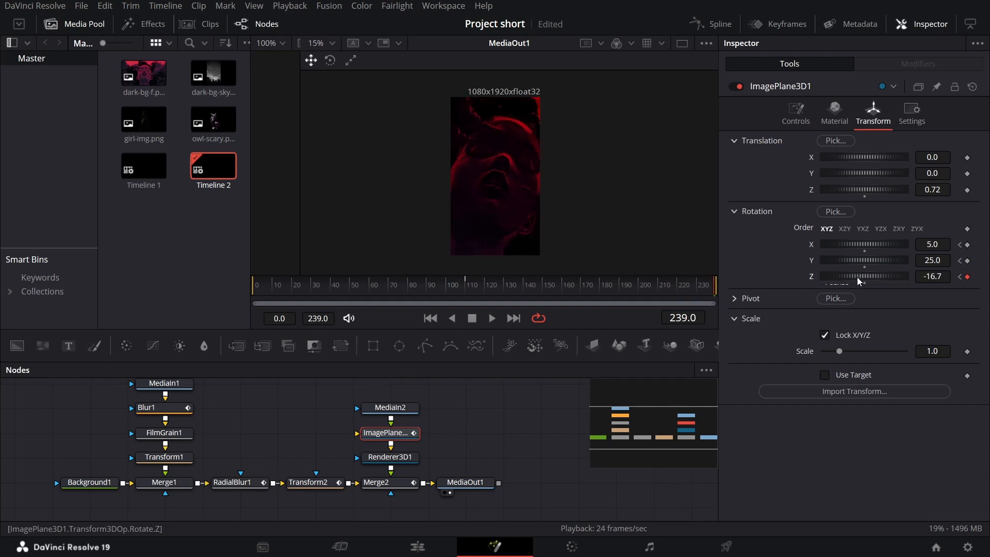
{"action": "left_click", "coordinate": [936, 277]}
{"action": "type", "text": "-15"}
{"action": "key", "text": "Tab"}
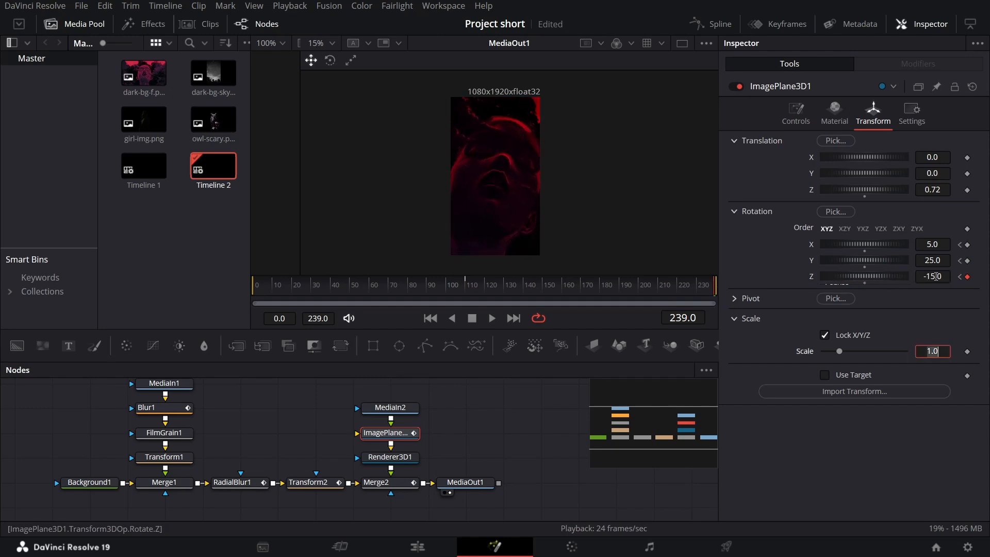
Set ImagePlane3D1's Y rotation to -20 and X rotation to -5 at frame 239
{"action": "left_click_drag", "start_coordinate": [865, 261], "coordinate": [855, 262]}
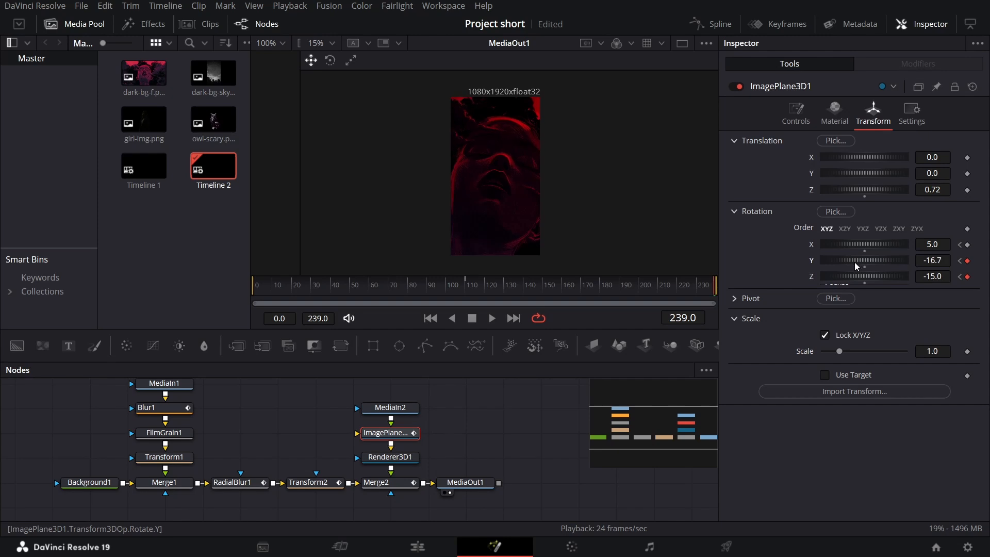
{"action": "left_click", "coordinate": [929, 260]}
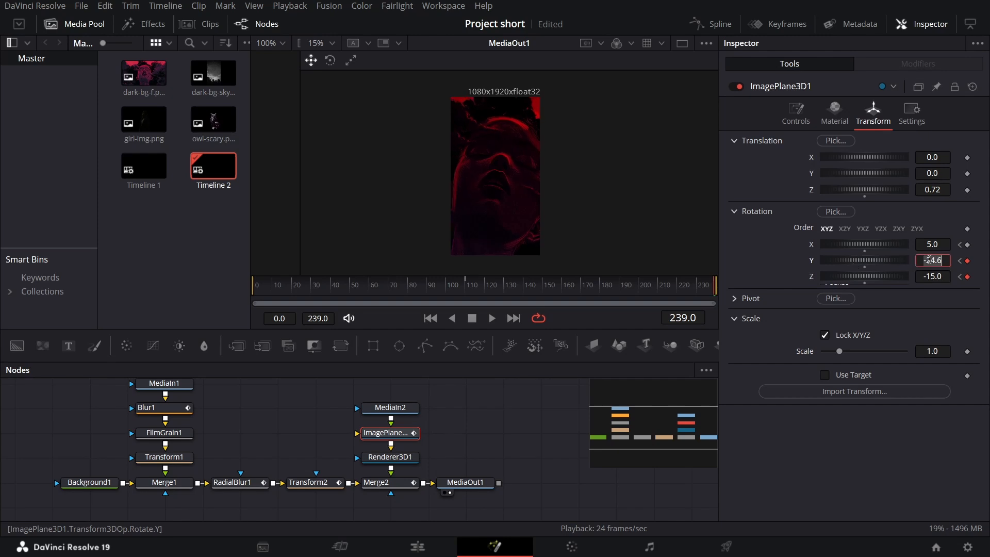
{"action": "type", "text": "-20"}
{"action": "key", "text": "Tab"}
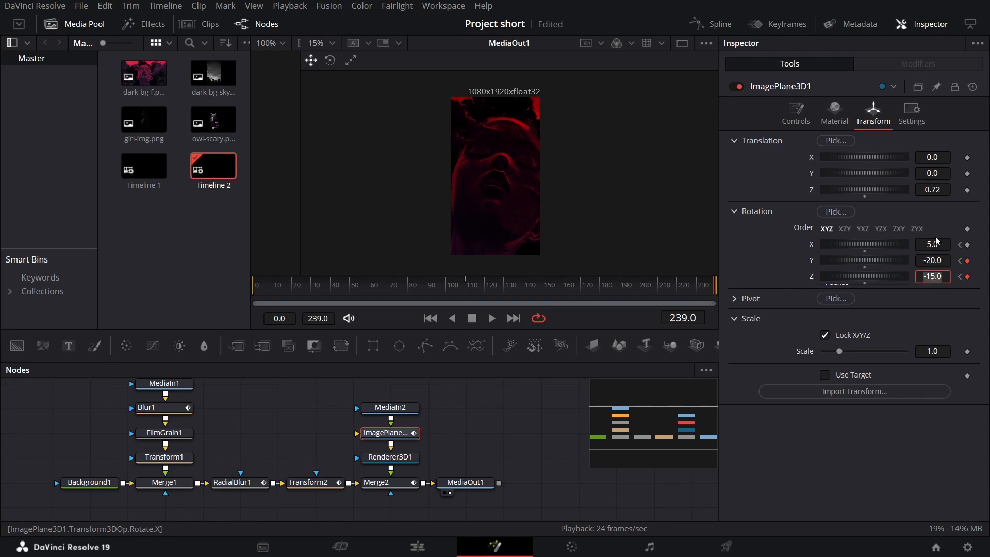
{"action": "left_click", "coordinate": [938, 244]}
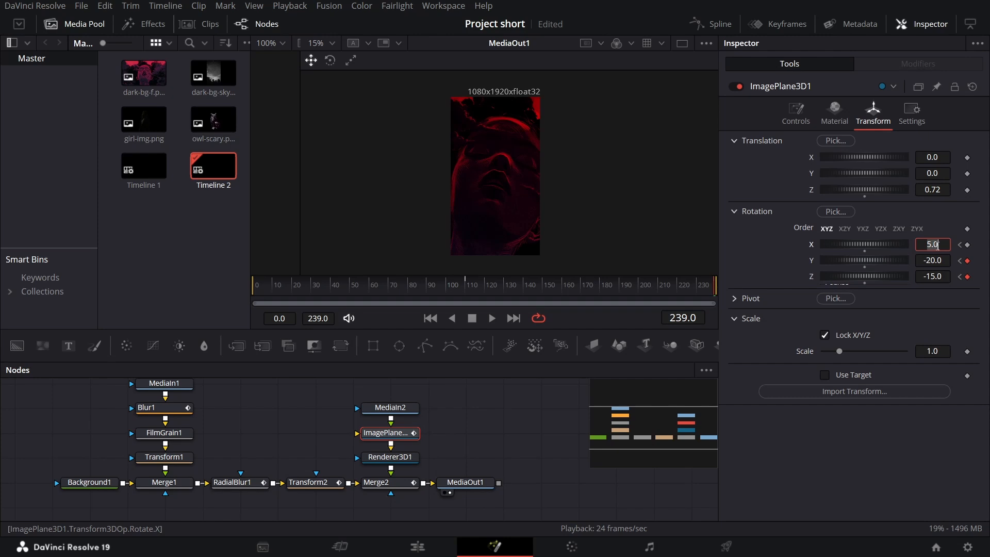
{"action": "type", "text": "-5"}
{"action": "key", "text": "Tab"}
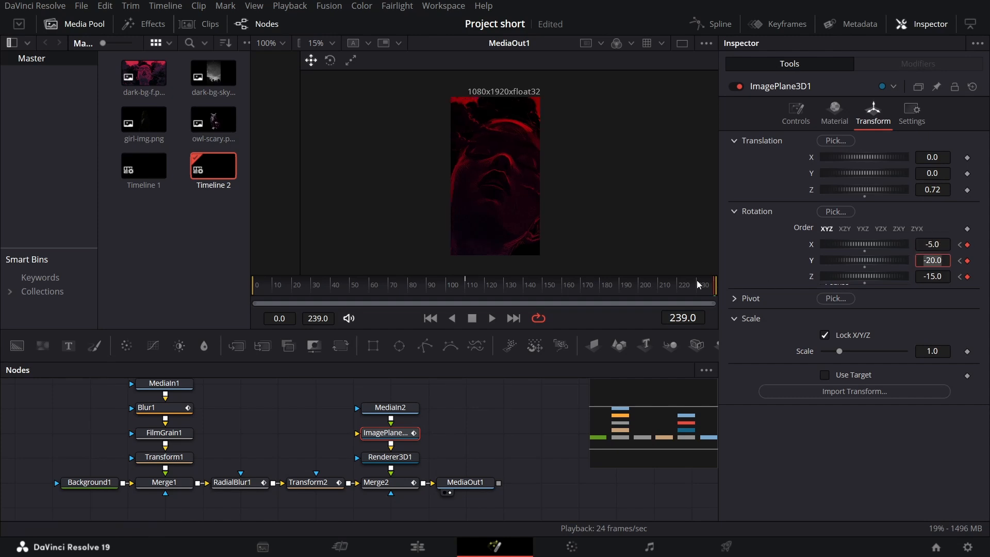
Play back the face image's rotation animation
{"action": "left_click", "coordinate": [458, 285]}
{"action": "left_click", "coordinate": [483, 415]}
{"action": "key", "text": "space"}
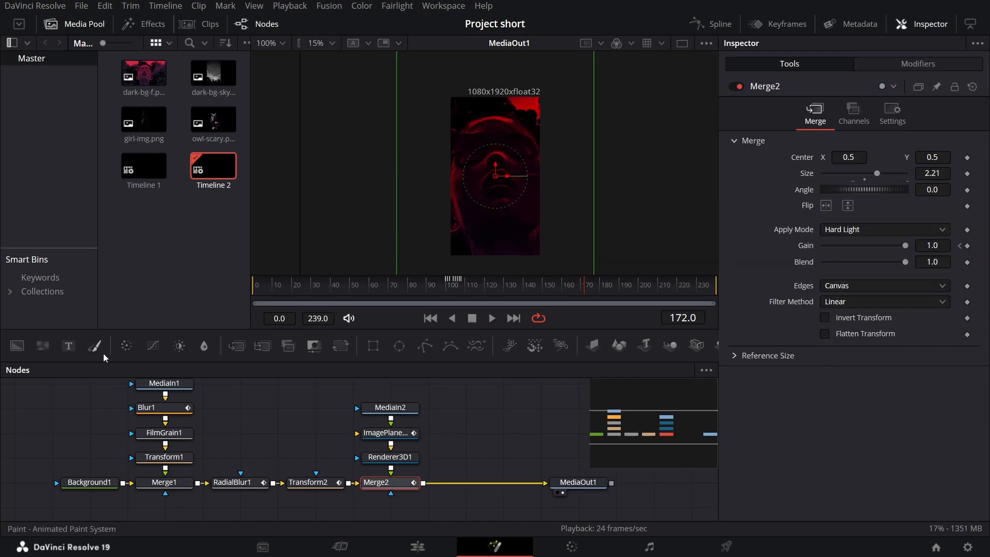
Add a Text node reading "BEWARE" and set its font to Poppins Black
{"action": "left_click_drag", "start_coordinate": [68, 346], "coordinate": [479, 444]}
{"action": "left_click", "coordinate": [783, 220]}
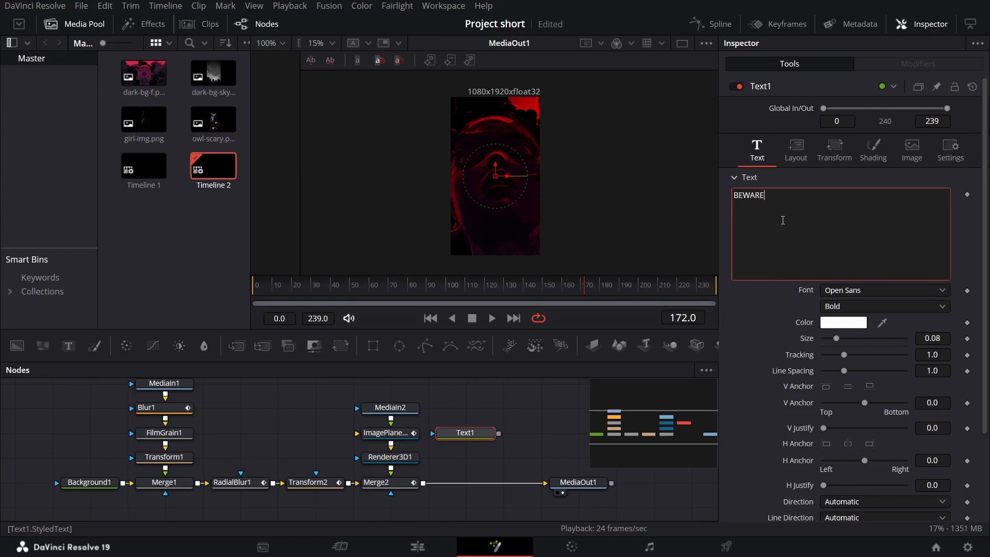
{"action": "left_click", "coordinate": [846, 290]}
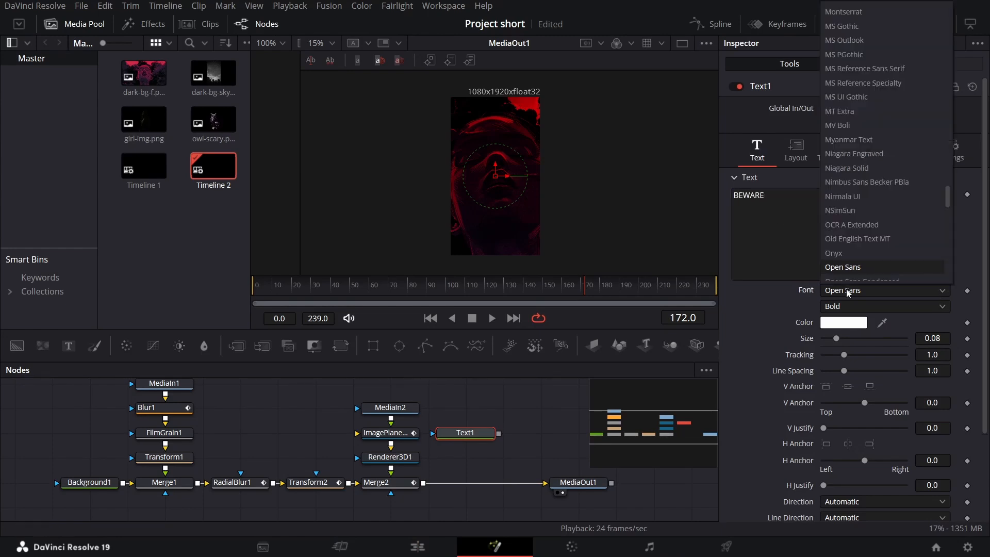
{"action": "key", "text": "Return"}
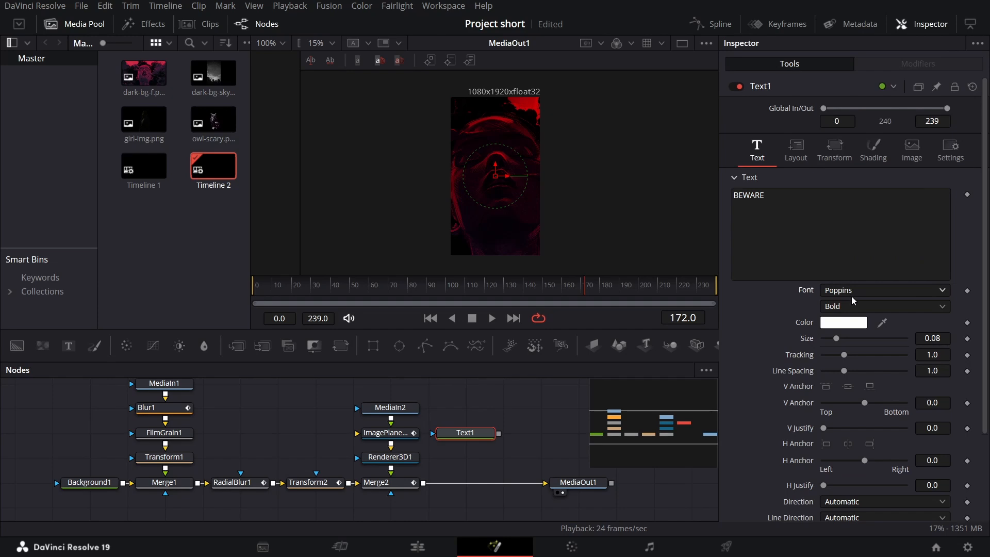
{"action": "left_click", "coordinate": [853, 305]}
{"action": "left_click", "coordinate": [854, 166]}
Set the BEWARE text's size to 0.3 and merge it over Merge2's output
{"action": "left_click", "coordinate": [944, 336]}
{"action": "type", "text": "0."}
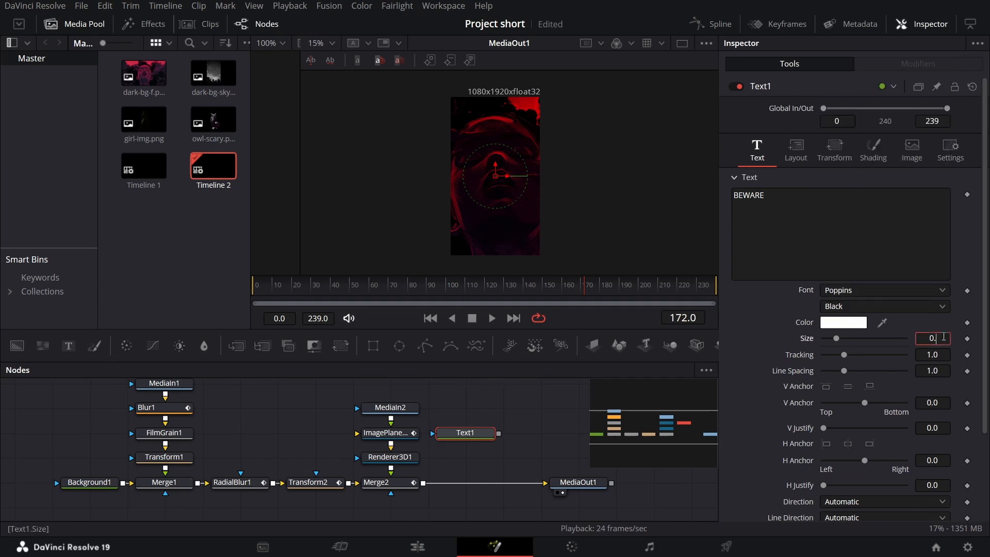
{"action": "type", "text": "3"}
{"action": "key", "text": "Tab"}
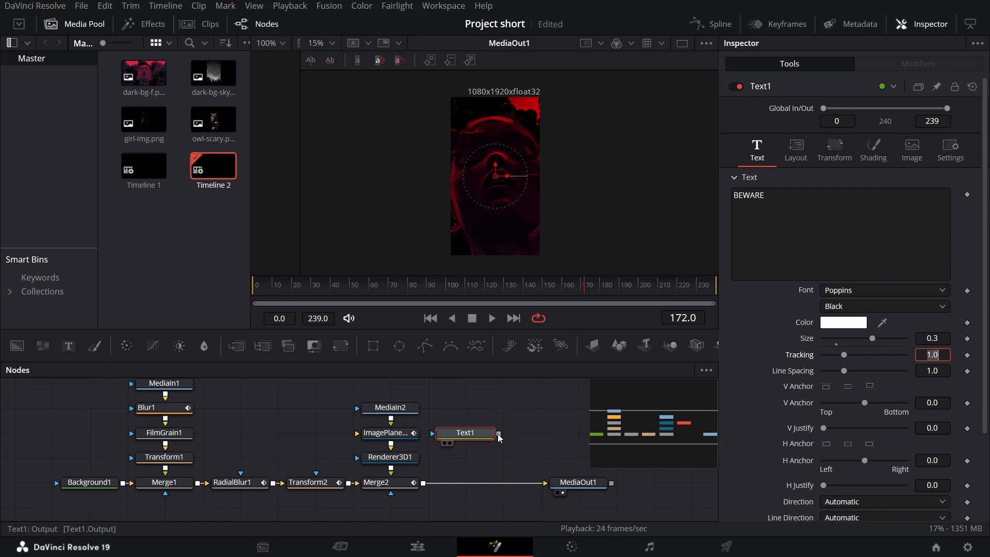
{"action": "left_click_drag", "start_coordinate": [499, 433], "coordinate": [426, 485]}
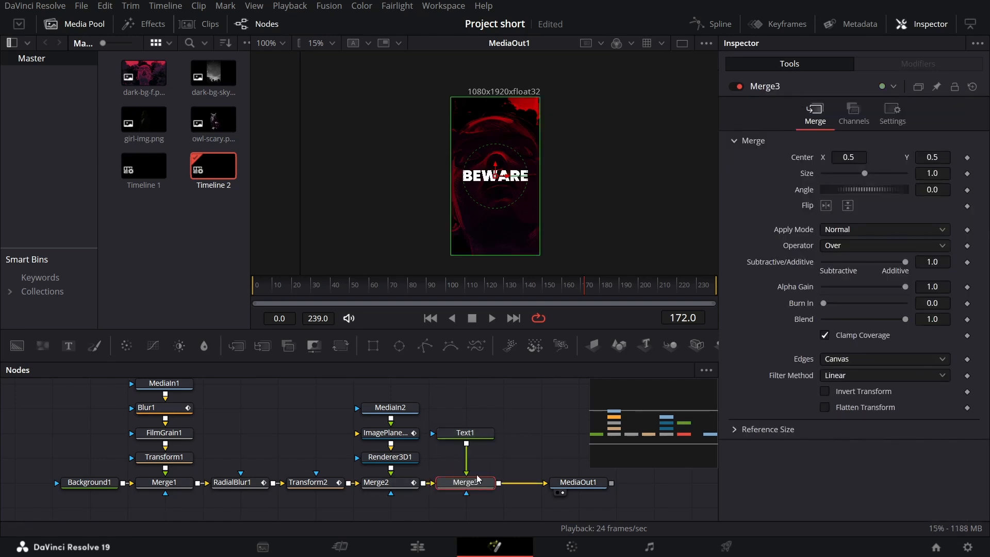
Change the BEWARE text's color to #d95f59
{"action": "left_click", "coordinate": [478, 435]}
{"action": "left_click", "coordinate": [846, 323]}
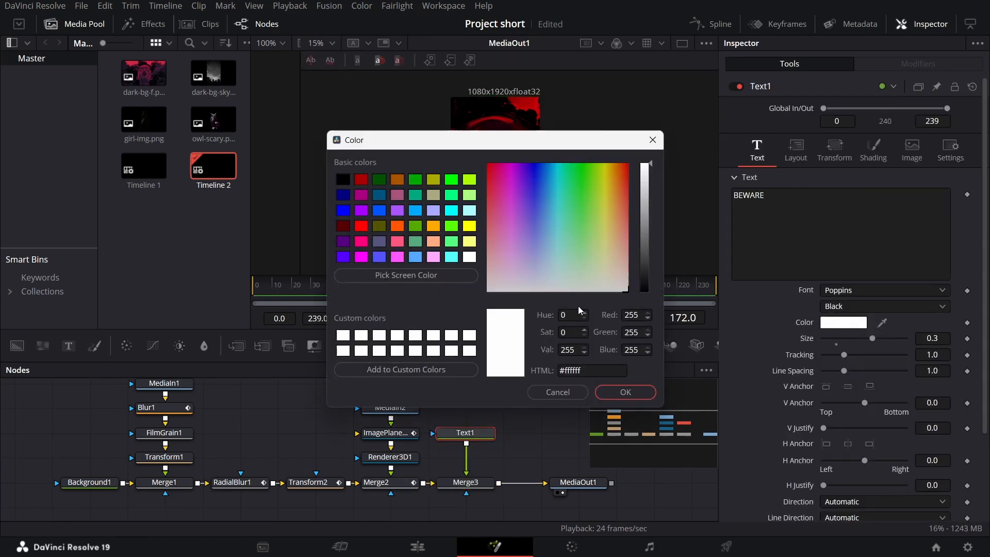
{"action": "left_click", "coordinate": [581, 375]}
{"action": "double_click", "coordinate": [583, 375]}
{"action": "type", "text": "d95f59"}
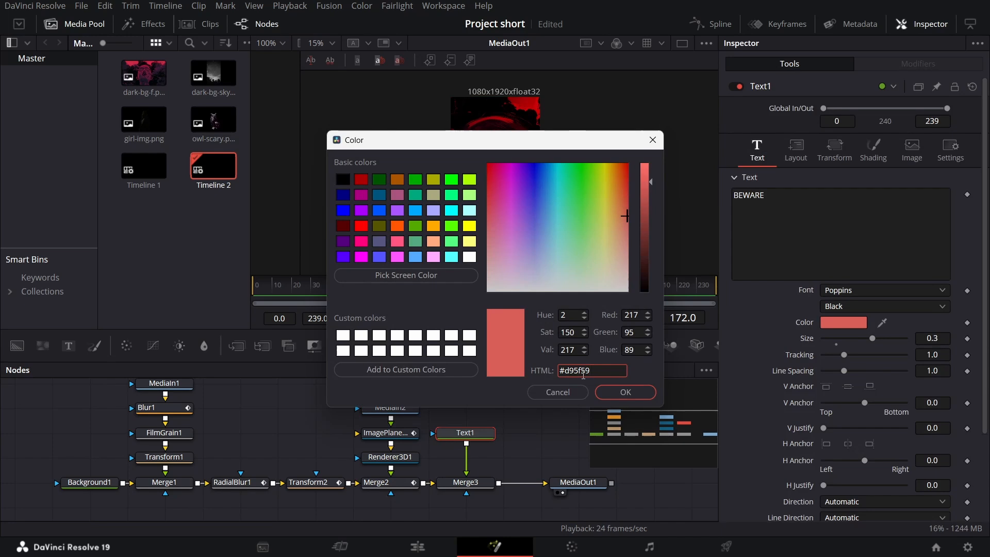
{"action": "key", "text": "Return"}
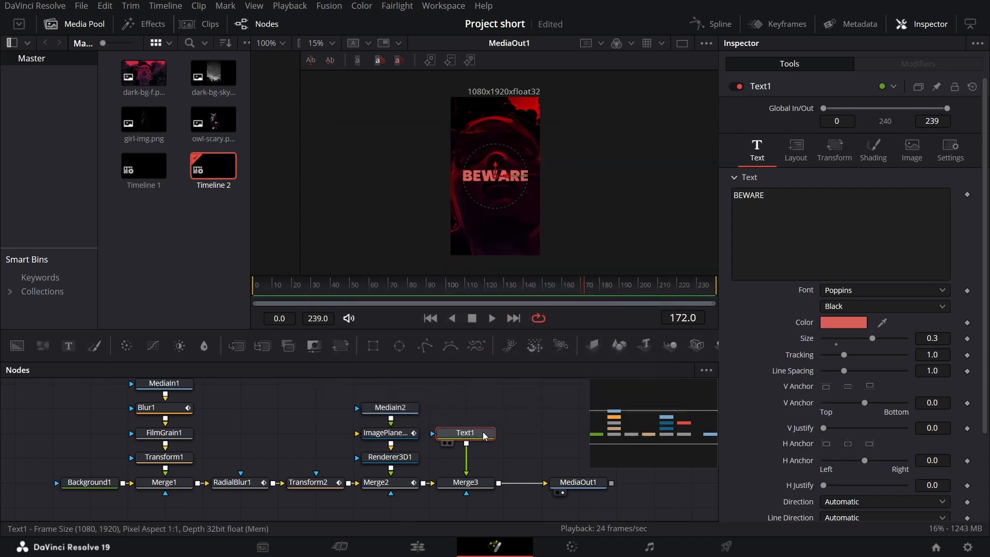
Add a Glow node after Text1 with a glow size of 80 and a glow of 0.5
{"action": "key", "text": "shift+space"}
{"action": "type", "text": "glow"}
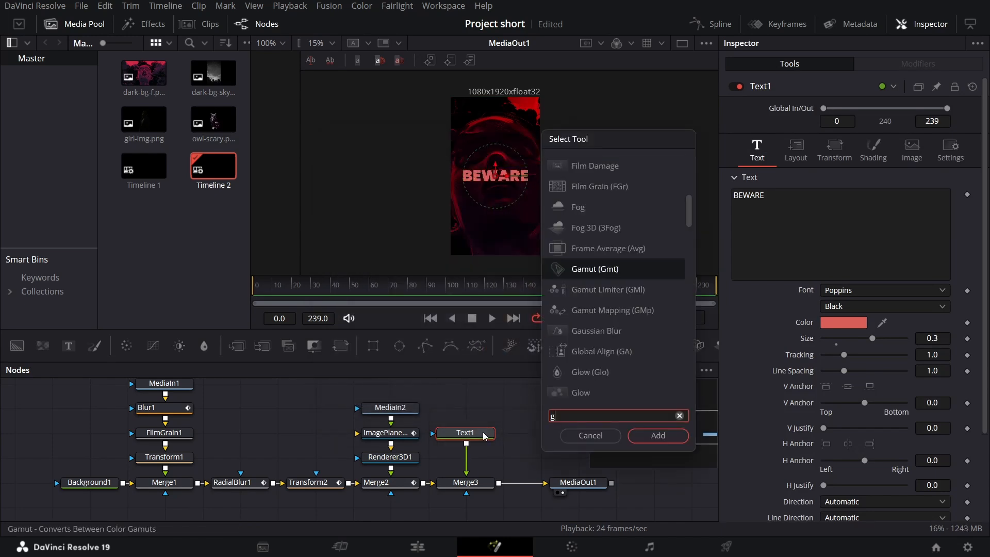
{"action": "key", "text": "Return"}
{"action": "left_click", "coordinate": [937, 192]}
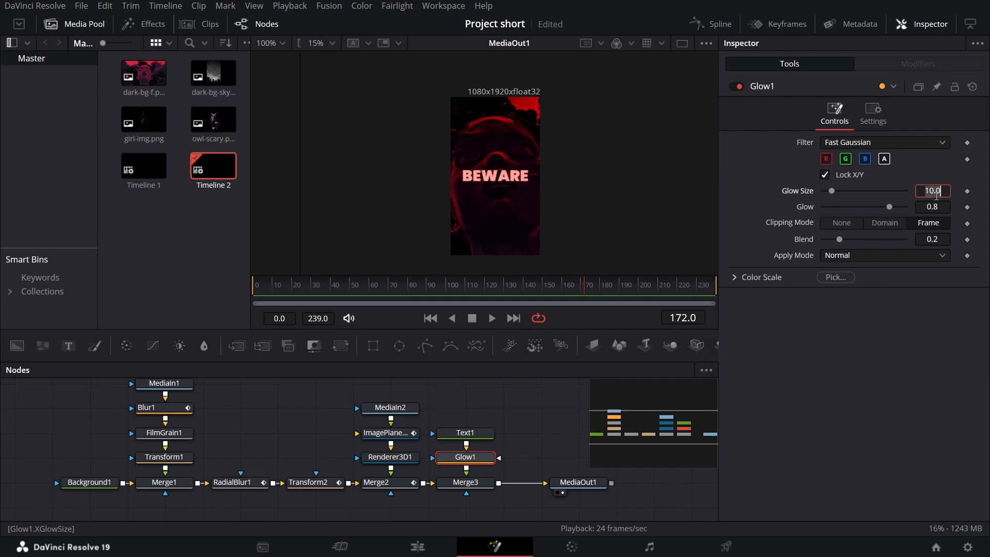
{"action": "type", "text": "80"}
{"action": "key", "text": "Tab"}
{"action": "type", "text": "03."}
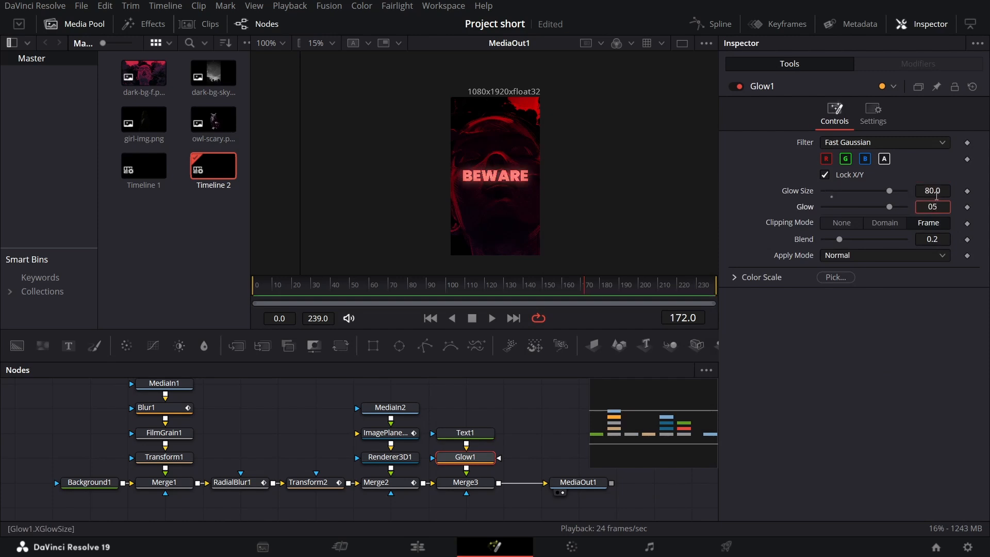
{"action": "type", "text": ".5"}
{"action": "key", "text": "Return"}
Add a FastNoise node as Merge3's effect mask and set its detail to 10
{"action": "left_click_drag", "start_coordinate": [94, 346], "coordinate": [371, 470]}
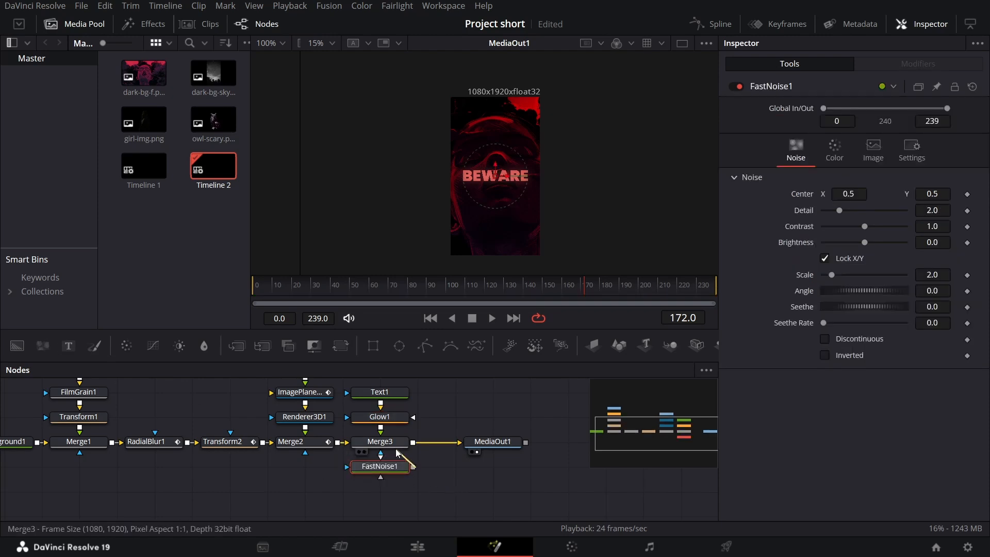
{"action": "left_click_drag", "start_coordinate": [413, 466], "coordinate": [397, 443]}
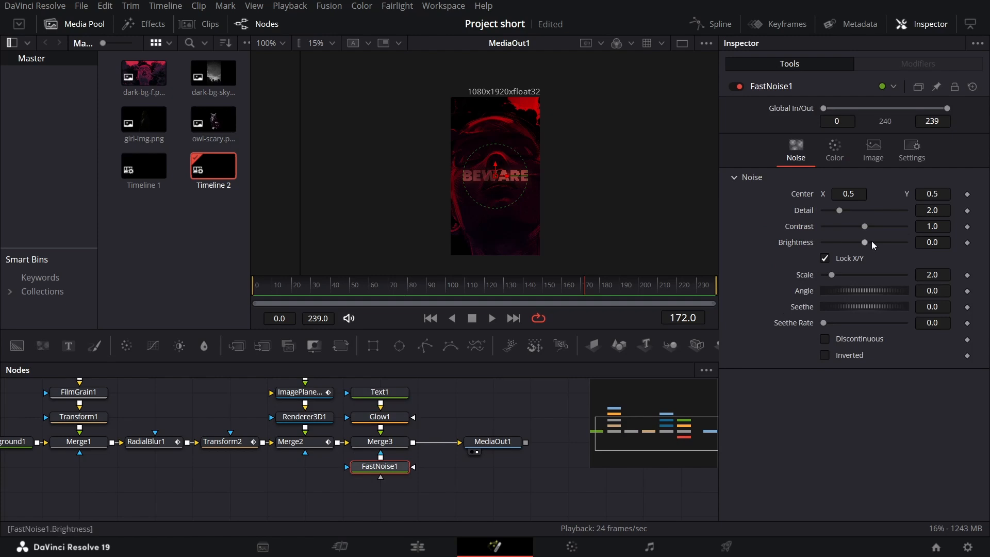
{"action": "left_click", "coordinate": [933, 210]}
{"action": "type", "text": "10"}
{"action": "key", "text": "Tab"}
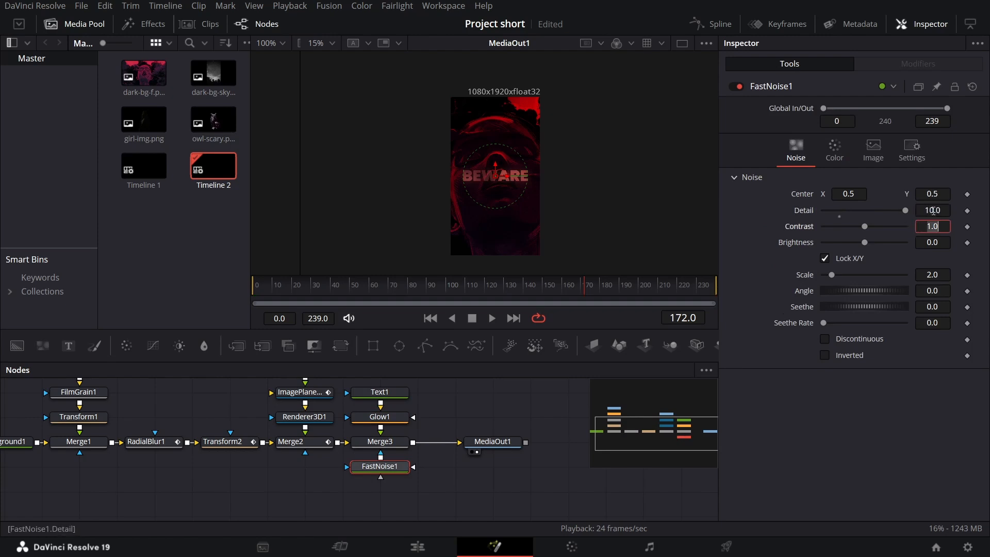
Set FastNoise1's contrast to 0.7, brightness to 0 and scale to 0
{"action": "type", "text": "0.7"}
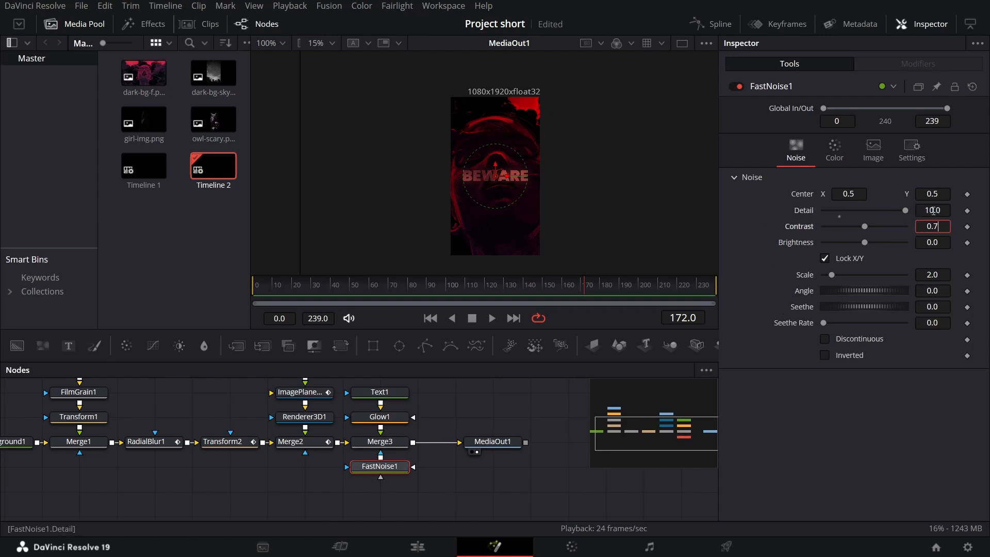
{"action": "key", "text": "Tab"}
{"action": "type", "text": "0."}
{"action": "type", "text": "0"}
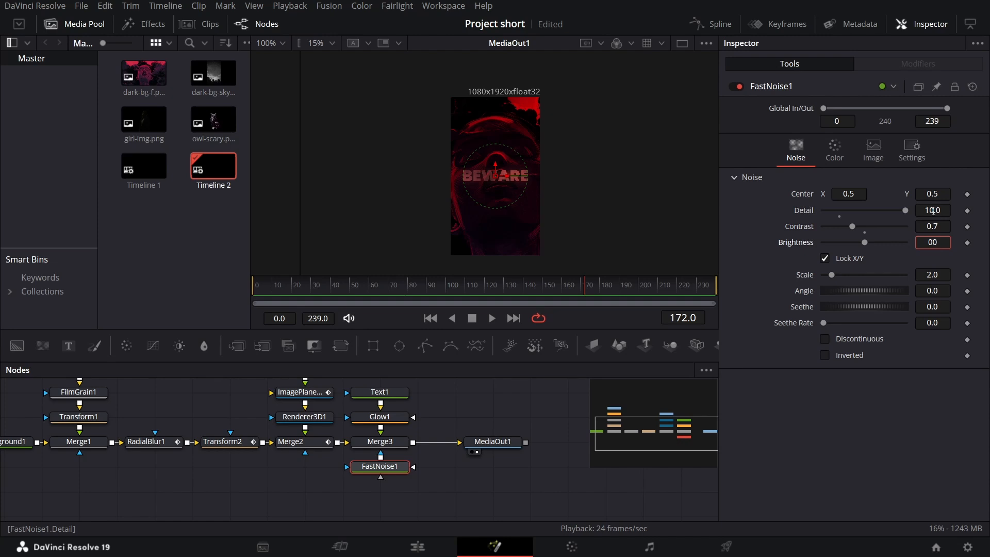
{"action": "key", "text": "Tab"}
{"action": "type", "text": "0"}
{"action": "key", "text": "Tab"}
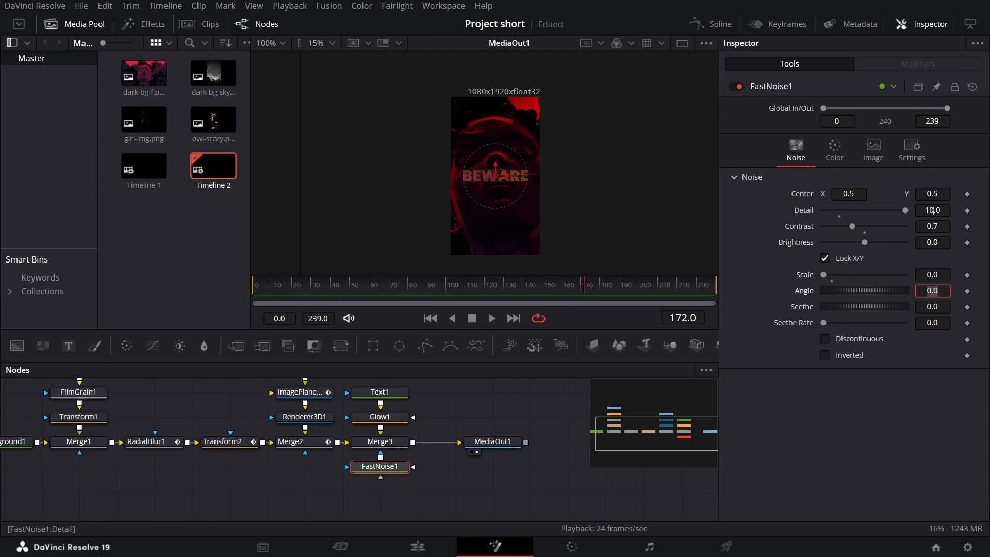
Set FastNoise1's seethe rate to 1.0 and play back the noise-masked BEWARE text
{"action": "key", "text": "Tab"}
{"action": "key", "text": "Tab"}
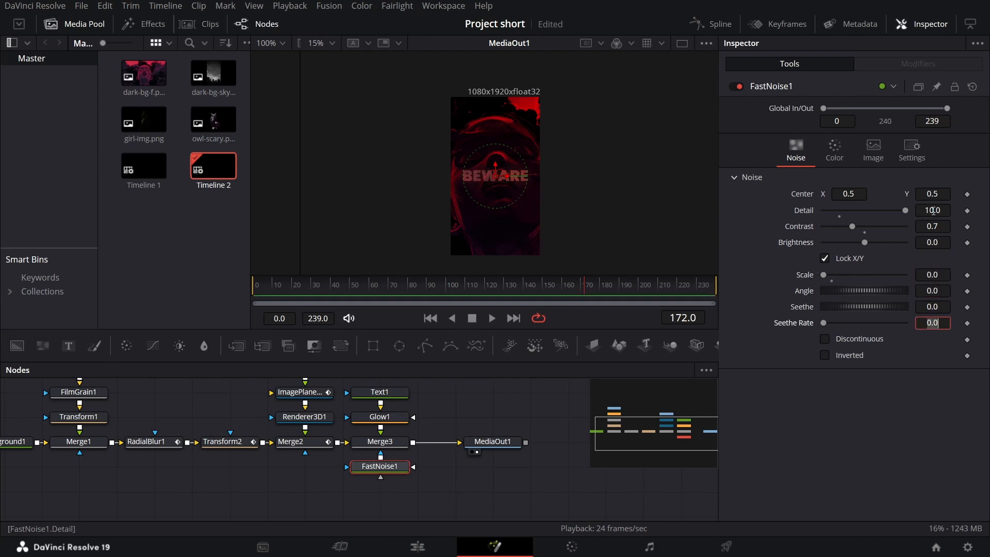
{"action": "key", "text": "Tab"}
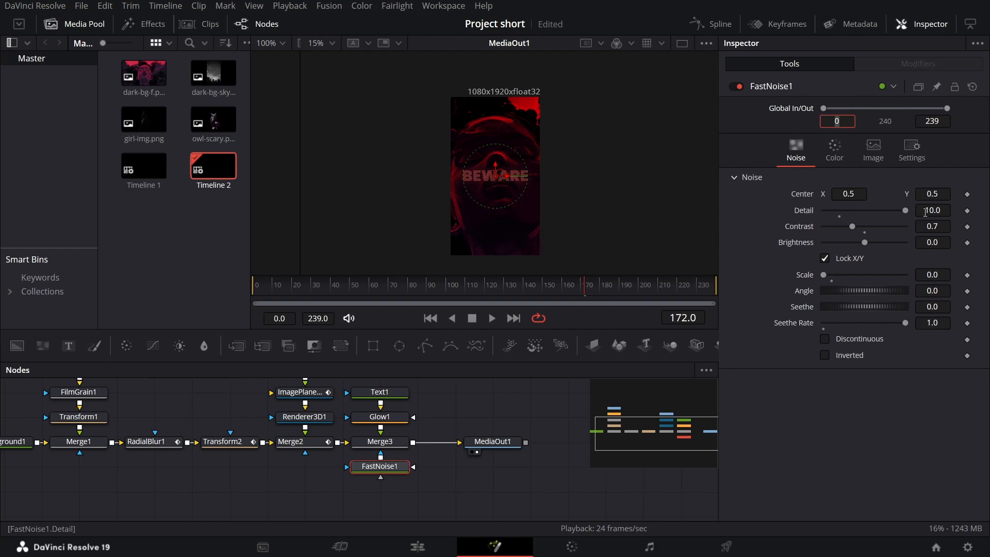
{"action": "left_click", "coordinate": [491, 394]}
{"action": "key", "text": "space"}
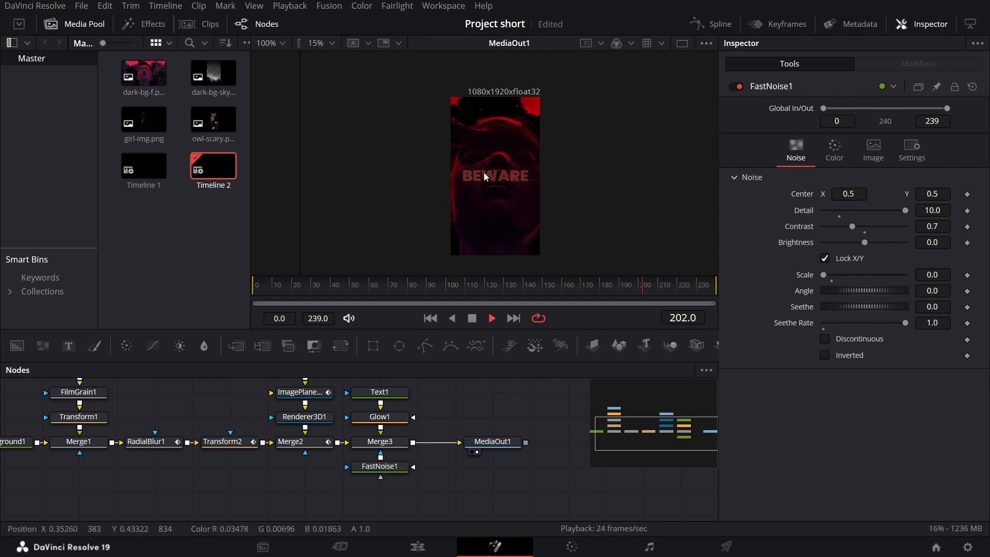
{"action": "key", "text": "space"}
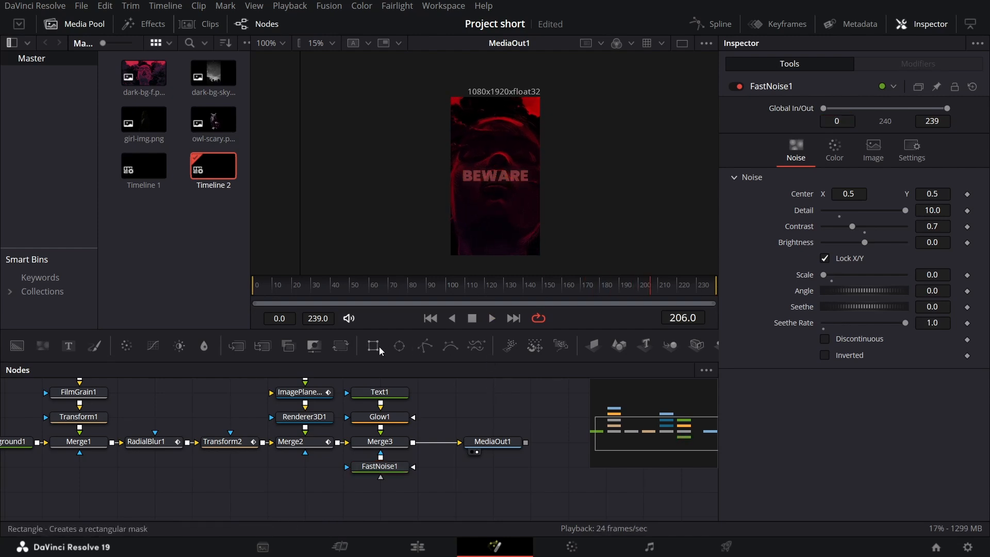
Add a Rectangle mask to FastNoise1 with width 1.0, and move the BEWARE text up into the upper part of the frame
{"action": "left_click_drag", "start_coordinate": [379, 346], "coordinate": [381, 476]}
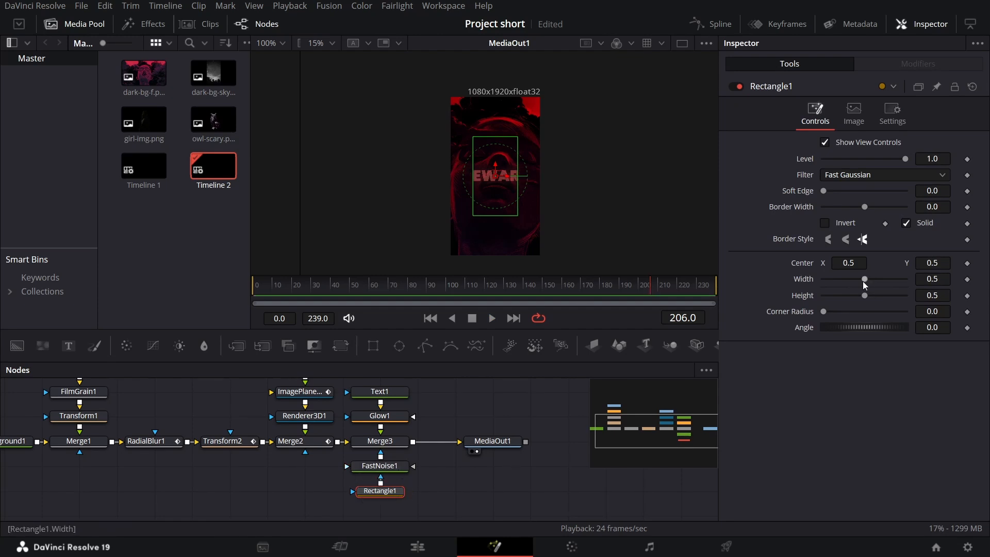
{"action": "left_click_drag", "start_coordinate": [865, 279], "coordinate": [913, 289]}
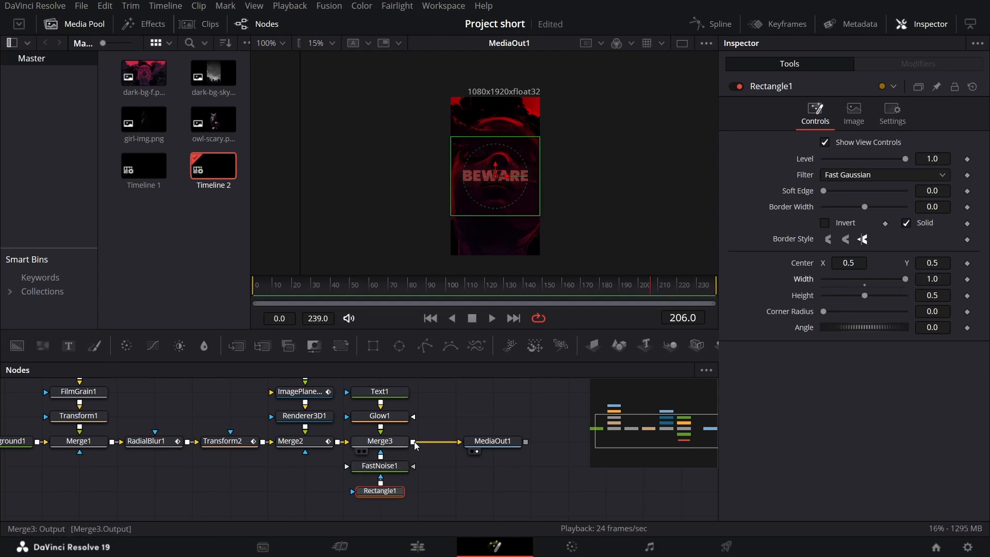
{"action": "left_click", "coordinate": [382, 392]}
{"action": "left_click_drag", "start_coordinate": [493, 167], "coordinate": [500, 134]}
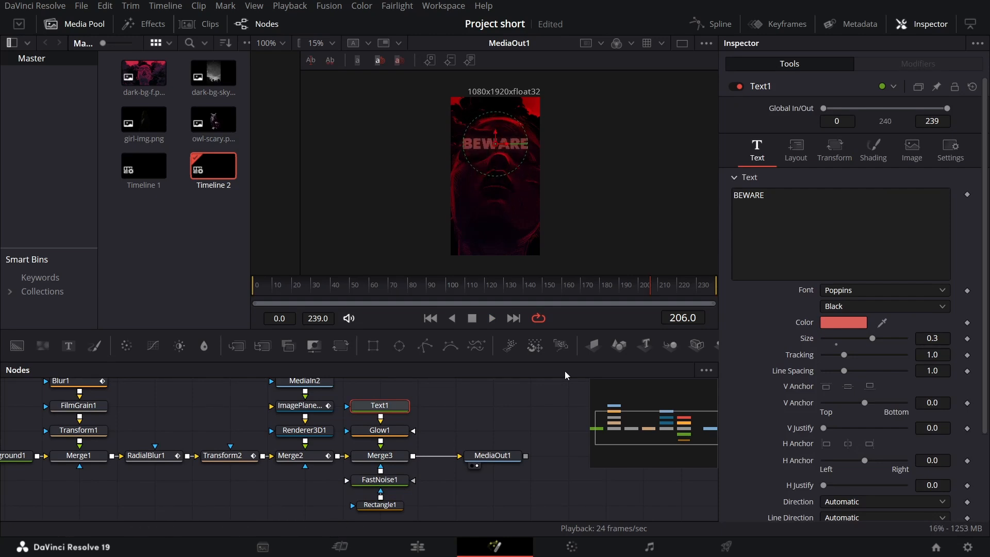
Make room before MediaOut1 and merge girl-img.png over the output of Merge3
{"action": "left_click_drag", "start_coordinate": [490, 409], "coordinate": [331, 421]}
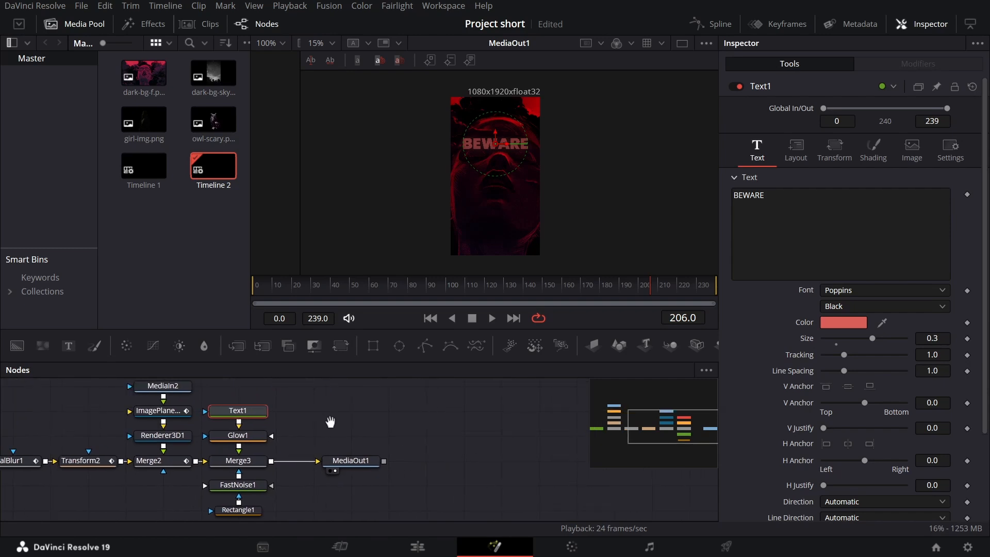
{"action": "left_click_drag", "start_coordinate": [357, 458], "coordinate": [432, 461]}
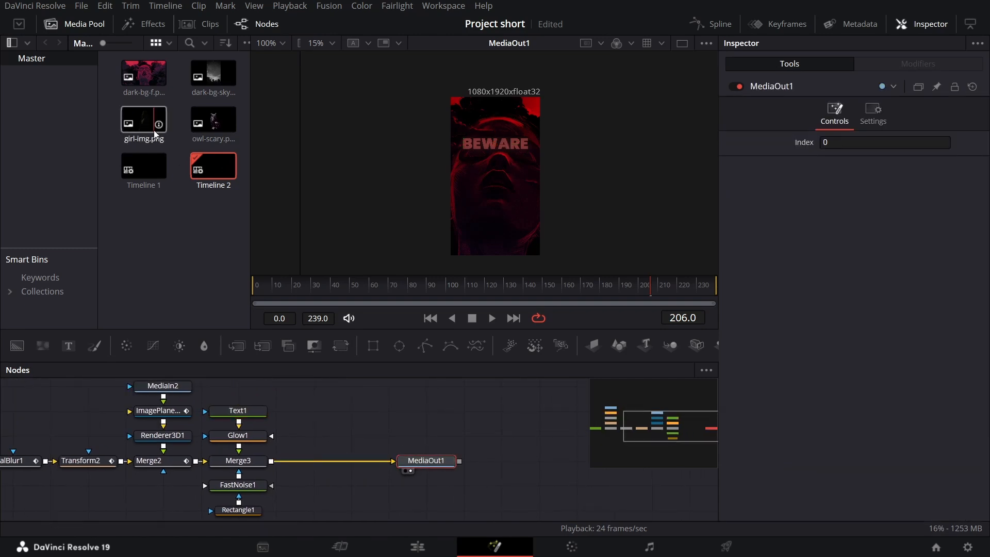
{"action": "left_click_drag", "start_coordinate": [144, 120], "coordinate": [271, 462]}
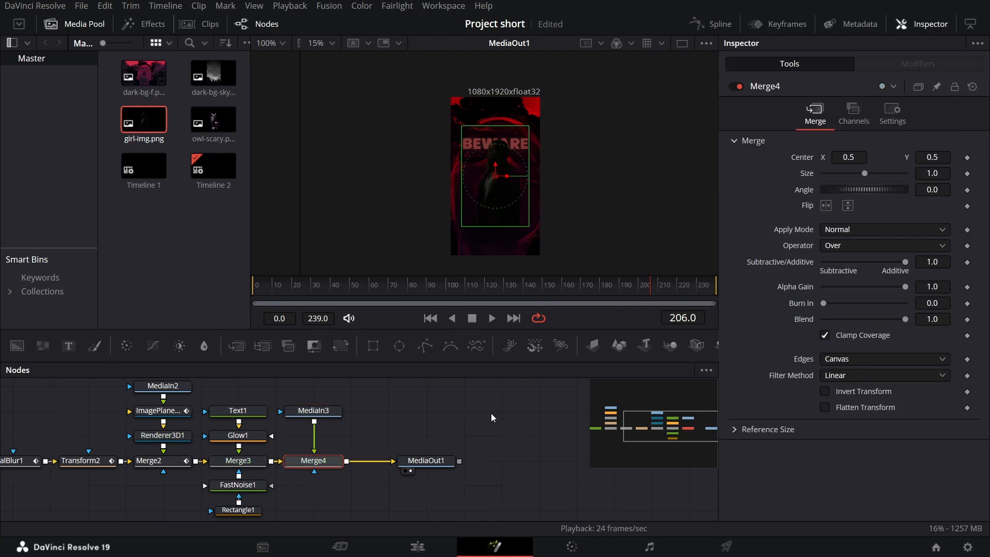
Add a Transform node after MediaIn3, set its size to 1.5 and lower the girl image to a center Y of about 0.385
{"action": "left_click", "coordinate": [332, 413]}
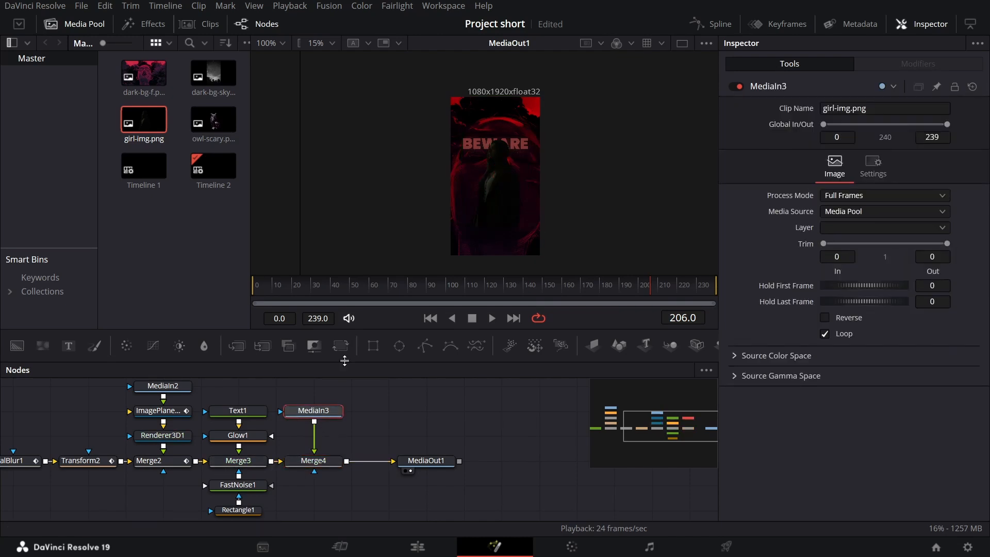
{"action": "left_click", "coordinate": [341, 346]}
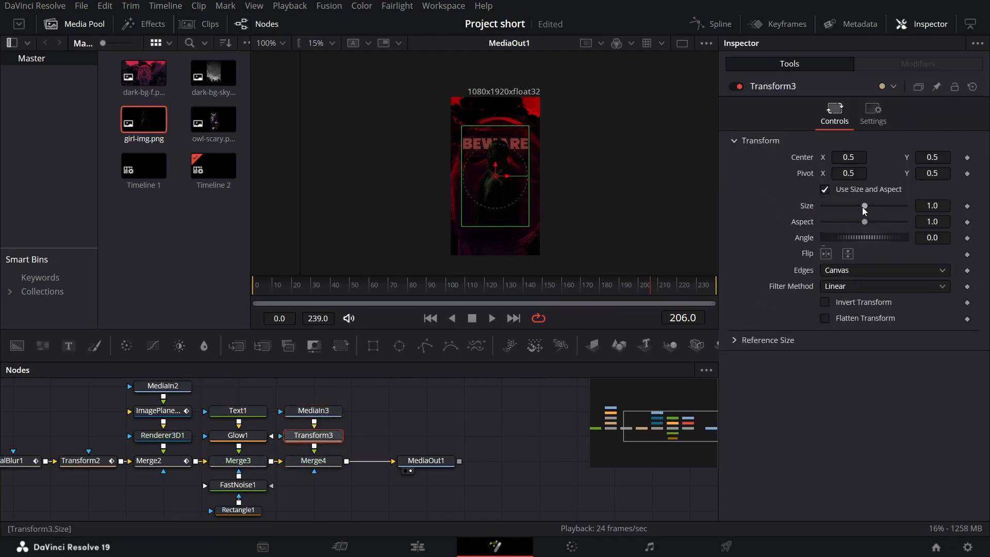
{"action": "left_click_drag", "start_coordinate": [864, 210], "coordinate": [901, 216]}
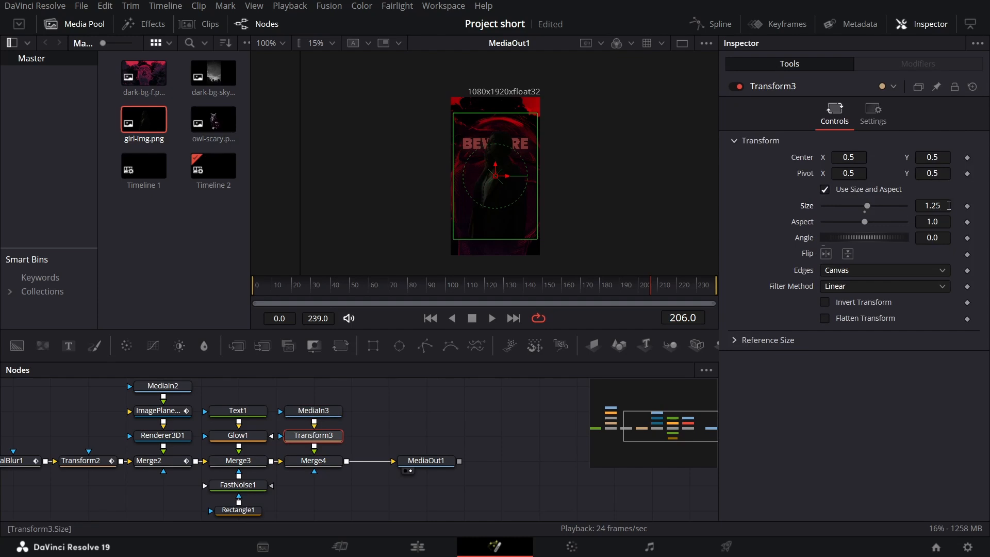
{"action": "left_click", "coordinate": [934, 205]}
{"action": "type", "text": "1.5"}
{"action": "key", "text": "Tab"}
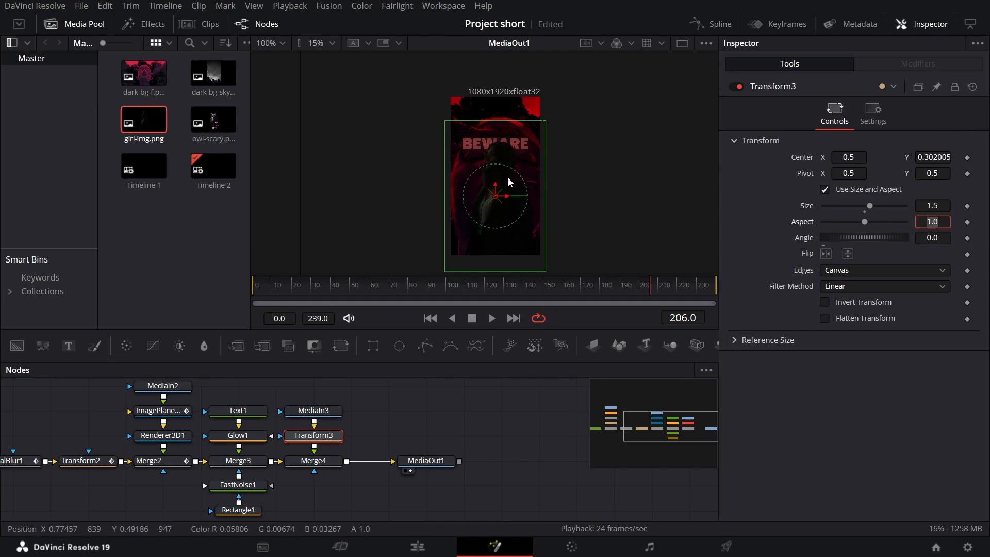
{"action": "left_click_drag", "start_coordinate": [495, 190], "coordinate": [495, 181]}
Raise the BEWARE text above the girl's head and move Rectangle1 up to a center Y of about 0.736 around it
{"action": "left_click", "coordinate": [238, 410]}
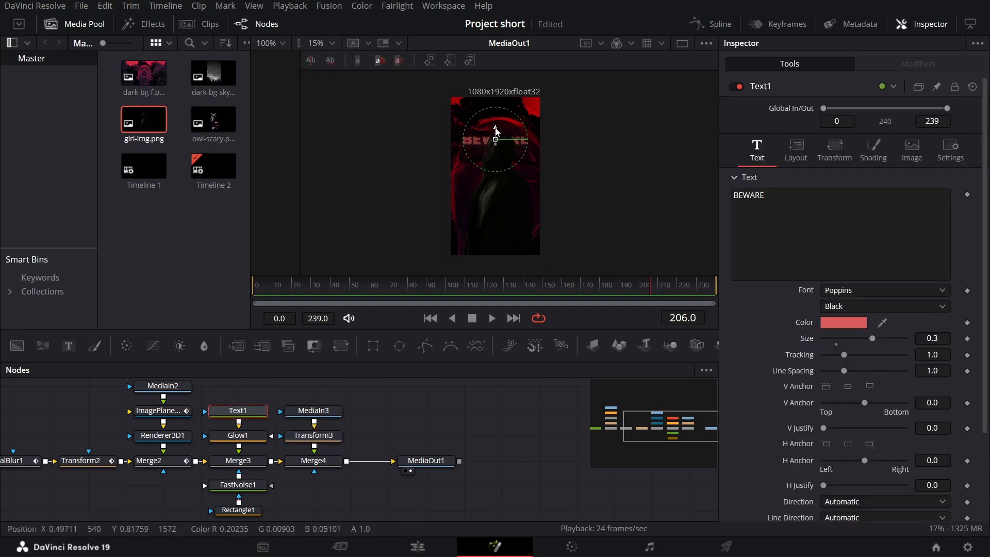
{"action": "left_click", "coordinate": [253, 511]}
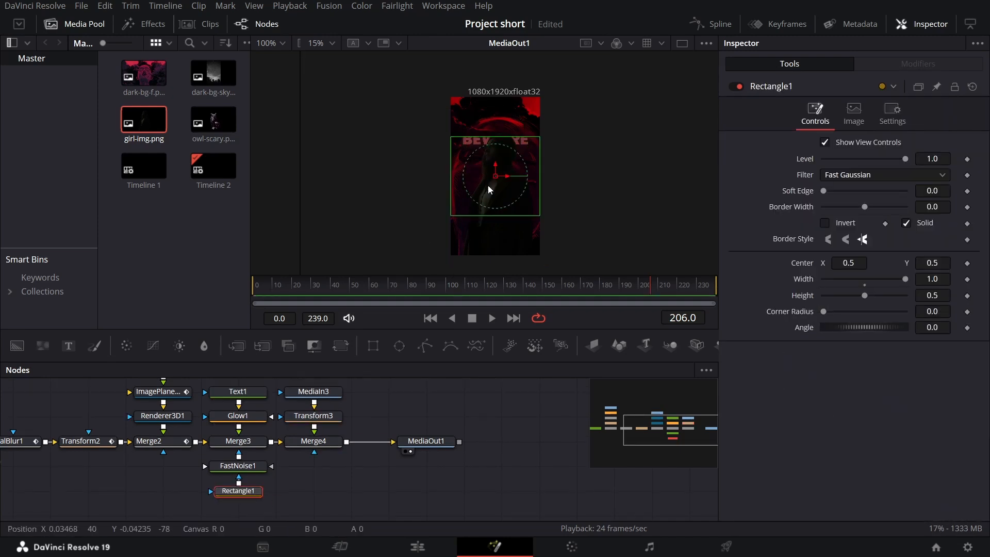
{"action": "left_click_drag", "start_coordinate": [495, 170], "coordinate": [495, 128]}
{"action": "left_click", "coordinate": [246, 394]}
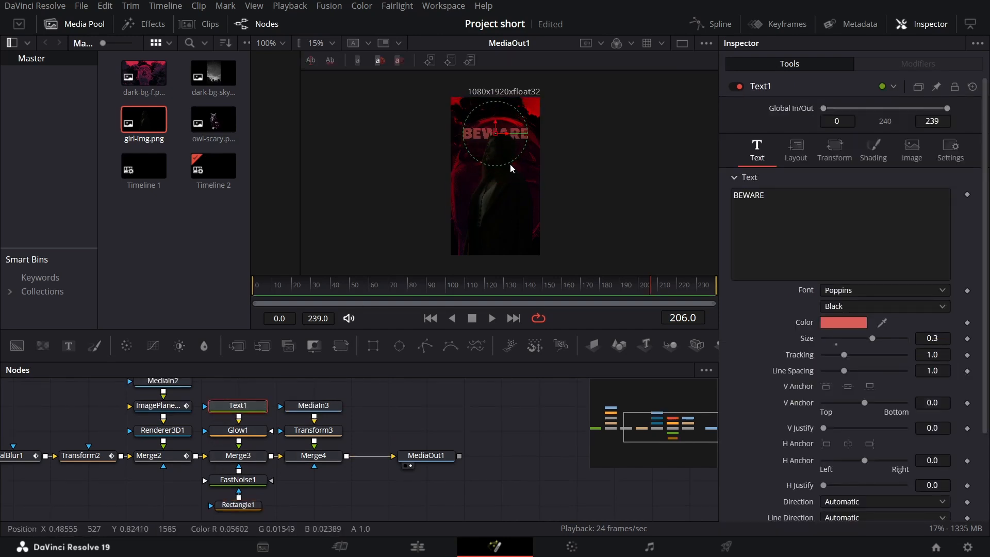
{"action": "left_click", "coordinate": [422, 437]}
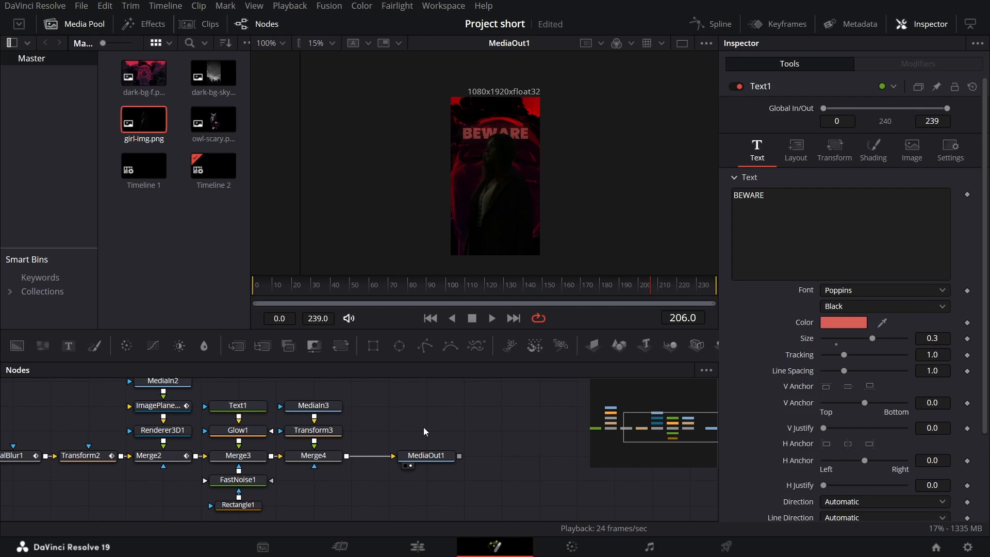
Keyframe Rectangle1's width at 0.0 on frame 110 and set its soft edge to 0.2
{"action": "left_click", "coordinate": [238, 505]}
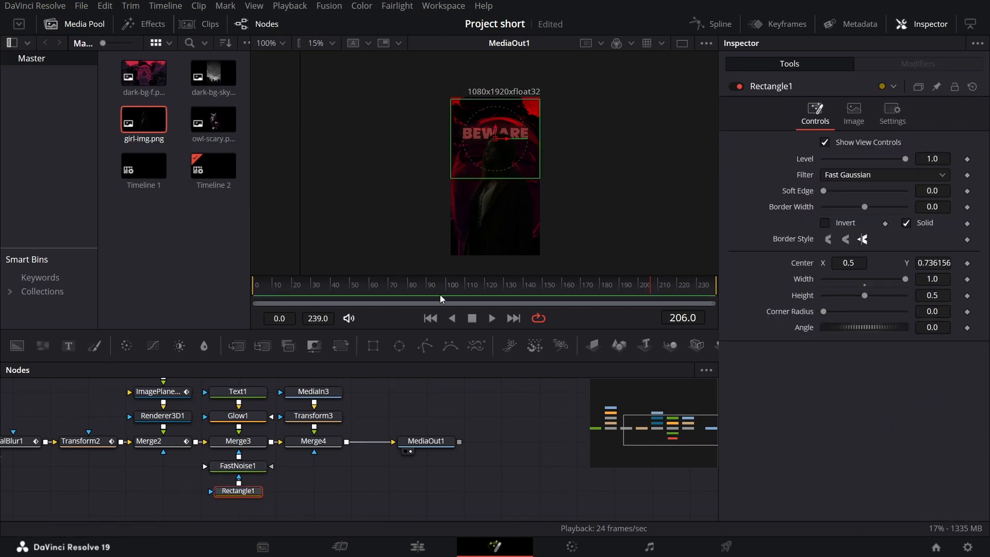
{"action": "left_click_drag", "start_coordinate": [453, 291], "coordinate": [466, 290]}
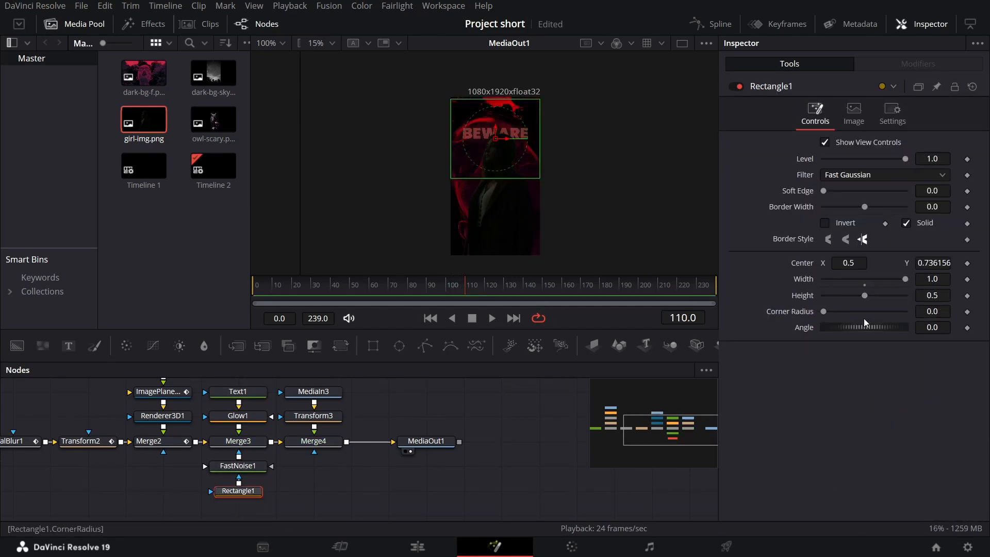
{"action": "left_click", "coordinate": [968, 279]}
{"action": "left_click_drag", "start_coordinate": [906, 279], "coordinate": [803, 291]}
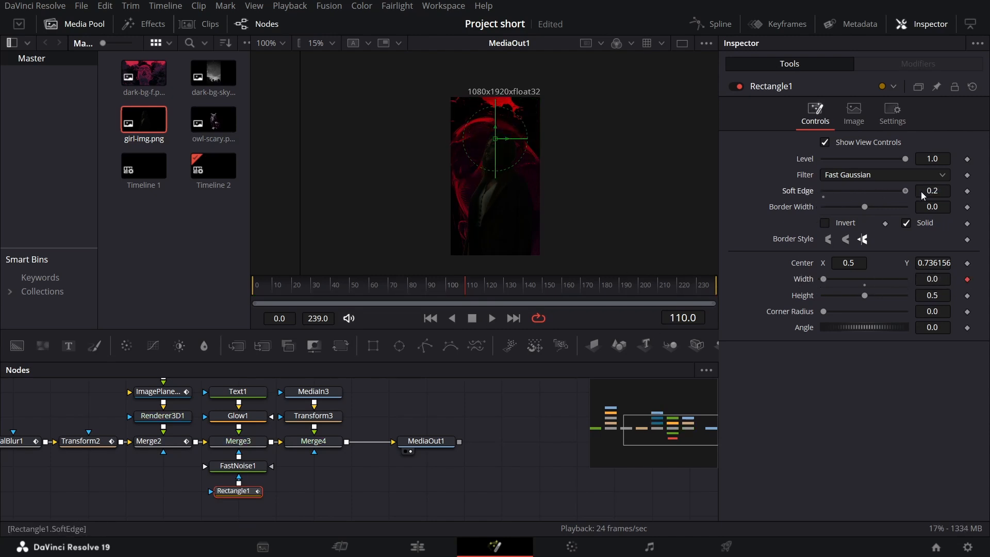
Keyframe Rectangle1's width at 1.0 on frame 130 and hold that value with another keyframe on frame 150
{"action": "left_click_drag", "start_coordinate": [475, 289], "coordinate": [506, 292]}
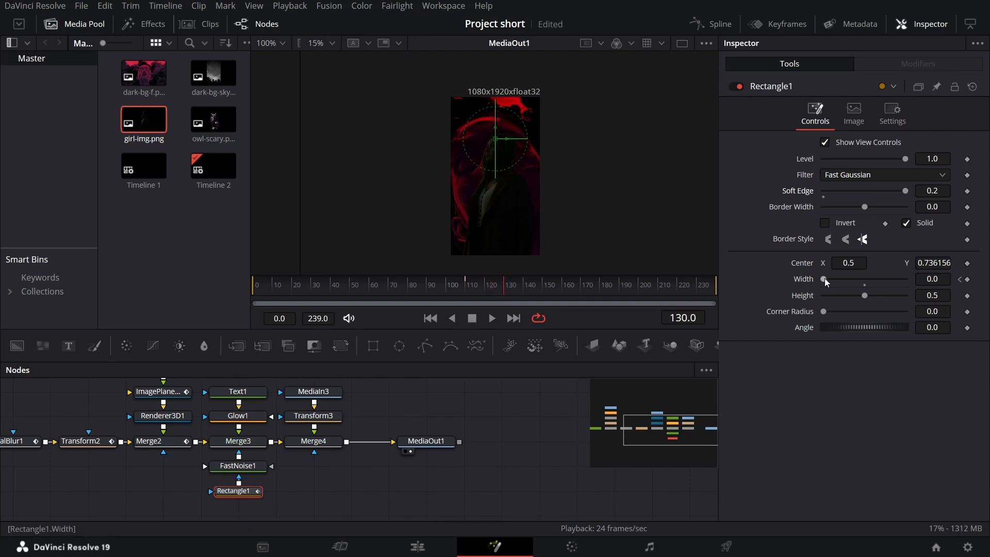
{"action": "left_click_drag", "start_coordinate": [825, 278], "coordinate": [912, 281]}
{"action": "left_click_drag", "start_coordinate": [545, 287], "coordinate": [543, 289]}
{"action": "left_click", "coordinate": [967, 279]}
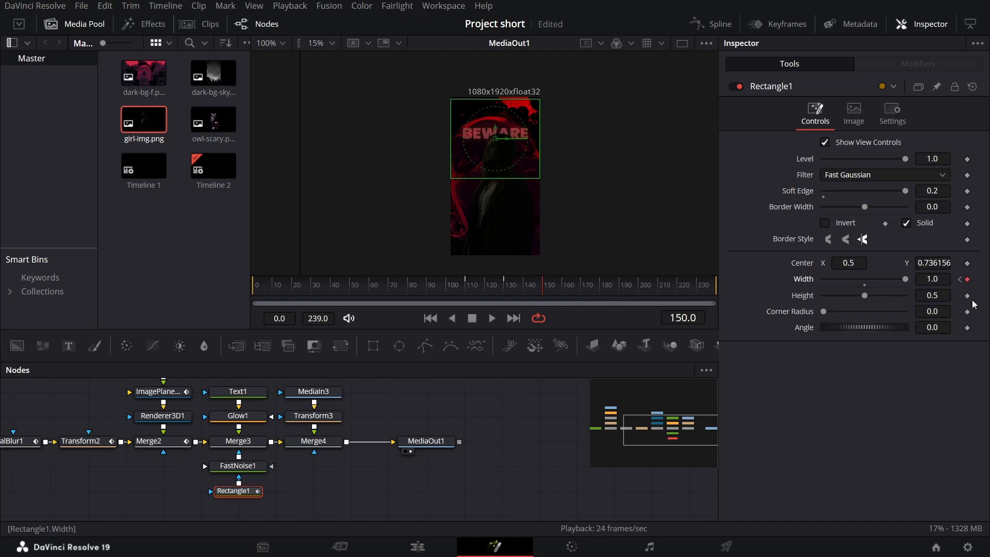
Set Rectangle1's width to 0.0 on frame 160 and play back the text reveal from around frame 101
{"action": "left_click", "coordinate": [564, 293]}
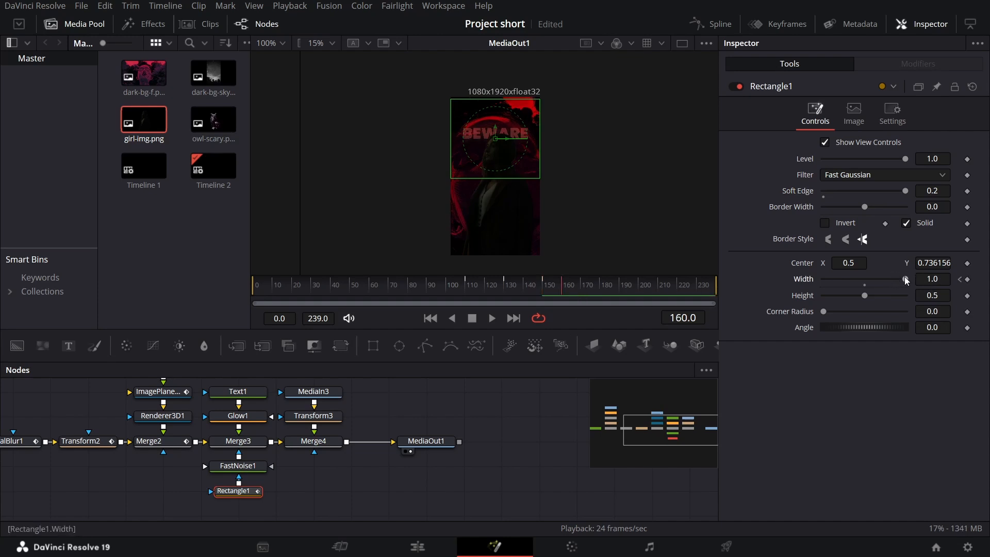
{"action": "left_click_drag", "start_coordinate": [907, 280], "coordinate": [822, 280]}
{"action": "left_click", "coordinate": [494, 428]}
{"action": "left_click", "coordinate": [448, 288]}
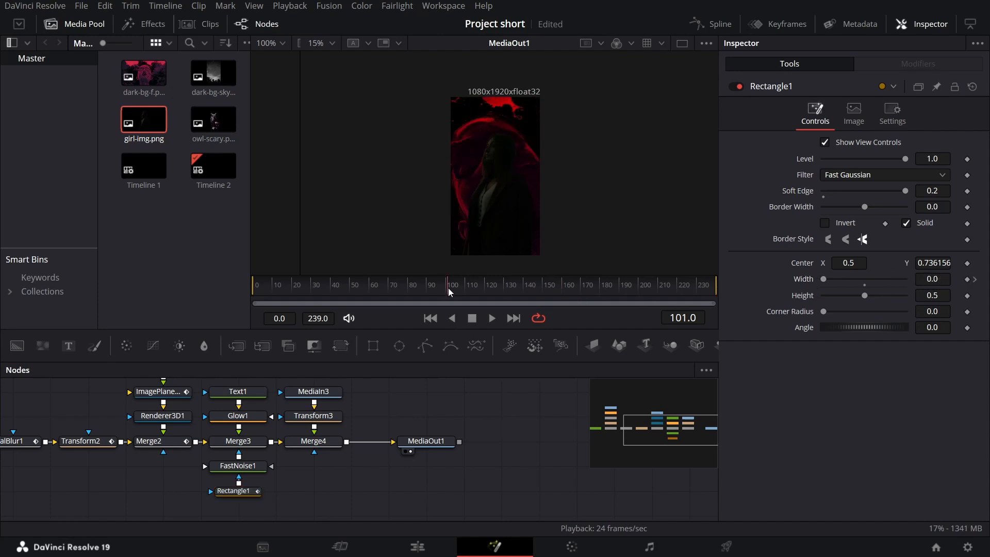
{"action": "key", "text": "space"}
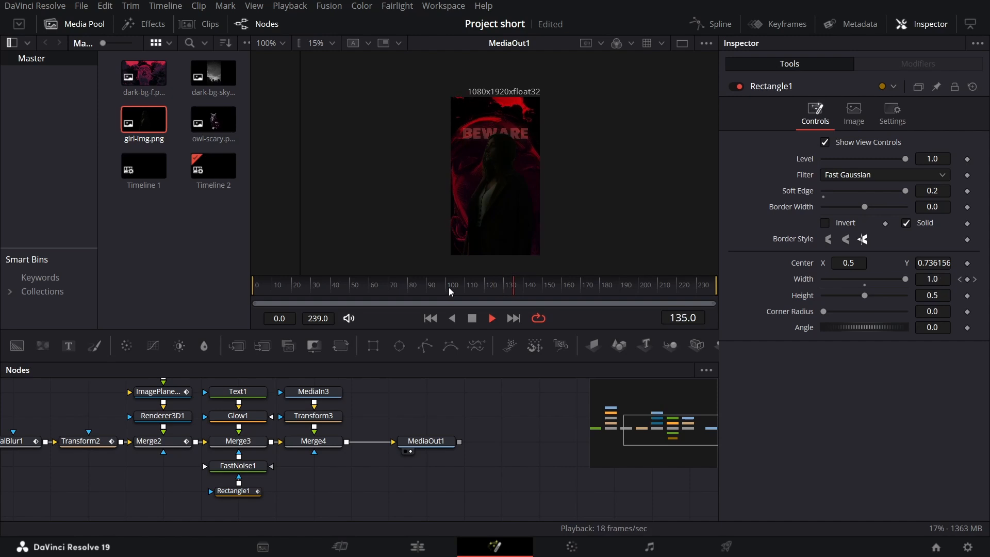
{"action": "key", "text": "space"}
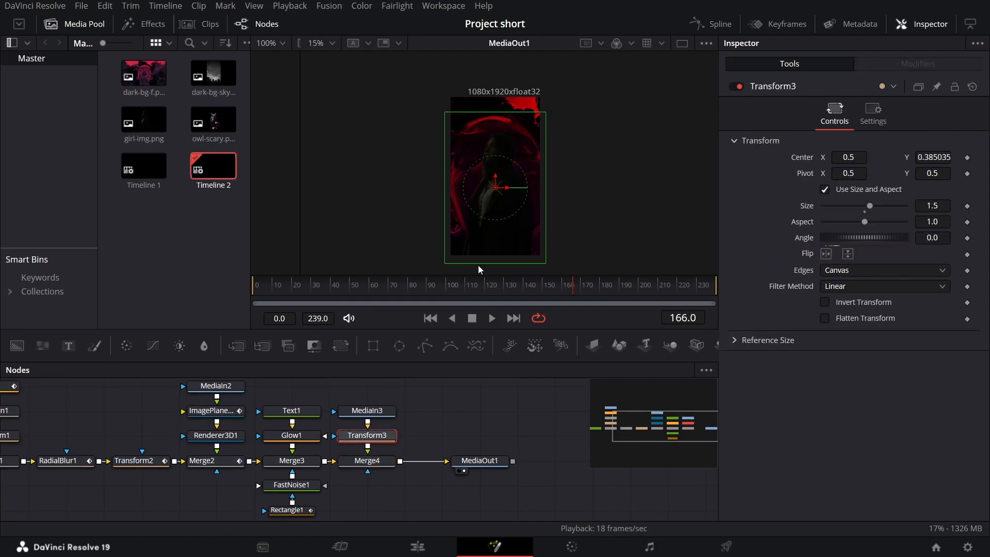
Keyframe Transform3's center on frames 105 and 120, placing the girl outside the frame's right edge at X about 1.81 on frame 105
{"action": "left_click_drag", "start_coordinate": [509, 169], "coordinate": [530, 156]}
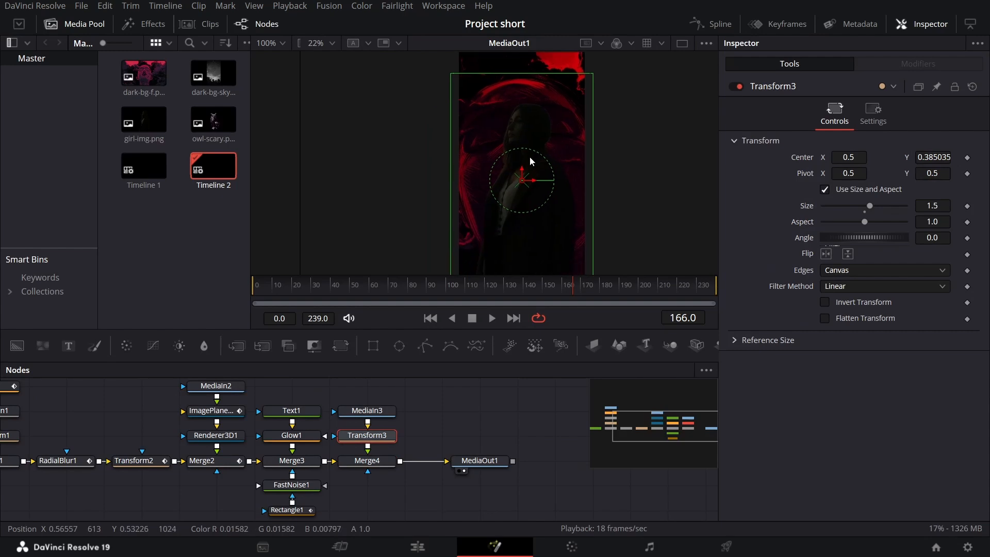
{"action": "left_click", "coordinate": [456, 286]}
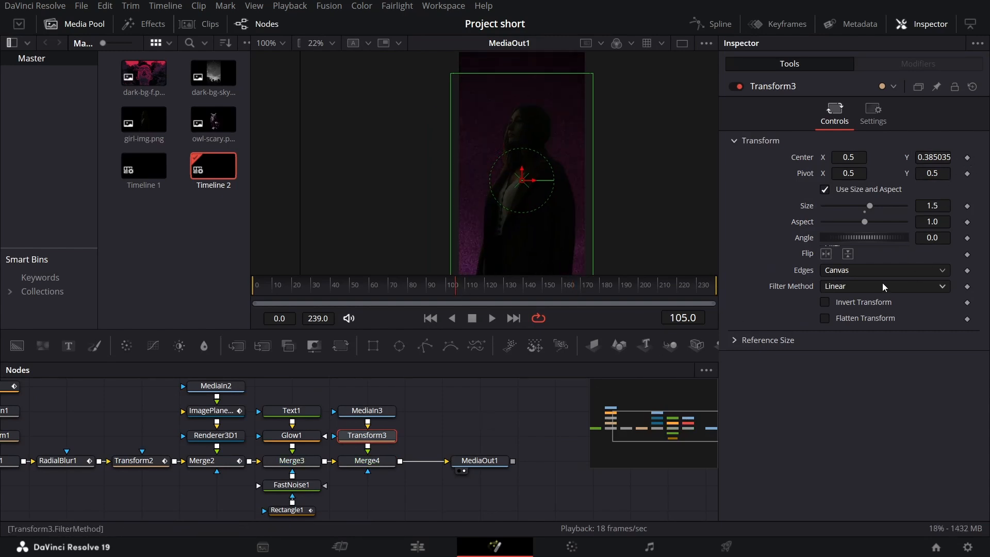
{"action": "left_click", "coordinate": [968, 158]}
{"action": "left_click", "coordinate": [481, 284]}
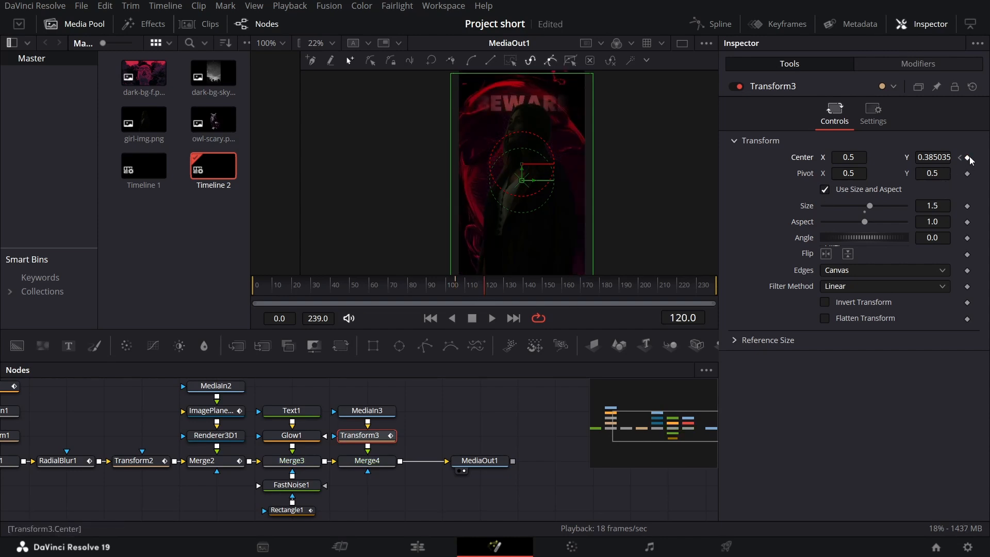
{"action": "left_click", "coordinate": [455, 284]}
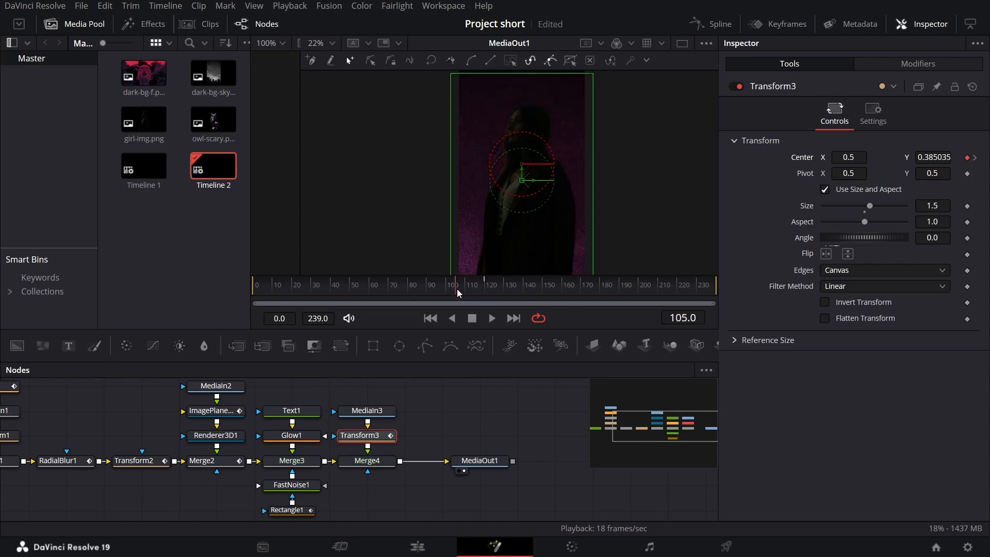
{"action": "left_click_drag", "start_coordinate": [537, 186], "coordinate": [661, 185]}
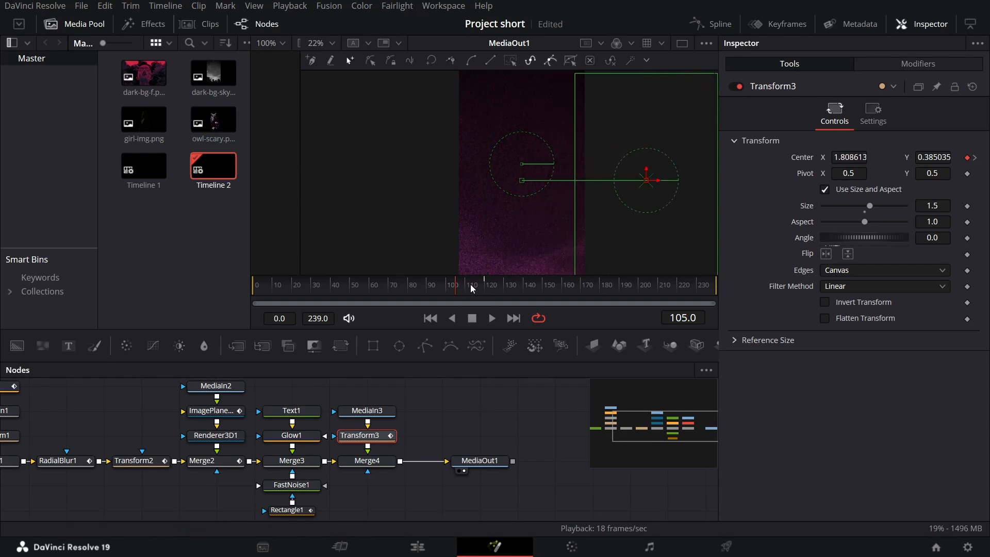
Hold the girl's centered position with a keyframe on frame 140, then shift her off the left edge to X about -0.897 on frame 150
{"action": "left_click_drag", "start_coordinate": [471, 286], "coordinate": [544, 291]}
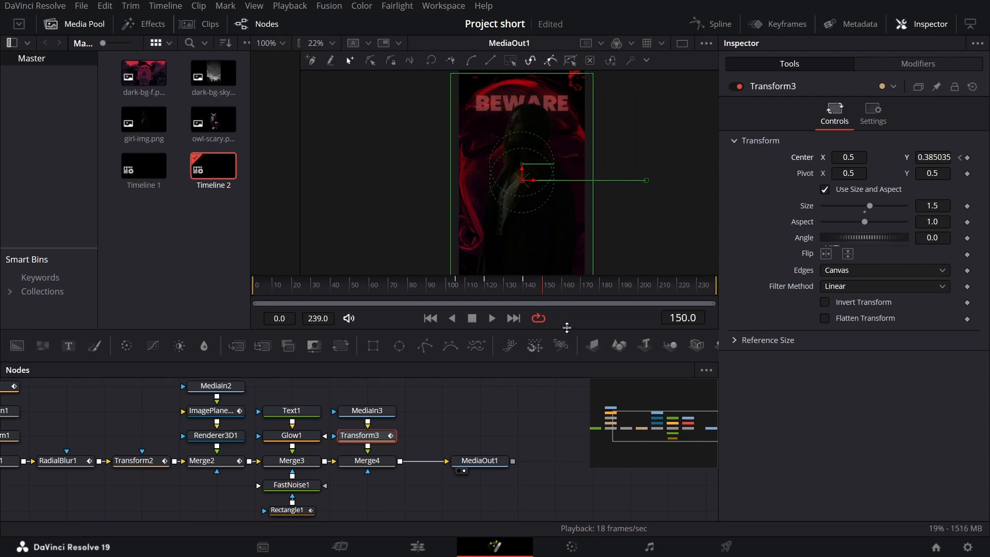
{"action": "left_click_drag", "start_coordinate": [533, 180], "coordinate": [400, 194]}
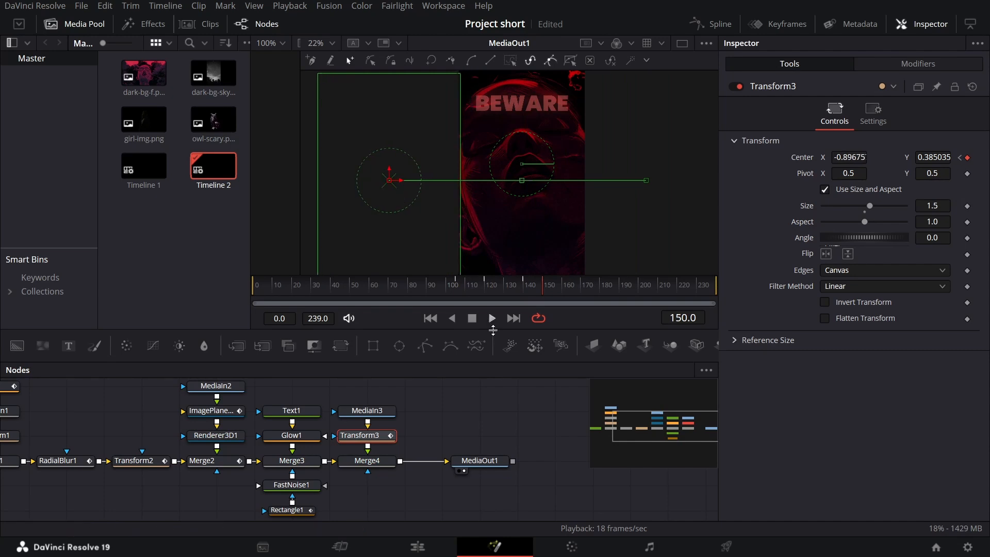
Open the Spline editor and hide the ImagePlane3D1, Merge2 and Rectangle1 curves, leaving only Transform3's center displacement
{"action": "left_click", "coordinate": [695, 26]}
{"action": "left_click", "coordinate": [388, 451]}
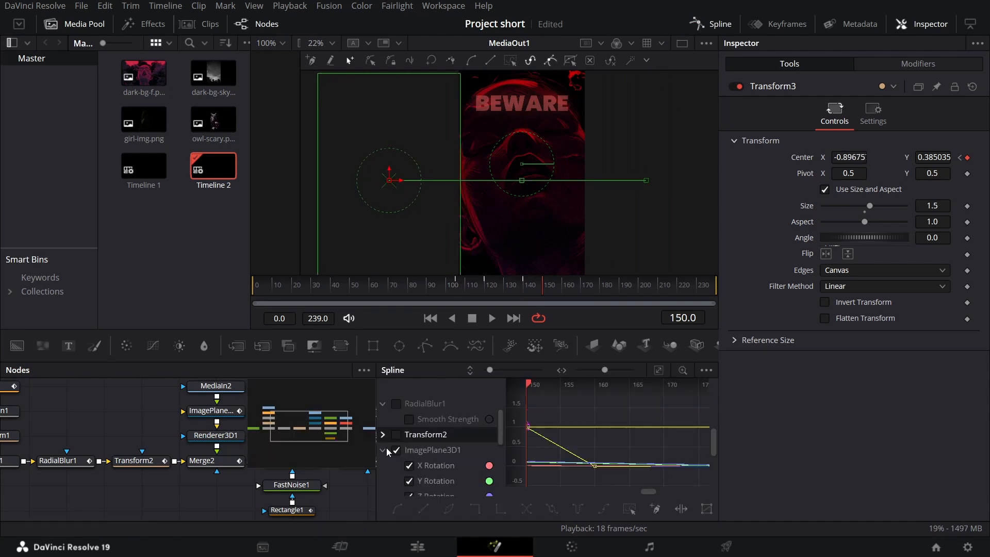
{"action": "left_click", "coordinate": [391, 453]}
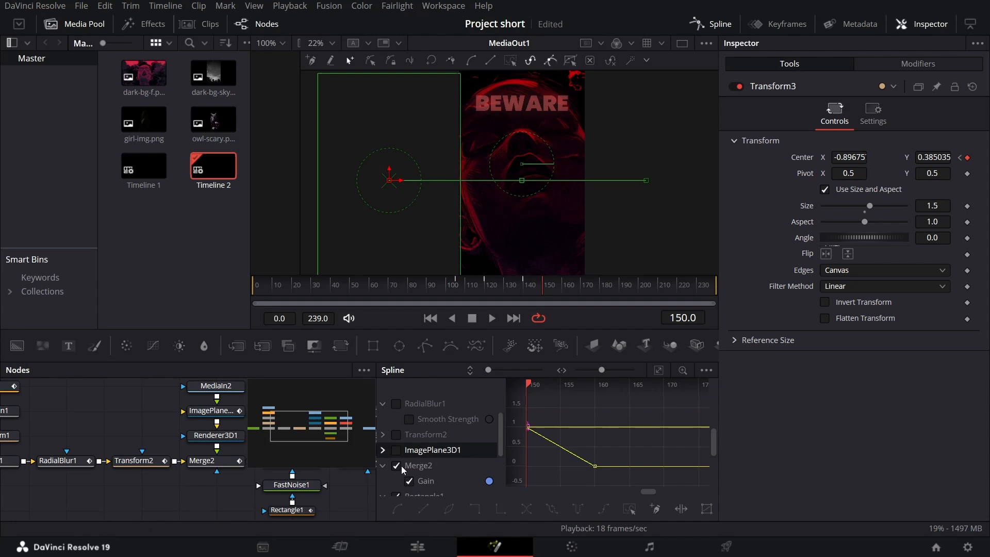
{"action": "left_click", "coordinate": [402, 467]}
{"action": "left_click", "coordinate": [705, 26]}
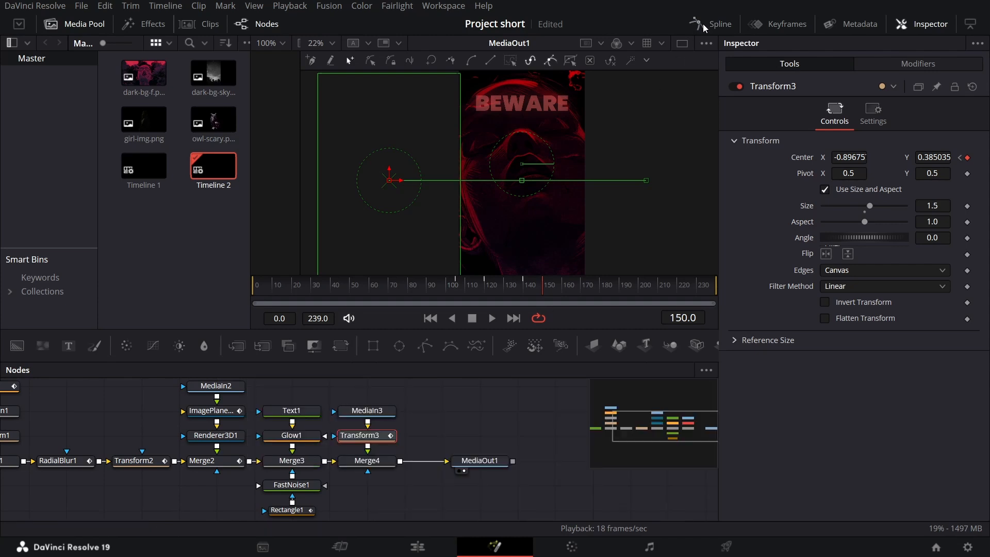
{"action": "left_click", "coordinate": [706, 26]}
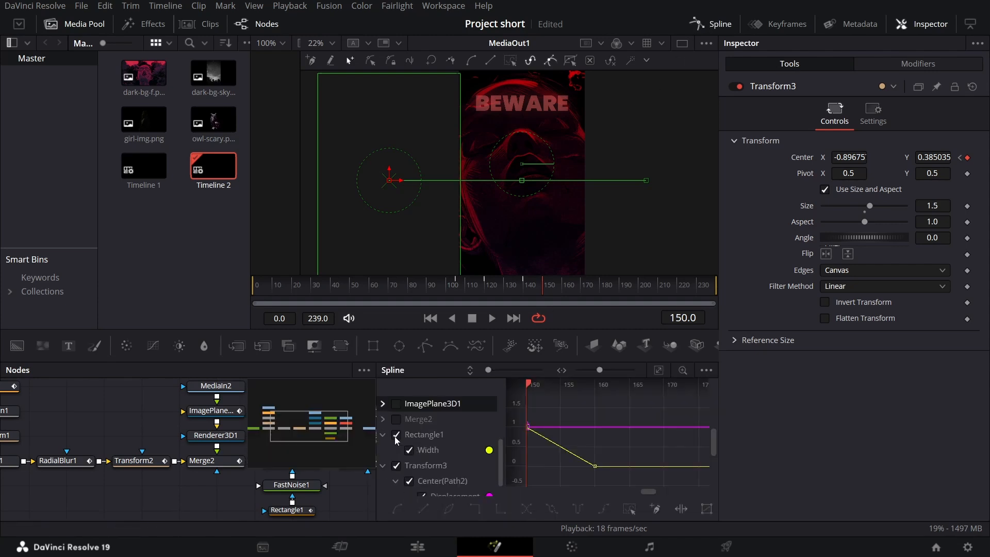
{"action": "left_click", "coordinate": [396, 436]}
{"action": "scroll", "coordinate": [420, 461], "scroll_direction": "down", "scroll_amount": 1}
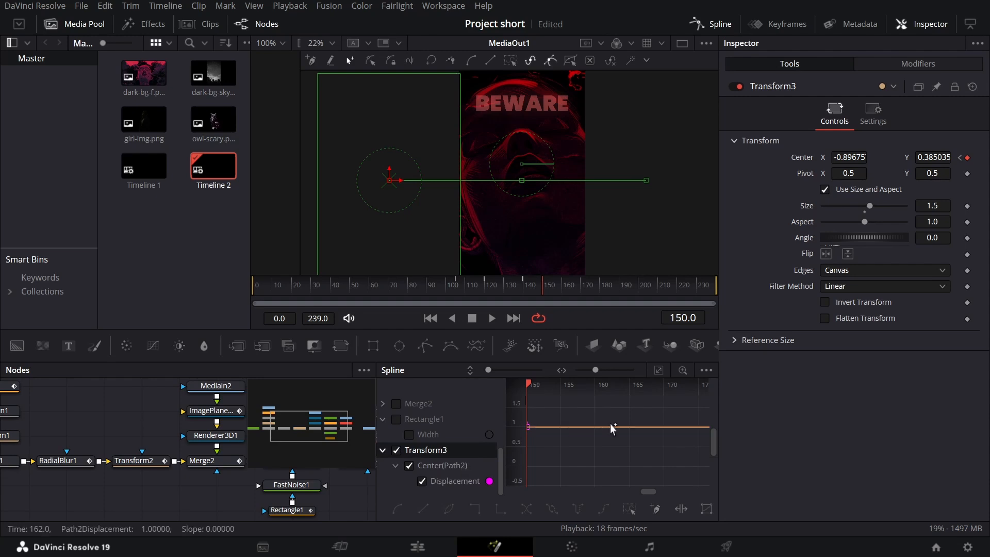
Smooth Transform3's displacement curve between frames 105 and 120 and lengthen its handles into a strong ease-in and ease-out
{"action": "left_click", "coordinate": [659, 371]}
{"action": "left_click_drag", "start_coordinate": [566, 431], "coordinate": [603, 409]}
{"action": "left_click_drag", "start_coordinate": [560, 474], "coordinate": [655, 402]}
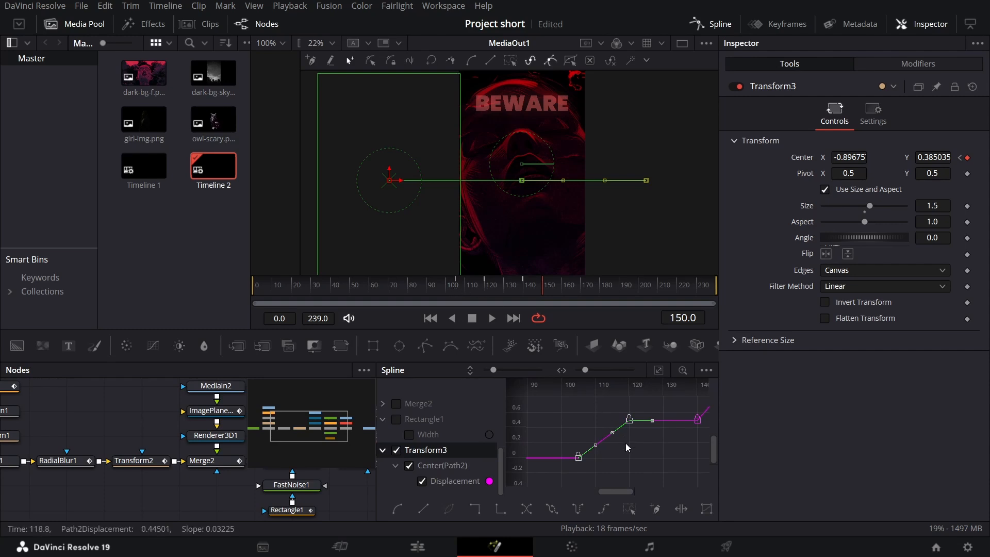
{"action": "key", "text": "s"}
{"action": "left_click_drag", "start_coordinate": [595, 459], "coordinate": [601, 459]}
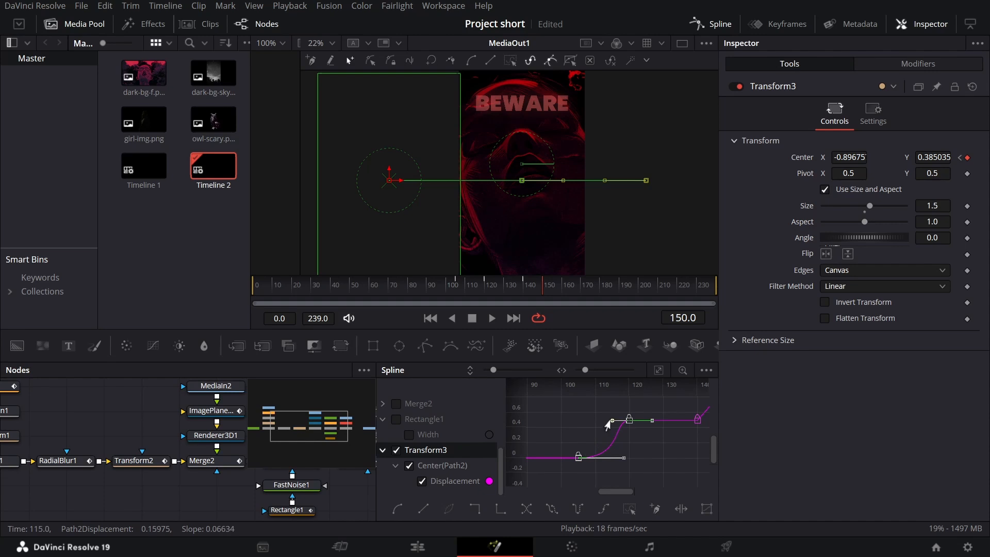
{"action": "left_click_drag", "start_coordinate": [608, 424], "coordinate": [585, 426]}
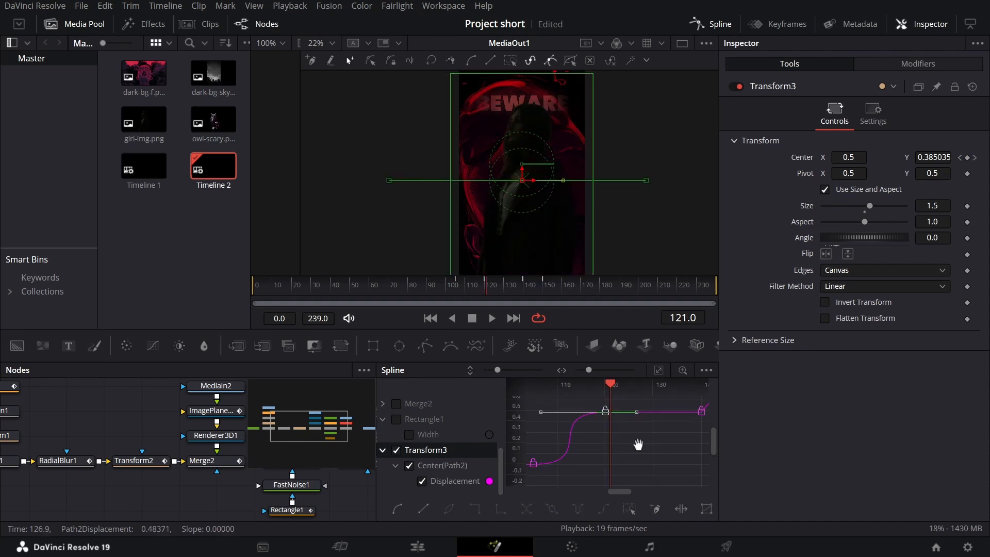
Smooth Transform3's displacement curve between frames 140 and 150 and stretch both handles horizontally for a strong ease
{"action": "left_click_drag", "start_coordinate": [639, 444], "coordinate": [515, 496]}
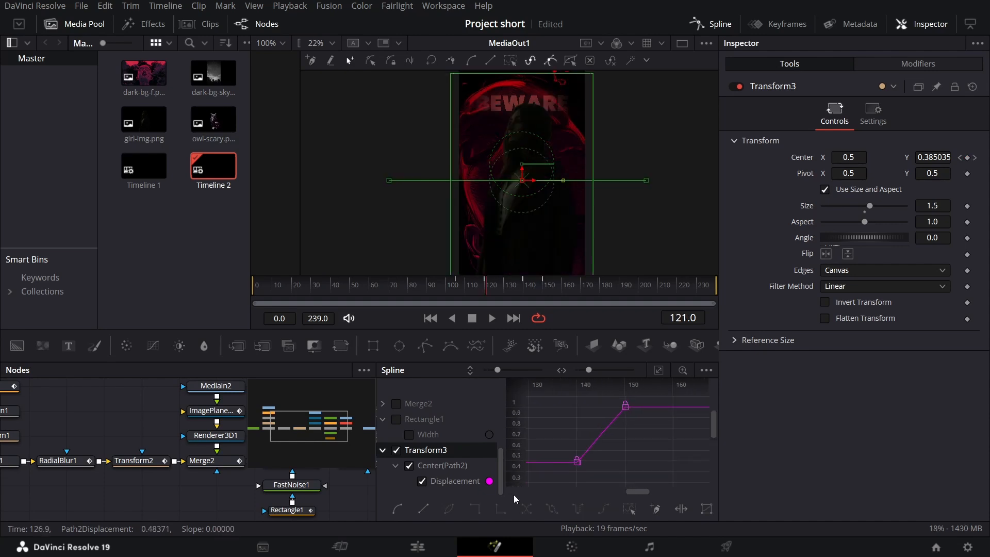
{"action": "left_click_drag", "start_coordinate": [567, 474], "coordinate": [641, 401]}
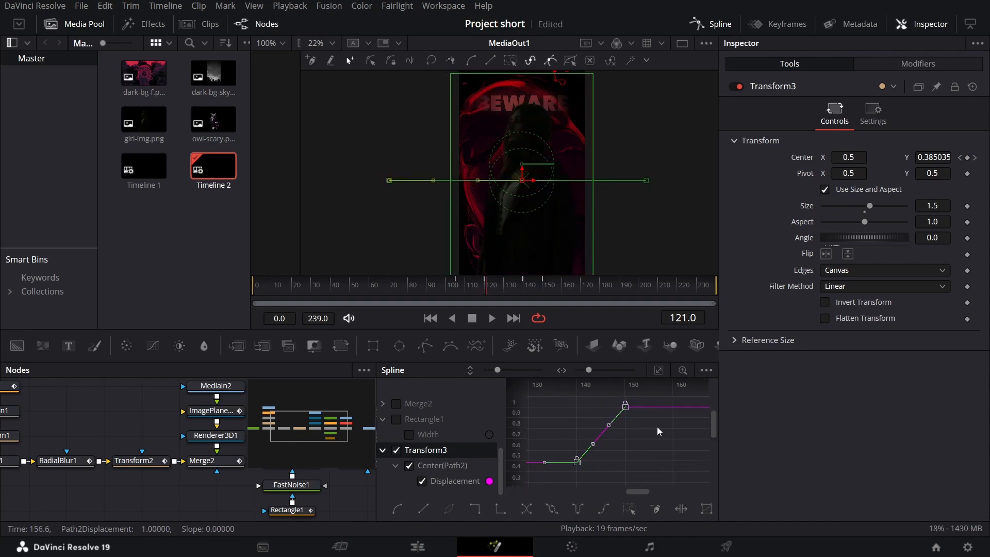
{"action": "key", "text": "s"}
{"action": "left_click_drag", "start_coordinate": [593, 463], "coordinate": [623, 462]}
{"action": "left_click_drag", "start_coordinate": [606, 412], "coordinate": [574, 408]}
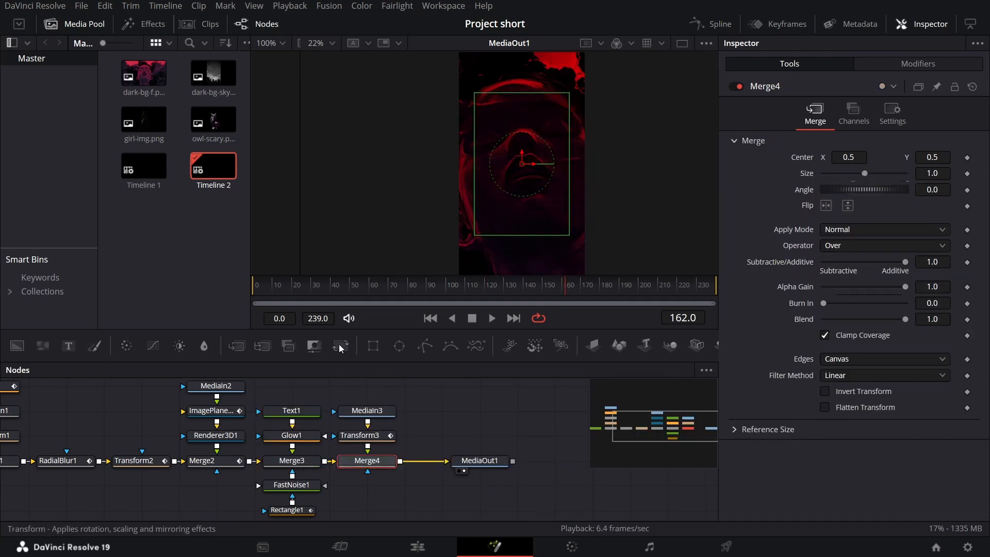
Add a Transform node between Merge4 and MediaOut1 and keyframe its center and size on frame 105
{"action": "left_click", "coordinate": [339, 345]}
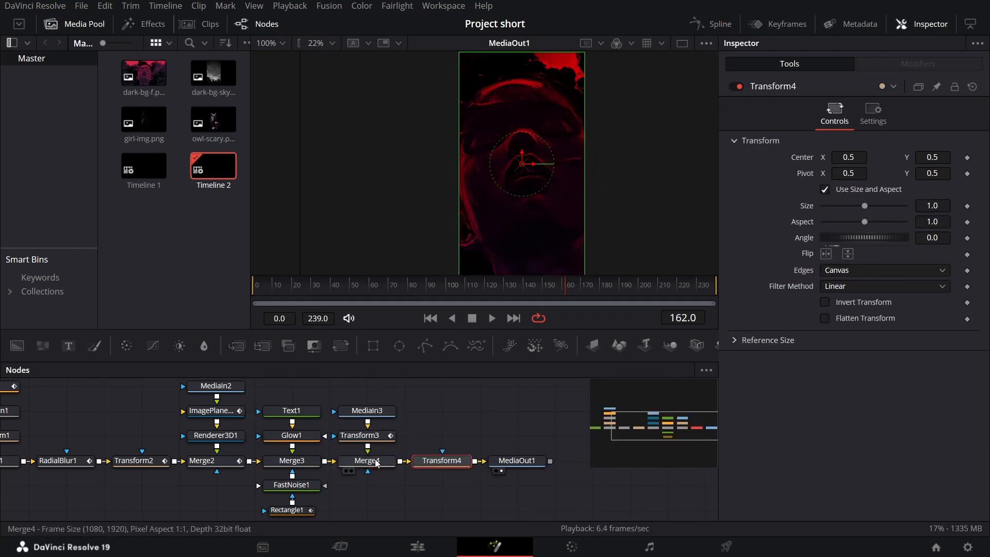
{"action": "left_click", "coordinate": [467, 289]}
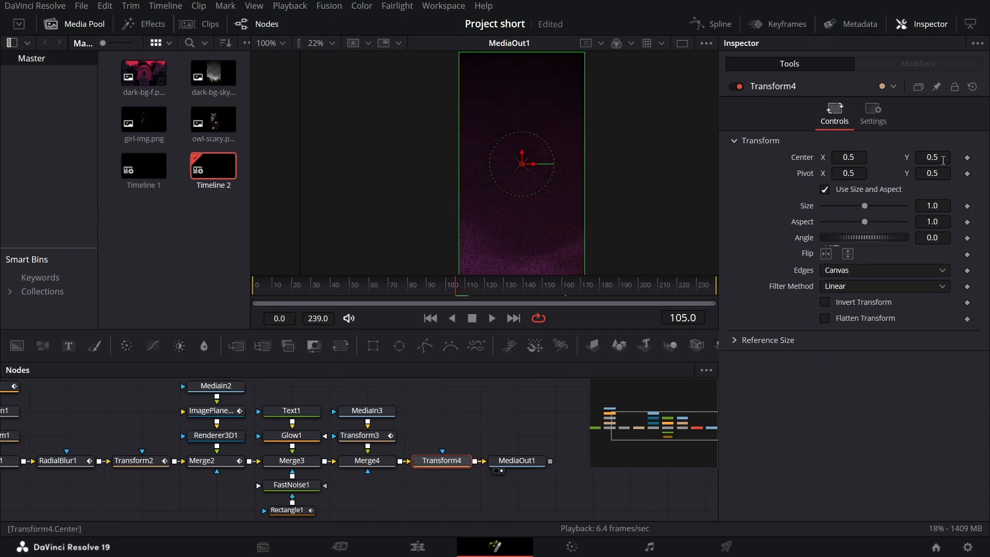
{"action": "left_click", "coordinate": [968, 158]}
{"action": "left_click", "coordinate": [967, 206]}
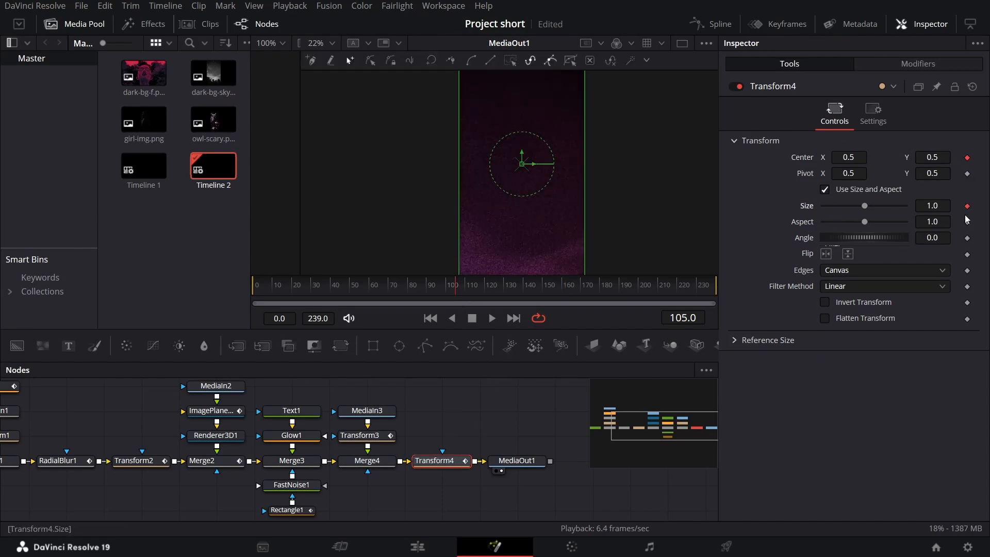
Set Transform4's size to 1.3 and center Y to about 0.382 on frame 130, then hold both with keyframes on frame 140
{"action": "left_click_drag", "start_coordinate": [467, 290], "coordinate": [505, 290]}
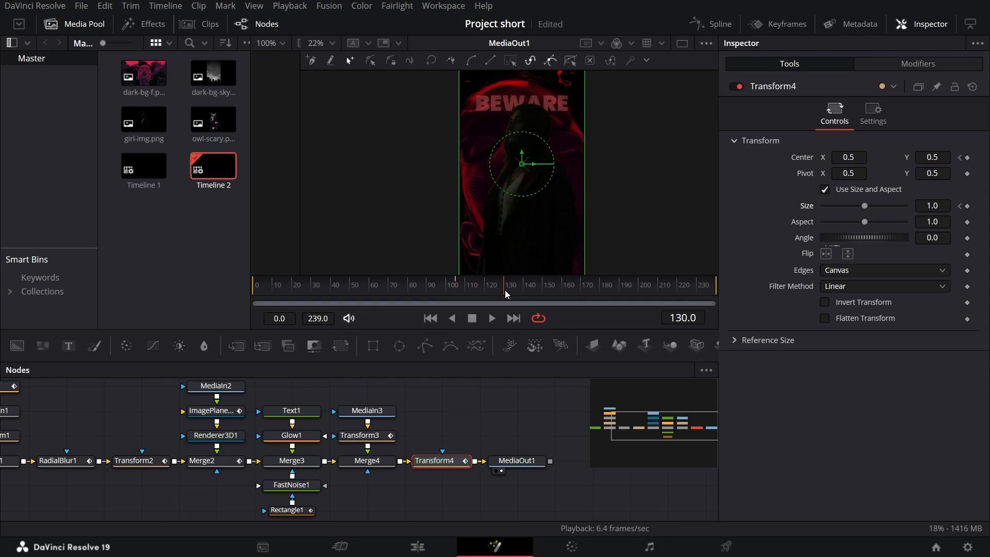
{"action": "left_click", "coordinate": [942, 204]}
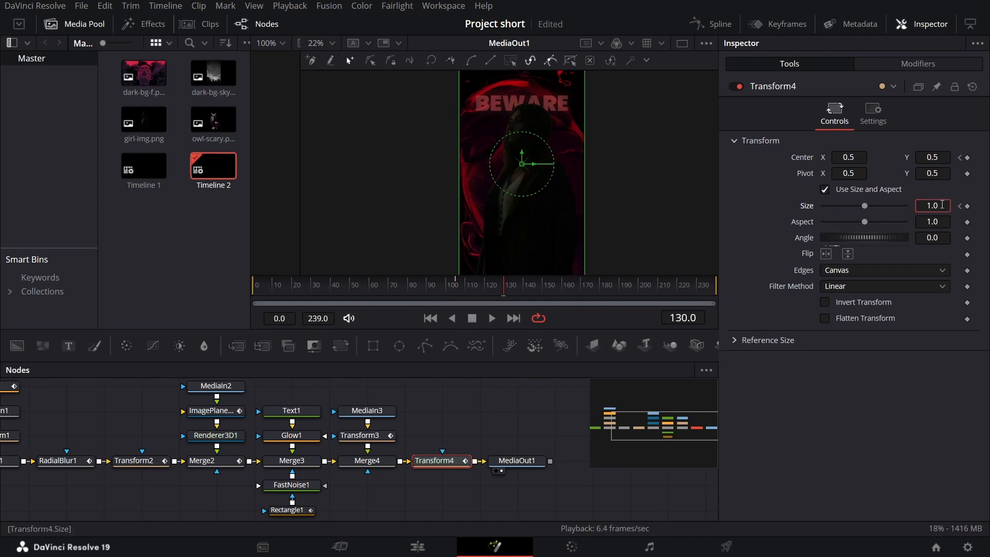
{"action": "type", "text": "2"}
{"action": "key", "text": "Tab"}
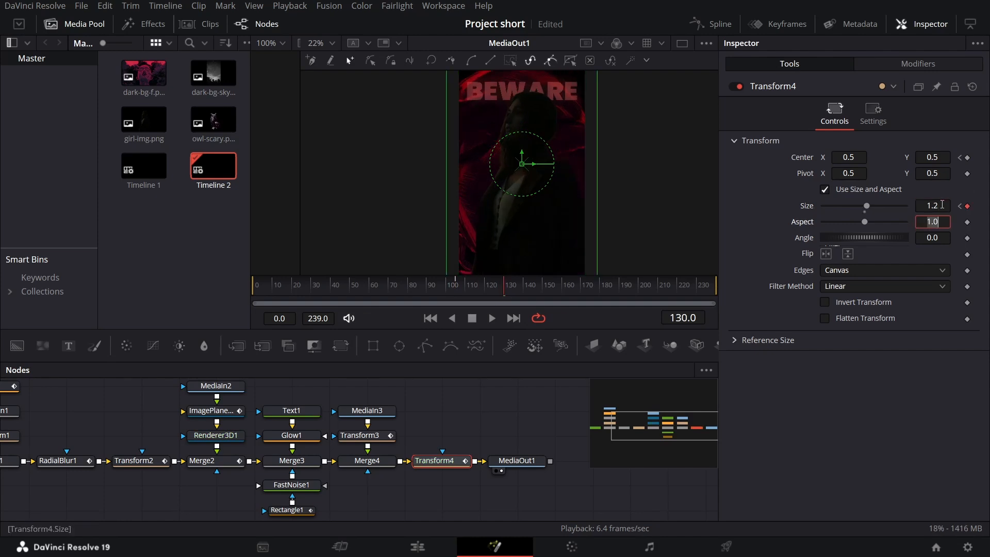
{"action": "left_click", "coordinate": [942, 204]}
{"action": "key", "text": "Tab"}
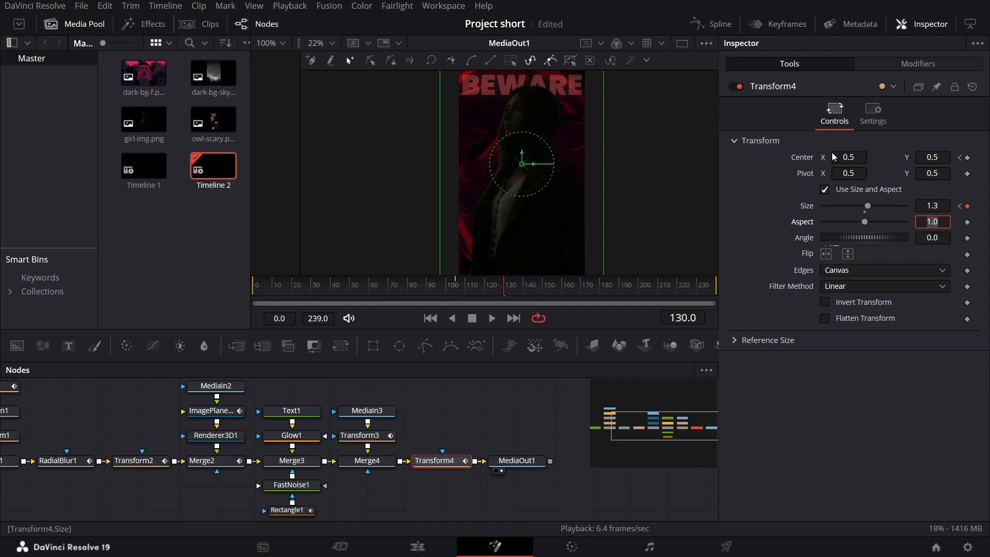
{"action": "scroll", "coordinate": [544, 167], "scroll_direction": "down", "scroll_amount": 2}
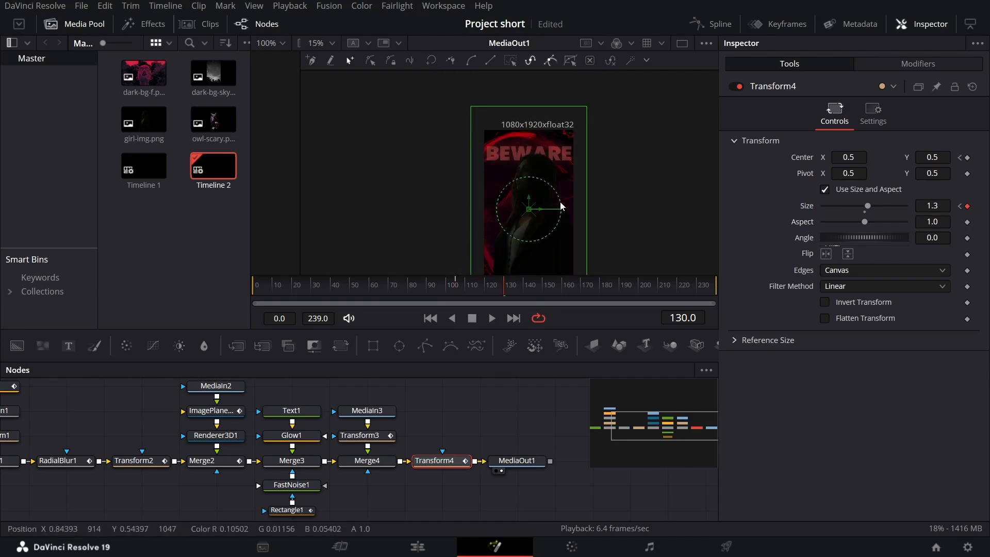
{"action": "left_click_drag", "start_coordinate": [560, 203], "coordinate": [538, 177]}
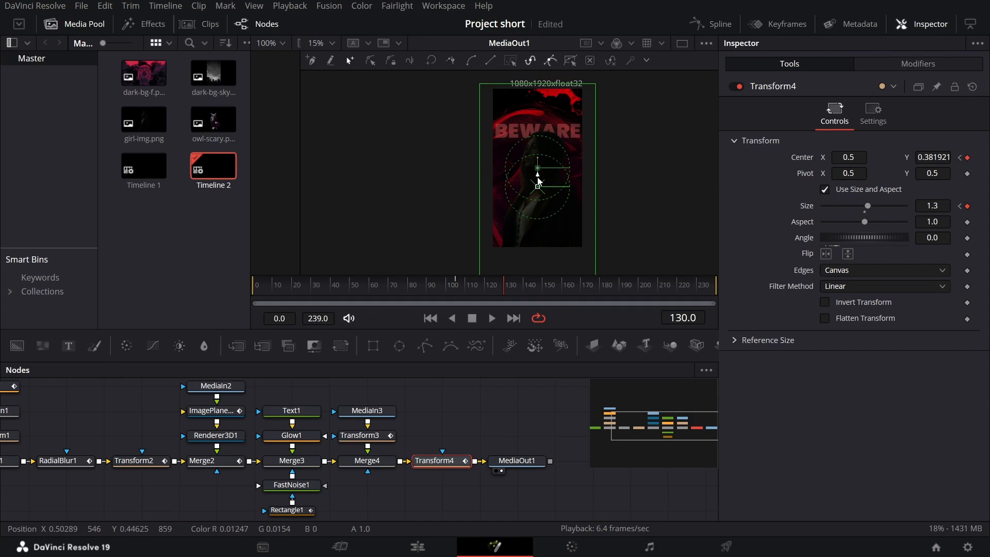
{"action": "left_click", "coordinate": [524, 289]}
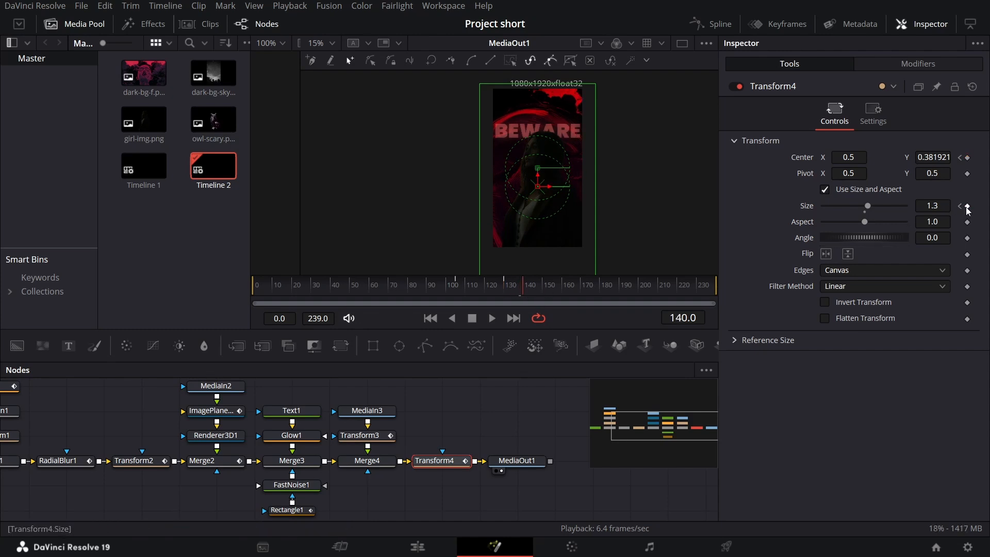
{"action": "left_click", "coordinate": [968, 157]}
Set Transform4's size to 1.0 and center Y to 0.5 on frame 150, then play back the zoom from around frame 90
{"action": "left_click", "coordinate": [542, 289]}
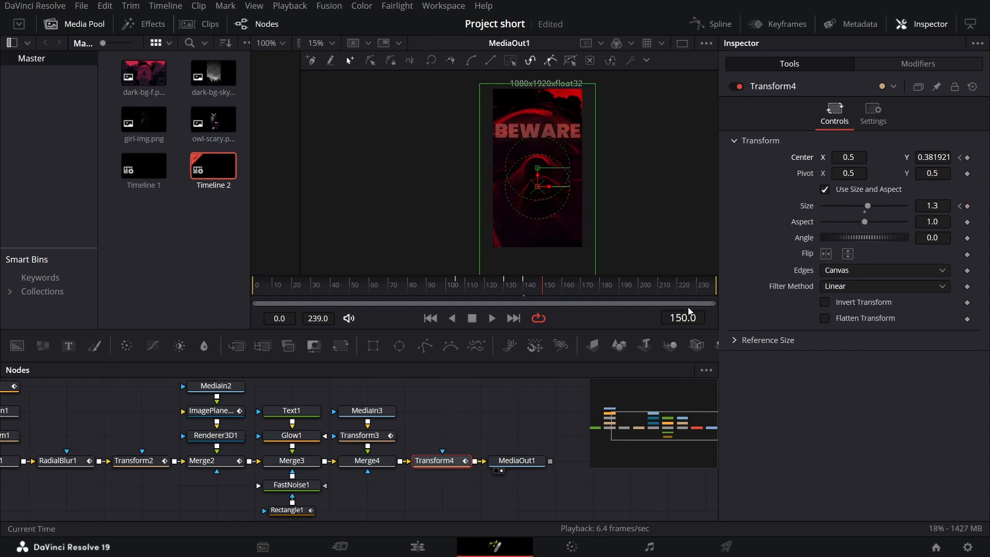
{"action": "left_click", "coordinate": [948, 210]}
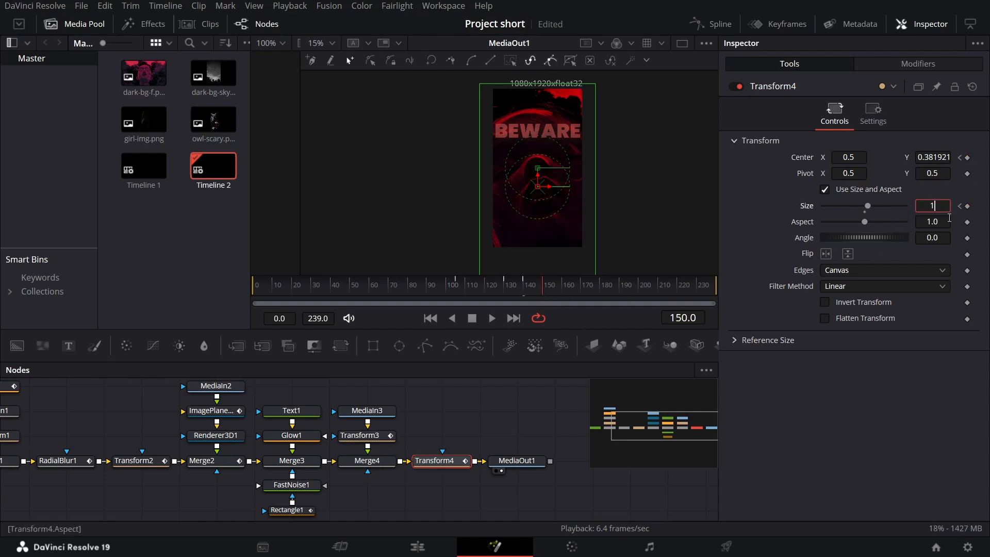
{"action": "key", "text": "Tab"}
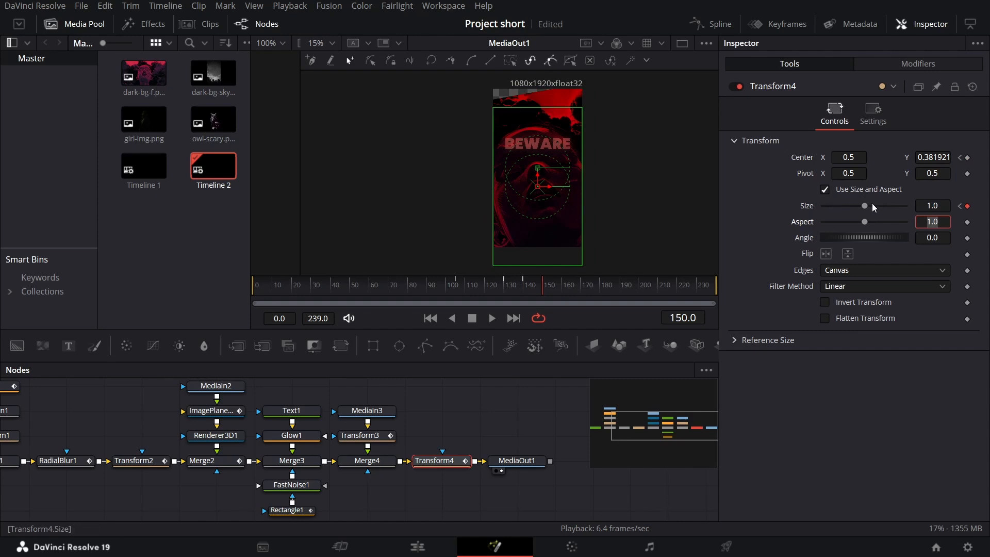
{"action": "left_click", "coordinate": [936, 158]}
{"action": "key", "text": "ctrl+a"}
{"action": "type", "text": "0."}
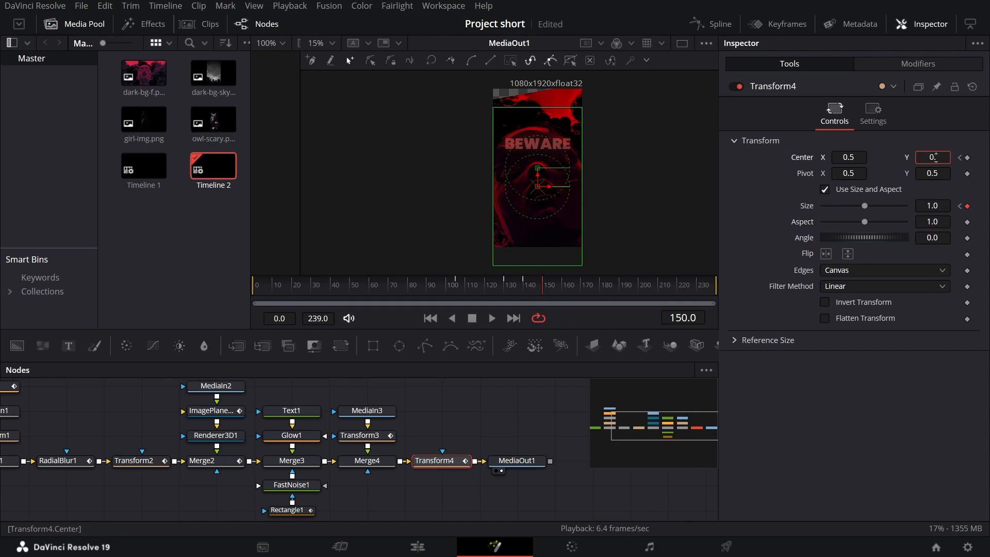
{"action": "key", "text": "Tab"}
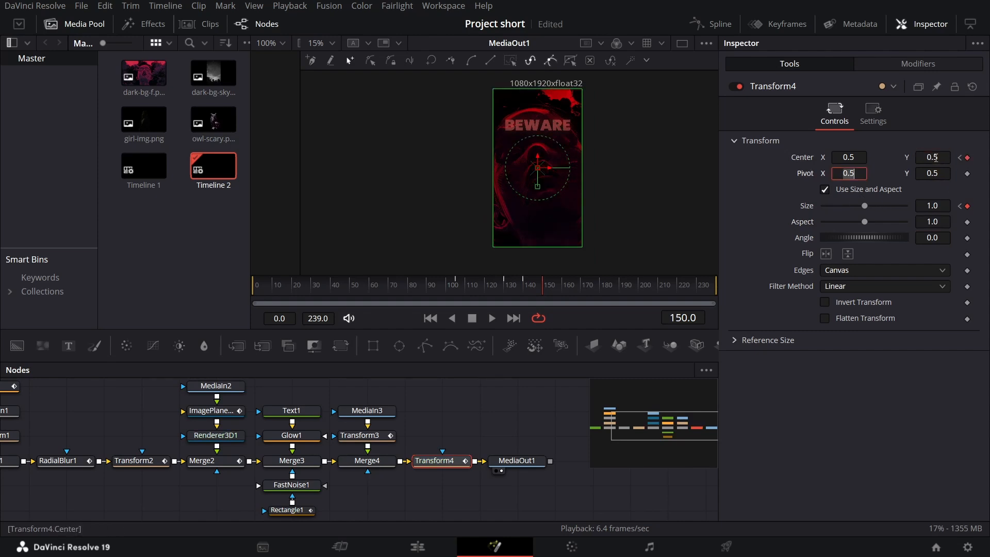
{"action": "left_click", "coordinate": [427, 286]}
{"action": "left_click", "coordinate": [502, 408]}
{"action": "key", "text": "space"}
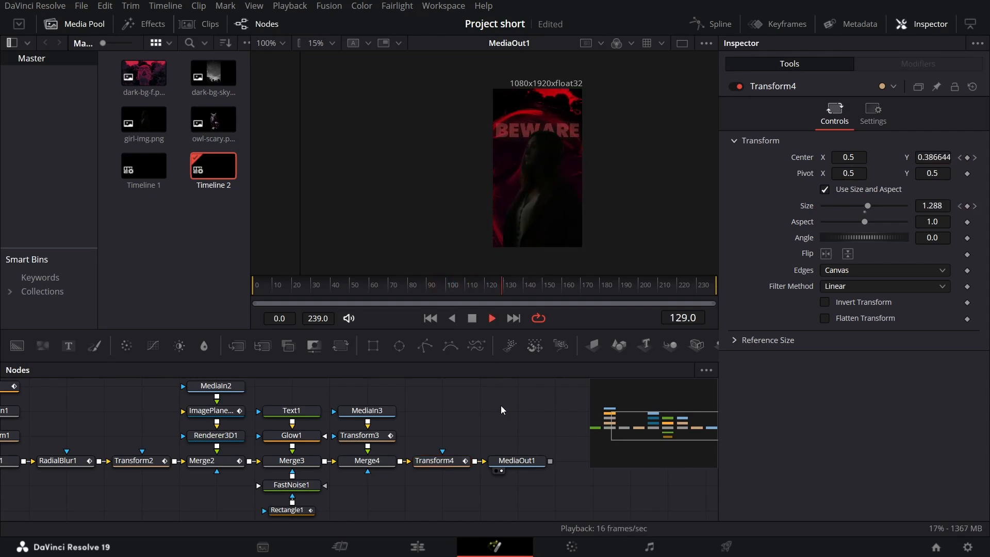
{"action": "key", "text": "space"}
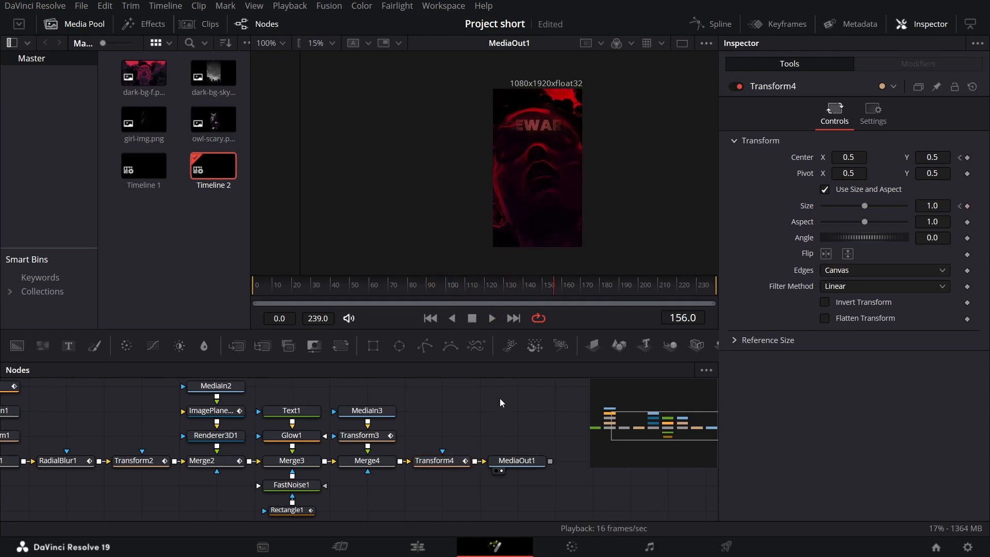
Reopen the Spline editor, hide Transform3's curves and Transform4's size curve, and show only Transform4's center displacement
{"action": "left_click", "coordinate": [711, 24]}
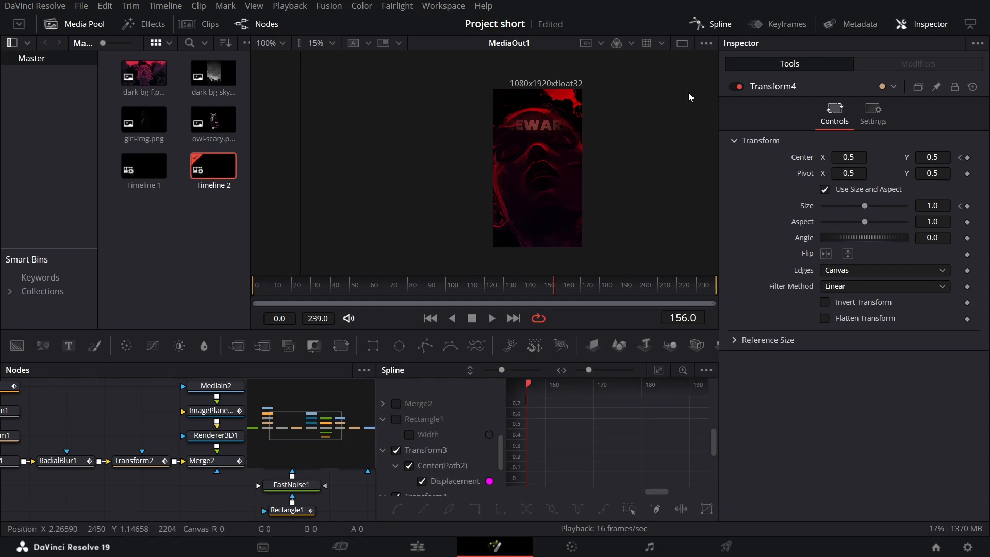
{"action": "left_click", "coordinate": [396, 450]}
{"action": "left_click", "coordinate": [383, 451]}
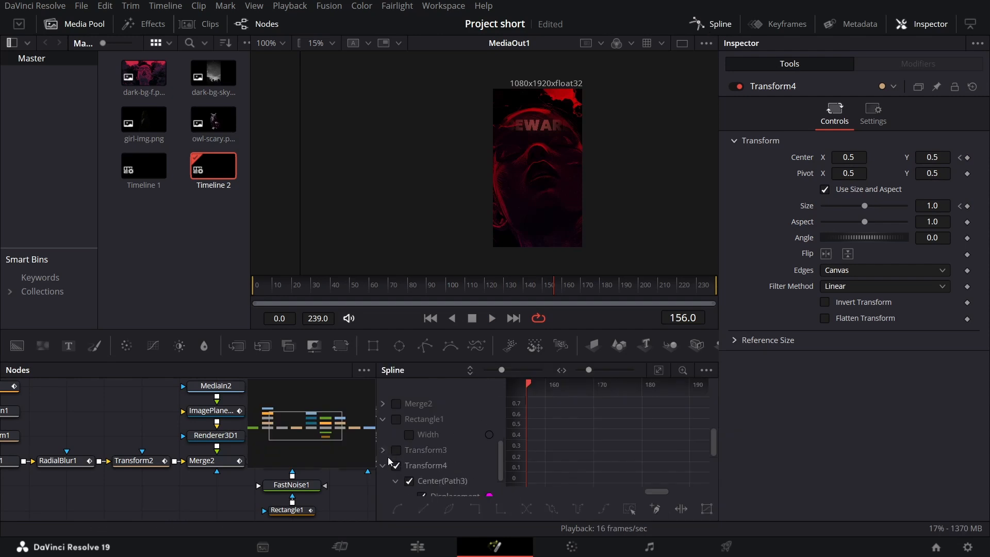
{"action": "scroll", "coordinate": [453, 466], "scroll_direction": "down", "scroll_amount": 2}
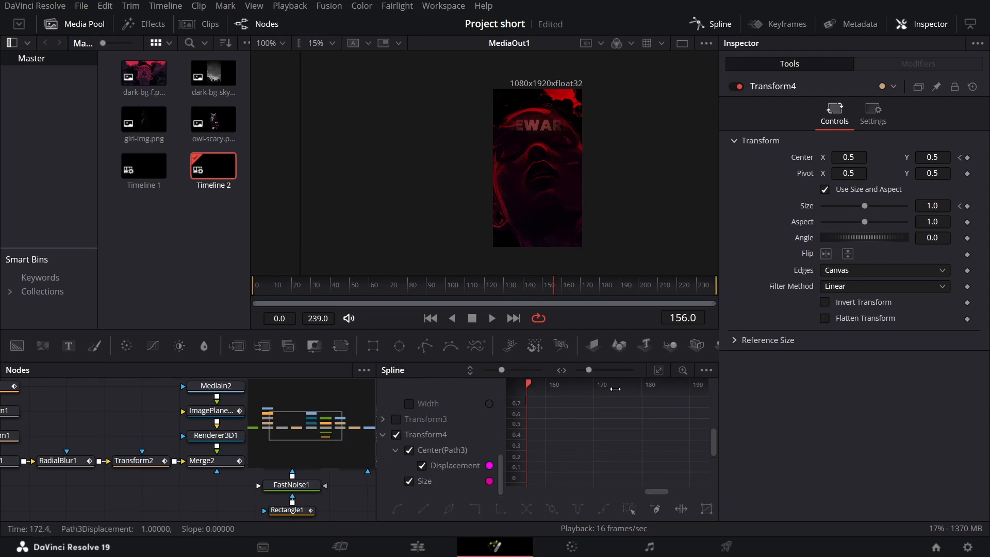
{"action": "left_click", "coordinate": [409, 481]}
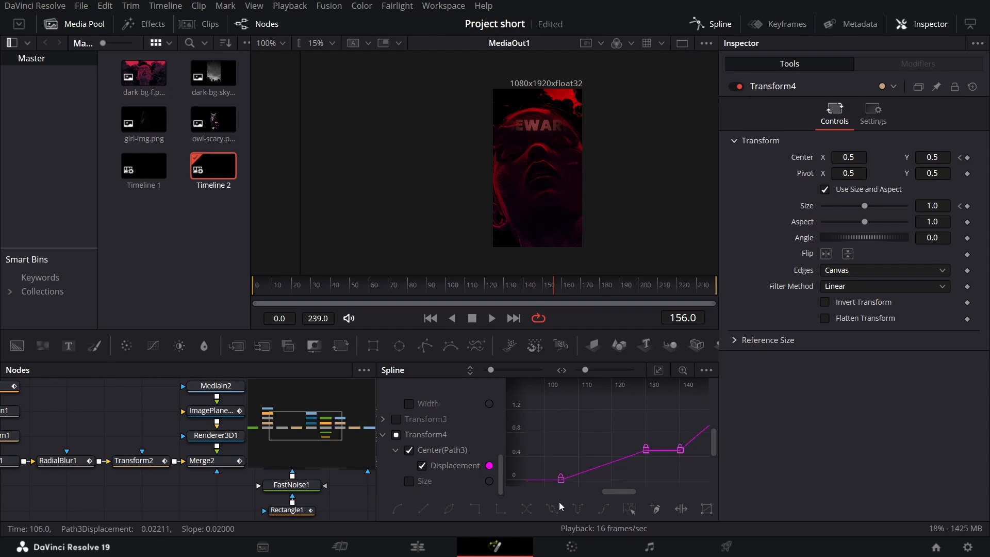
Smooth Transform4's displacement curve between frames 105 and 130 and adjust its handle to ease the move
{"action": "scroll", "coordinate": [559, 425], "scroll_direction": "down", "scroll_amount": 1}
{"action": "left_click_drag", "start_coordinate": [548, 465], "coordinate": [654, 407]}
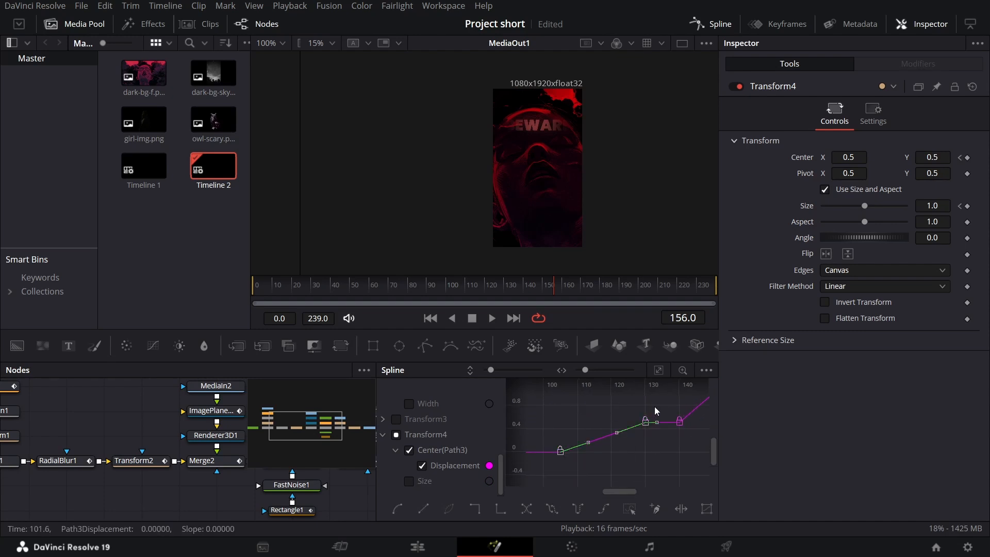
{"action": "key", "text": "s"}
{"action": "left_click_drag", "start_coordinate": [588, 452], "coordinate": [574, 424]}
Smooth Transform4's displacement curve between frames 140 and 150 and play back the eased camera move
{"action": "left_click_drag", "start_coordinate": [654, 456], "coordinate": [532, 475]}
{"action": "left_click_drag", "start_coordinate": [611, 393], "coordinate": [610, 394]}
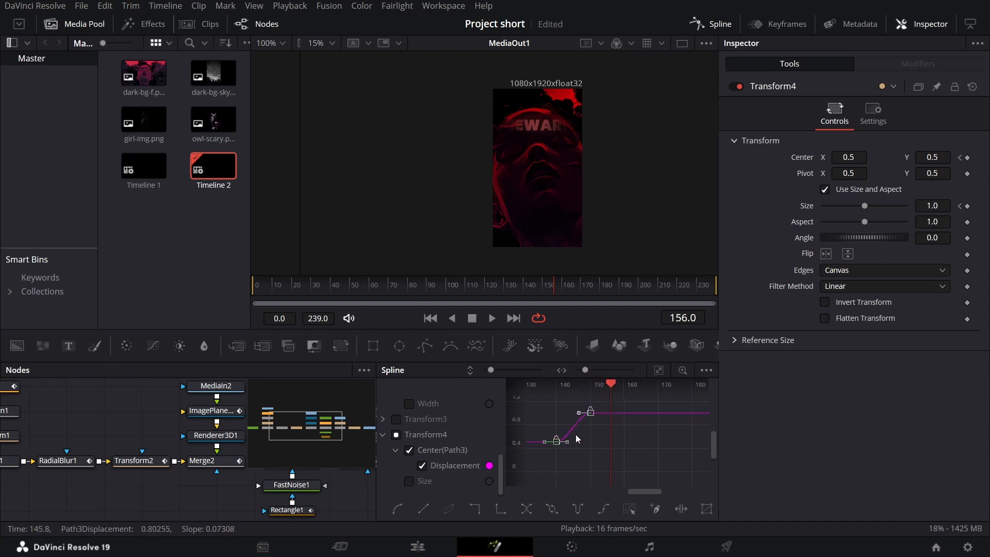
{"action": "key", "text": "s"}
{"action": "key", "text": "space"}
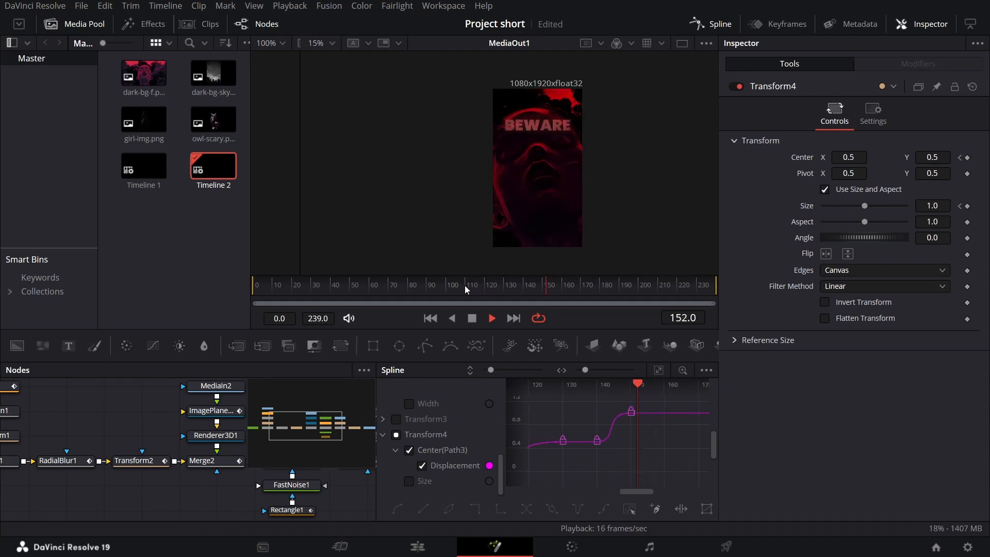
Show only Transform4's size curve, smooth it between frames 105 and 130, and lengthen its handles to ease the zoom-in
{"action": "left_click", "coordinate": [436, 287]}
{"action": "key", "text": "space"}
{"action": "left_click", "coordinate": [411, 480]}
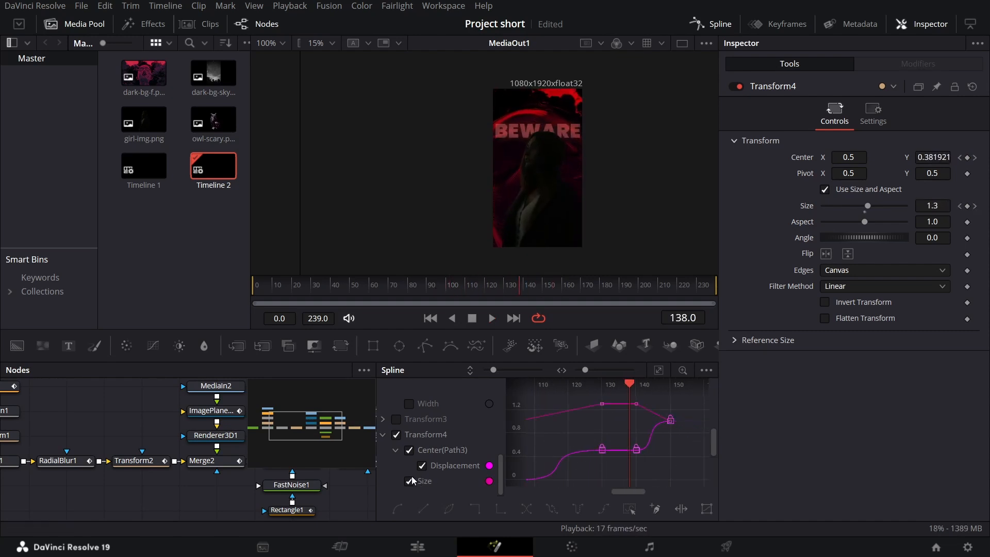
{"action": "left_click", "coordinate": [422, 466]}
{"action": "mouse_move", "coordinate": [601, 437]}
{"action": "left_mouse_down"}
{"action": "mouse_move", "coordinate": [697, 458]}
{"action": "mouse_move", "coordinate": [670, 462]}
{"action": "left_mouse_up"}
{"action": "mouse_move", "coordinate": [573, 469]}
{"action": "left_mouse_down"}
{"action": "mouse_move", "coordinate": [668, 409]}
{"action": "mouse_move", "coordinate": [688, 413]}
{"action": "left_mouse_up"}
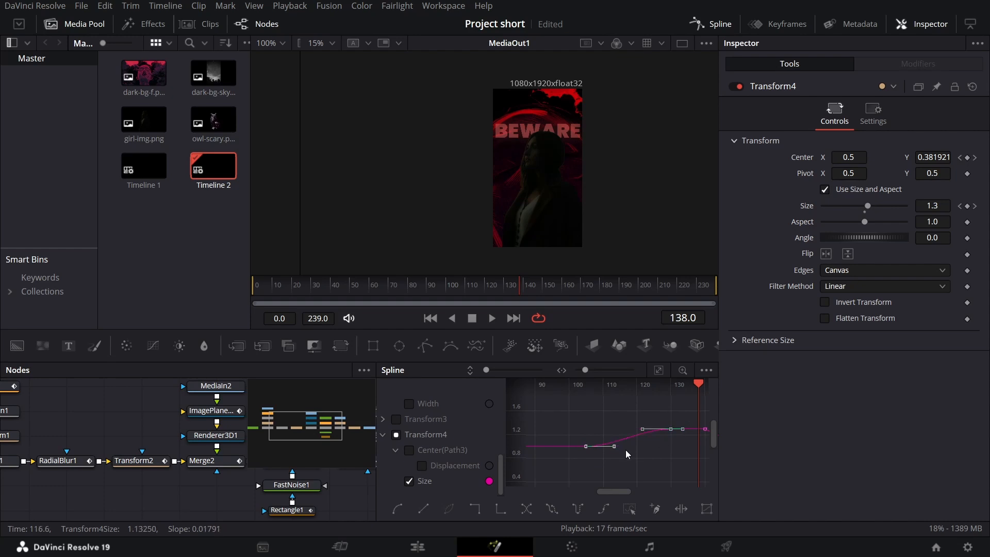
{"action": "left_click_drag", "start_coordinate": [609, 447], "coordinate": [617, 447]}
{"action": "scroll", "coordinate": [629, 447], "scroll_direction": "up", "scroll_amount": 2}
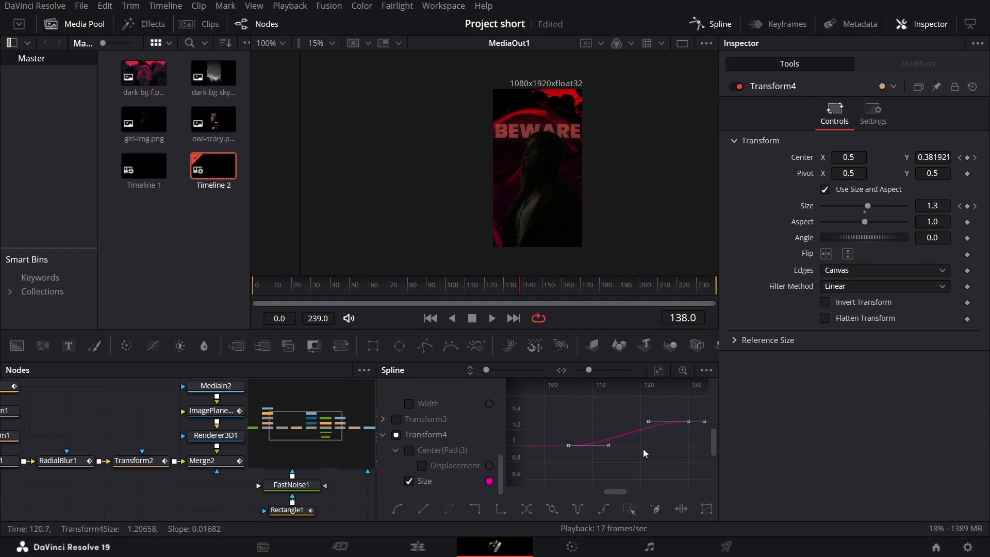
{"action": "left_click_drag", "start_coordinate": [604, 446], "coordinate": [614, 422]}
Smooth the drop of Transform4's size curve between frames 140 and 150
{"action": "left_click_drag", "start_coordinate": [660, 452], "coordinate": [494, 459]}
{"action": "left_click", "coordinate": [571, 475]}
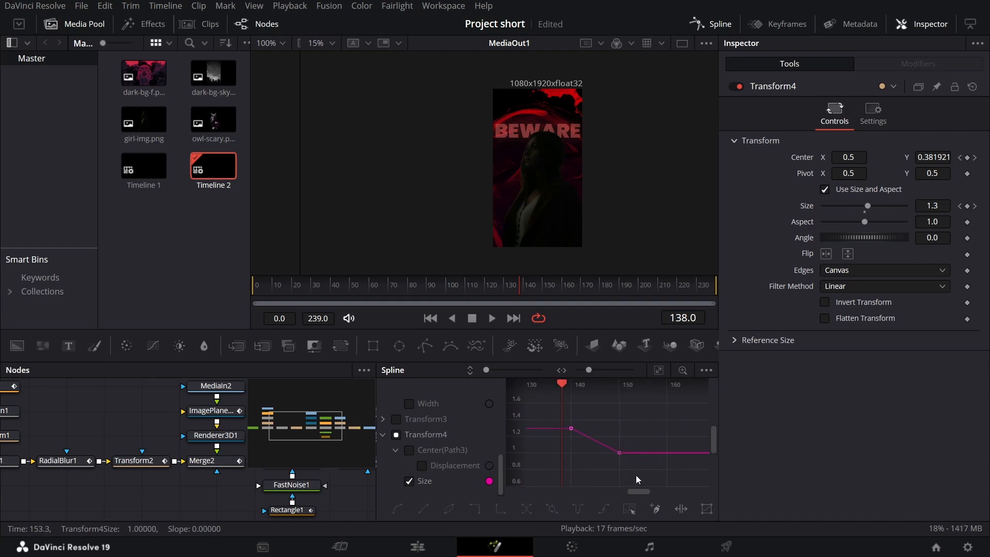
{"action": "left_click_drag", "start_coordinate": [636, 475], "coordinate": [582, 454]}
{"action": "key", "text": "f"}
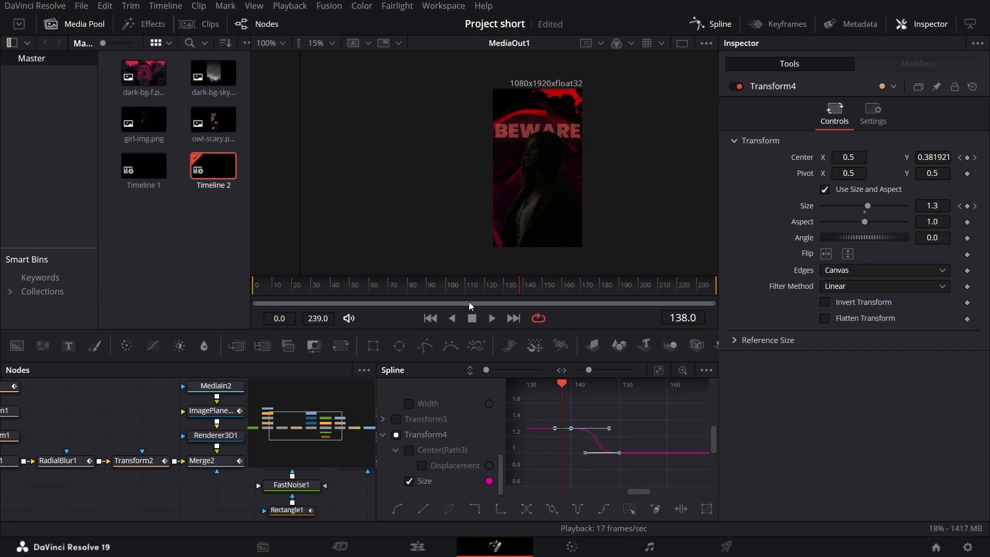
Close the Spline editor and play back the eased zoom from around frame 104
{"action": "left_click", "coordinate": [453, 290]}
{"action": "left_click", "coordinate": [711, 24]}
{"action": "left_click", "coordinate": [711, 24]}
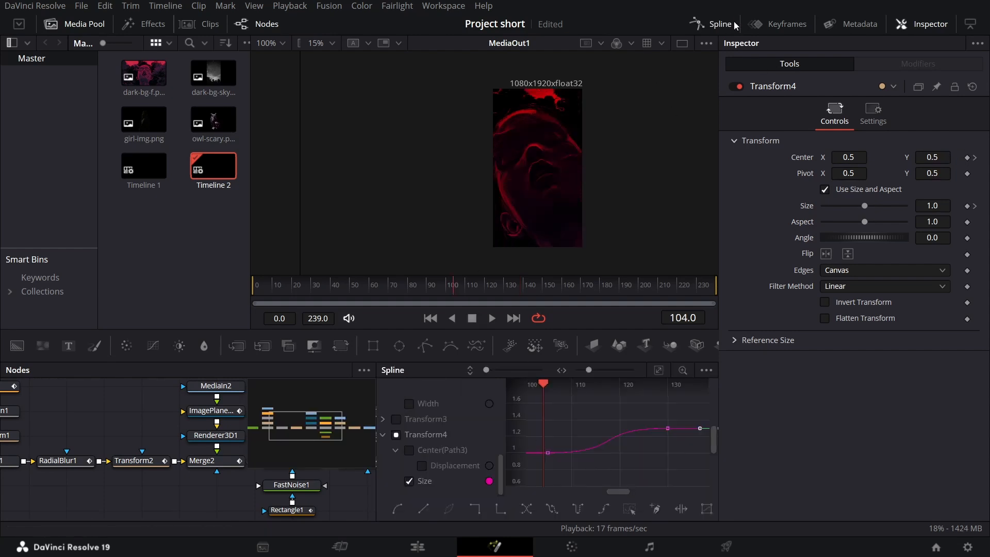
{"action": "left_click", "coordinate": [712, 24]}
{"action": "key", "text": "space"}
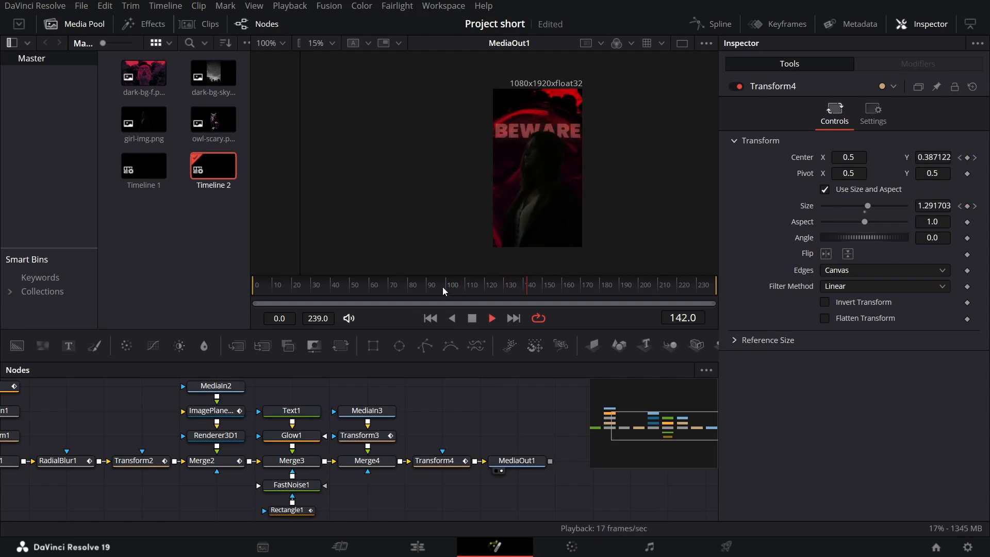
{"action": "key", "text": "space"}
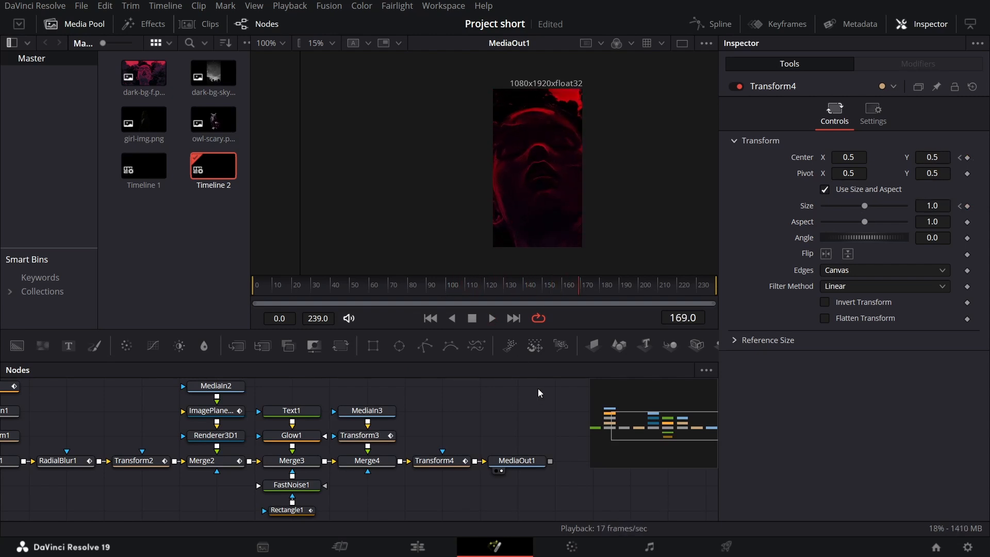
Switch to the Edit page and park the playhead at 00:00:07:00
{"action": "key", "text": "shift+4"}
{"action": "left_click_drag", "start_coordinate": [442, 433], "coordinate": [433, 470]}
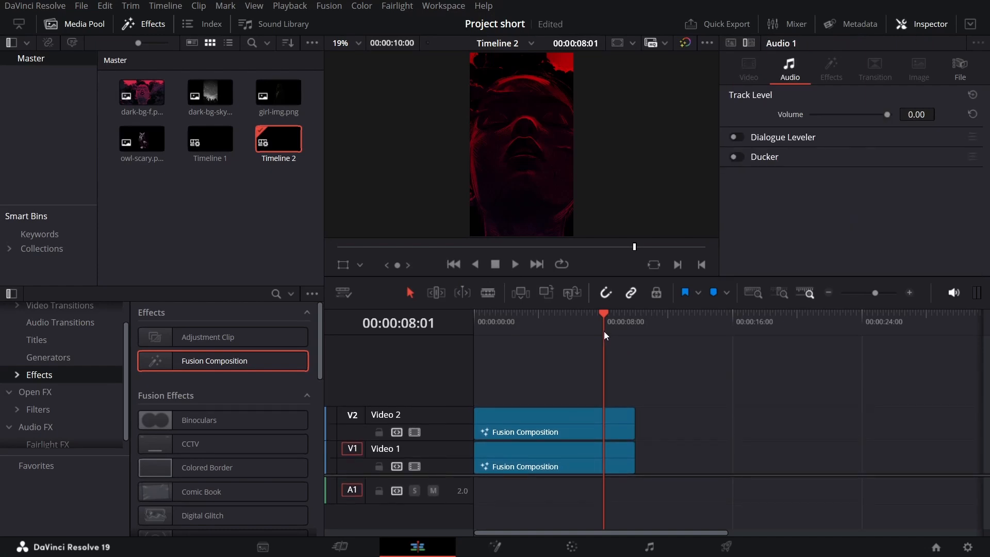
{"action": "left_click_drag", "start_coordinate": [605, 334], "coordinate": [589, 318]}
{"action": "key", "text": "space"}
{"action": "key", "text": "space"}
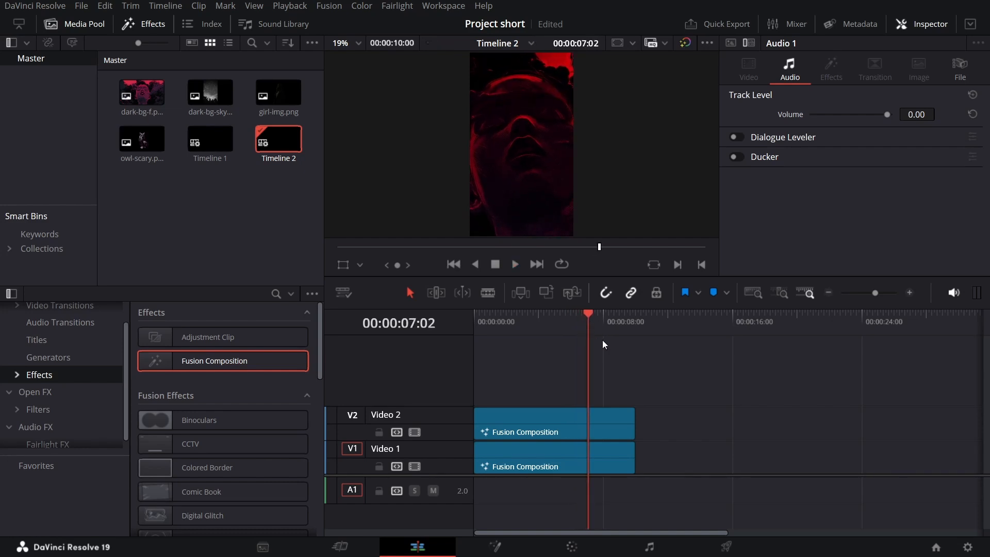
{"action": "key", "text": "Left"}
{"action": "key", "text": "Left"}
{"action": "key", "text": "Left"}
{"action": "key", "text": "Right"}
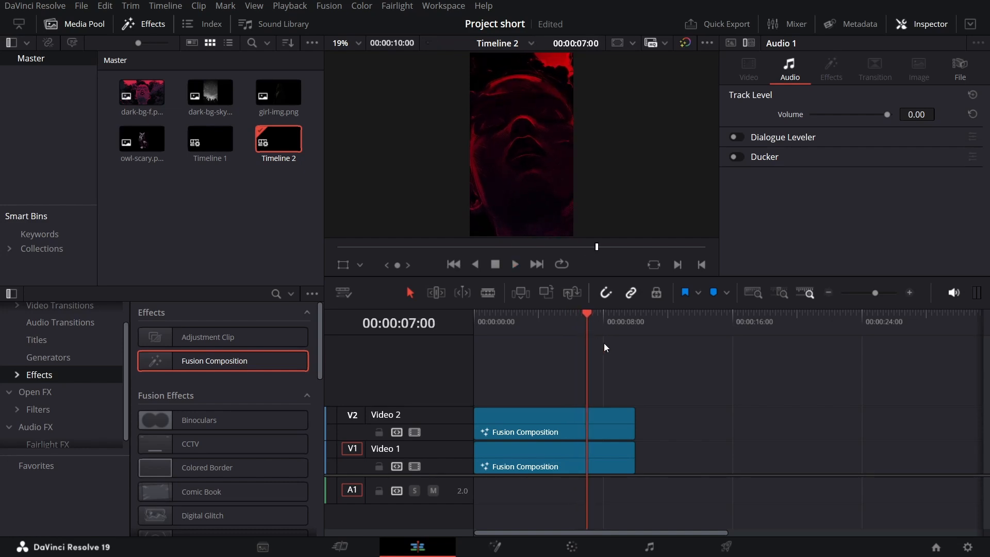
Add a Fusion Composition on Video 3 starting at 00:00:07:00 and trim its end to 00:00:07:20
{"action": "left_click_drag", "start_coordinate": [242, 359], "coordinate": [589, 398]}
{"action": "left_click", "coordinate": [597, 322]}
{"action": "key", "text": "Right"}
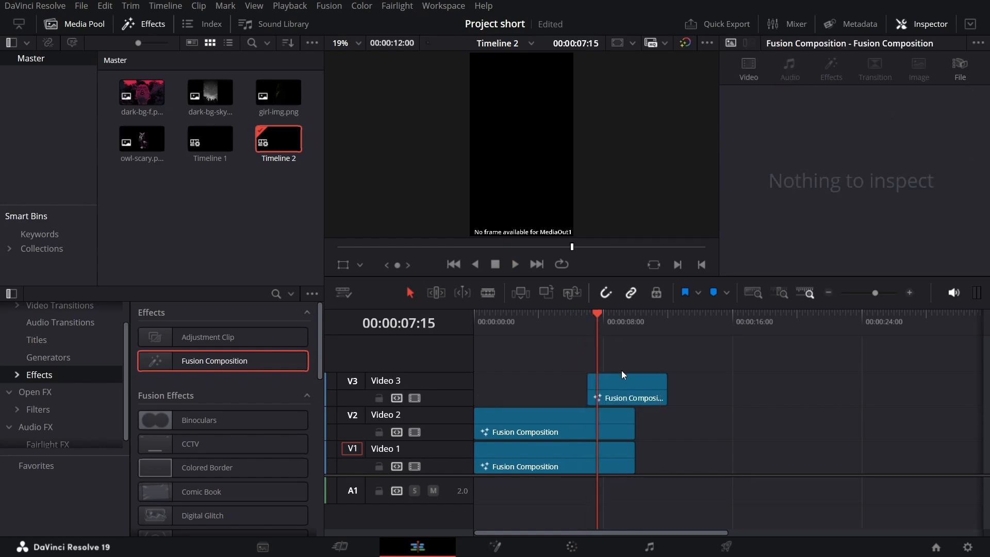
{"action": "key", "text": "Right"}
{"action": "key", "text": "Right"}
{"action": "key", "text": "Right"}
{"action": "key", "text": "Right"}
{"action": "key", "text": "Right"}
{"action": "left_click_drag", "start_coordinate": [665, 388], "coordinate": [599, 388]}
{"action": "right_click", "coordinate": [599, 388]}
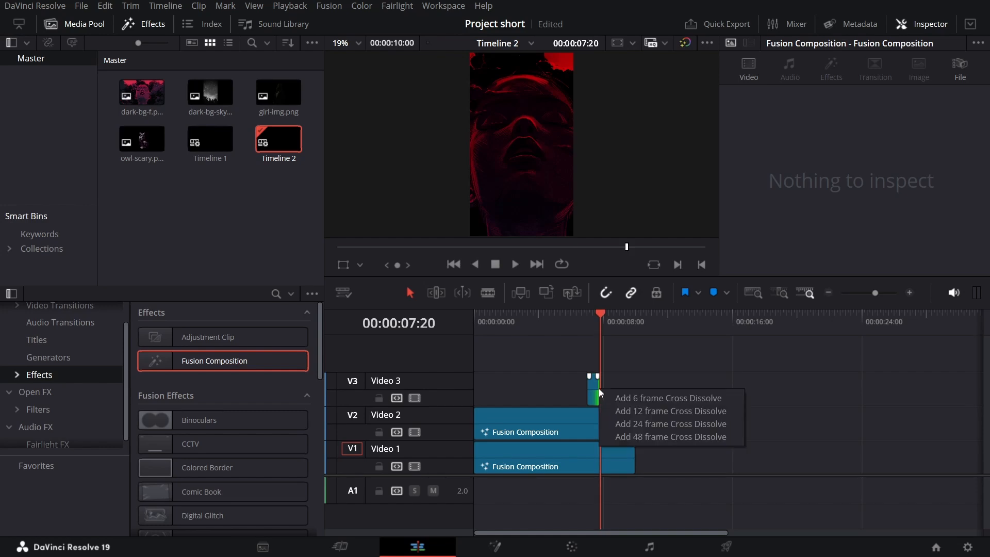
{"action": "left_click", "coordinate": [604, 362]}
Open the short Fusion Composition on Video 3 in the Fusion page
{"action": "key", "text": "ctrl+equal"}
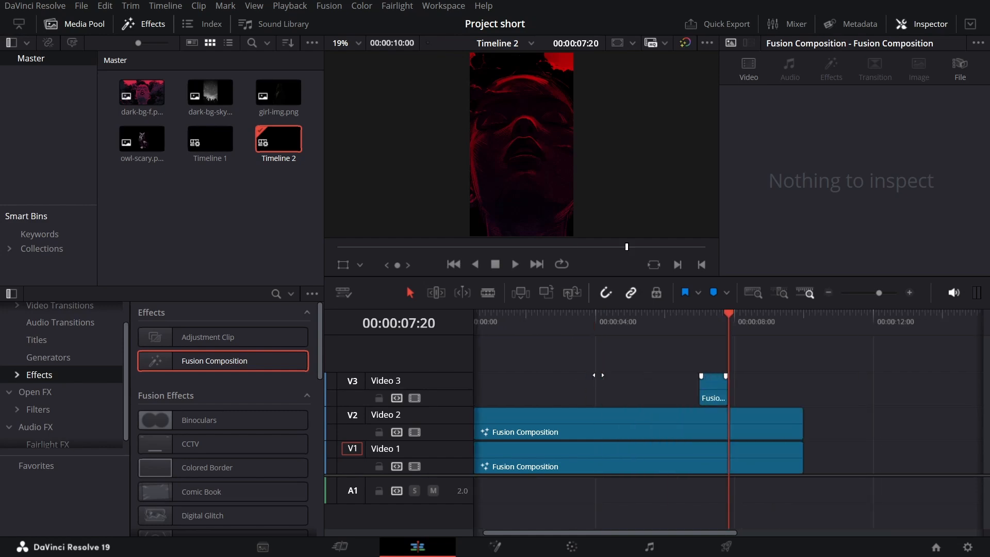
{"action": "right_click", "coordinate": [715, 385]}
{"action": "left_click", "coordinate": [761, 313]}
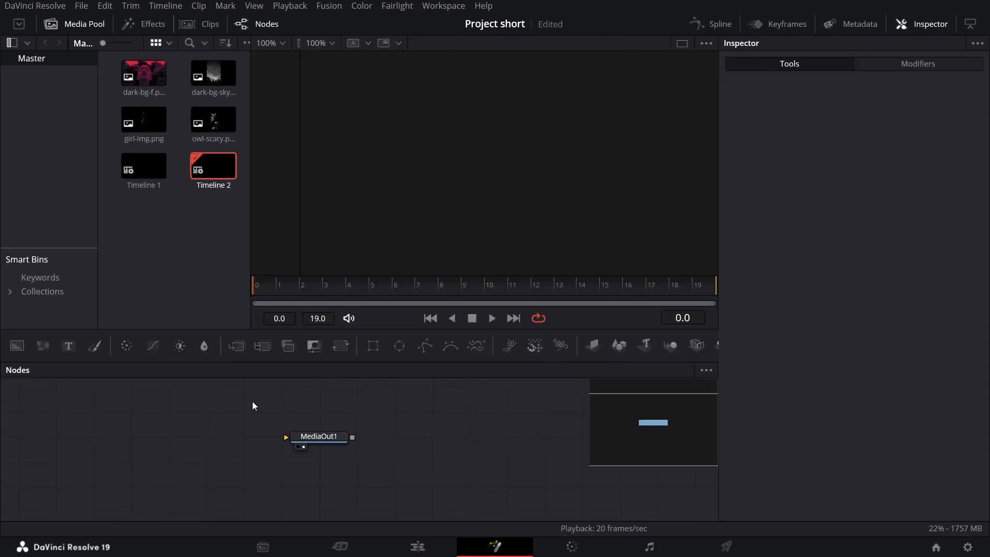
Add a Background node and set its color to #522258
{"action": "left_click_drag", "start_coordinate": [17, 345], "coordinate": [168, 438]}
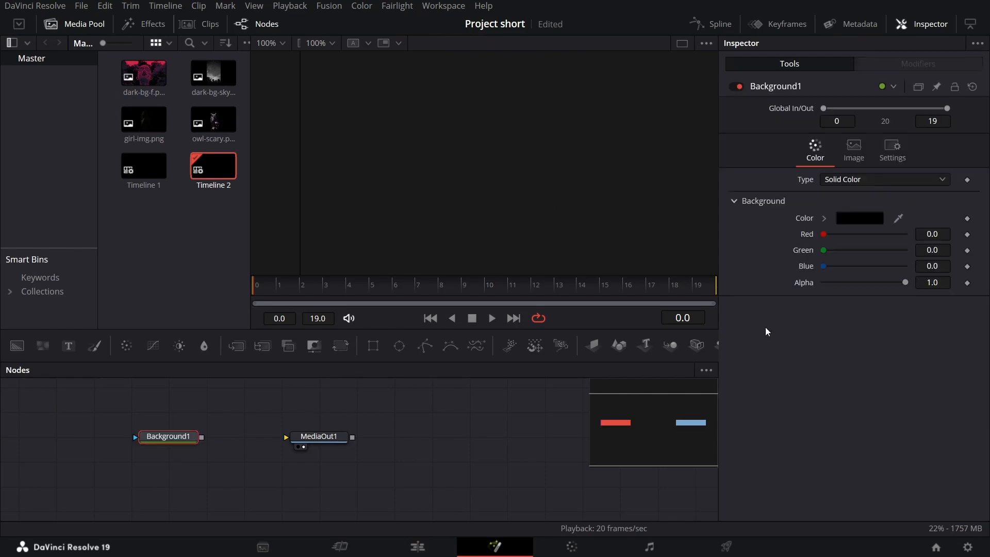
{"action": "left_click", "coordinate": [851, 219]}
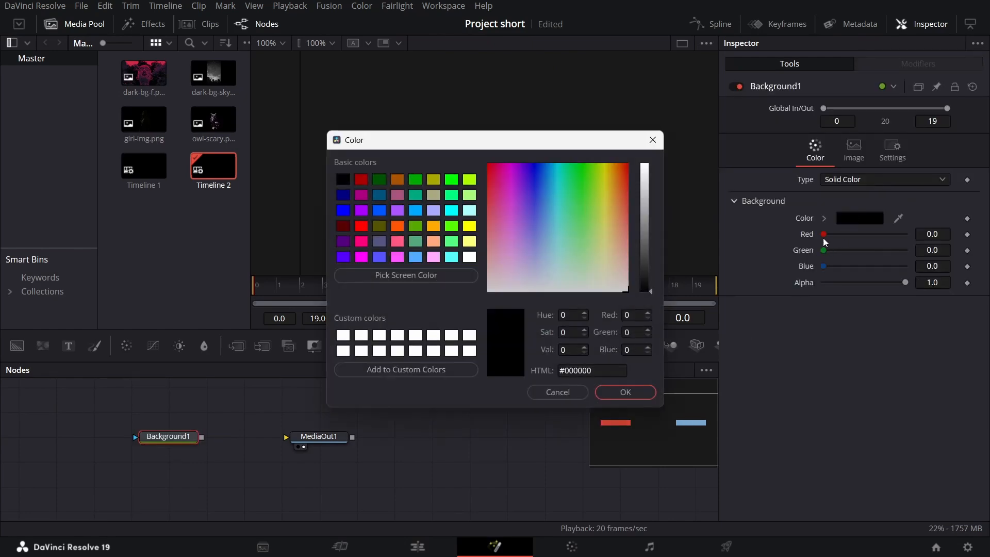
{"action": "double_click", "coordinate": [594, 371]}
{"action": "type", "text": "522258"}
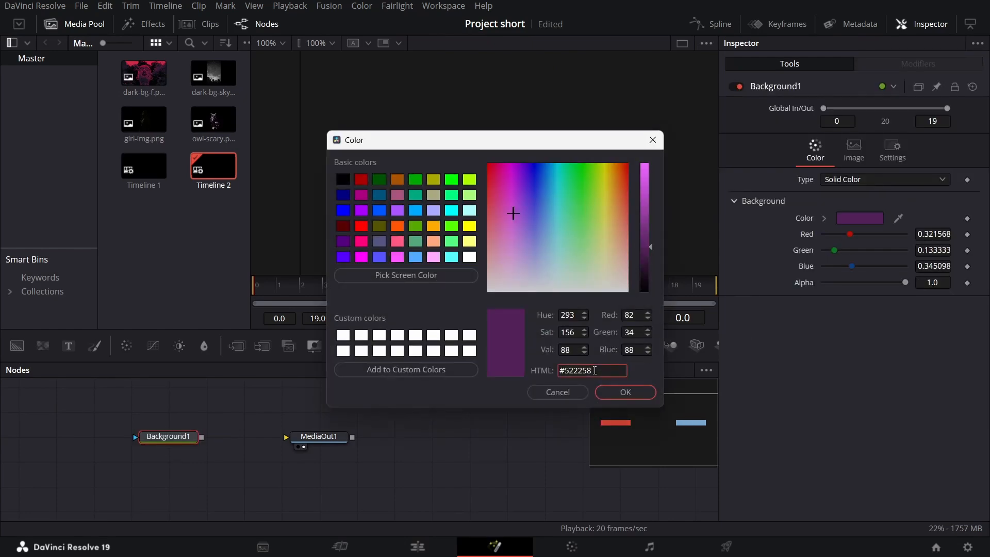
{"action": "key", "text": "Return"}
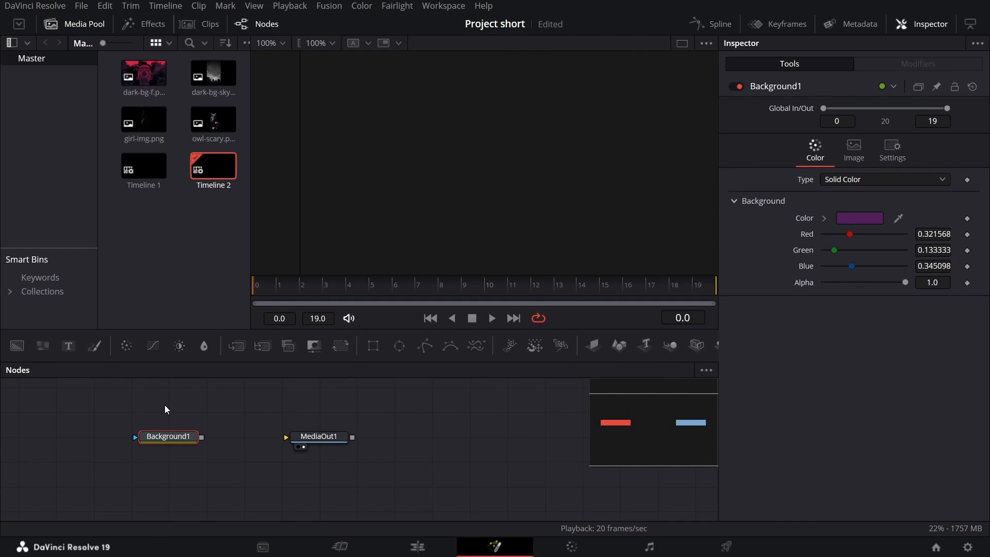
Connect Background1 to MediaOut1 and mask the background with a Polygon node
{"action": "left_click_drag", "start_coordinate": [201, 437], "coordinate": [307, 438]}
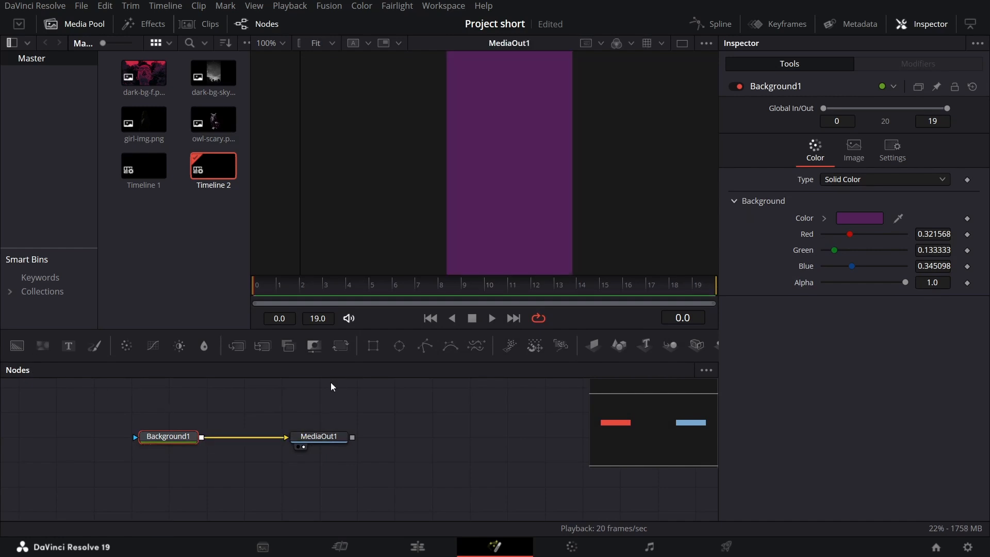
{"action": "left_click_drag", "start_coordinate": [423, 346], "coordinate": [163, 437]}
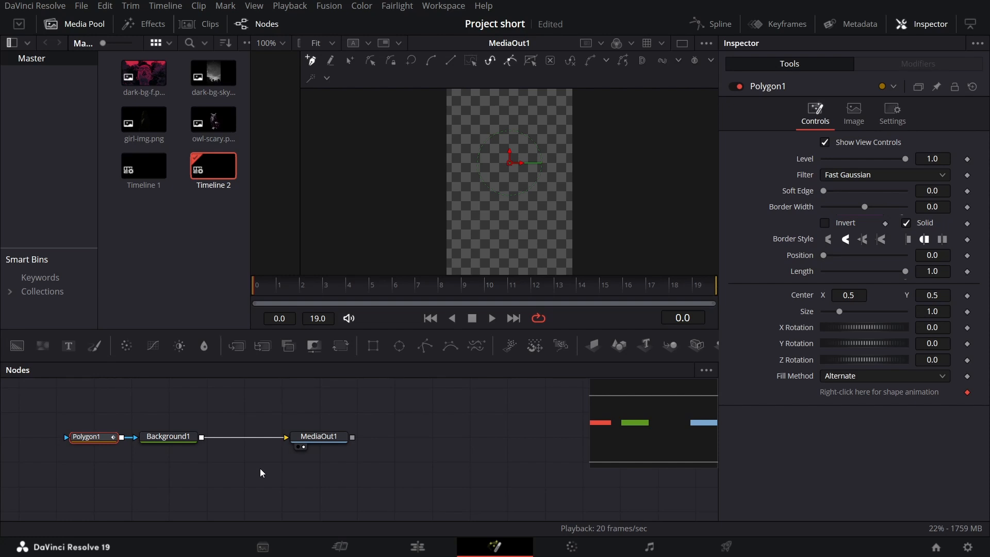
{"action": "scroll", "coordinate": [506, 181], "scroll_direction": "down", "scroll_amount": 1}
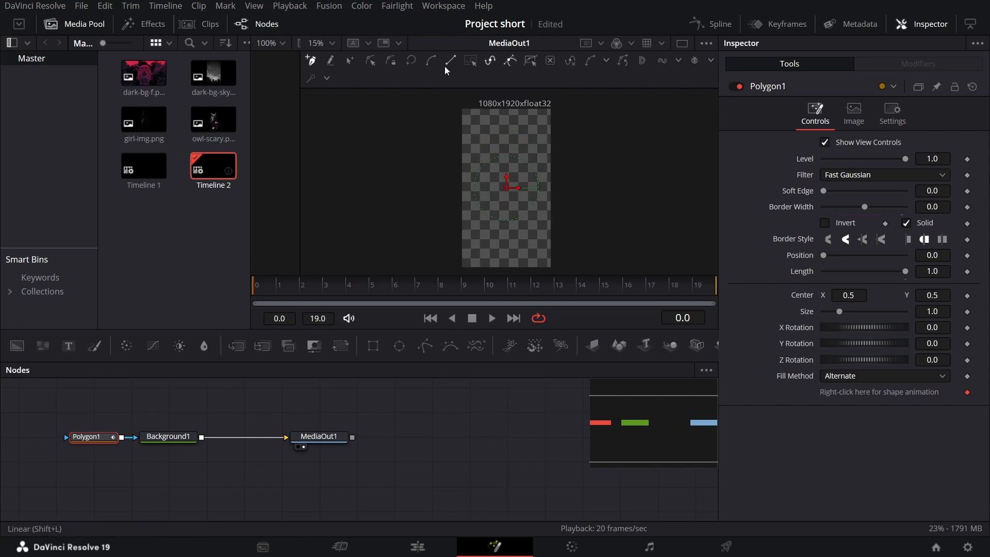
{"action": "left_click", "coordinate": [569, 125]}
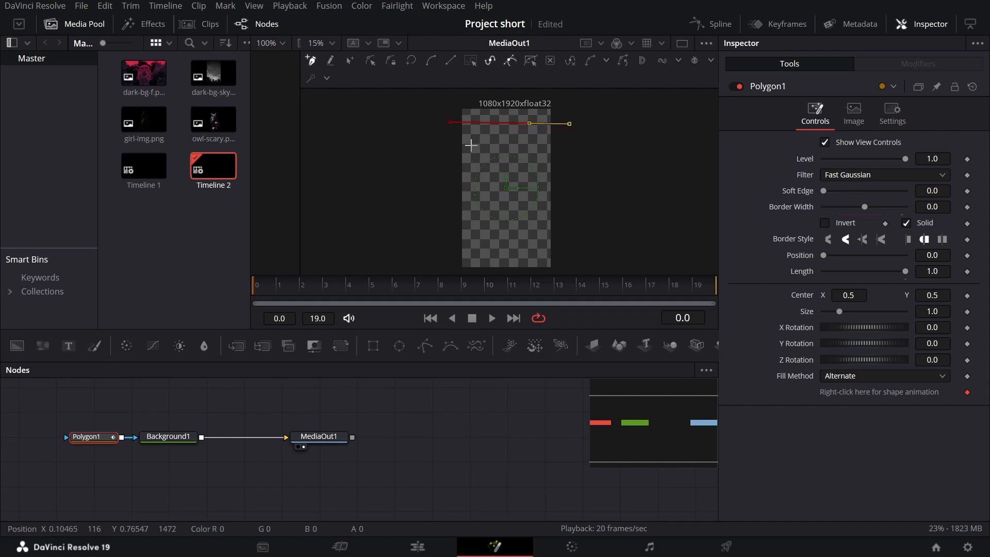
{"action": "key", "text": "ctrl+z"}
{"action": "key", "text": "ctrl+z"}
Draw a dense zigzag polyline with Polygon1 from the top to the bottom of the frame, extending past both side edges
{"action": "left_click", "coordinate": [452, 114]}
{"action": "left_click", "coordinate": [571, 117]}
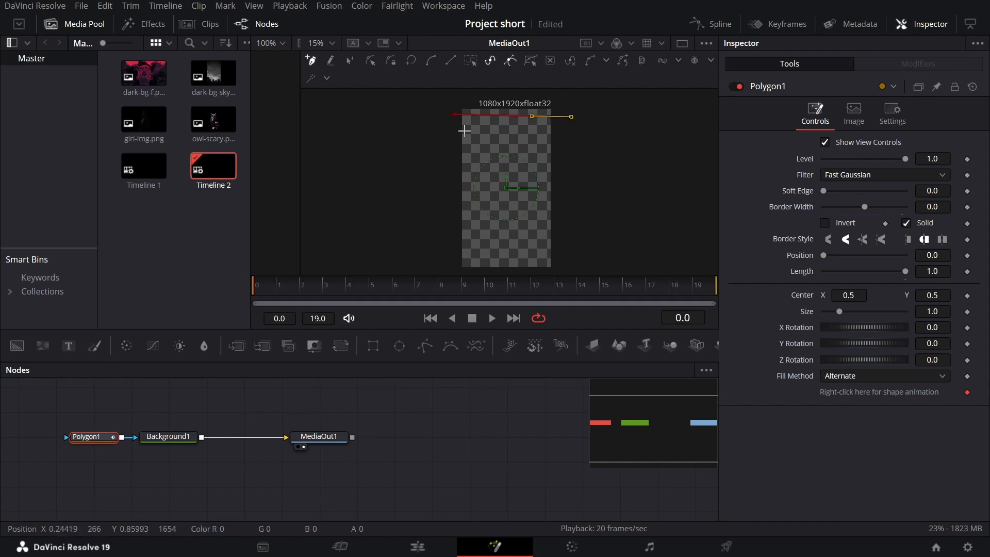
{"action": "left_click_drag", "start_coordinate": [459, 123], "coordinate": [437, 125]}
{"action": "left_click", "coordinate": [564, 134]}
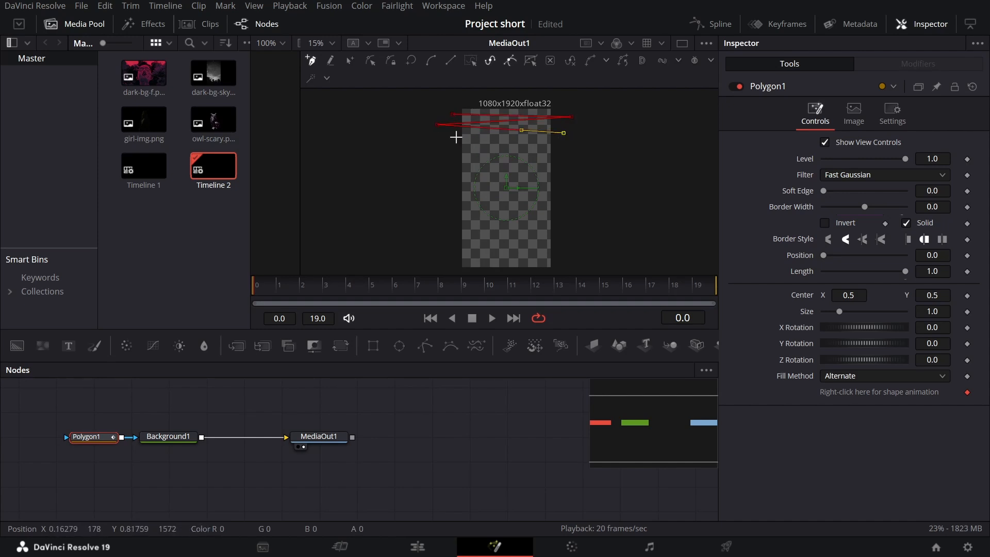
{"action": "left_click", "coordinate": [437, 133]}
{"action": "left_click", "coordinate": [589, 153]}
{"action": "left_click", "coordinate": [430, 157]}
{"action": "left_click", "coordinate": [571, 167]}
{"action": "left_click", "coordinate": [440, 177]}
{"action": "left_click", "coordinate": [573, 186]}
{"action": "left_click", "coordinate": [450, 193]}
{"action": "left_click", "coordinate": [576, 209]}
{"action": "left_click", "coordinate": [432, 216]}
{"action": "left_click", "coordinate": [570, 229]}
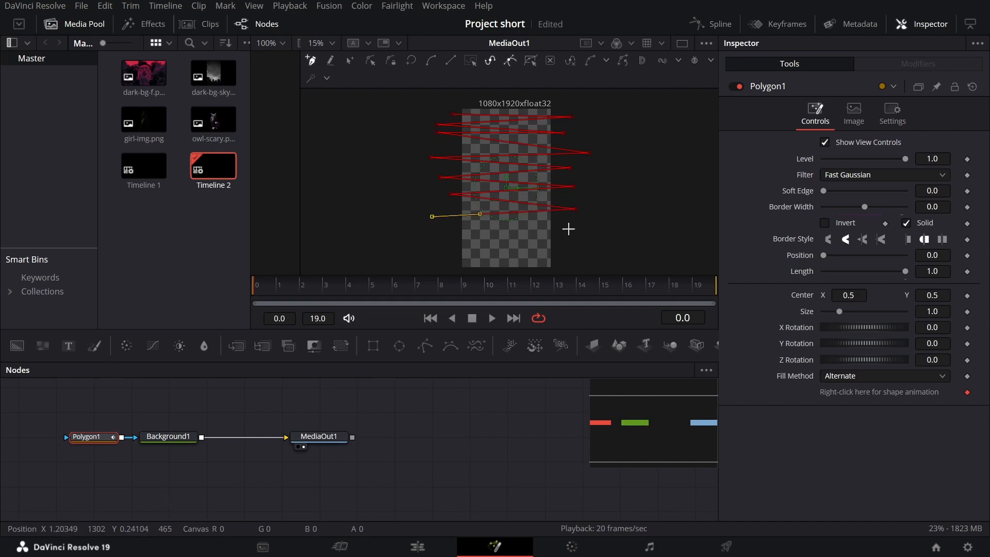
{"action": "left_click", "coordinate": [417, 236]}
{"action": "left_click", "coordinate": [587, 245]}
{"action": "left_click", "coordinate": [435, 258]}
{"action": "left_click", "coordinate": [581, 231]}
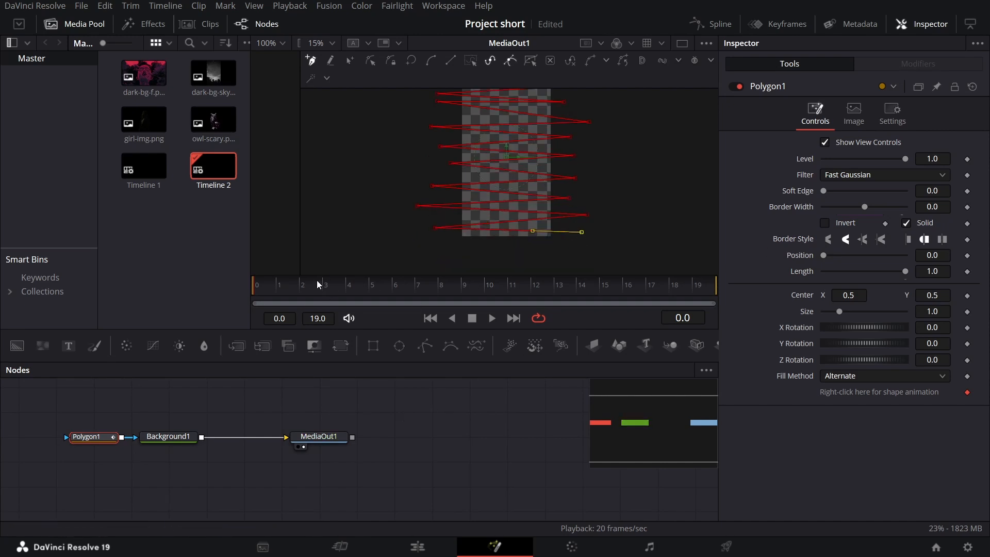
Turn off Polygon1's Solid option and keyframe its border width from 0.0 on frame 0 to 0.003 on frame 10
{"action": "left_click", "coordinate": [967, 206]}
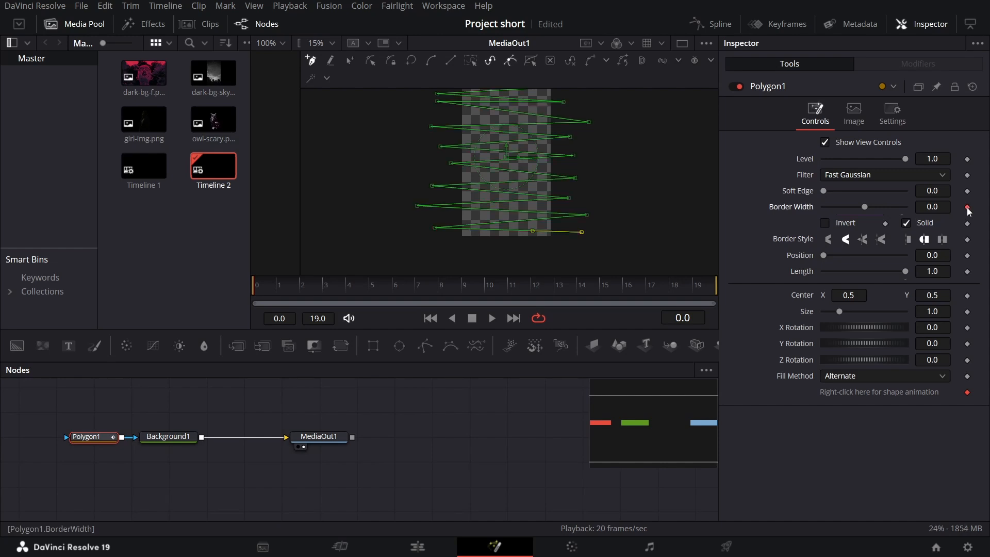
{"action": "left_click", "coordinate": [923, 225]}
{"action": "left_click", "coordinate": [484, 291]}
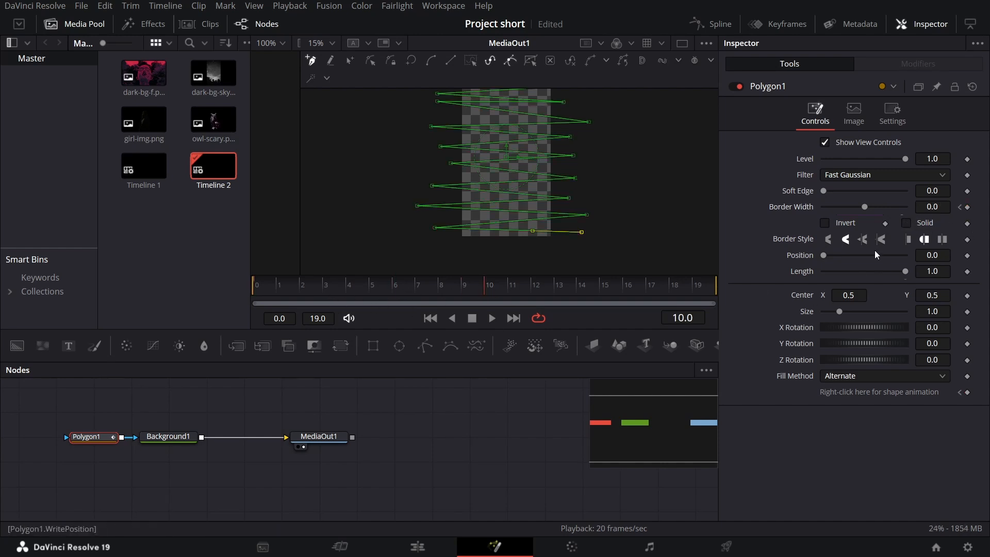
{"action": "left_click", "coordinate": [943, 210]}
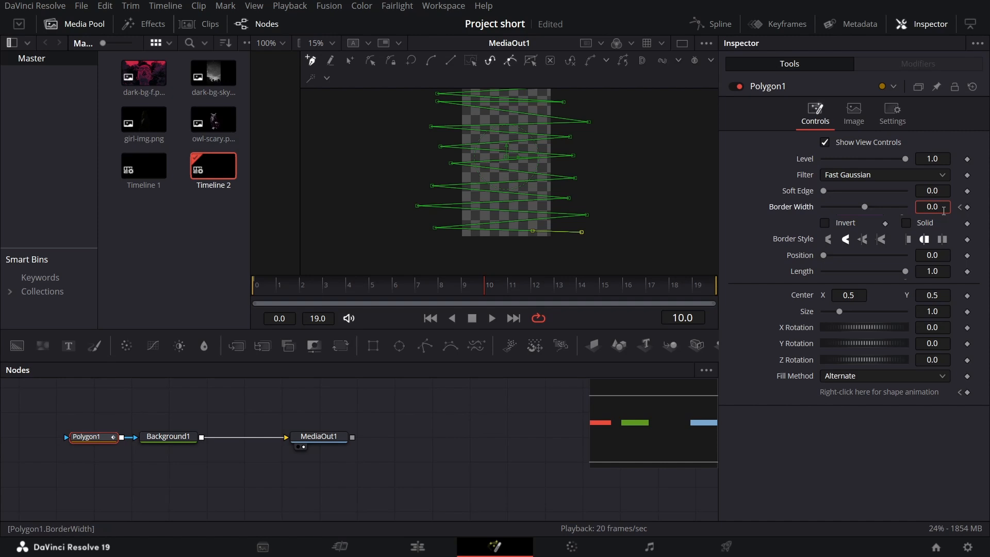
{"action": "type", "text": "03"}
{"action": "key", "text": "Return"}
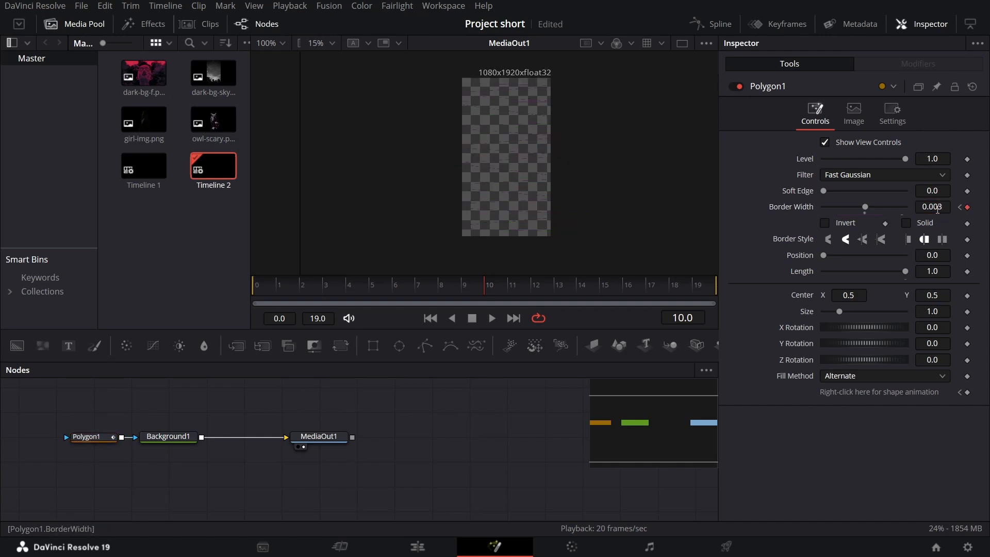
Insert a Glow node after Background1 and set its glow size to 100 and glow to 0.9
{"action": "left_click", "coordinate": [162, 437]}
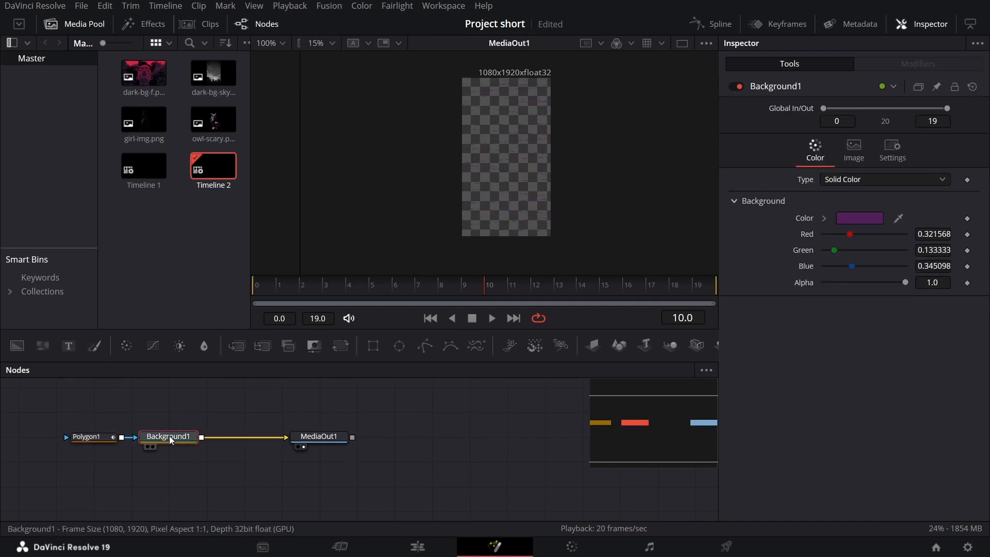
{"action": "key", "text": "shift+space"}
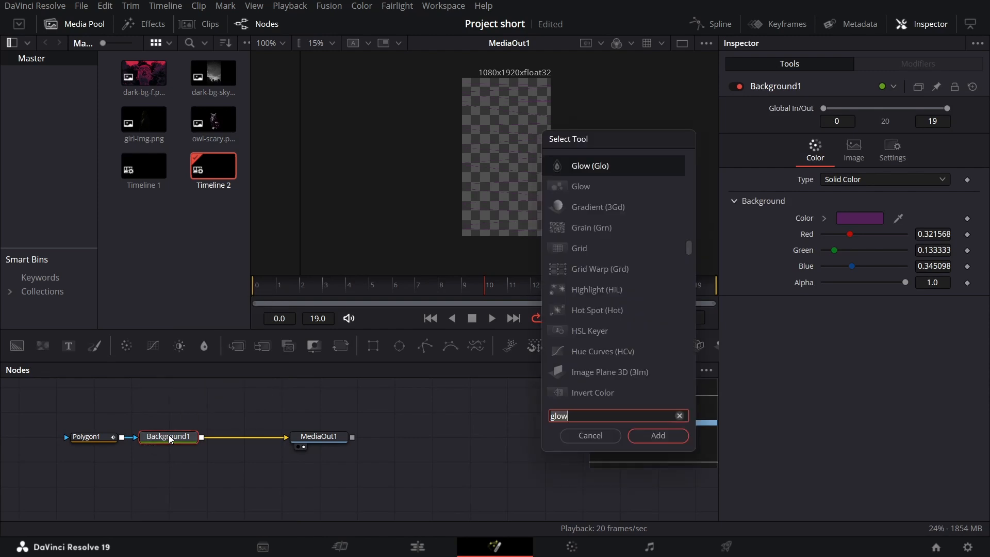
{"action": "type", "text": "glow"}
{"action": "key", "text": "Return"}
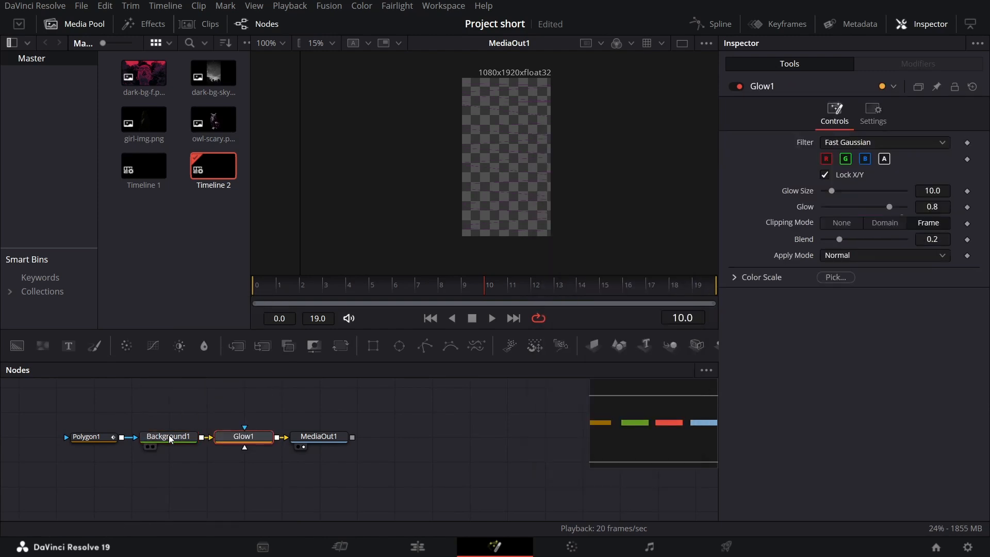
{"action": "left_click", "coordinate": [940, 191]}
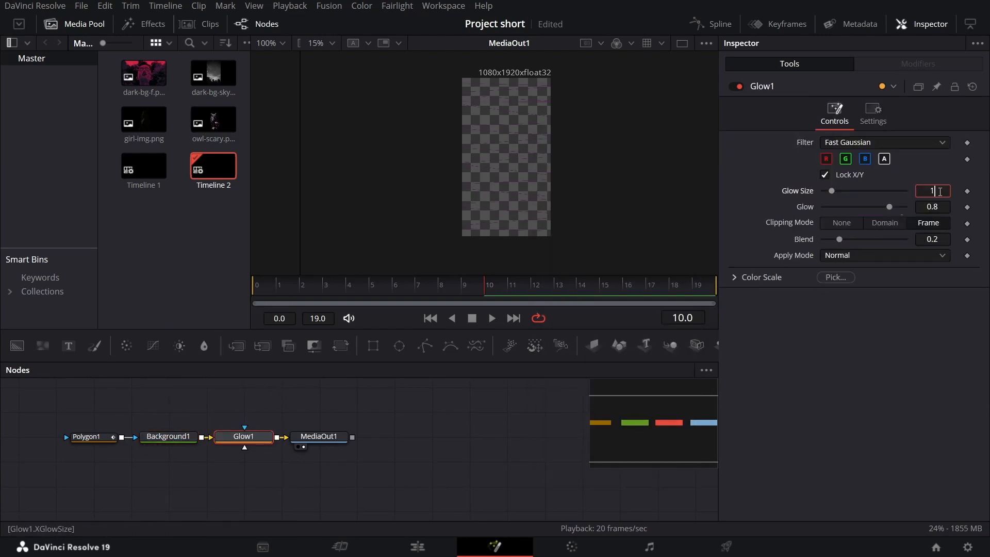
{"action": "type", "text": "100"}
{"action": "key", "text": "Tab"}
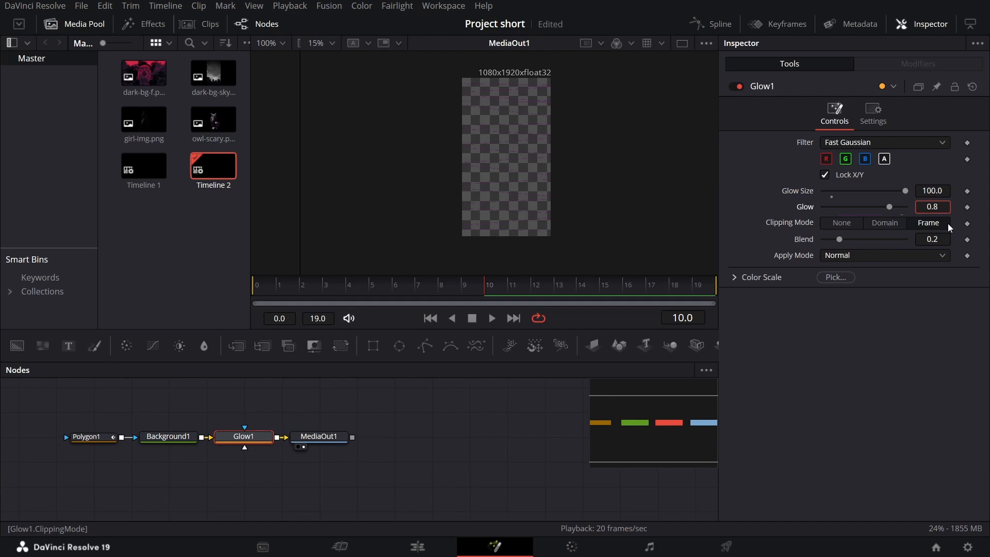
{"action": "type", "text": "0.9"}
{"action": "key", "text": "Return"}
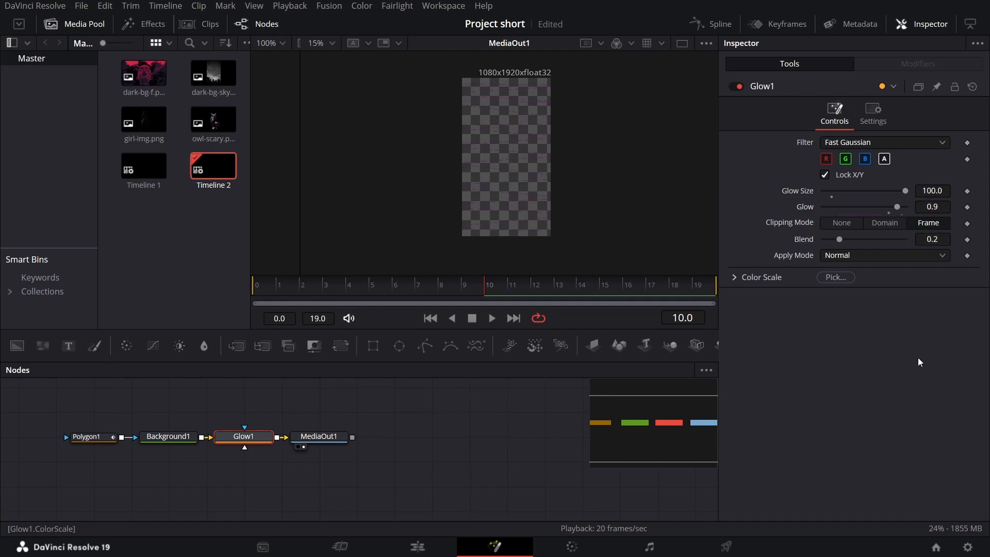
Set Polygon1's border width keyframe on frame 10 to 0.15
{"action": "left_click", "coordinate": [95, 441]}
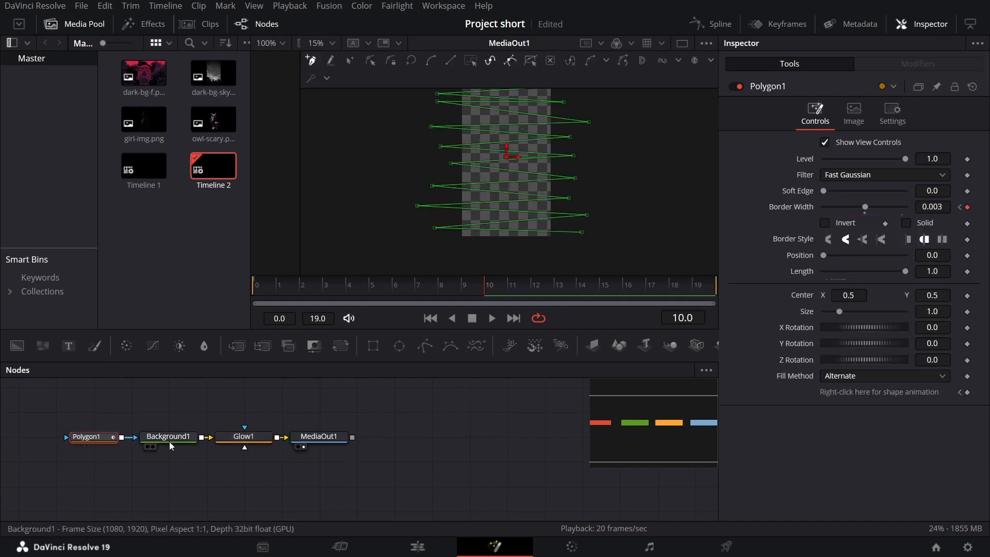
{"action": "left_click", "coordinate": [935, 208]}
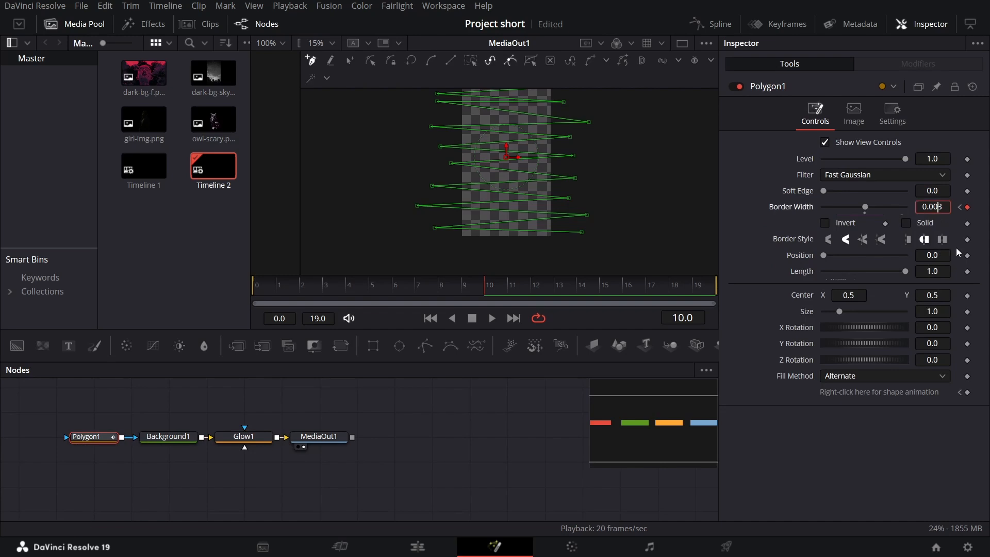
{"action": "key", "text": "BackSpace"}
{"action": "key", "text": "Tab"}
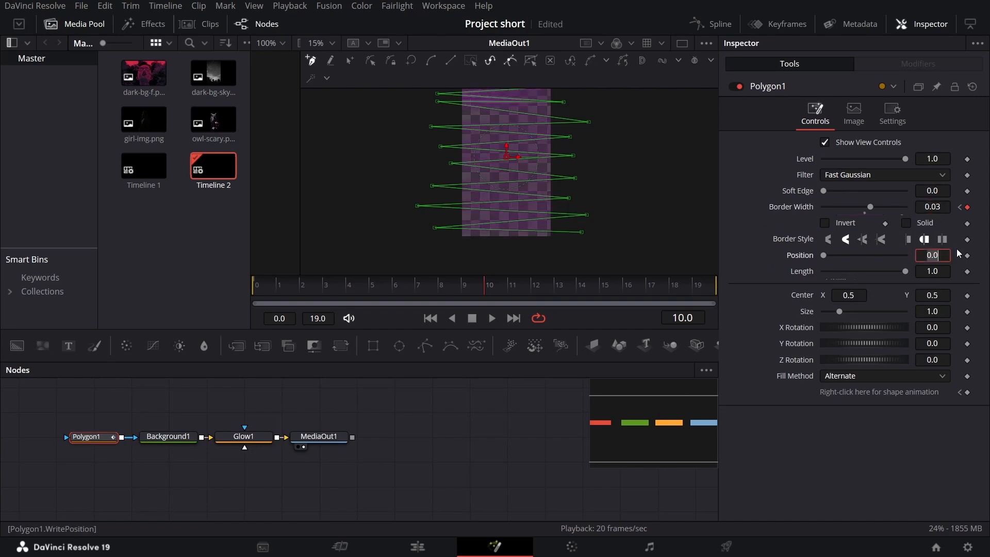
{"action": "left_click", "coordinate": [469, 469]}
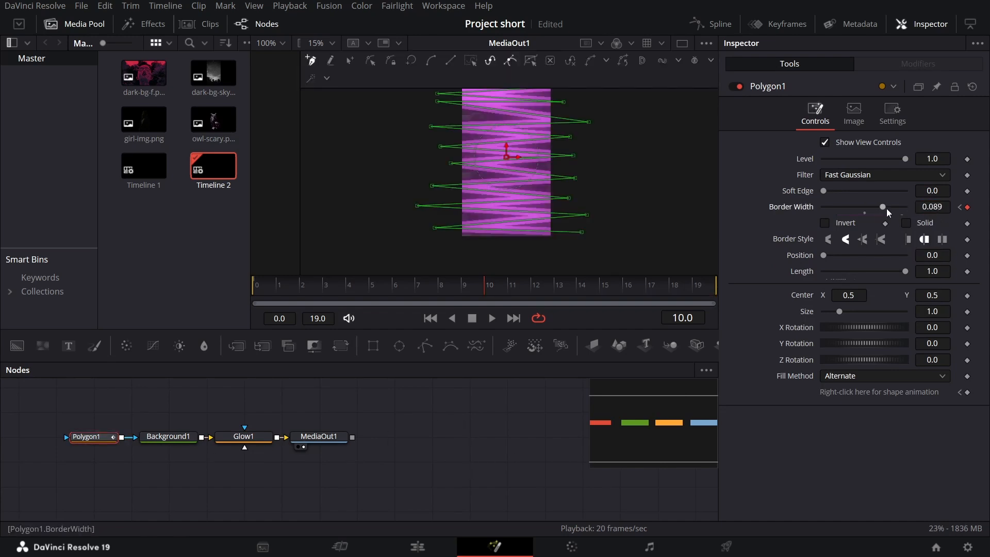
{"action": "left_click_drag", "start_coordinate": [887, 209], "coordinate": [899, 205]}
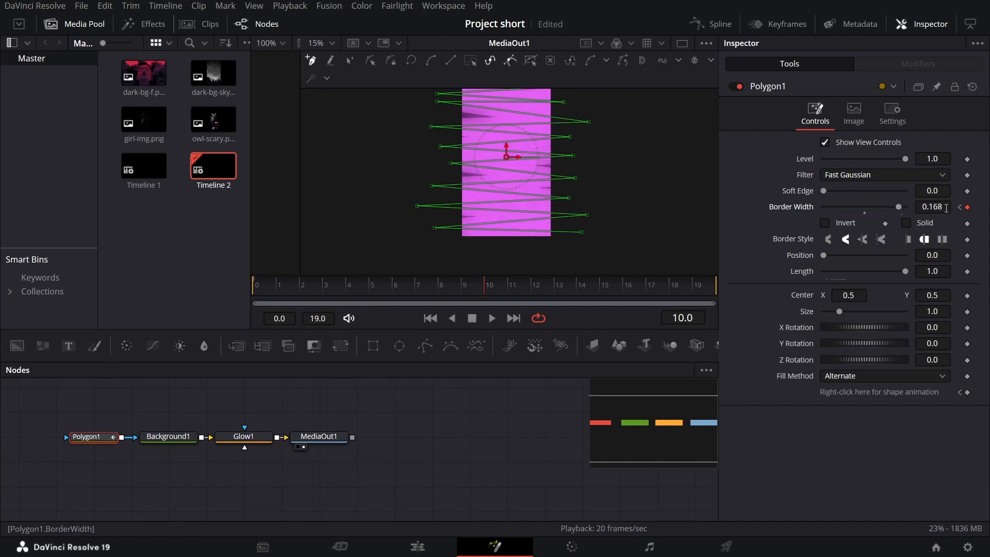
{"action": "left_click", "coordinate": [948, 208]}
{"action": "type", "text": "0.15"}
{"action": "key", "text": "Tab"}
{"action": "left_click", "coordinate": [513, 397]}
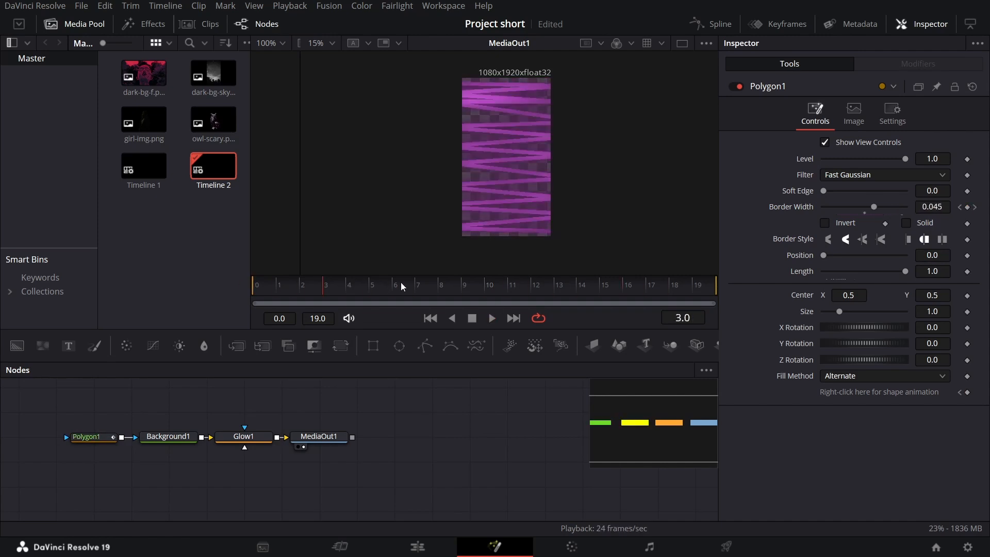
Keyframe Polygon1's Position from 0.0 on frame 10 to 1.0 on frame 19 and play the animation
{"action": "left_click_drag", "start_coordinate": [330, 283], "coordinate": [485, 286]}
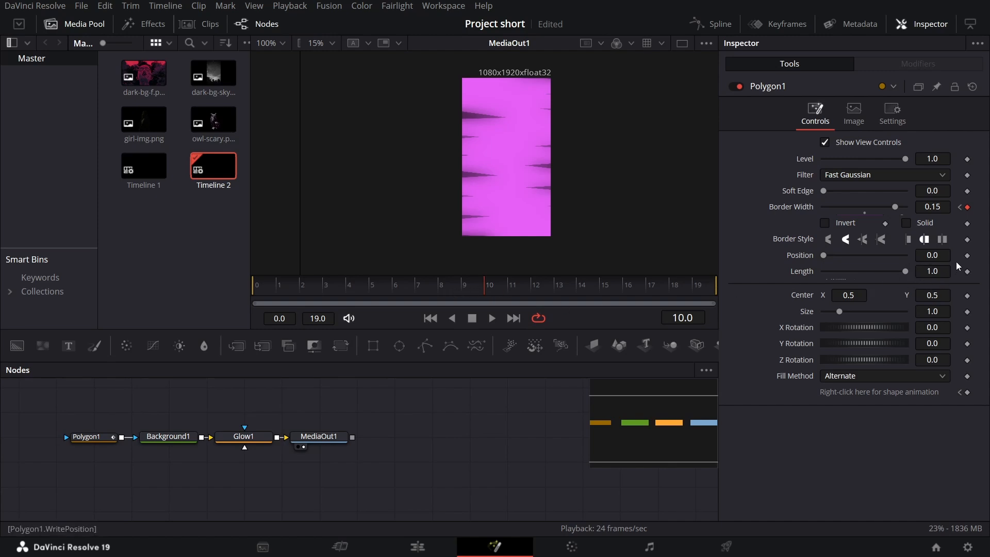
{"action": "left_click", "coordinate": [968, 255]}
{"action": "left_click", "coordinate": [693, 286]}
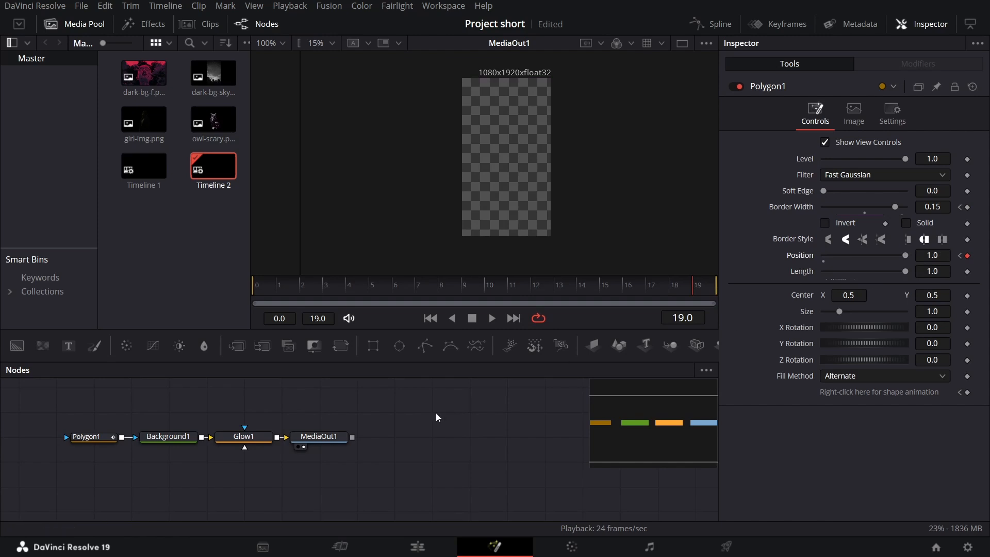
{"action": "key", "text": "space"}
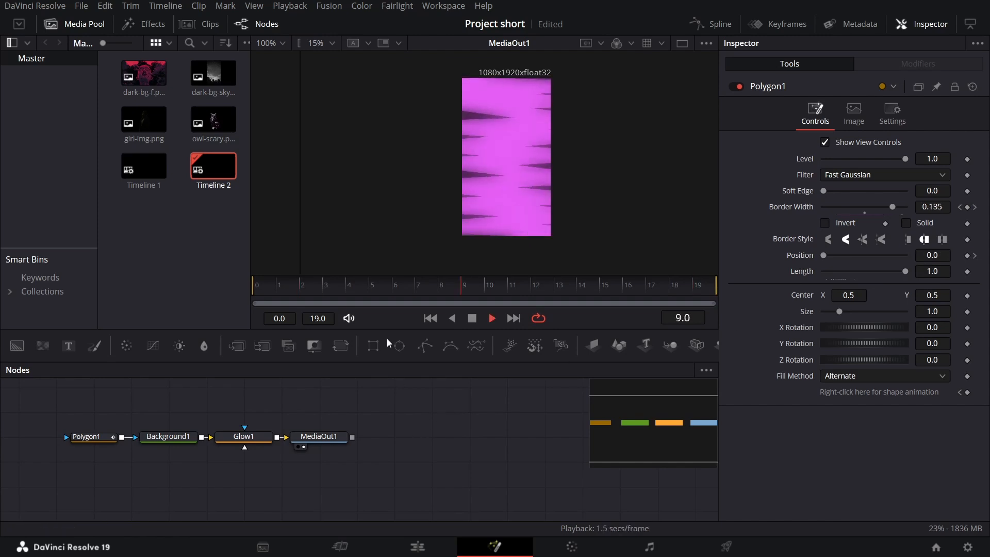
{"action": "key", "text": "space"}
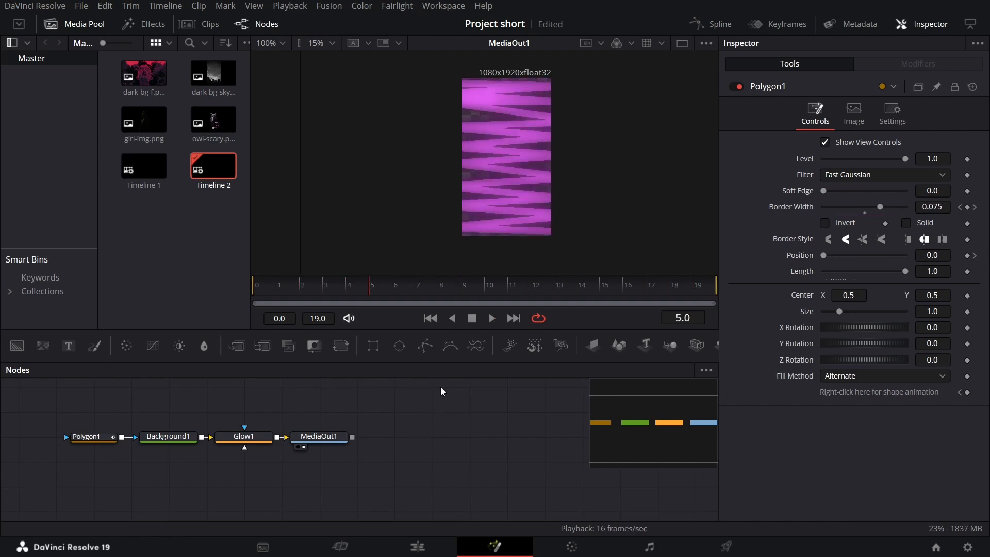
Return to the Edit page and play the timeline through the scribble transition
{"action": "left_click", "coordinate": [417, 547]}
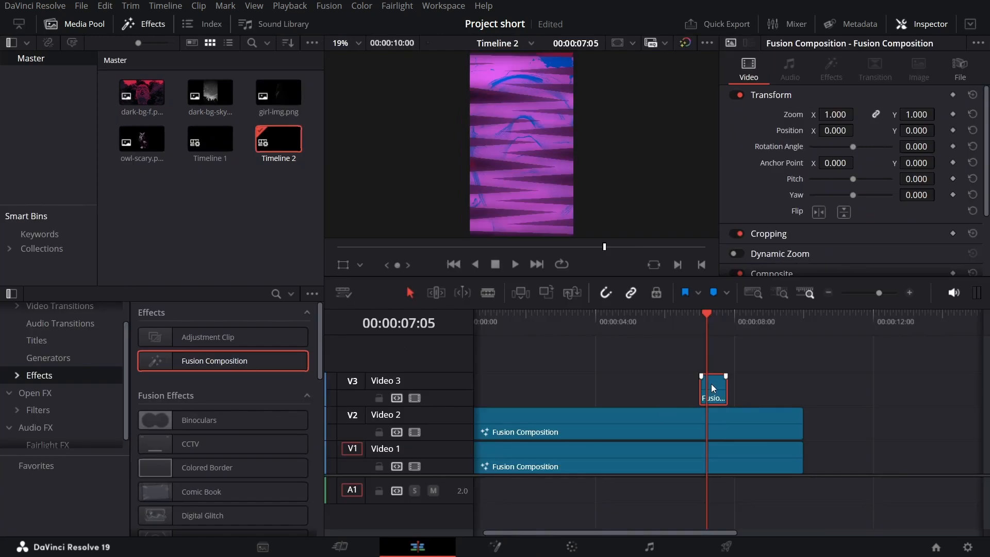
{"action": "left_click", "coordinate": [694, 326]}
{"action": "key", "text": "space"}
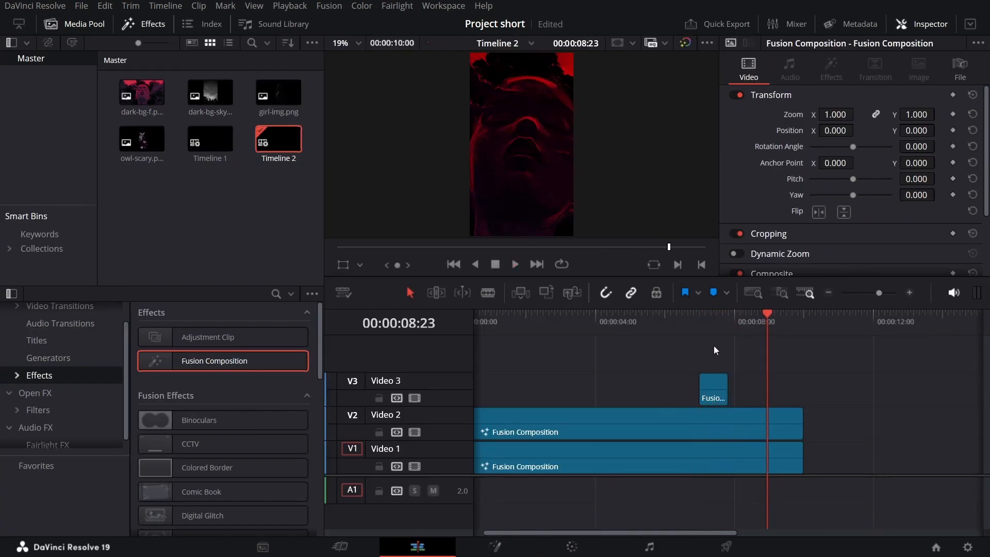
Set the composite mode of the Fusion composition on Video 3 to Hue and play back the transition
{"action": "left_click", "coordinate": [722, 386]}
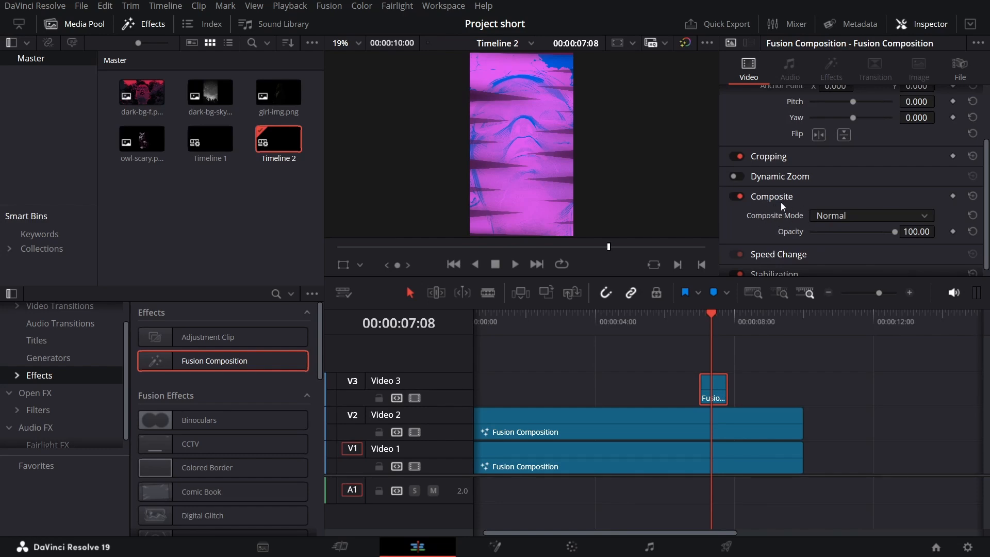
{"action": "left_click", "coordinate": [829, 216]}
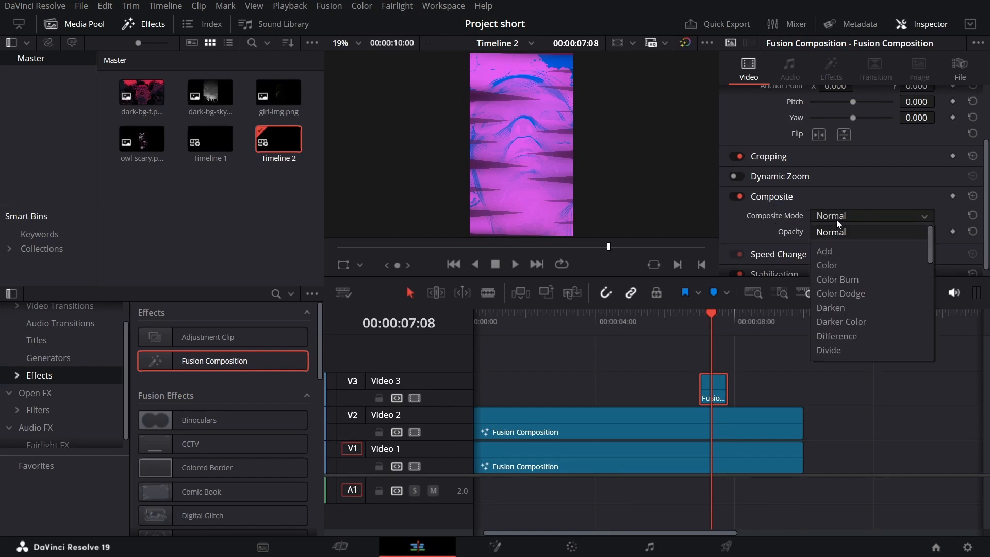
{"action": "scroll", "coordinate": [850, 290], "scroll_direction": "down", "scroll_amount": 5}
{"action": "scroll", "coordinate": [850, 290], "scroll_direction": "up", "scroll_amount": 3}
{"action": "left_click", "coordinate": [840, 289]}
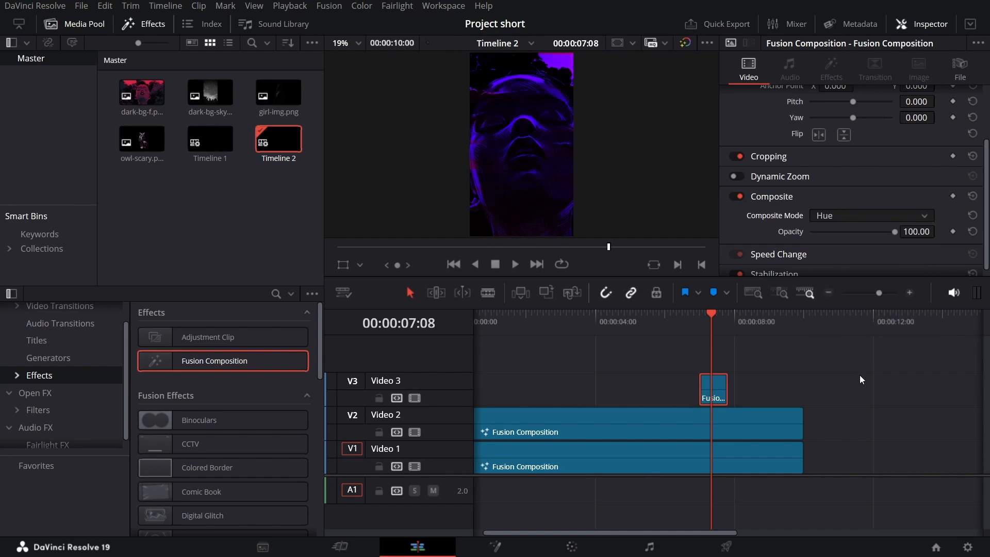
{"action": "left_click", "coordinate": [691, 324]}
{"action": "left_click", "coordinate": [769, 358]}
{"action": "key", "text": "space"}
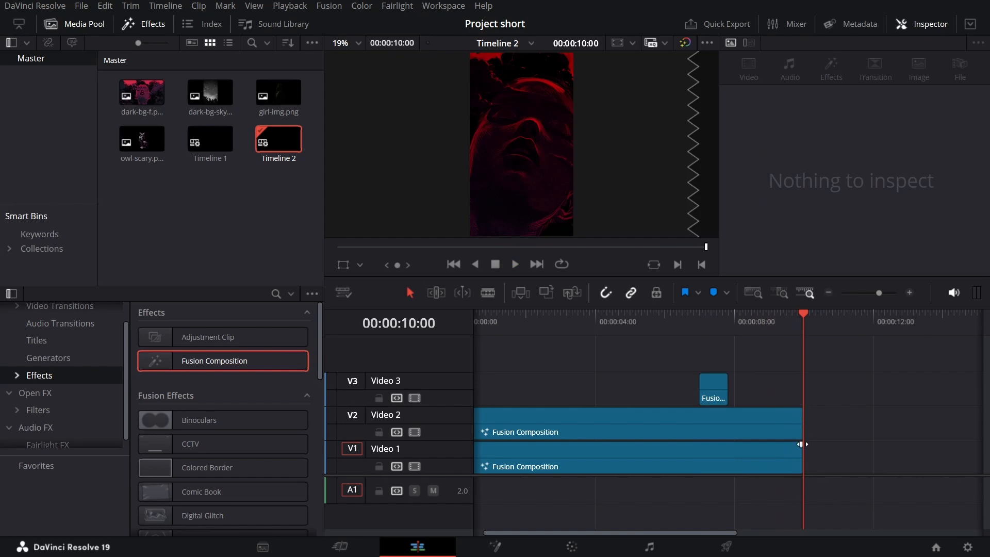
Add a fade-out to the Video 1 clip from about 00:00:08:00 to its end and play it back
{"action": "left_click_drag", "start_coordinate": [801, 445], "coordinate": [733, 449]}
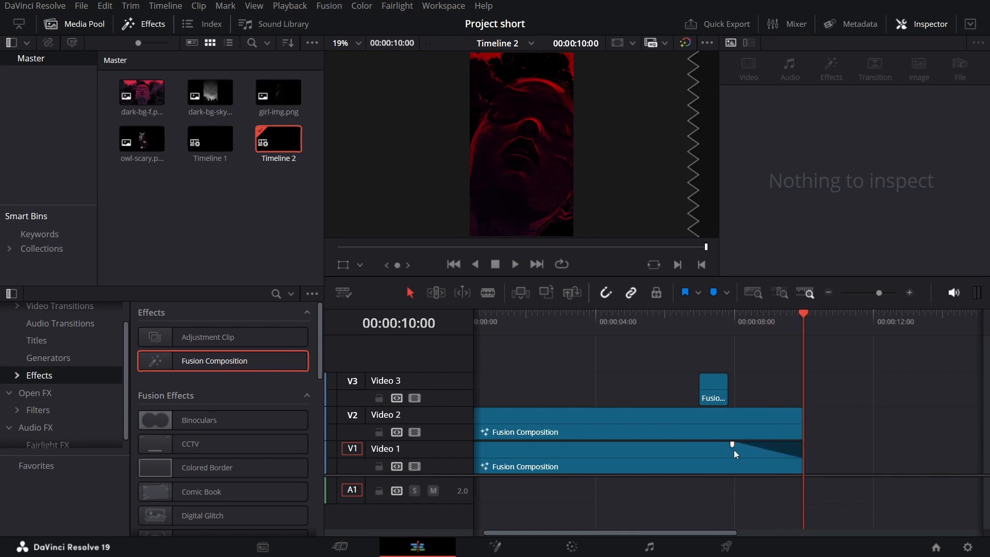
{"action": "left_click", "coordinate": [681, 313]}
{"action": "key", "text": "space"}
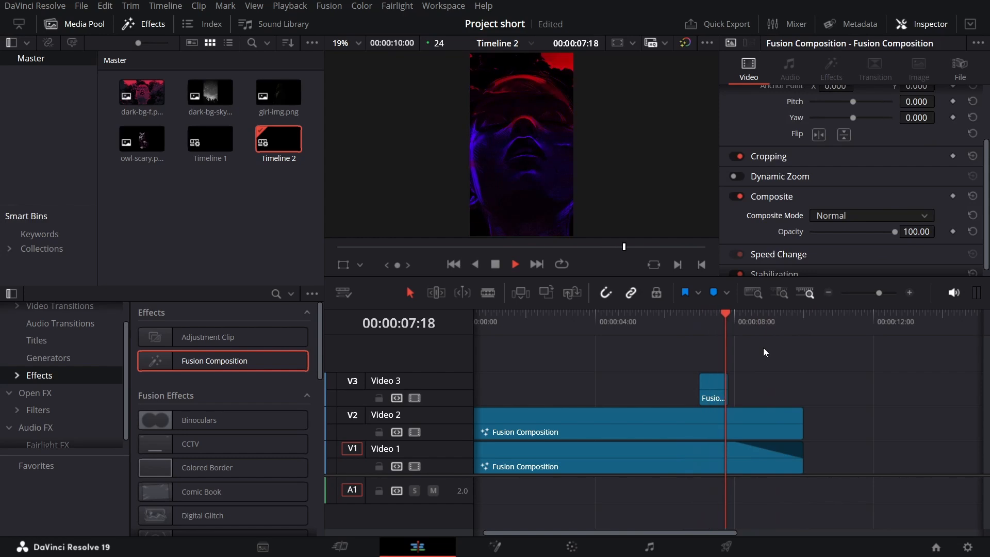